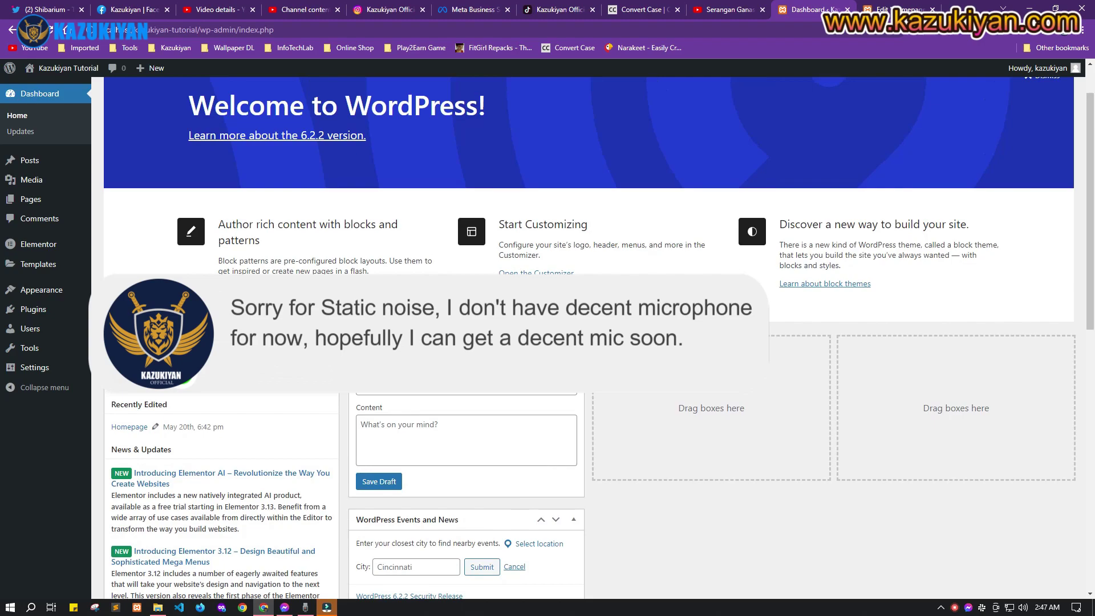
# Open the Pages list from the dashboard, and view the blank new-page editor before returning to the list
pyautogui.moveTo(53, 69)
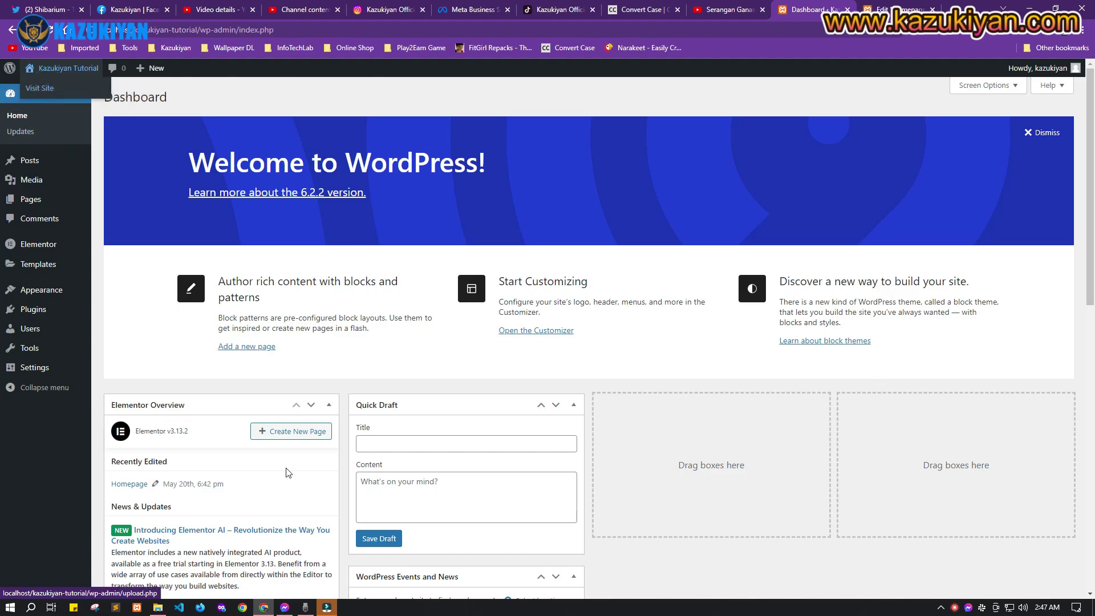
pyautogui.scroll(-13, 288, 472)
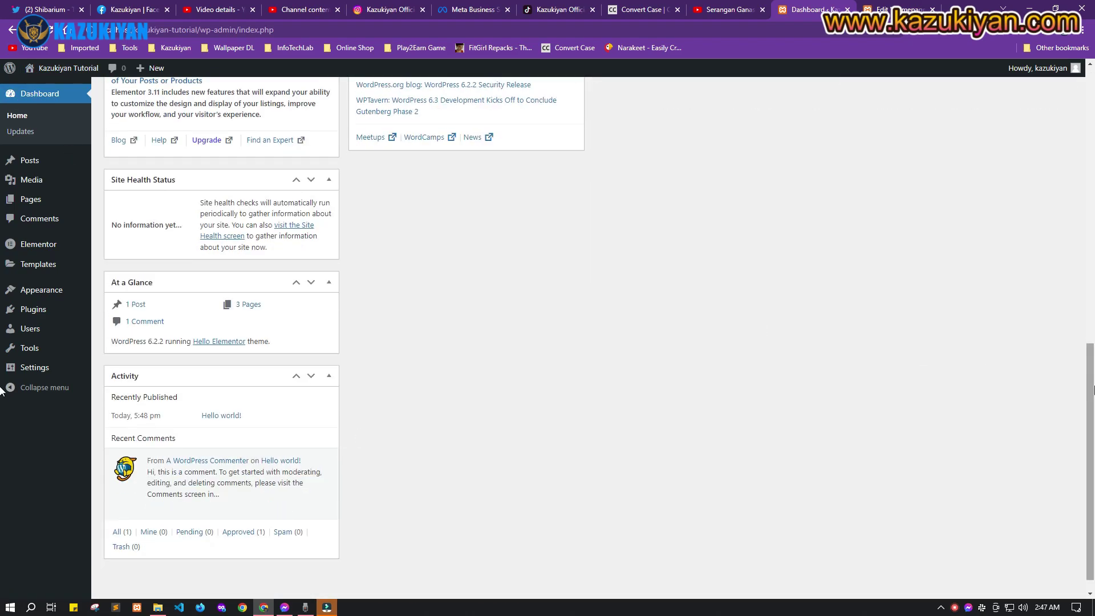
pyautogui.scroll(8, 1, 390)
pyautogui.moveTo(28, 202)
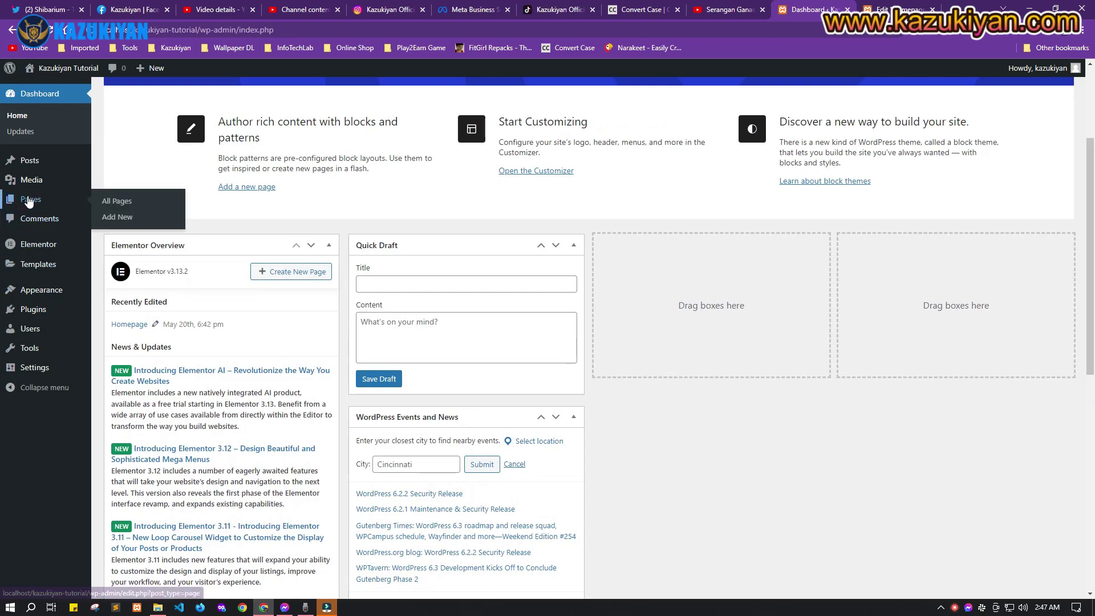
pyautogui.click(32, 203)
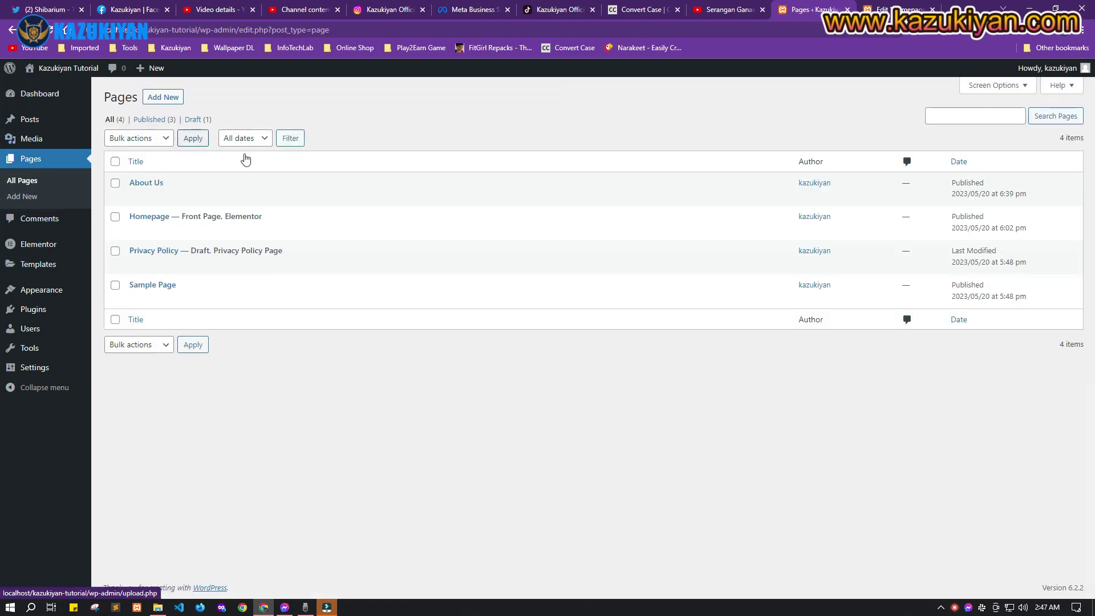
pyautogui.click(160, 97)
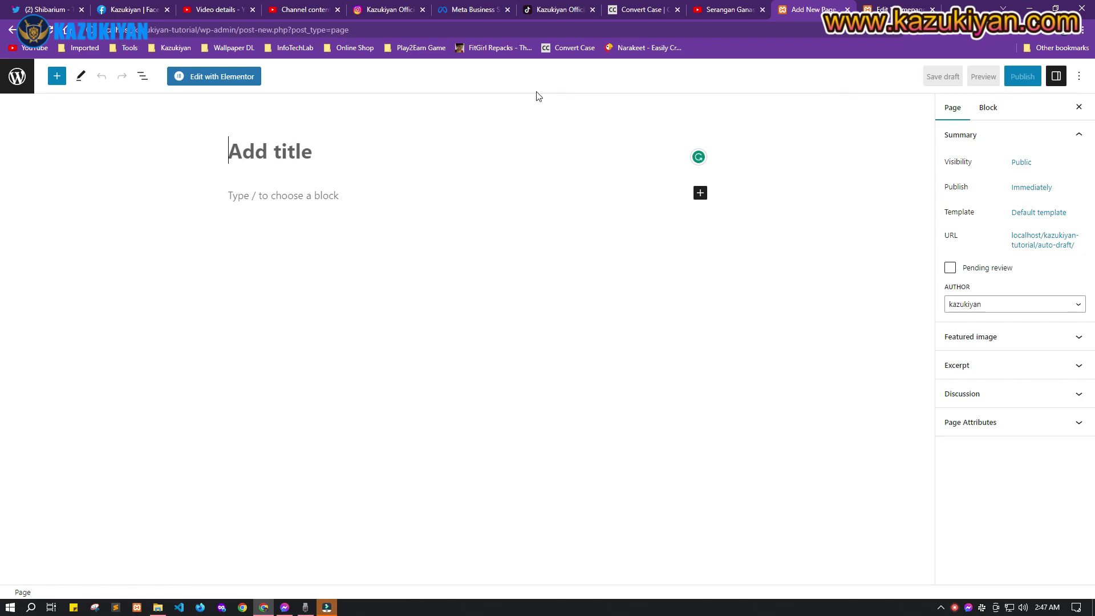
pyautogui.click(15, 85)
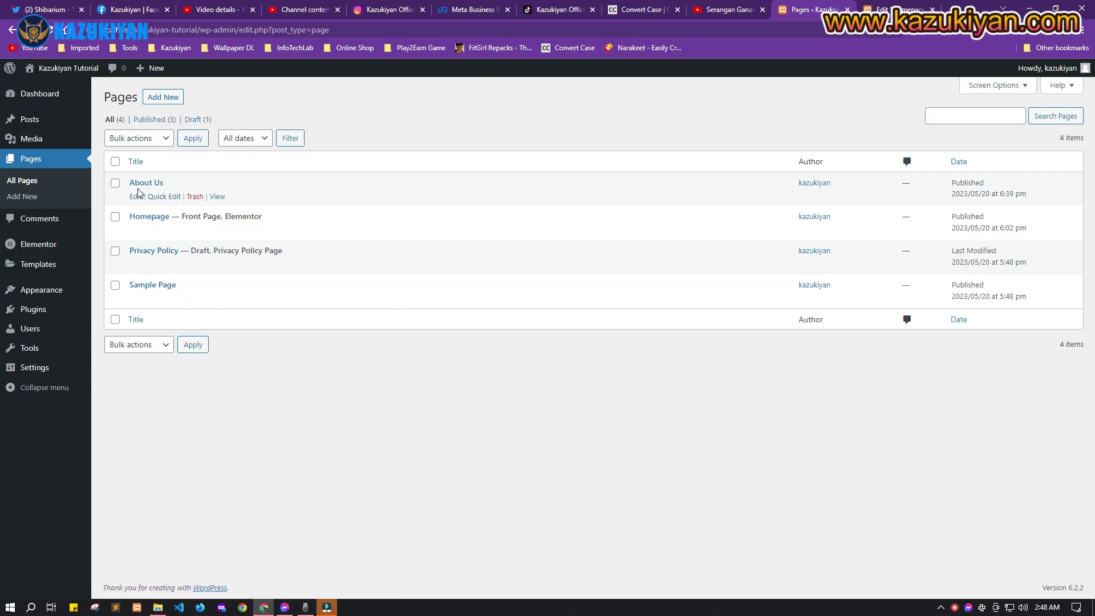
# Preview the Homepage from its Elementor editor and close the editor, keeping only the preview open
pyautogui.click(904, 8)
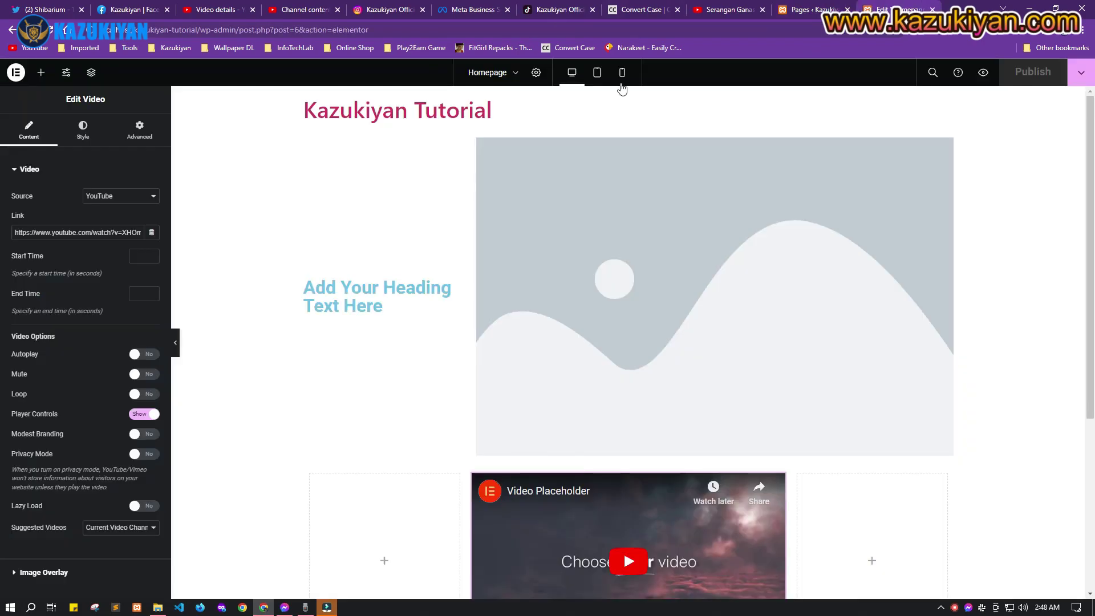
pyautogui.click(982, 72)
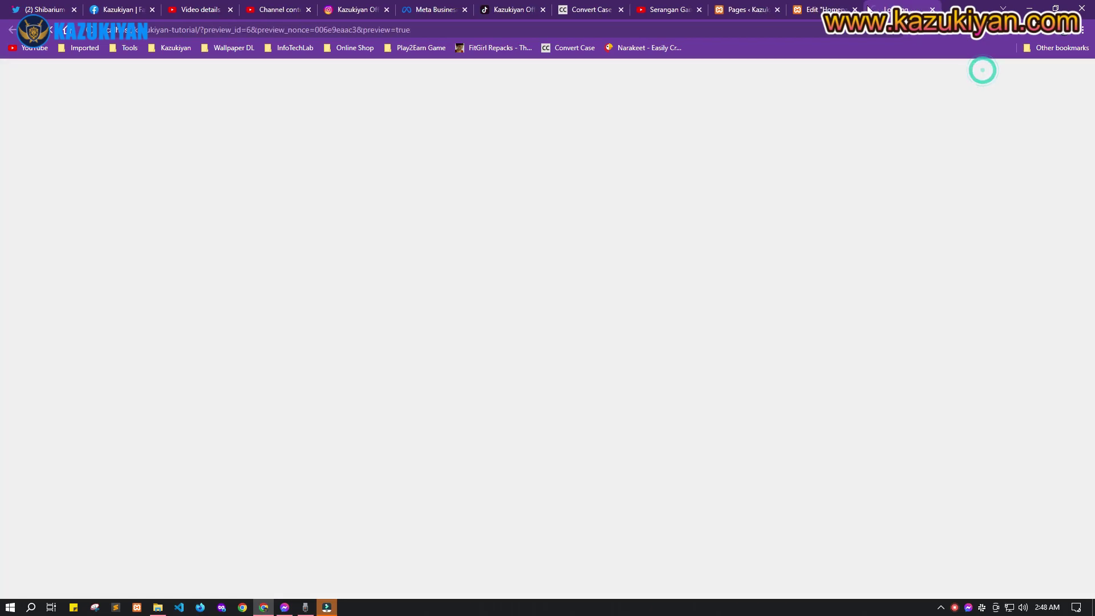
pyautogui.click(855, 10)
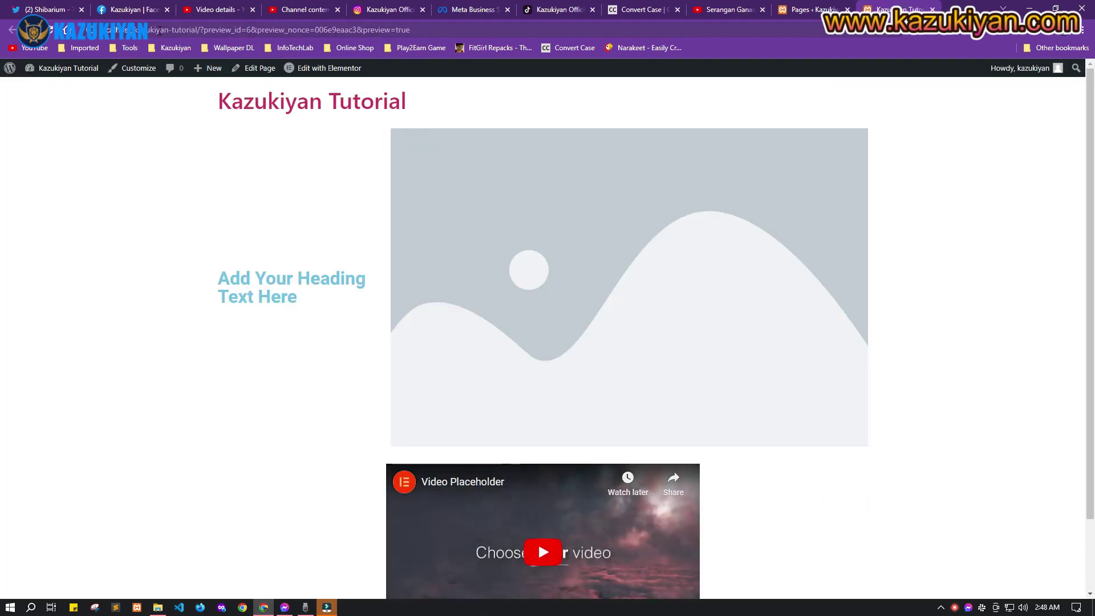
# Load the site's root address localhost/kazukiyan-tutorial/ and look over the whole front page
pyautogui.click(201, 31)
pyautogui.hotkey('shift', 'End')
pyautogui.press('Delete')
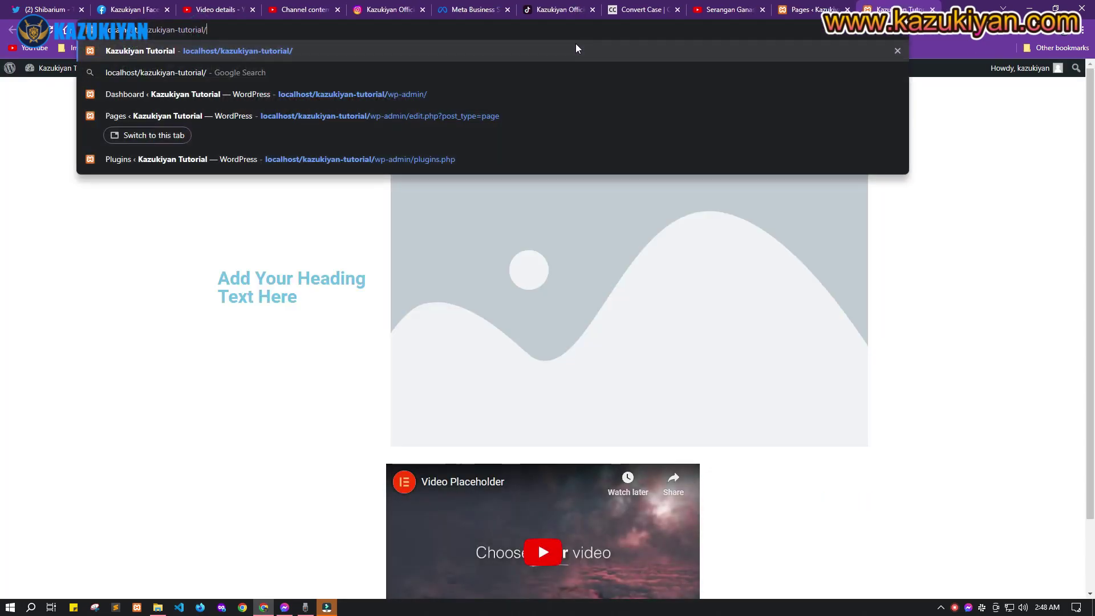
pyautogui.press('Return')
pyautogui.scroll(-2, 892, 439)
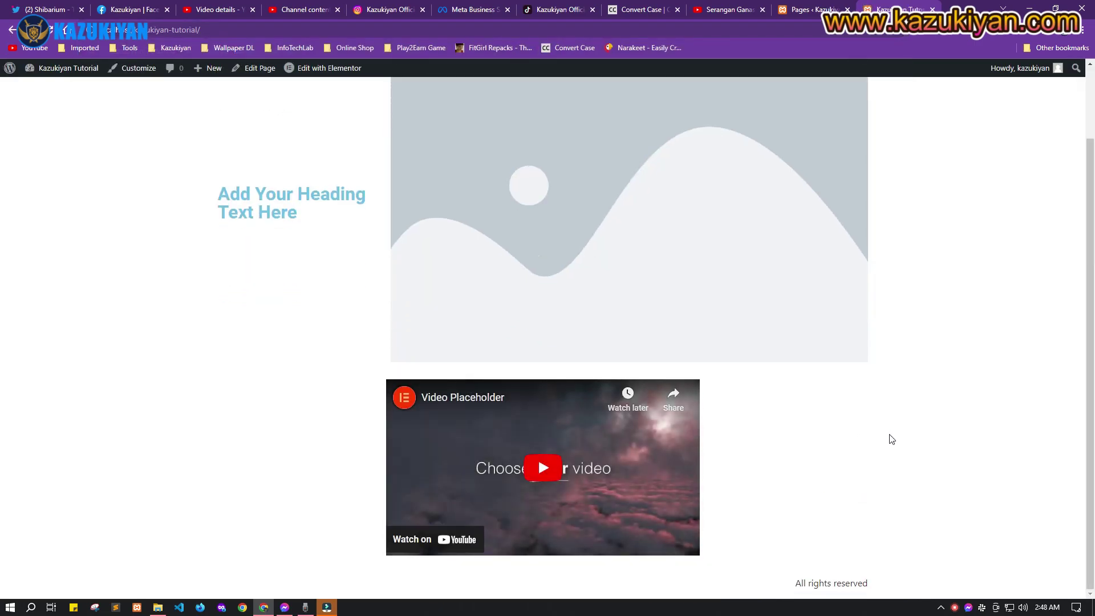
pyautogui.scroll(2, 881, 398)
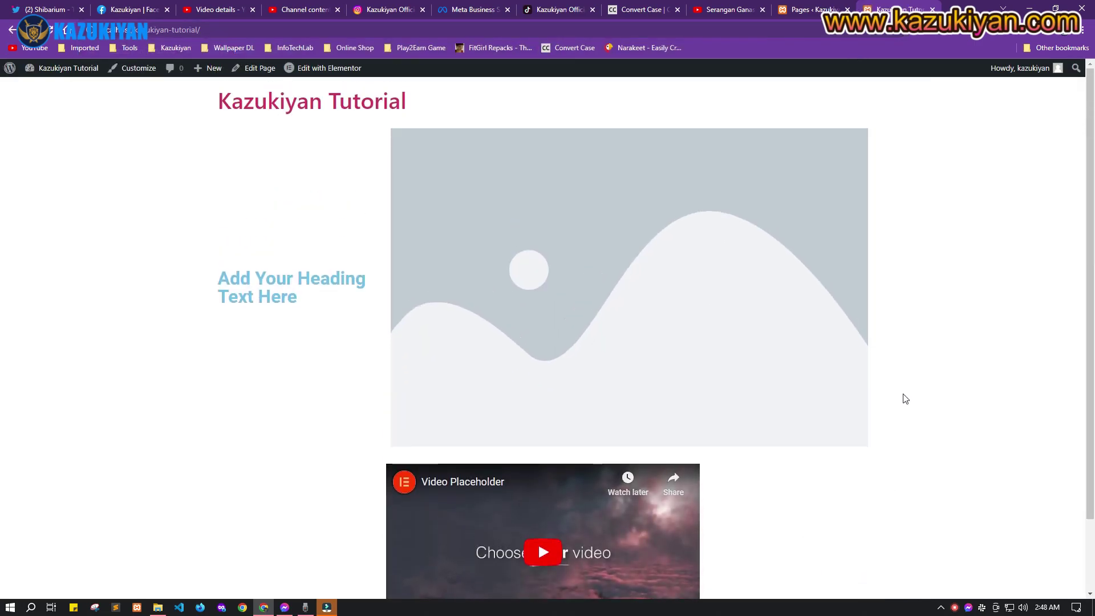
# In the Reading settings, display a static page with Homepage as the site's homepage, and save the changes
pyautogui.click(827, 7)
pyautogui.moveTo(28, 377)
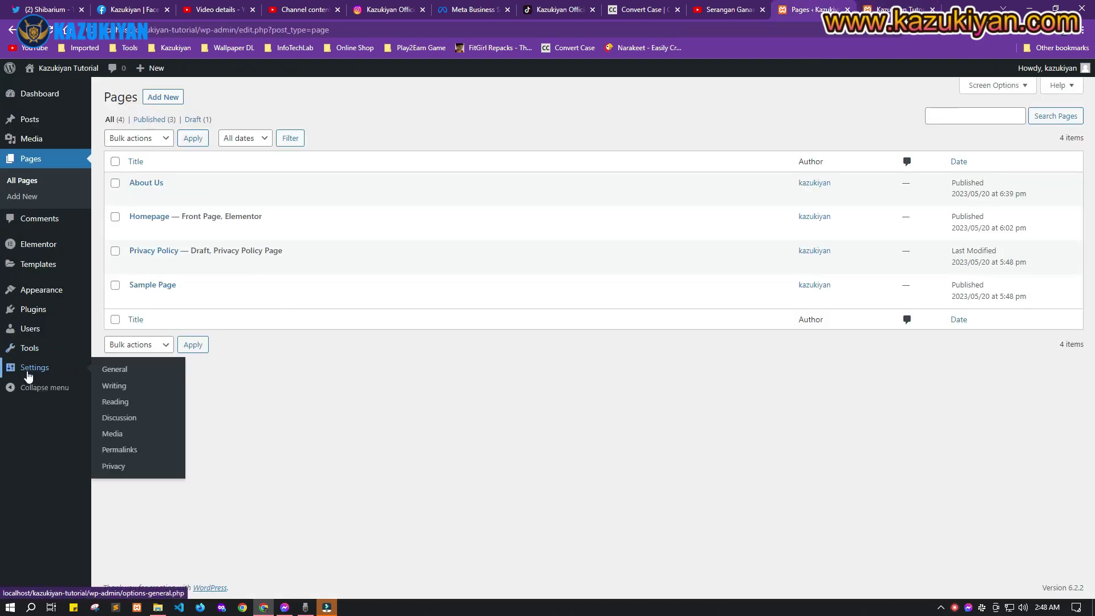
pyautogui.click(120, 402)
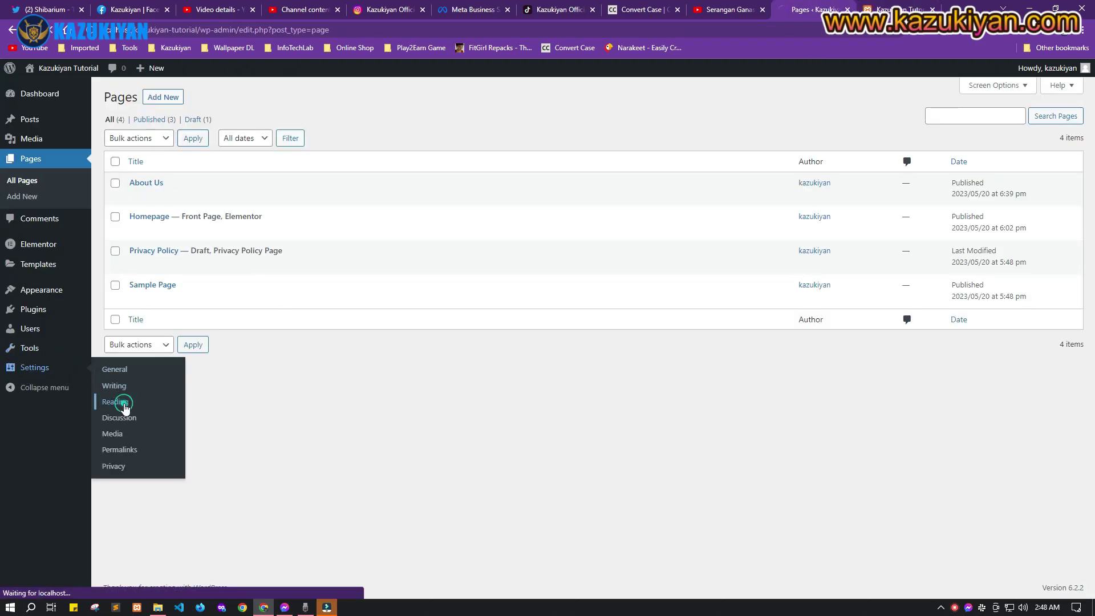
pyautogui.click(233, 146)
pyautogui.click(308, 177)
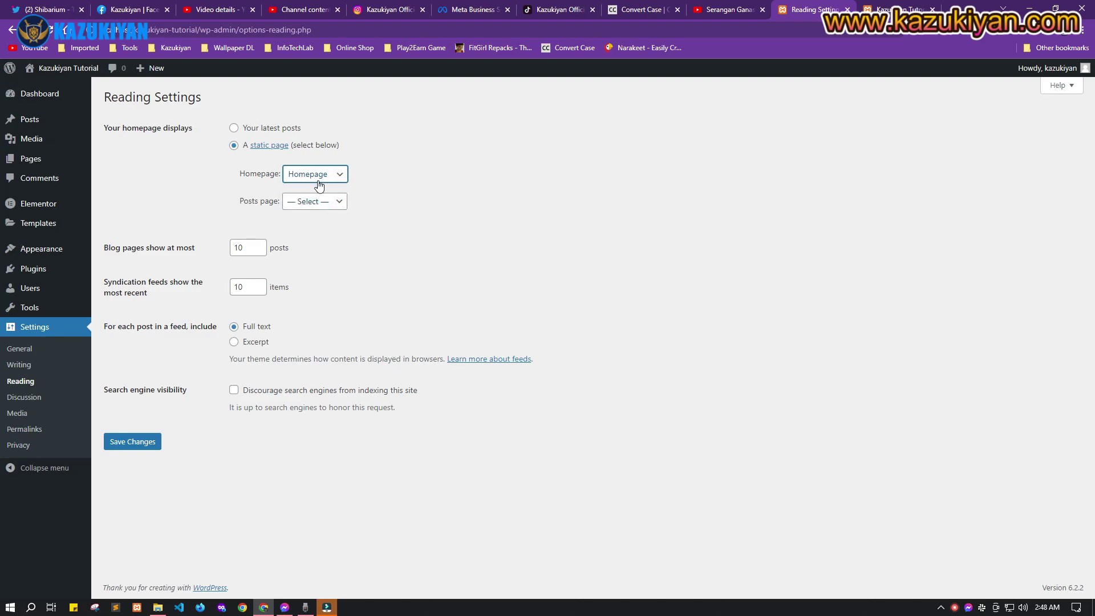
pyautogui.click(135, 442)
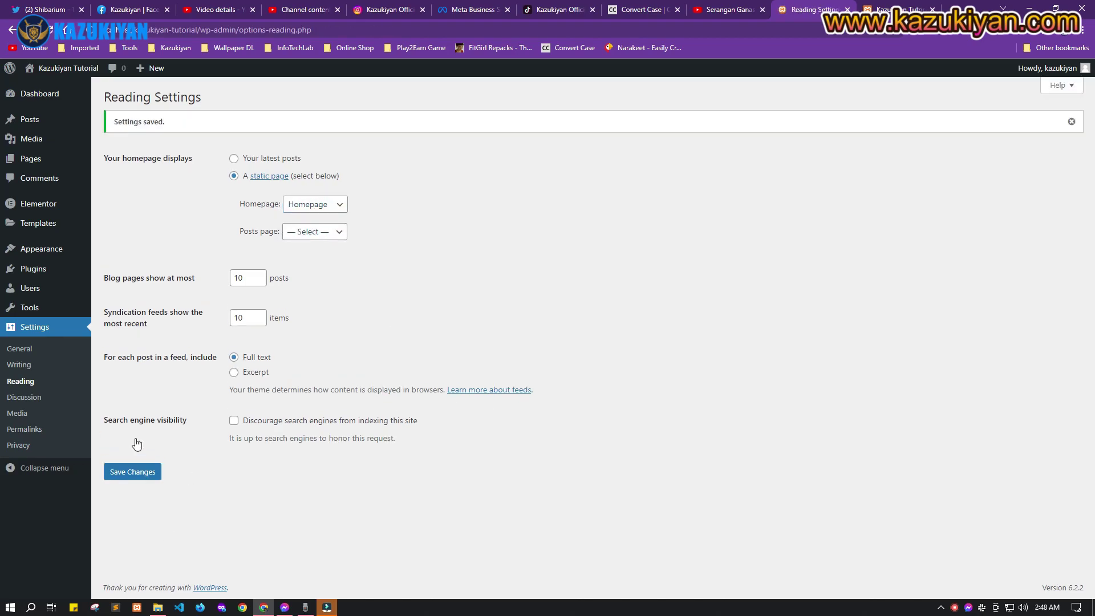
# Set the permalink structure to Post name and save the changes
pyautogui.click(26, 429)
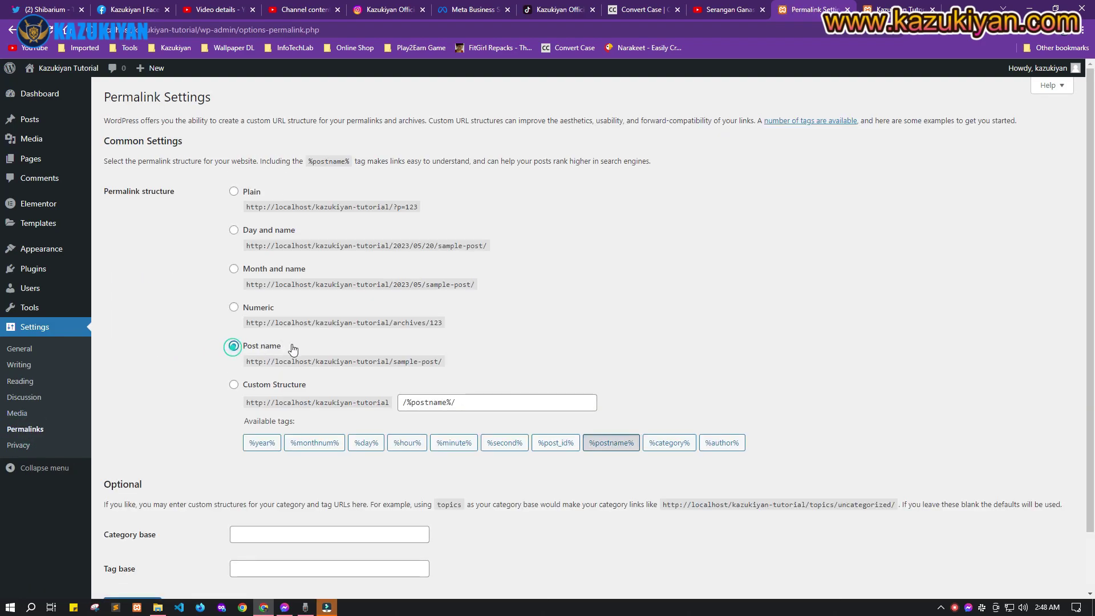
pyautogui.scroll(-2, 235, 354)
pyautogui.click(135, 539)
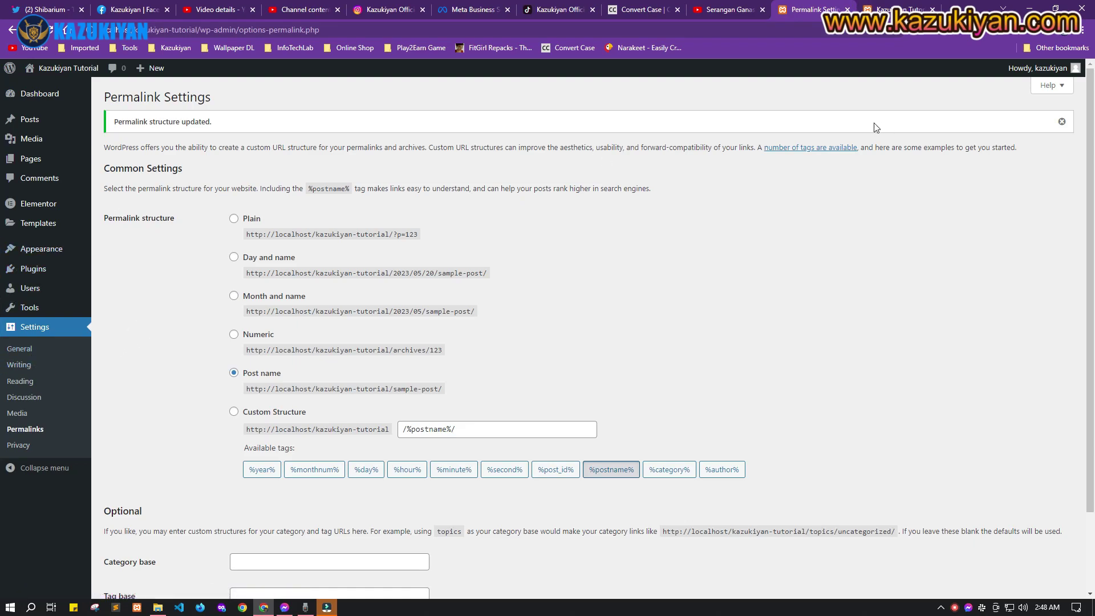
# Check the active theme and the installed Elementor and Sticky Header Effects for Elementor plugins
pyautogui.click(47, 249)
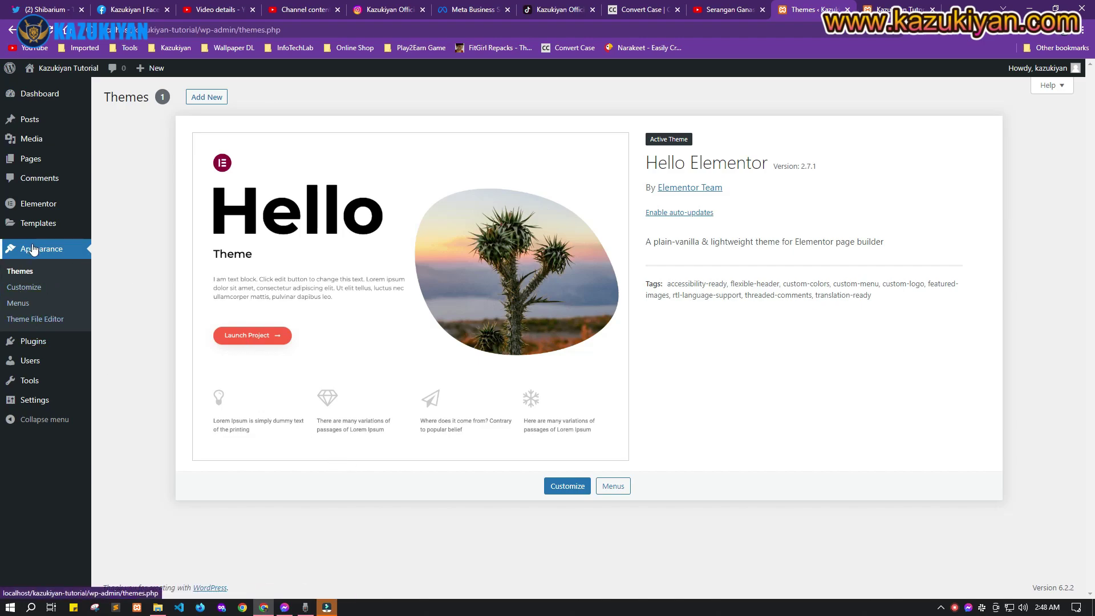
pyautogui.click(40, 346)
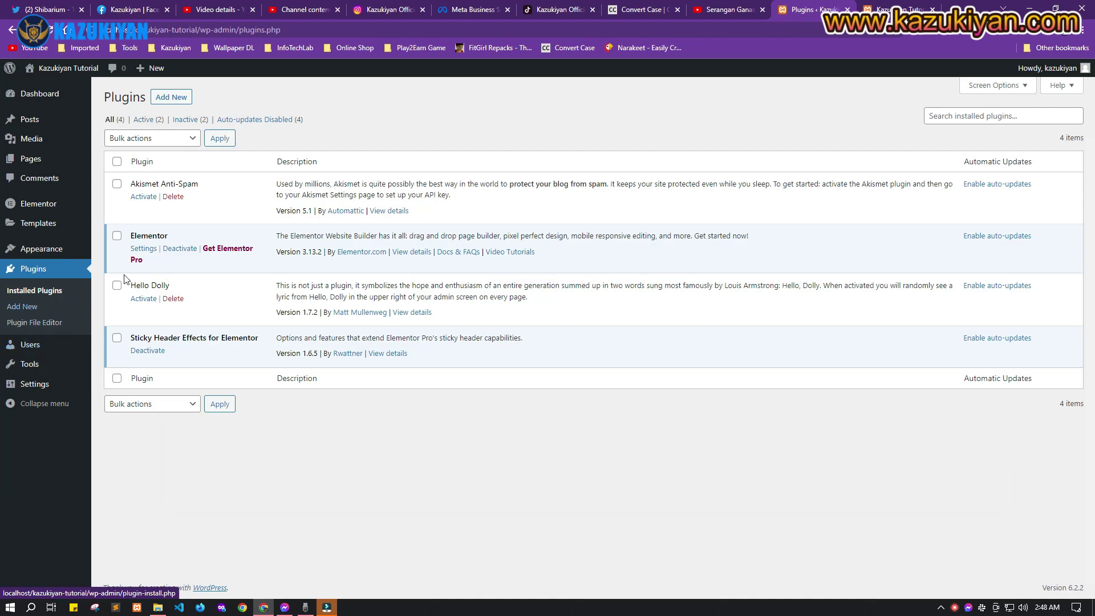
pyautogui.moveTo(126, 235); pyautogui.dragTo(225, 240)
pyautogui.moveTo(130, 341); pyautogui.dragTo(227, 335)
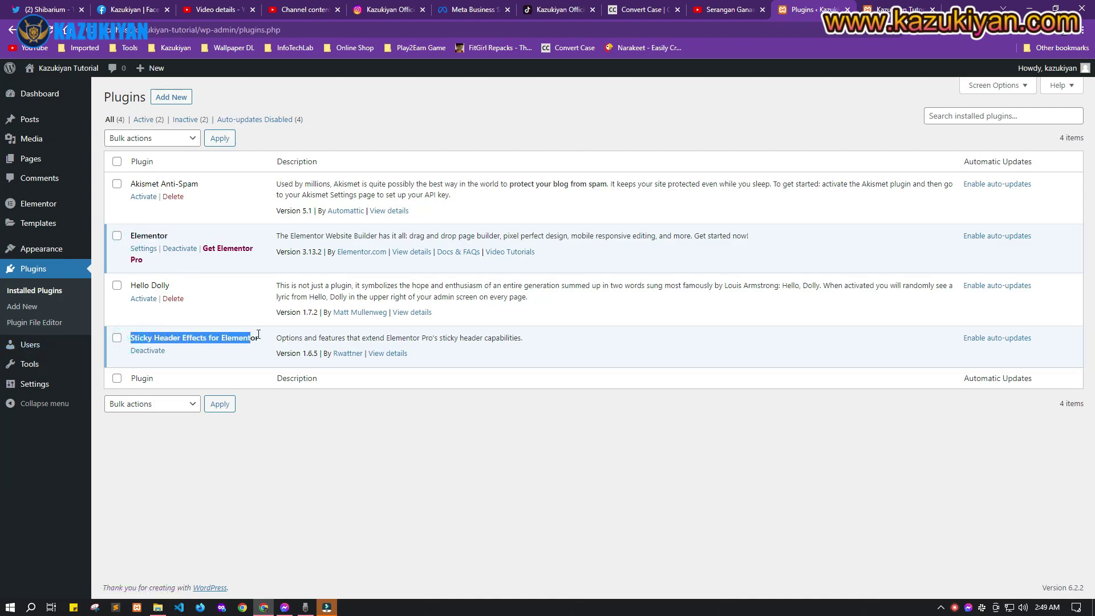
# Open the page for adding new plugins and search the plugin directory for "elementorkit"
pyautogui.click(170, 96)
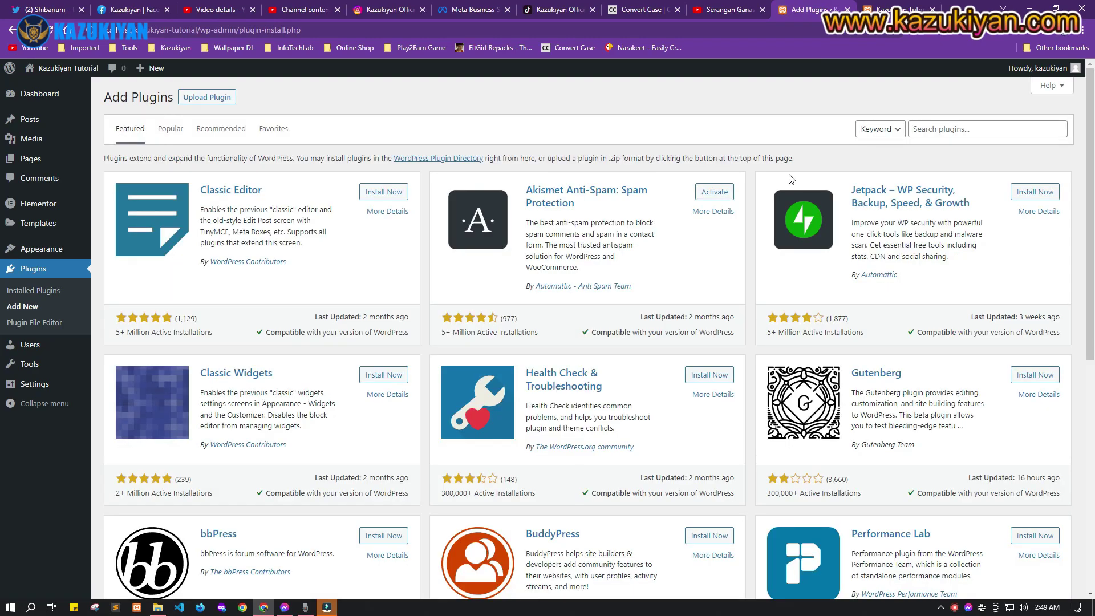
pyautogui.click(931, 132)
pyautogui.write('elementorkit')
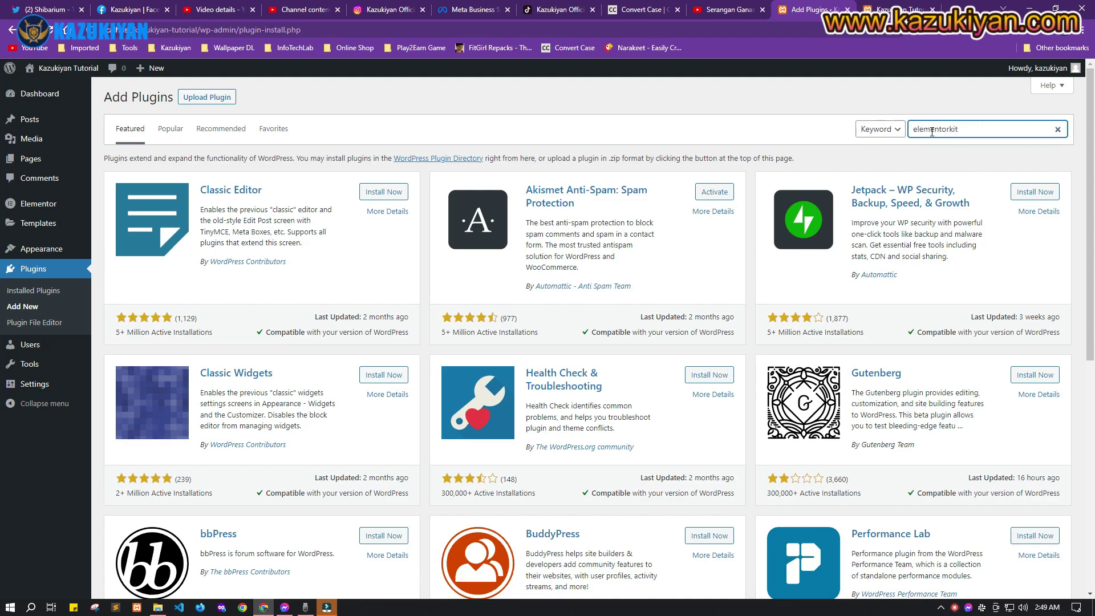
pyautogui.press('Return')
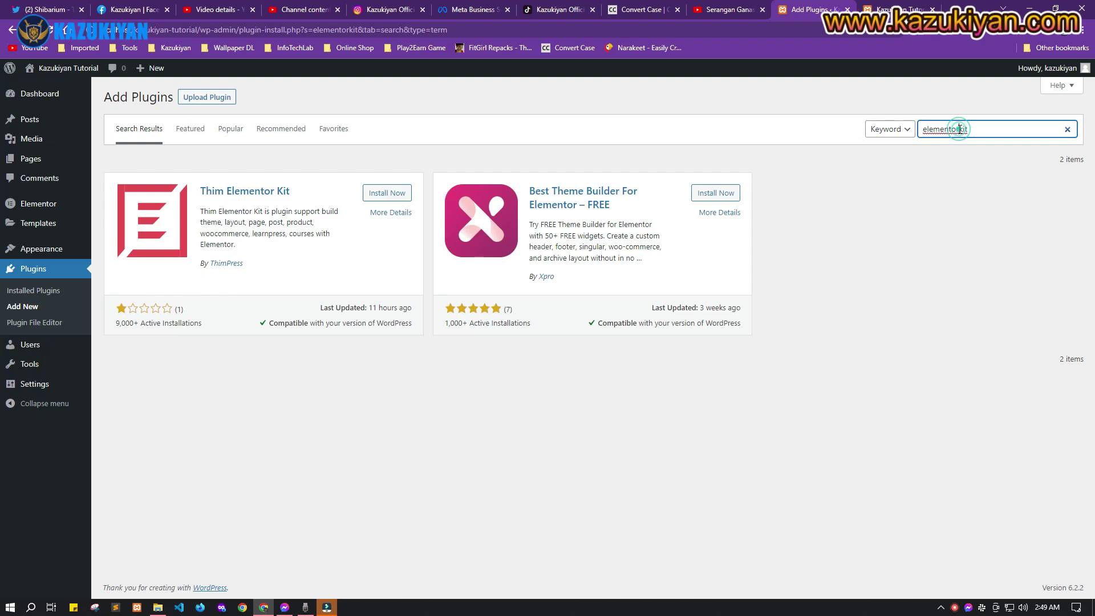
# Shorten the plugin search to "elementor" and look through the results for the ElementsKit add-on
pyautogui.press('BackSpace')
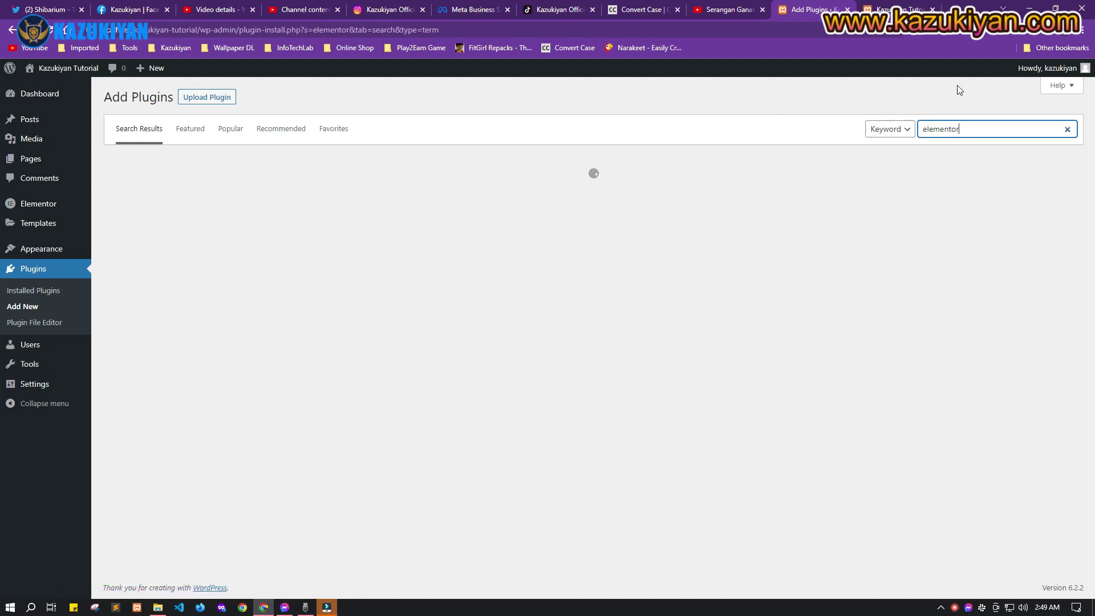
pyautogui.scroll(-1, 597, 323)
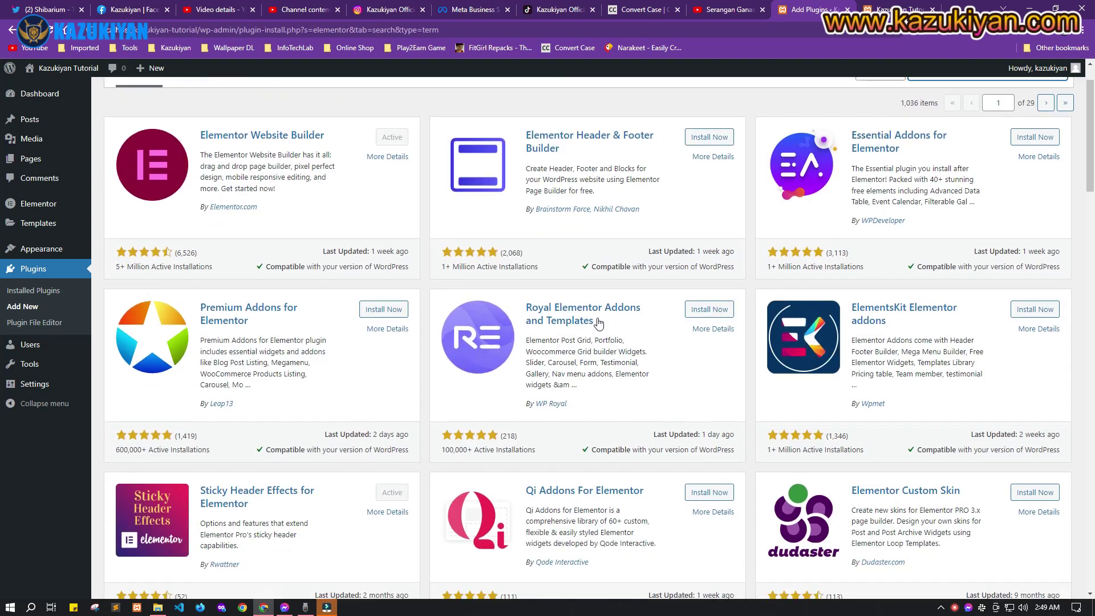
pyautogui.scroll(-2, 791, 324)
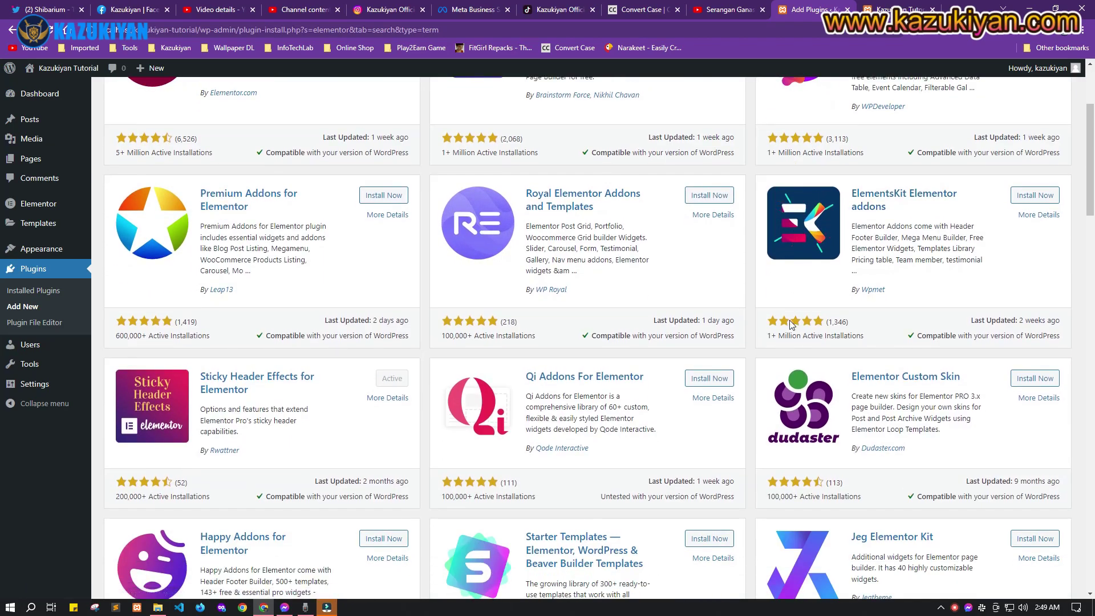
pyautogui.scroll(-4, 791, 323)
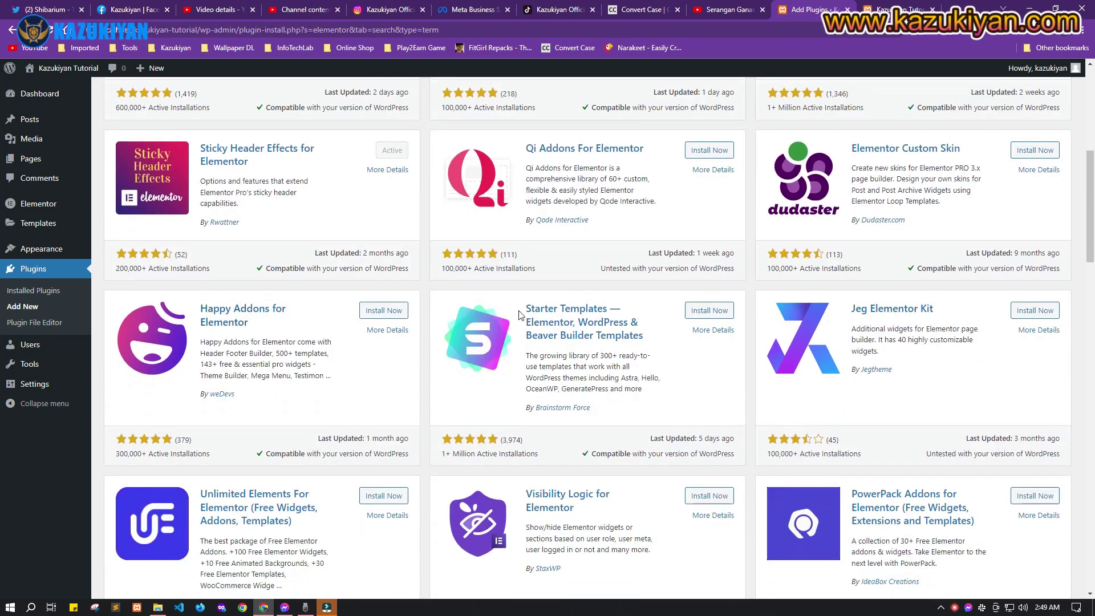
pyautogui.scroll(-5, 520, 314)
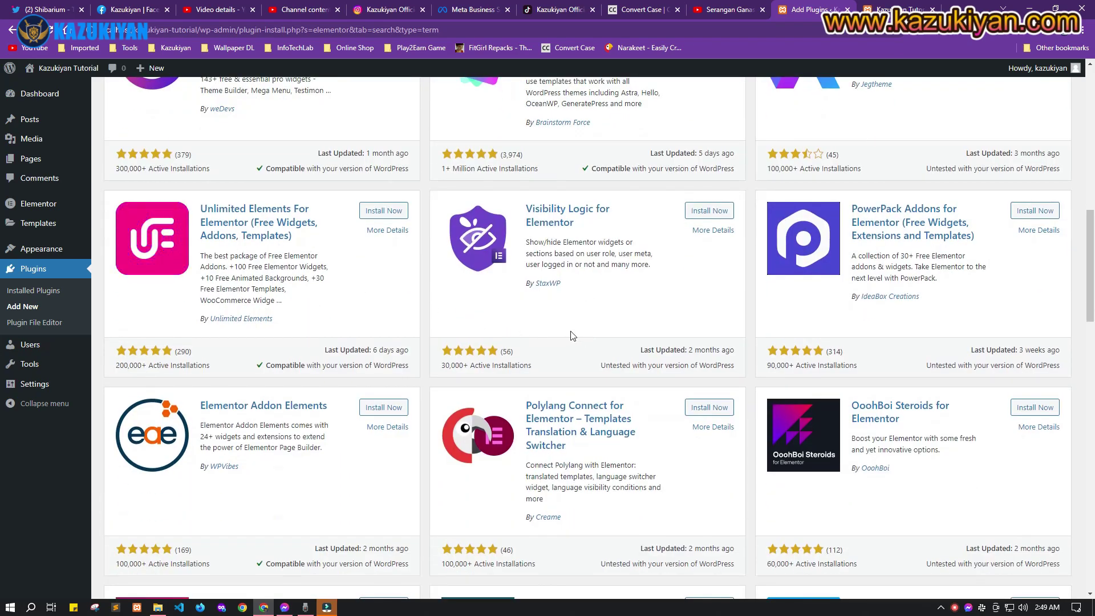
pyautogui.scroll(-3, 750, 379)
pyautogui.scroll(-3, 784, 387)
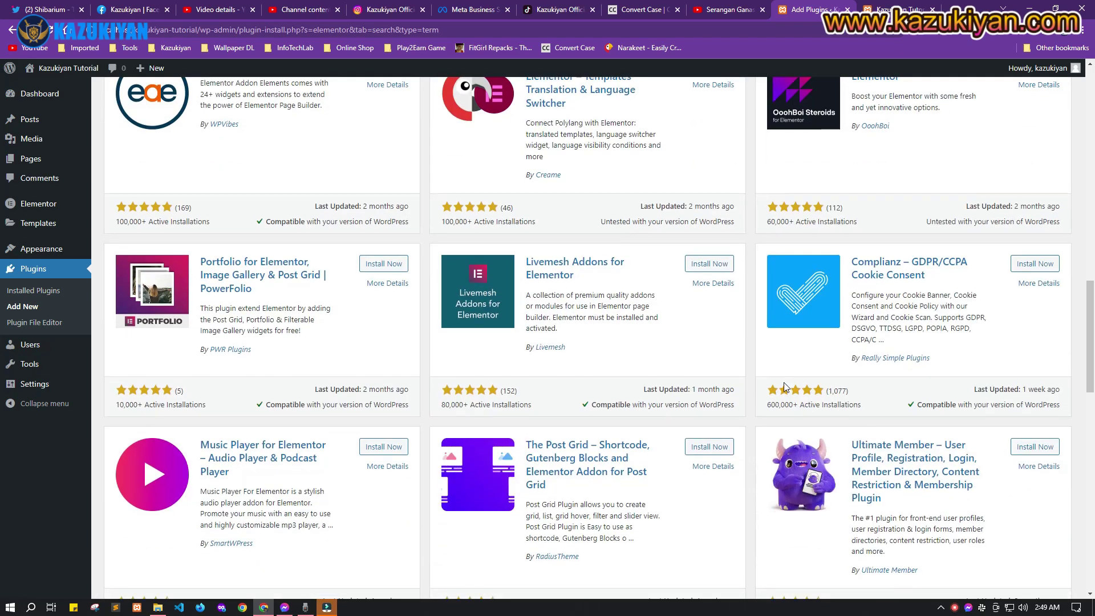
pyautogui.scroll(-8, 784, 385)
pyautogui.scroll(-3, 798, 369)
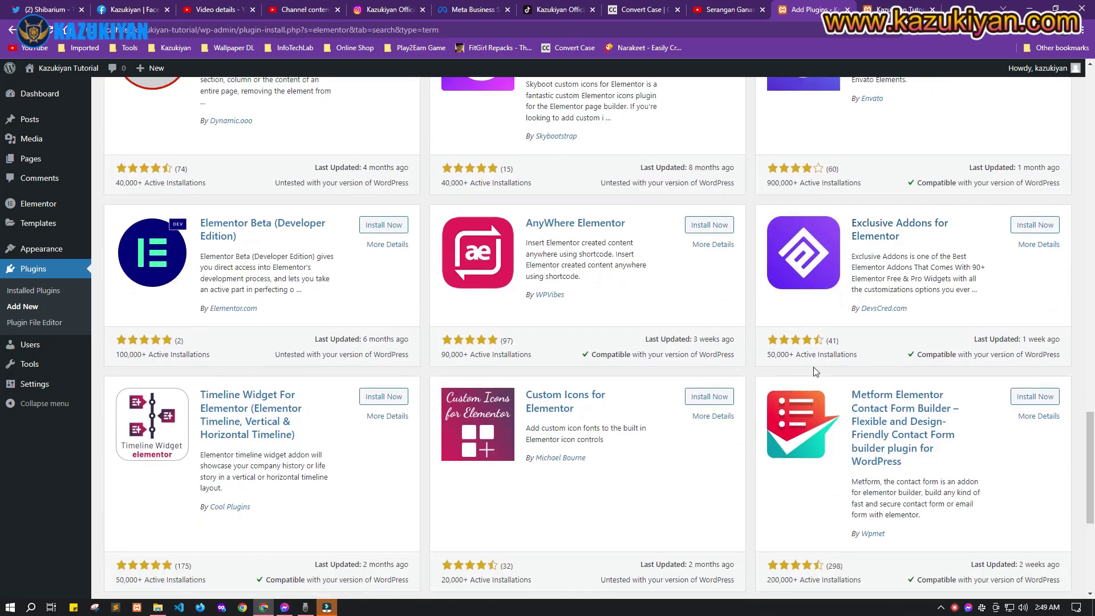
pyautogui.scroll(-5, 816, 371)
pyautogui.scroll(20, 1085, 482)
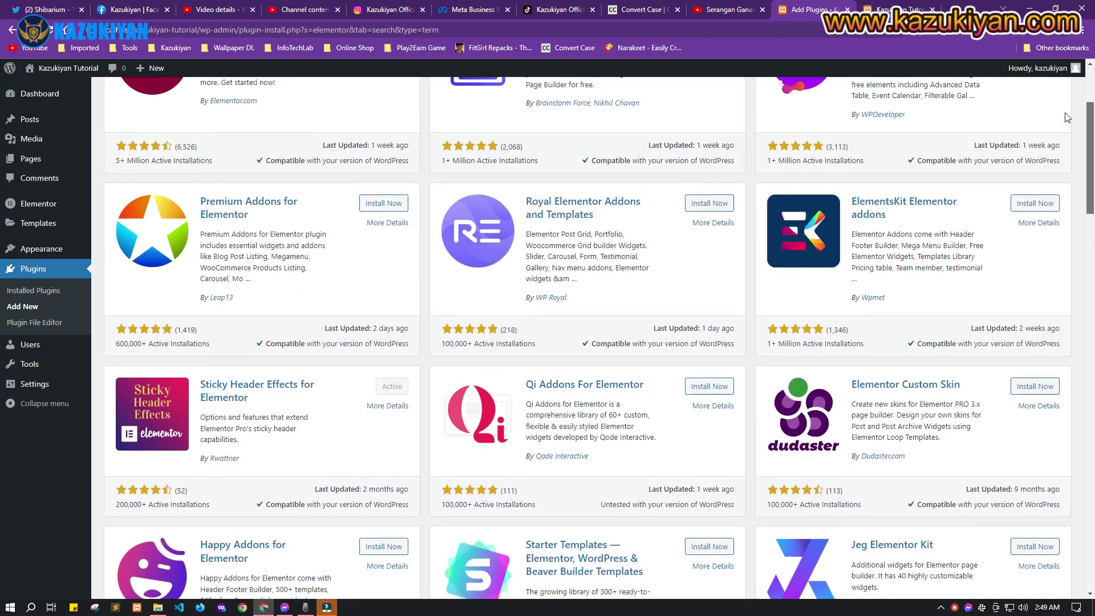
pyautogui.scroll(2, 1066, 106)
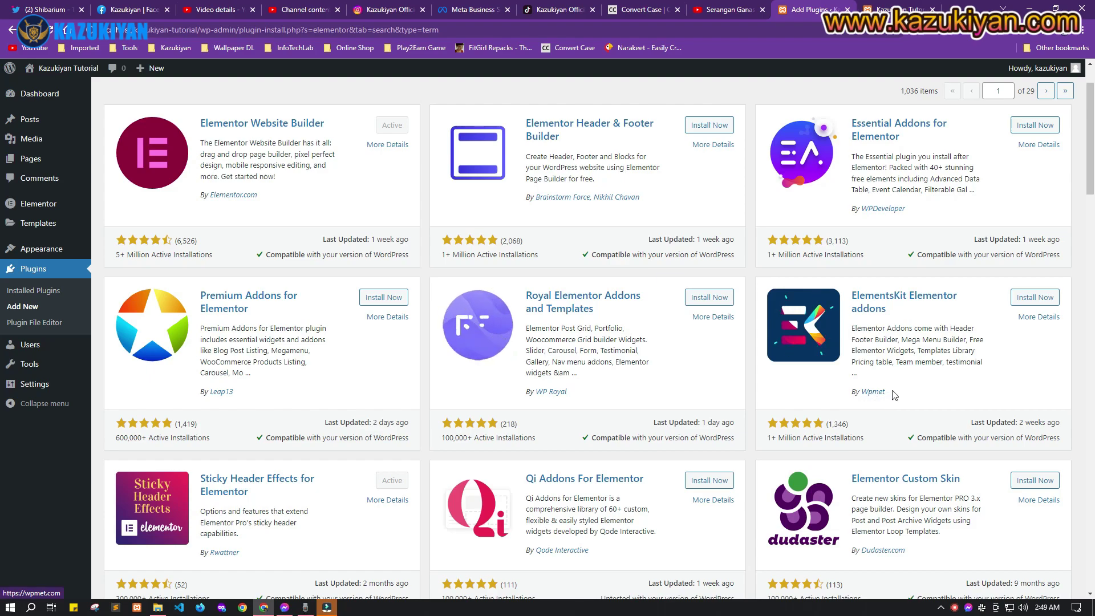
# Install and activate the ElementsKit Elementor addons plugin from the search results
pyautogui.click(1020, 298)
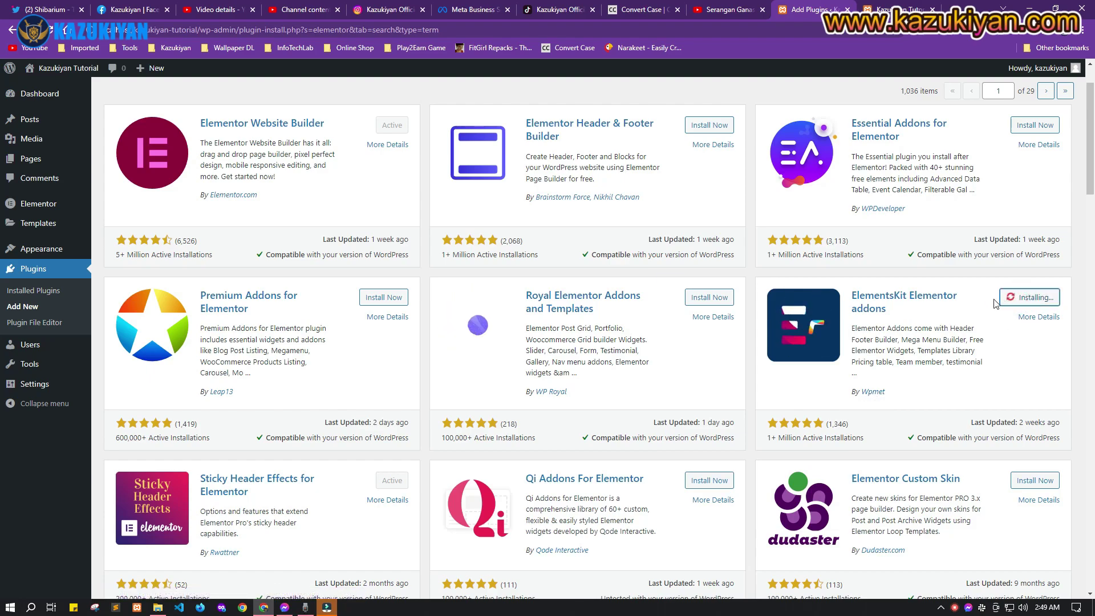
pyautogui.scroll(-1, 1002, 342)
pyautogui.scroll(1, 1020, 336)
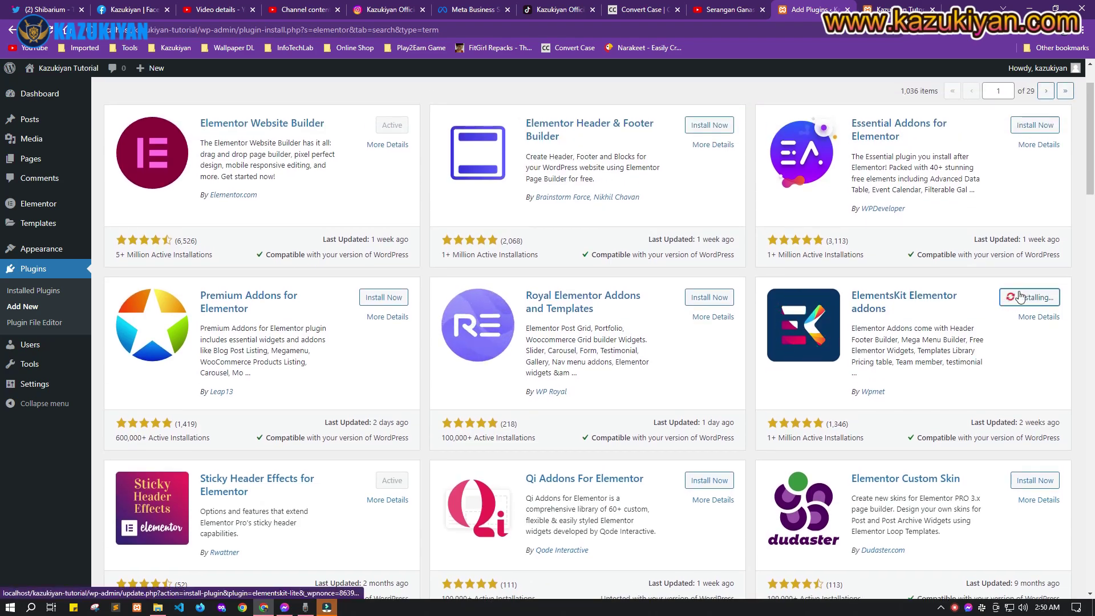
pyautogui.scroll(1, 1032, 297)
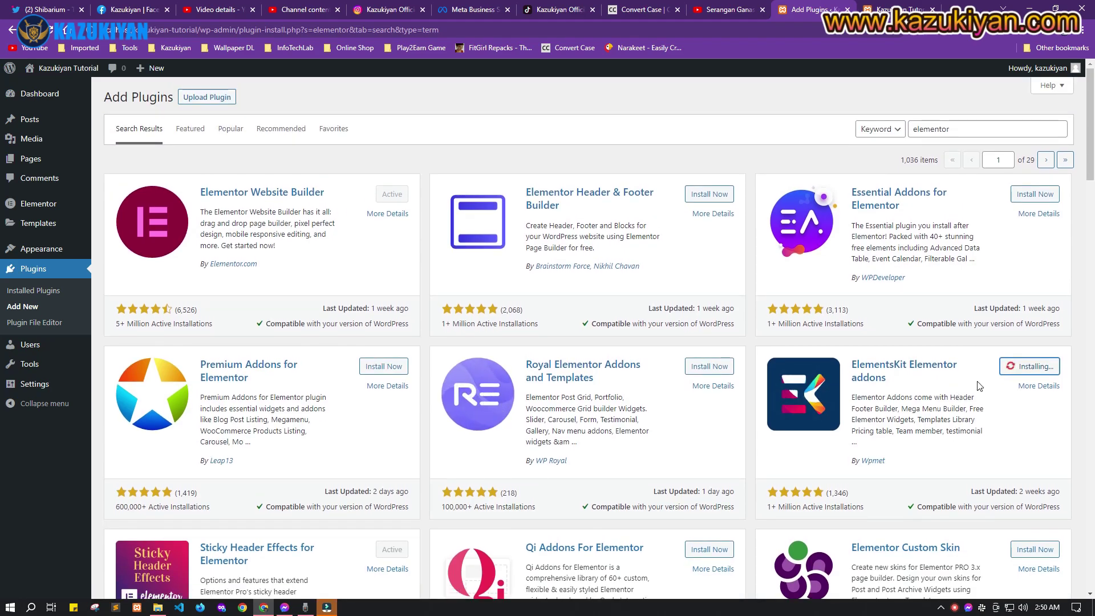
pyautogui.scroll(-1, 1004, 416)
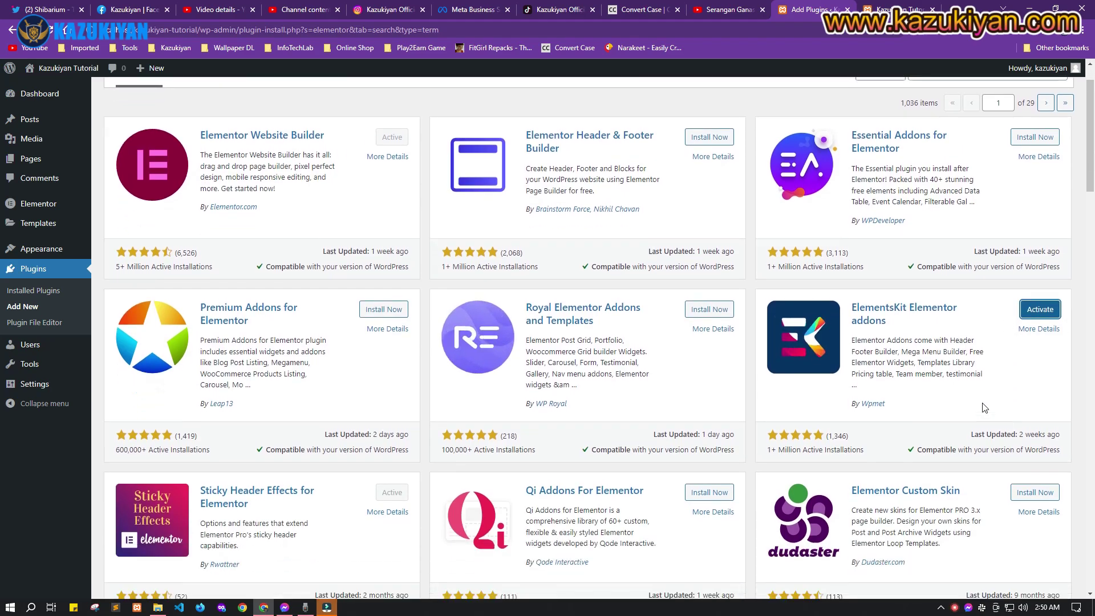
pyautogui.click(1032, 312)
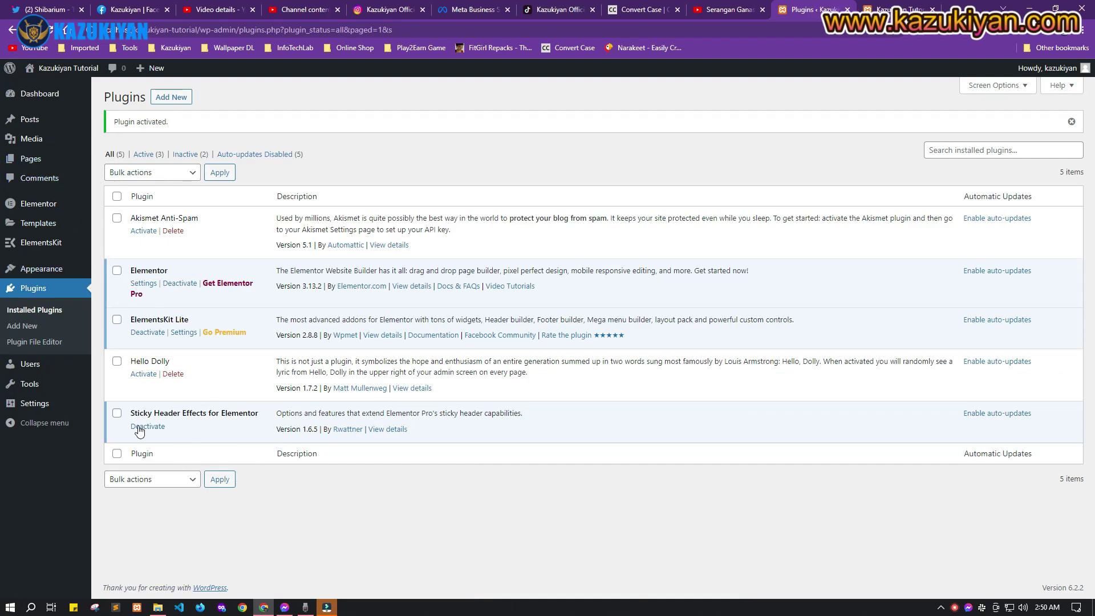
# Check the Elementor, ElementsKit Lite and Sticky Header Effects for Elementor entries in the installed plugins list
pyautogui.moveTo(129, 270); pyautogui.dragTo(192, 262)
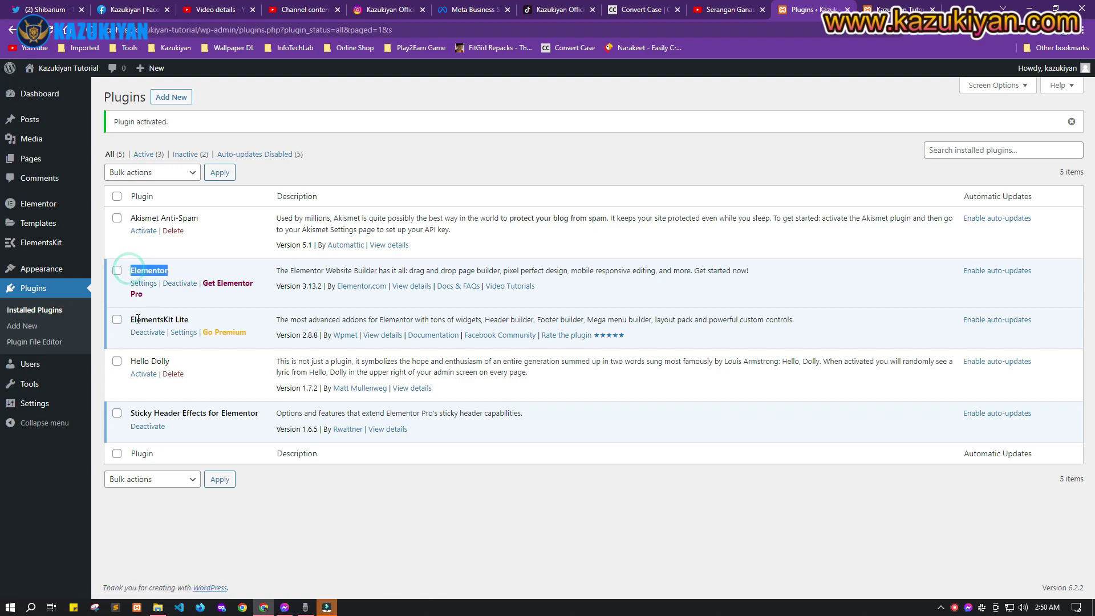
pyautogui.moveTo(130, 319); pyautogui.dragTo(202, 313)
pyautogui.moveTo(132, 414); pyautogui.dragTo(219, 409)
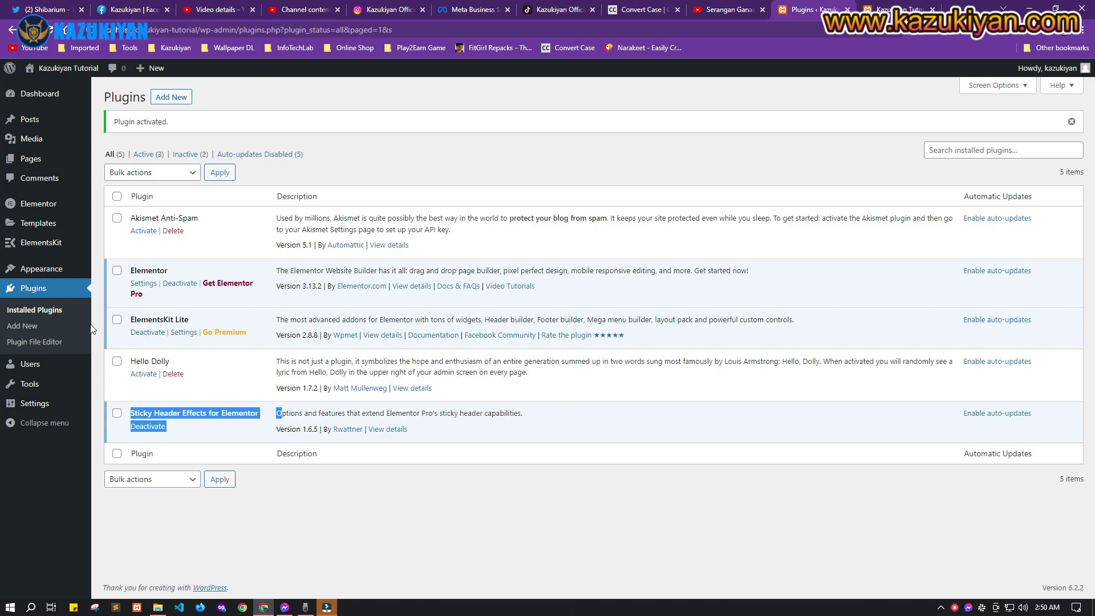
# Open ElementsKit's Header Footer page and examine the modules and widgets of the Basic configuration in the setup wizard
pyautogui.moveTo(47, 249)
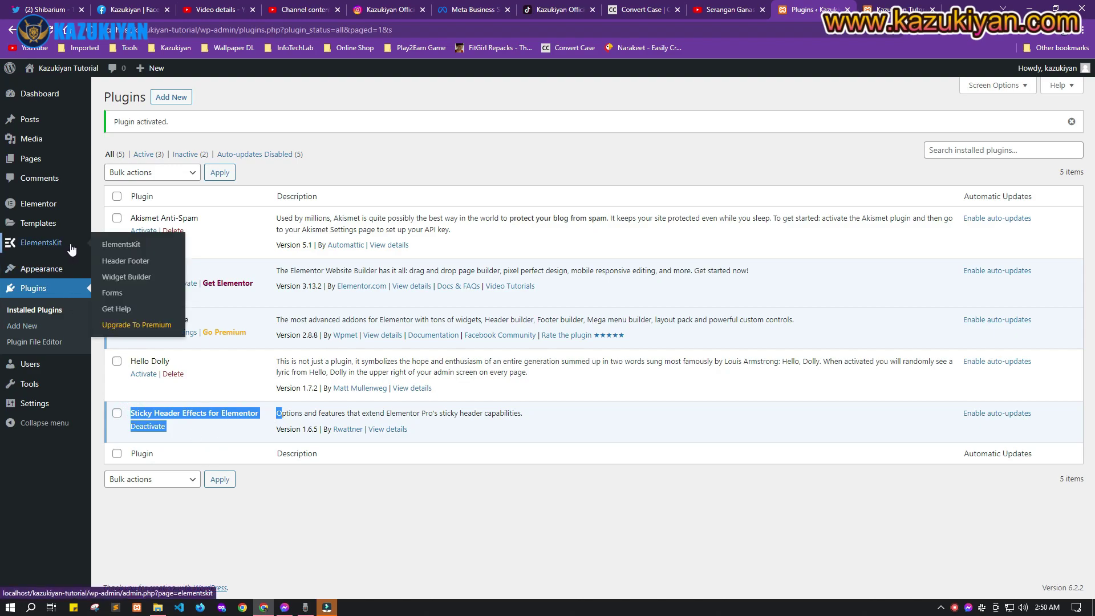
pyautogui.click(126, 262)
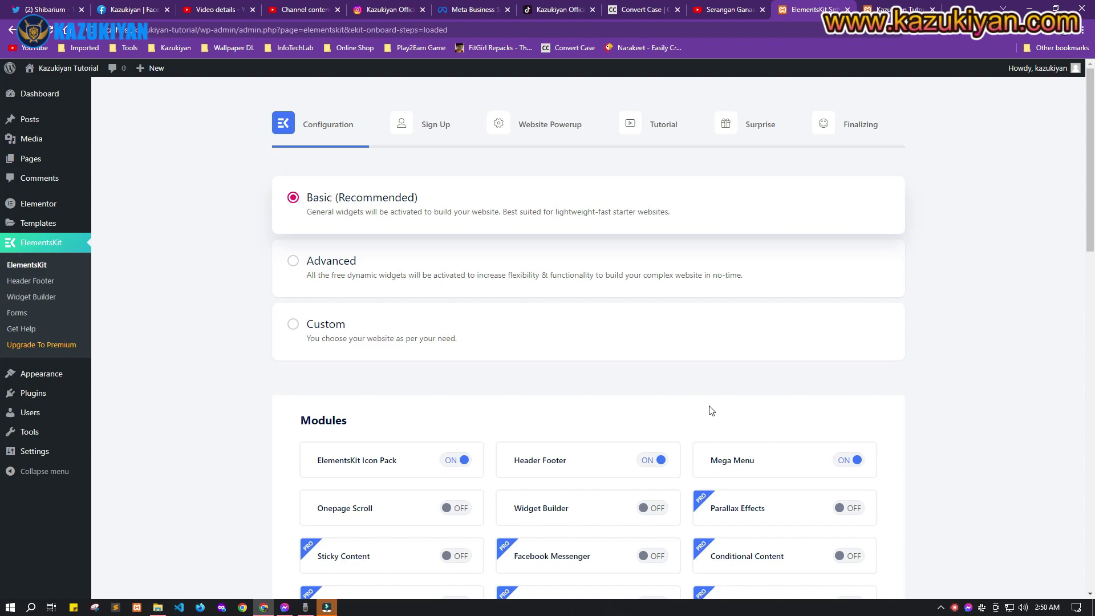
pyautogui.scroll(-4, 605, 379)
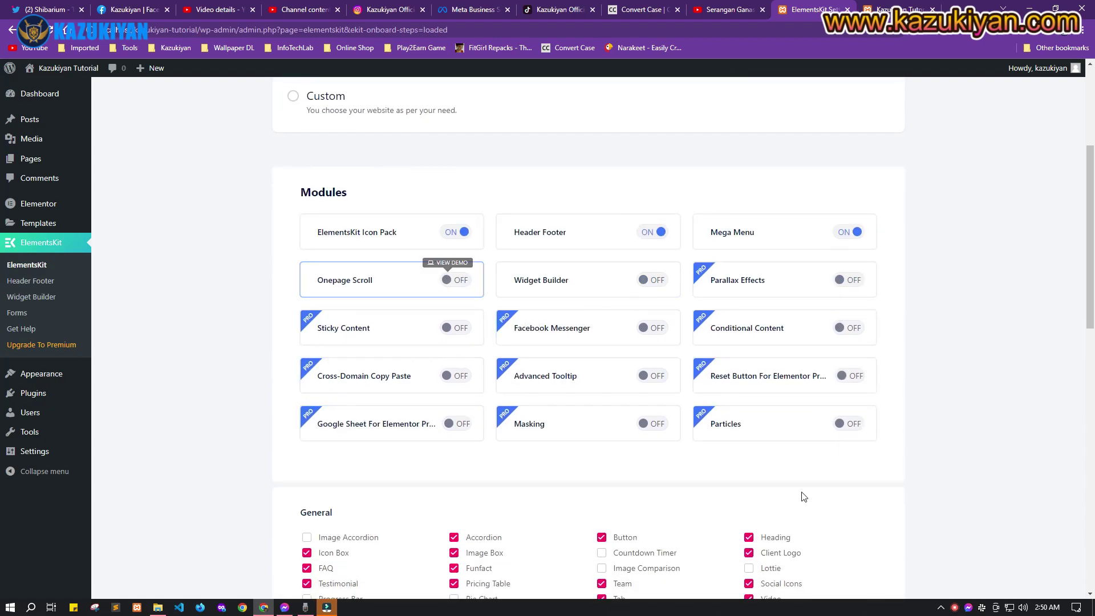
pyautogui.scroll(-2, 1031, 337)
pyautogui.moveTo(1076, 305); pyautogui.dragTo(1072, 231)
pyautogui.scroll(3, 472, 288)
pyautogui.scroll(-3, 232, 513)
pyautogui.scroll(3, 296, 416)
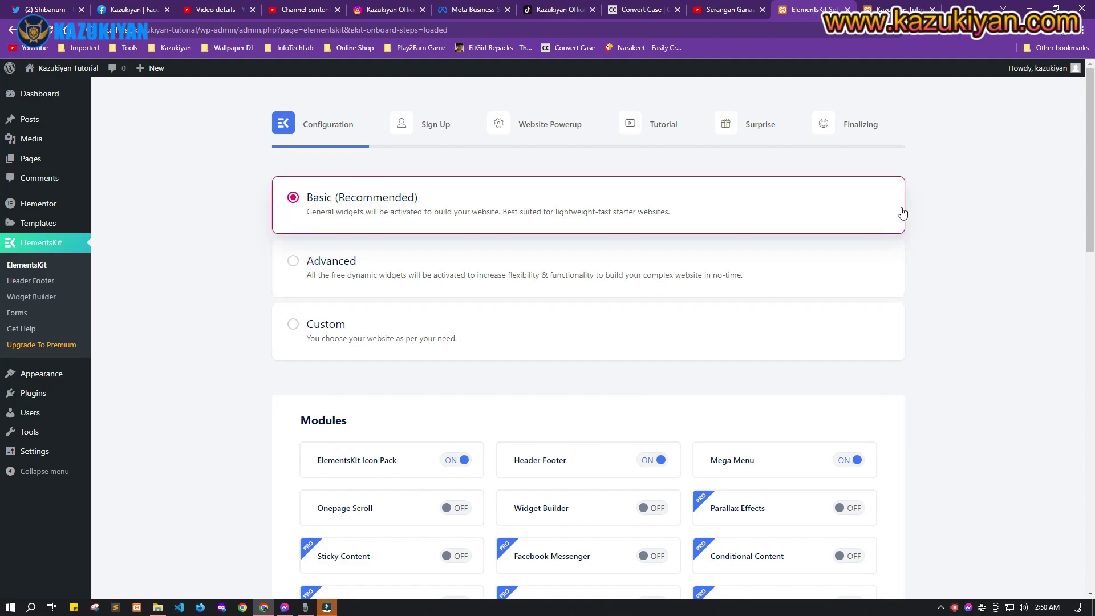
pyautogui.moveTo(1088, 184)
pyautogui.mouseDown()
pyautogui.moveTo(1075, 432)
pyautogui.moveTo(1071, 188)
pyautogui.mouseUp()
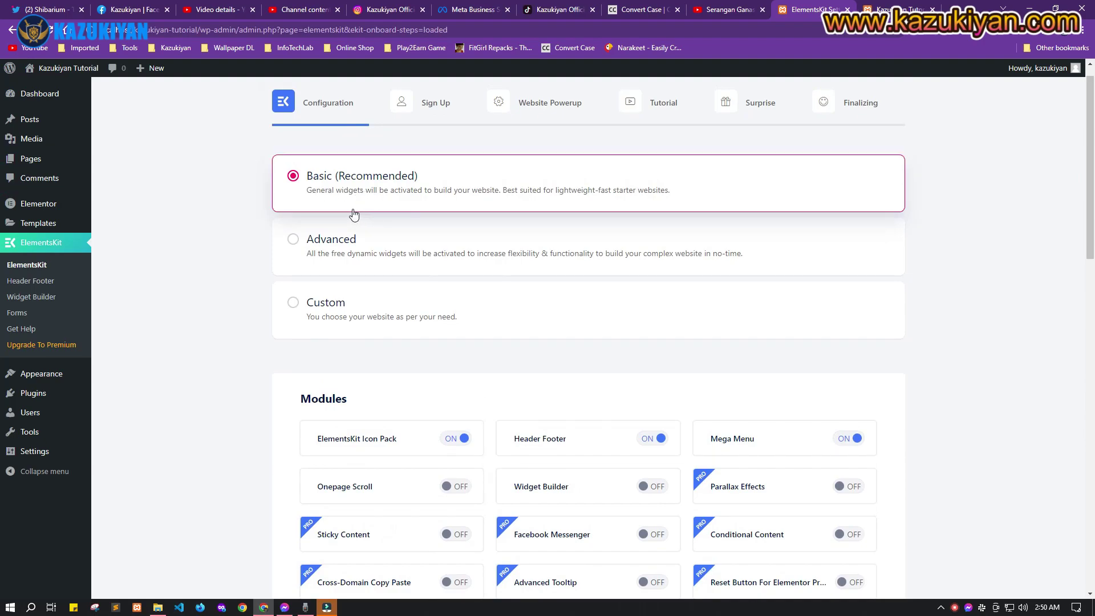
# Choose the Advanced configuration, look through its modules and widgets, and continue to the sign-up stage
pyautogui.click(288, 240)
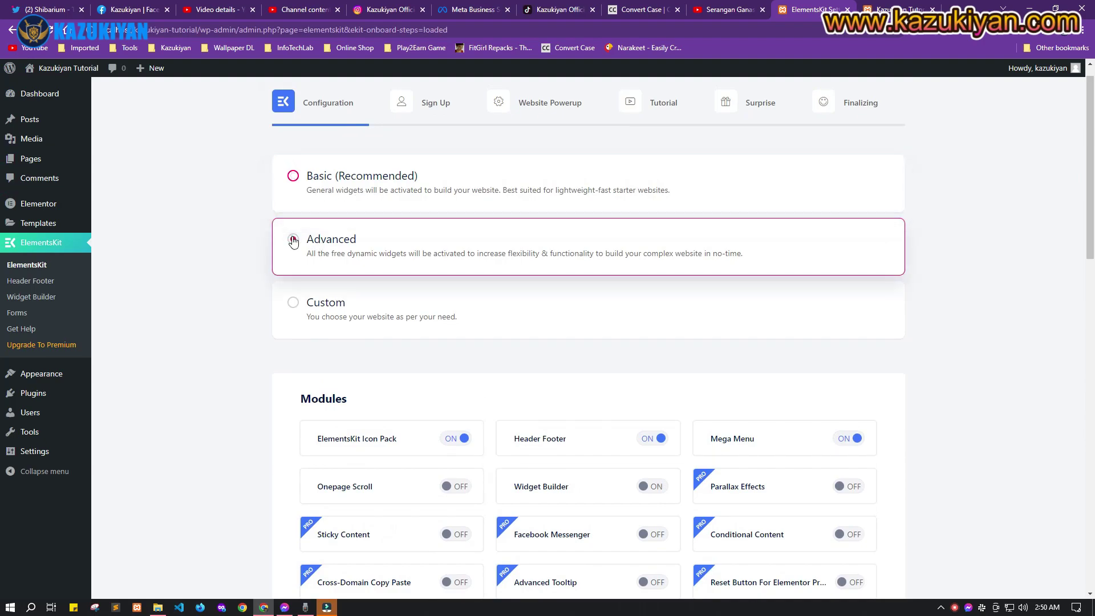
pyautogui.scroll(-3, 743, 271)
pyautogui.scroll(-2, 942, 509)
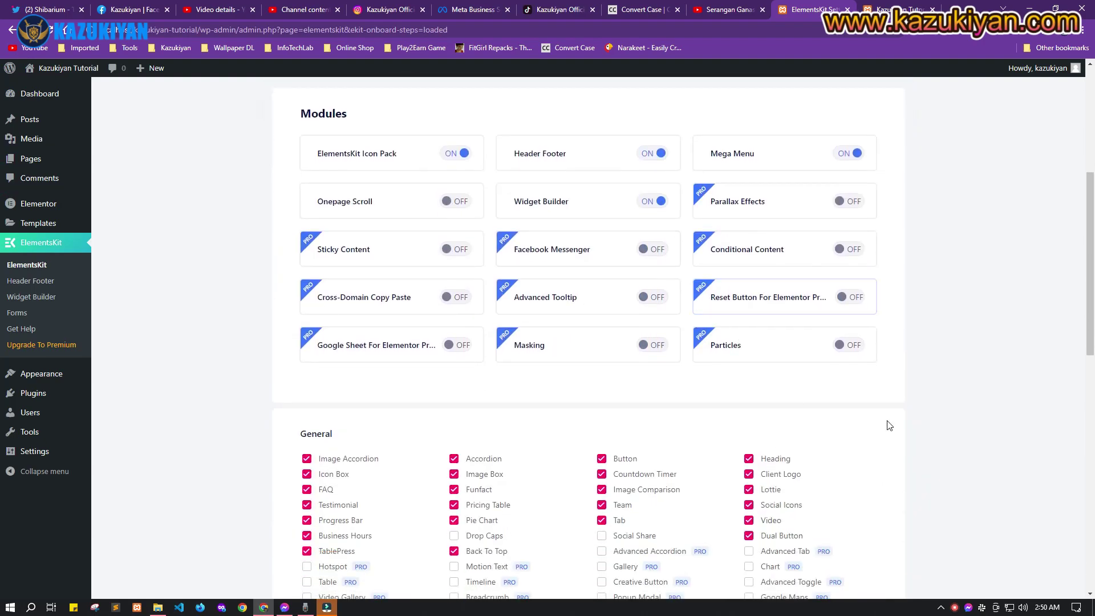
pyautogui.scroll(-1, 927, 437)
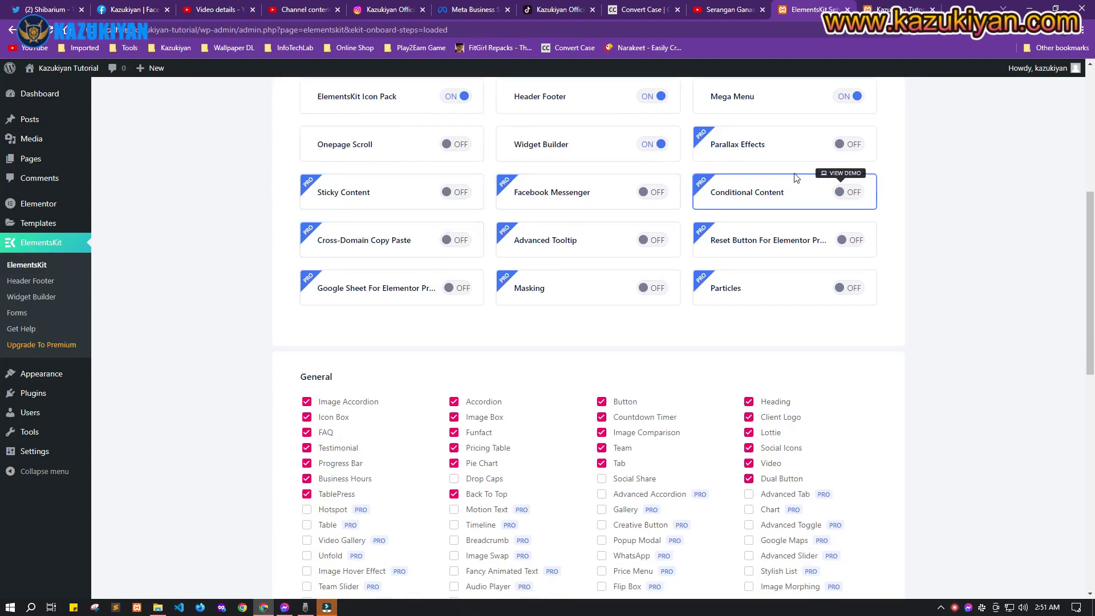
pyautogui.scroll(-8, 844, 447)
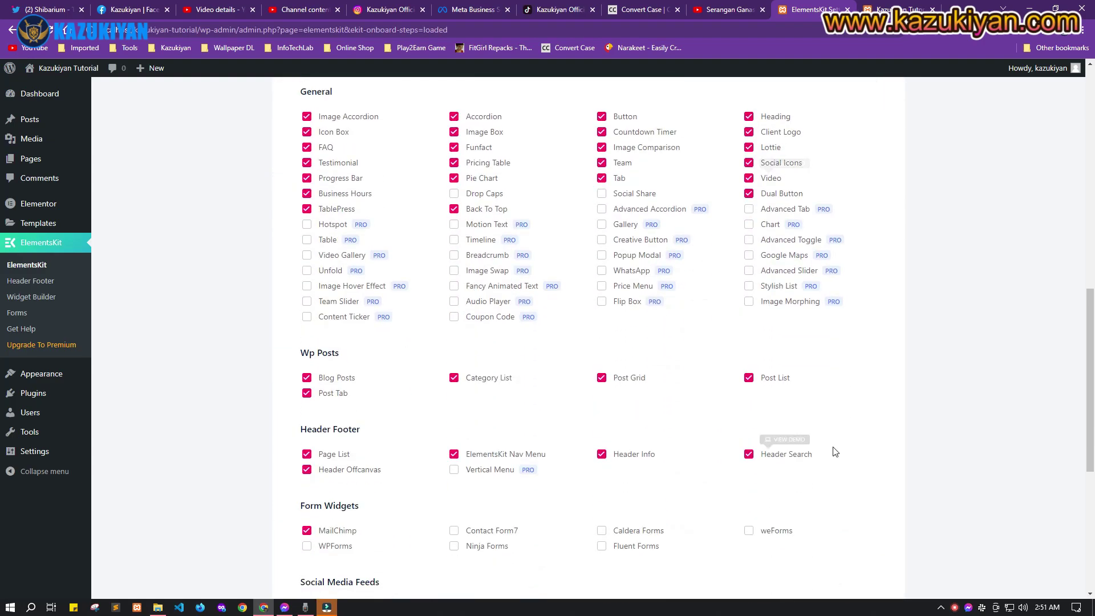
pyautogui.scroll(-3, 816, 462)
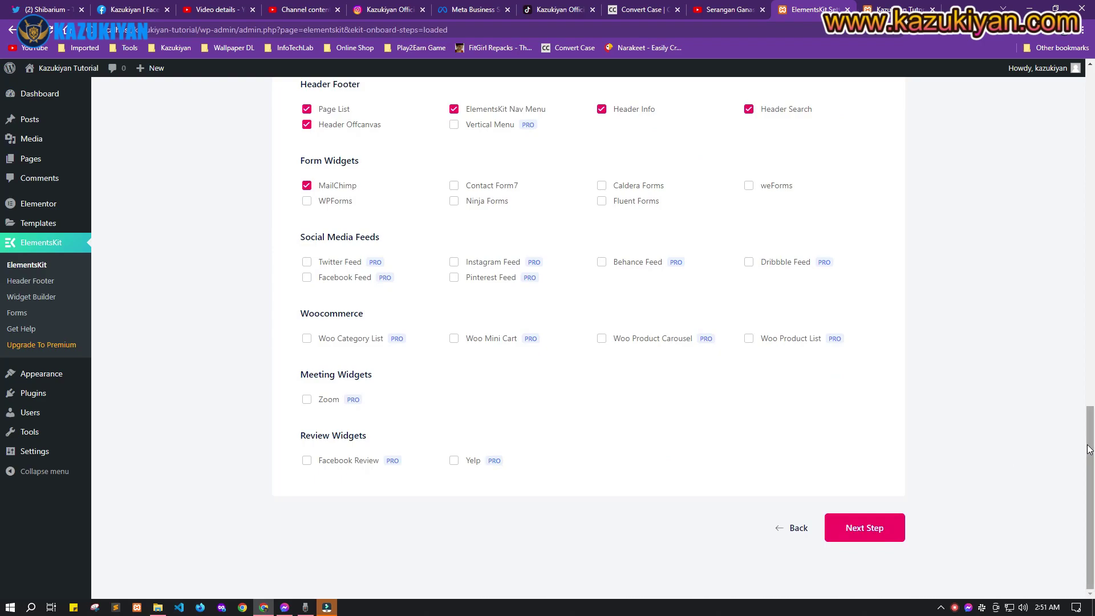
pyautogui.moveTo(1088, 428); pyautogui.dragTo(1086, 111)
pyautogui.scroll(-15, 1070, 261)
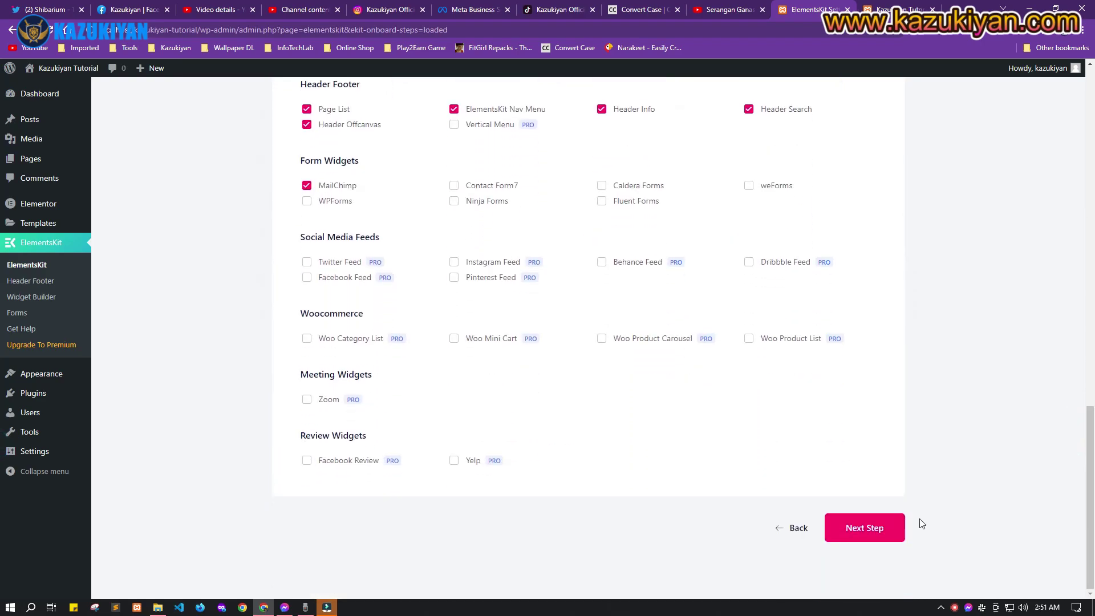
pyautogui.click(867, 537)
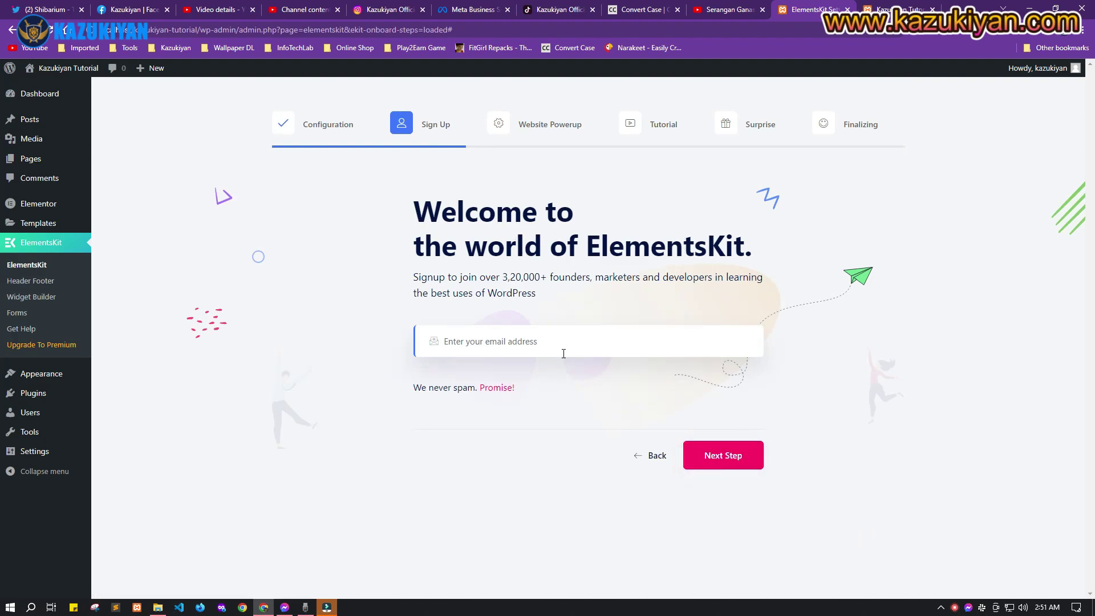
# Skip the sign-up, Website Powerup, Tutorial and Surprise stages without adding anything, and save the ElementsKit setup
pyautogui.click(727, 449)
pyautogui.scroll(-1, 789, 525)
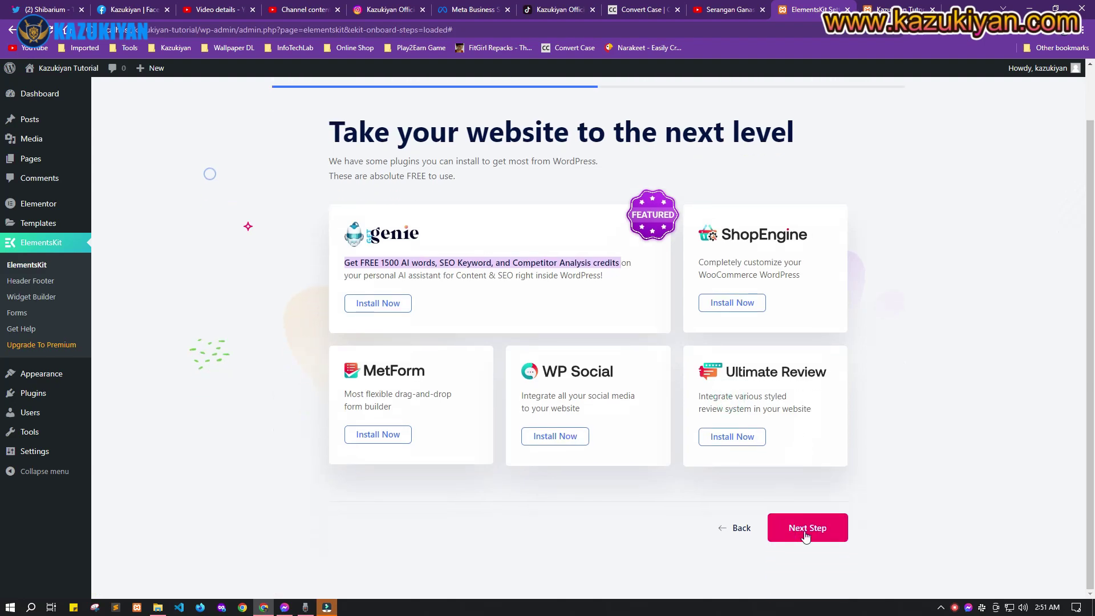
pyautogui.click(813, 529)
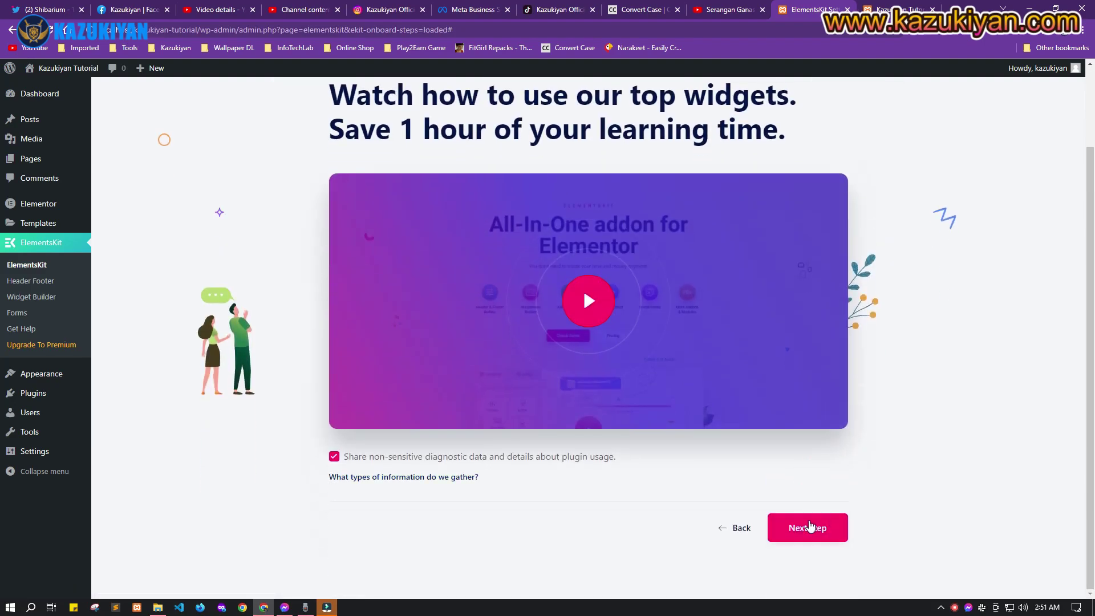
pyautogui.click(809, 524)
pyautogui.scroll(-1, 810, 519)
pyautogui.click(808, 529)
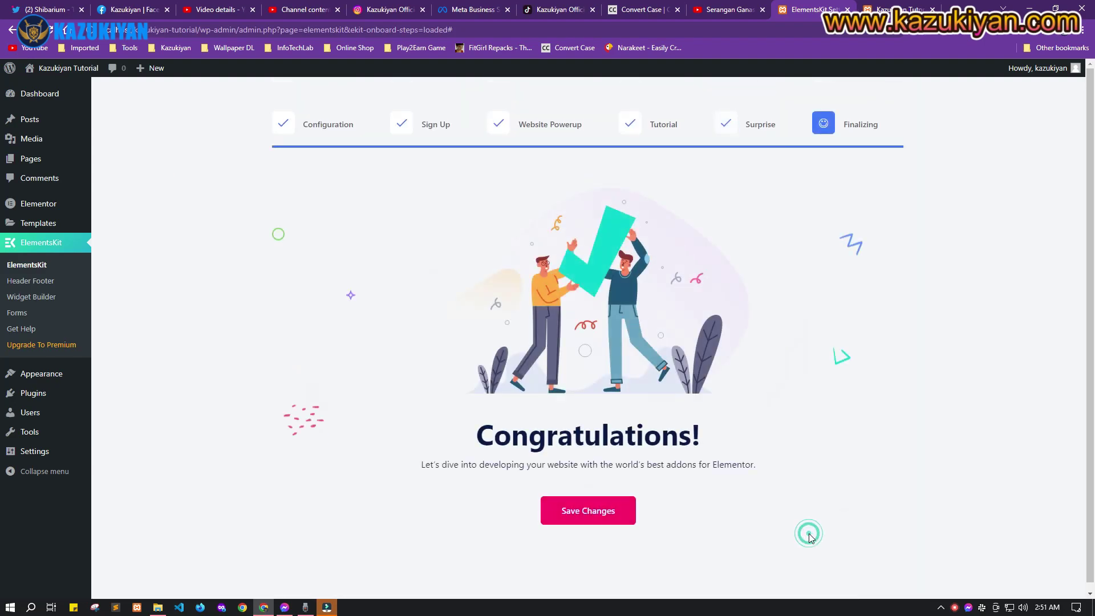
pyautogui.click(577, 515)
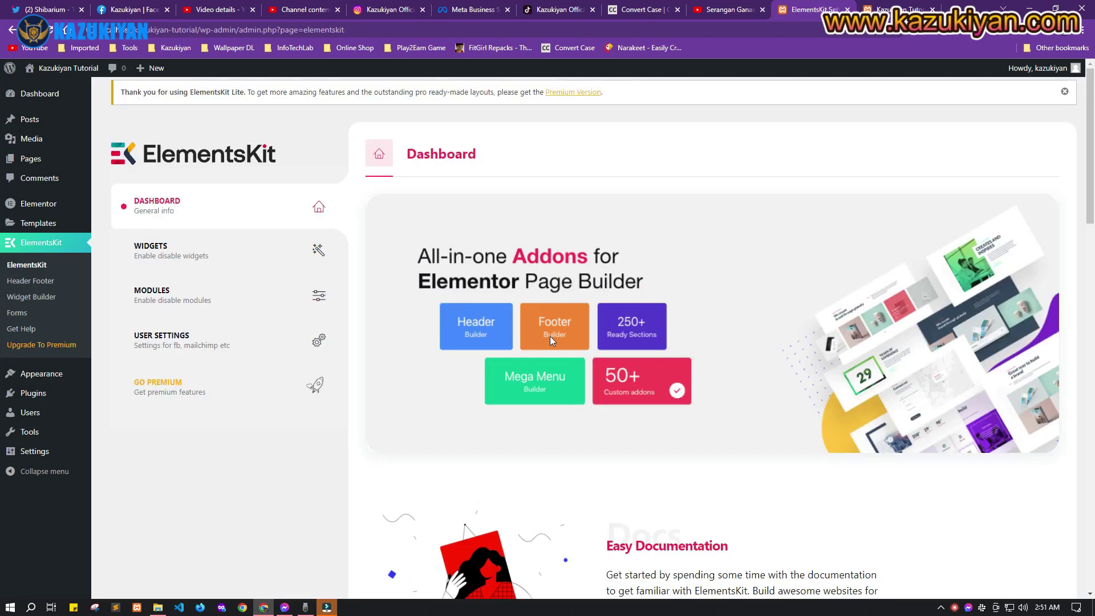
# Open ElementsKit's Header Footer templates and filter the list to header templates
pyautogui.scroll(-2, 670, 342)
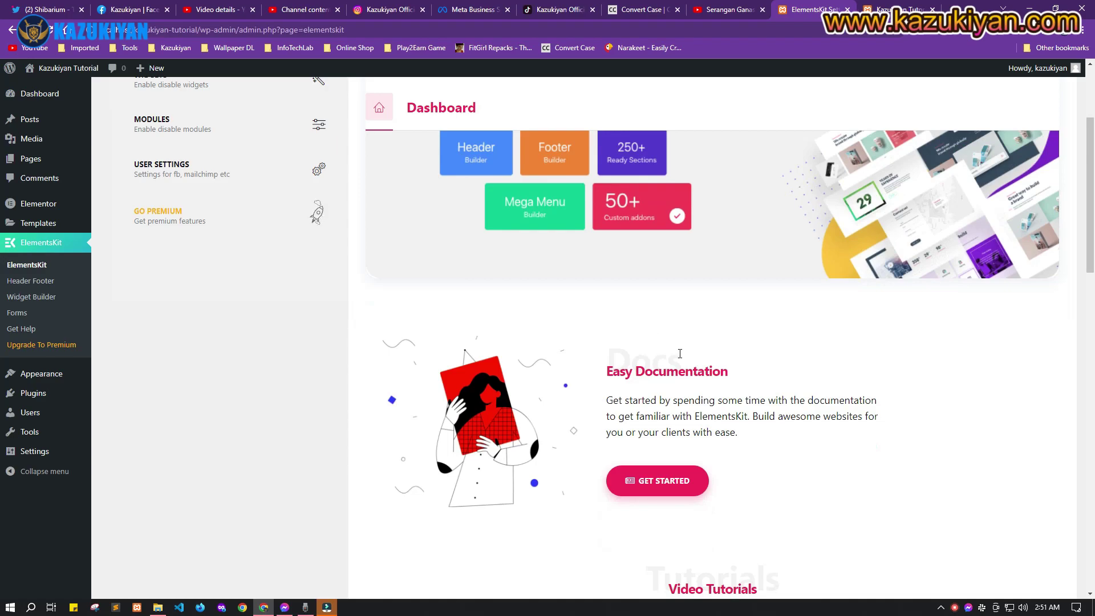
pyautogui.scroll(3, 679, 353)
pyautogui.click(24, 280)
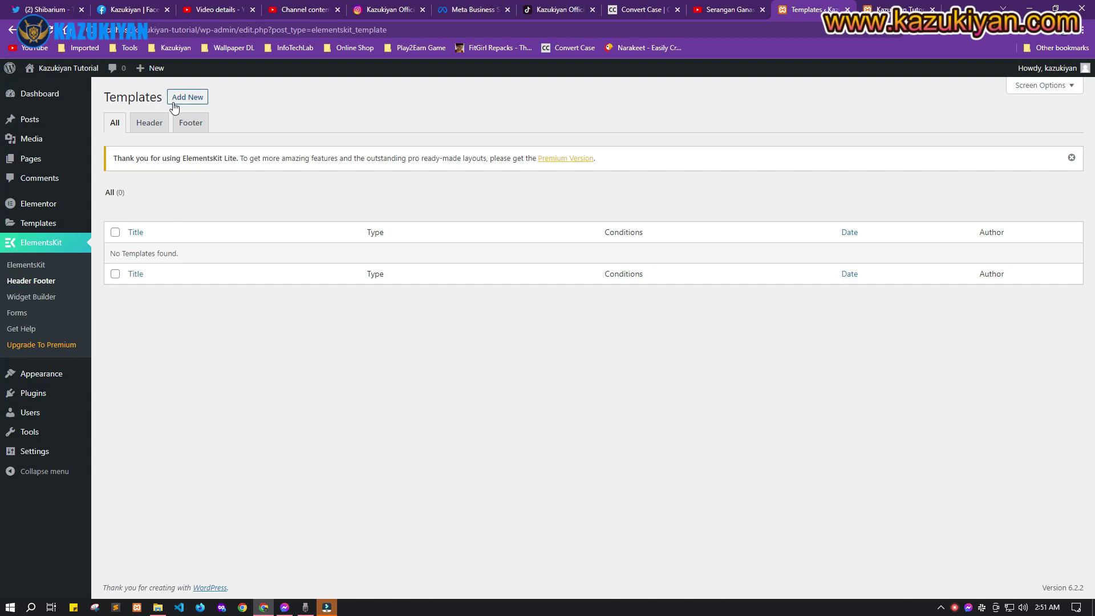
pyautogui.click(150, 130)
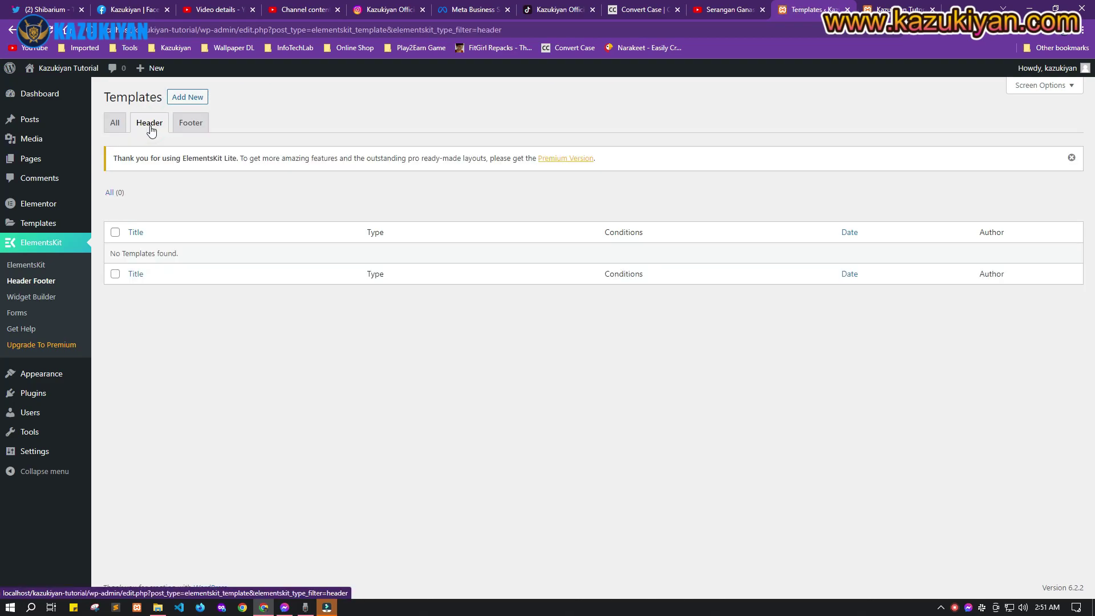
# Start a new template titled "Main Menu Header" with the type Header
pyautogui.click(190, 98)
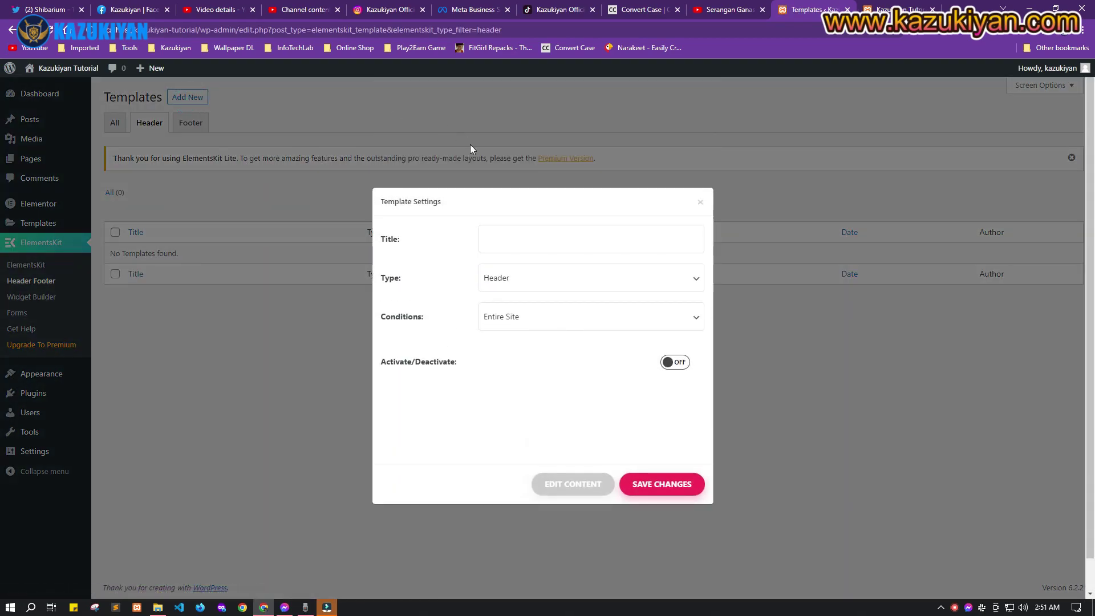
pyautogui.click(508, 236)
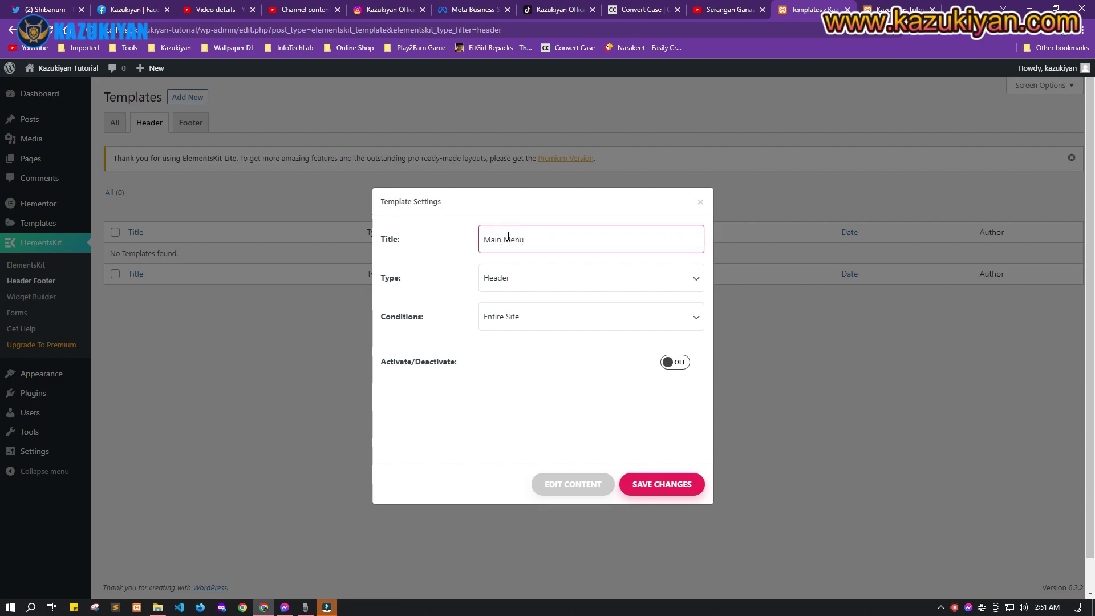
pyautogui.click(512, 279)
pyautogui.click(507, 299)
pyautogui.click(514, 286)
pyautogui.click(499, 299)
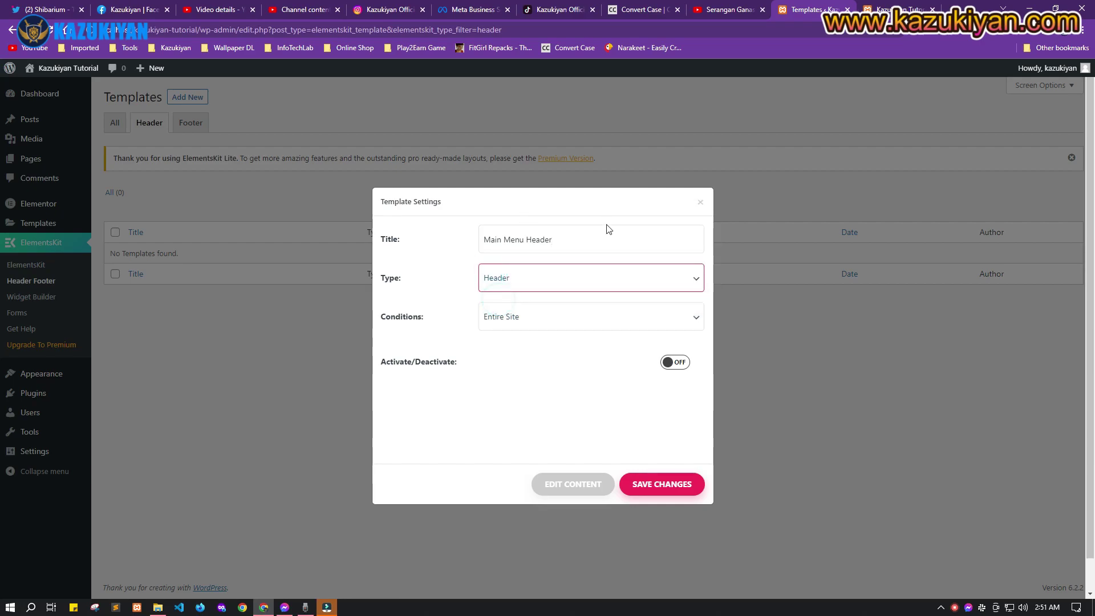
# Look through the template's Conditions options and check the site's front page the header applies to
pyautogui.click(519, 318)
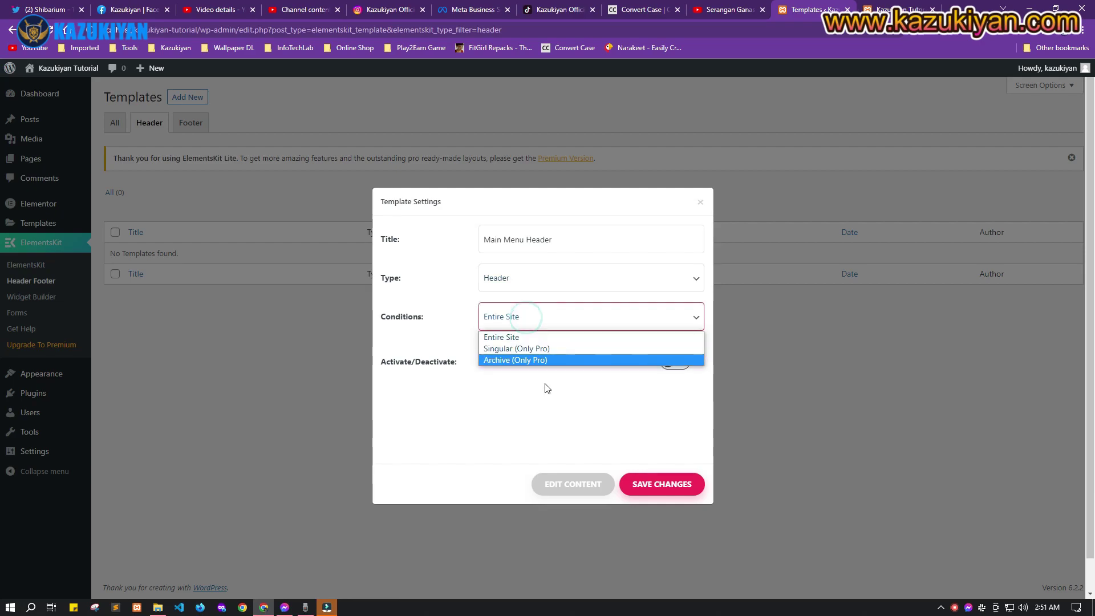
pyautogui.click(448, 310)
pyautogui.click(541, 325)
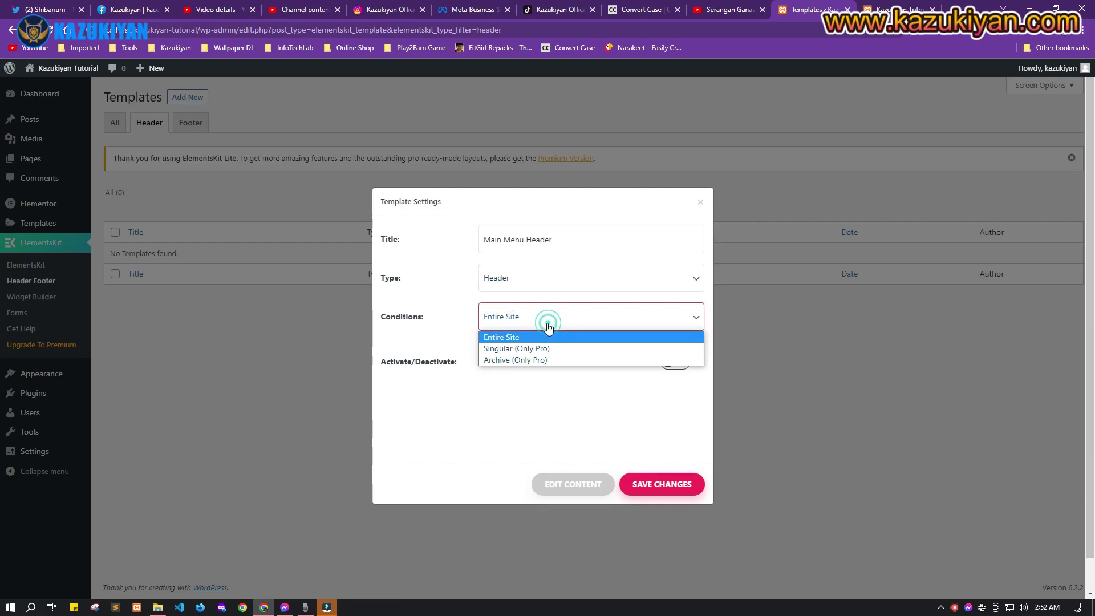
pyautogui.click(461, 349)
pyautogui.click(521, 318)
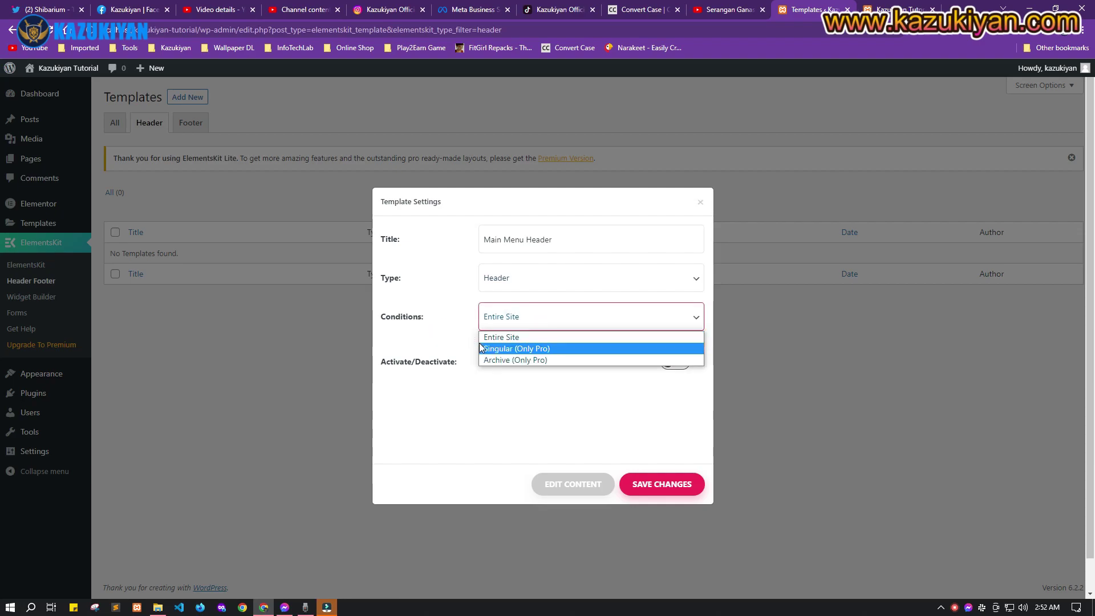
pyautogui.click(431, 330)
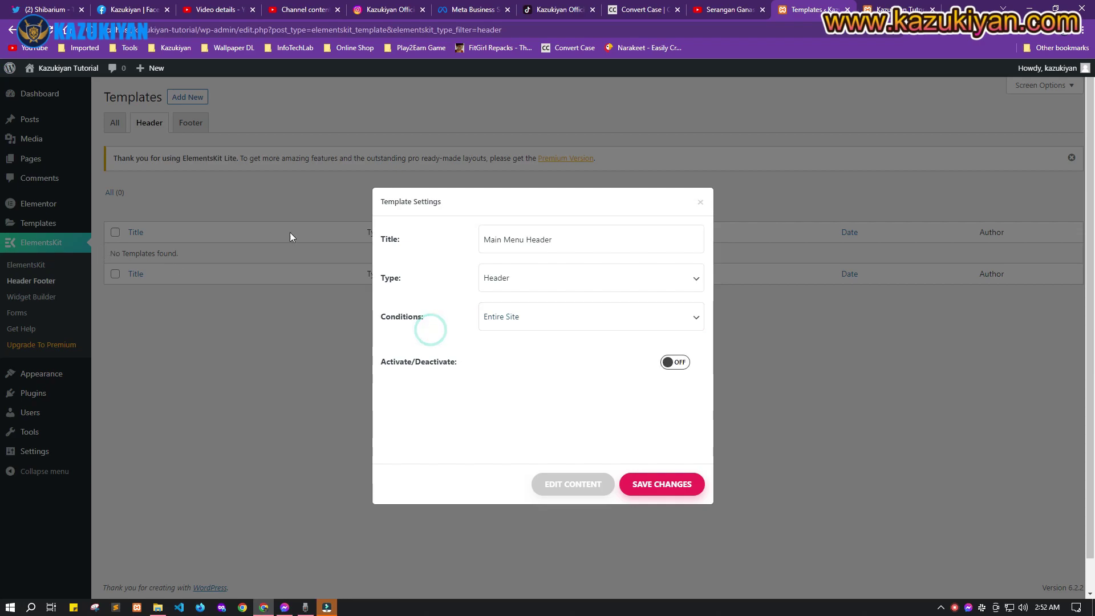
pyautogui.click(542, 320)
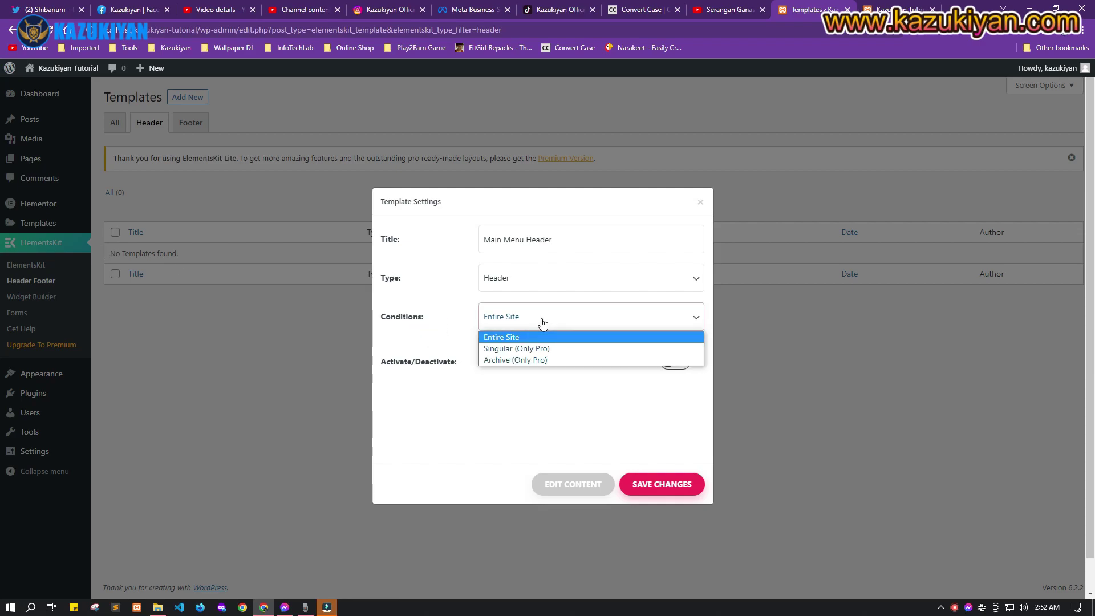
pyautogui.click(436, 315)
pyautogui.click(435, 311)
pyautogui.hotkey('ctrl', 'Tab')
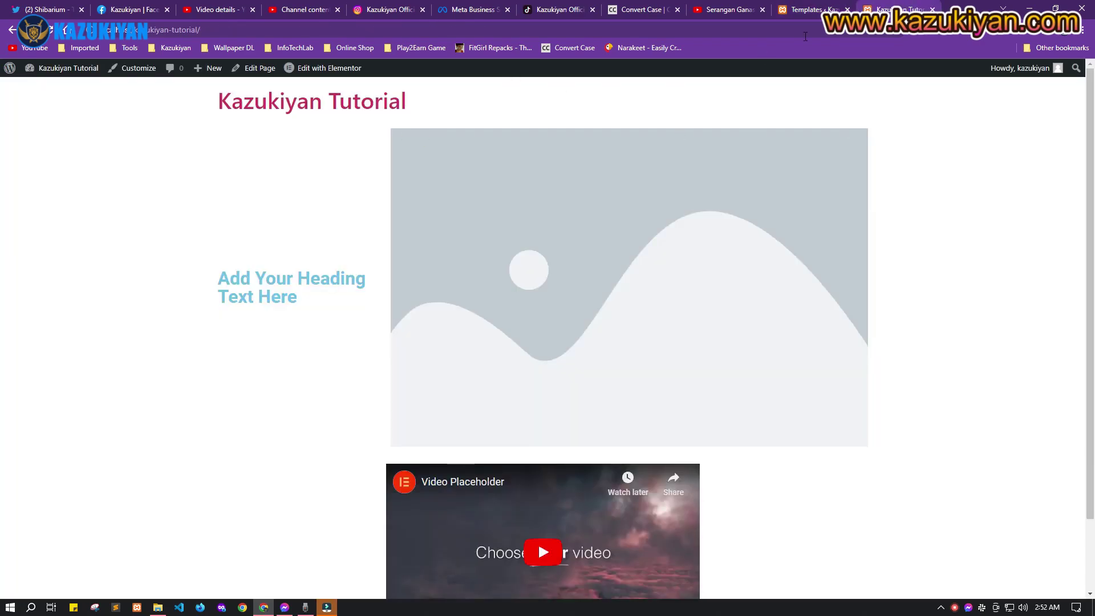
pyautogui.click(813, 6)
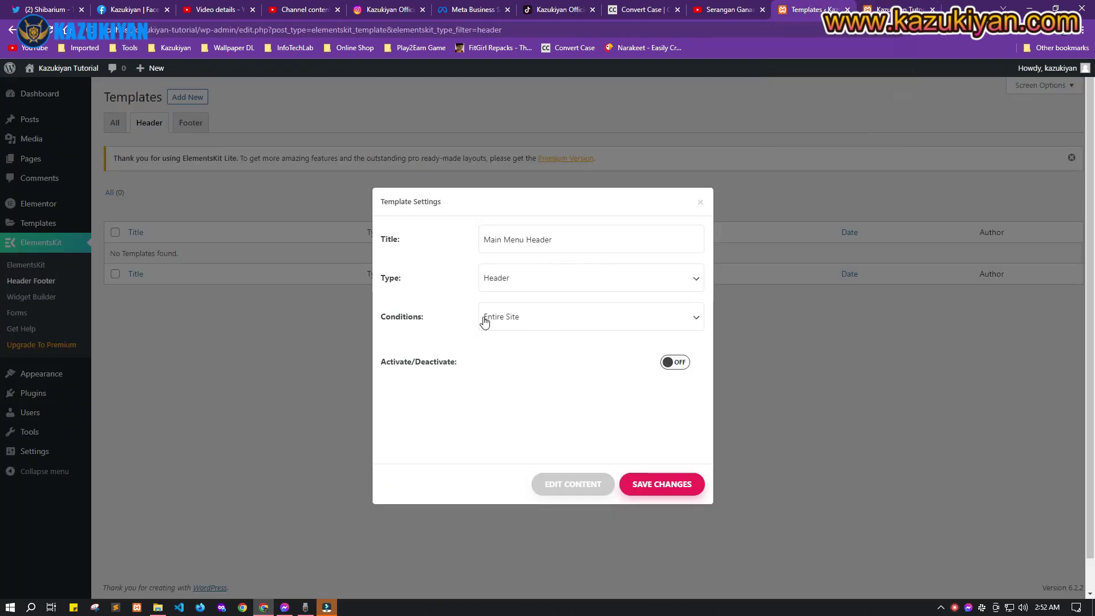
pyautogui.click(517, 325)
pyautogui.click(894, 6)
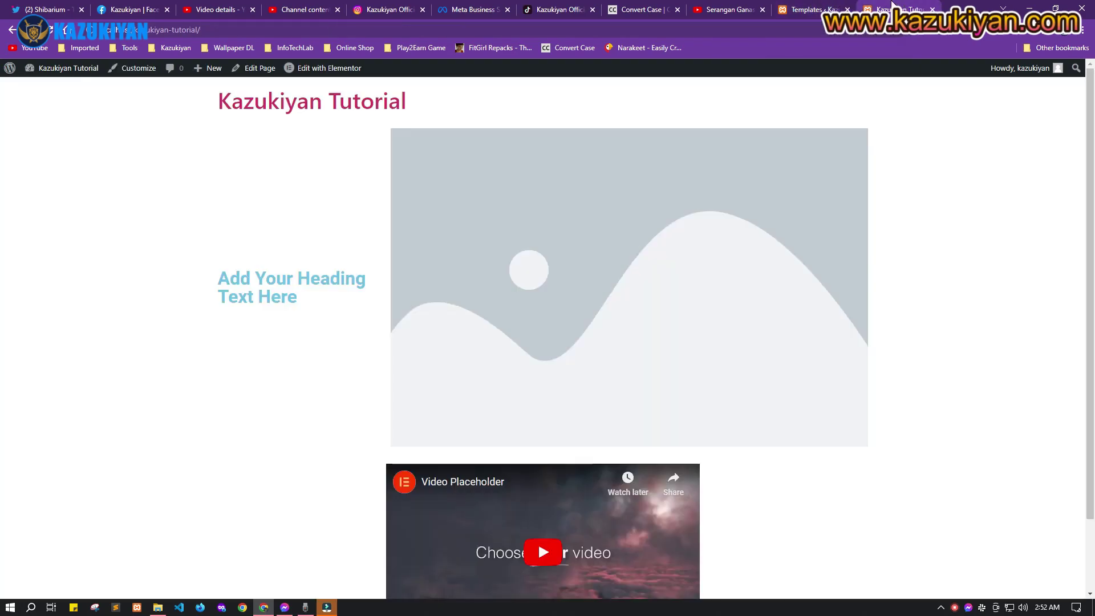
pyautogui.click(815, 6)
# Apply the header template to the Entire Site, activate it, and save the template settings
pyautogui.click(530, 322)
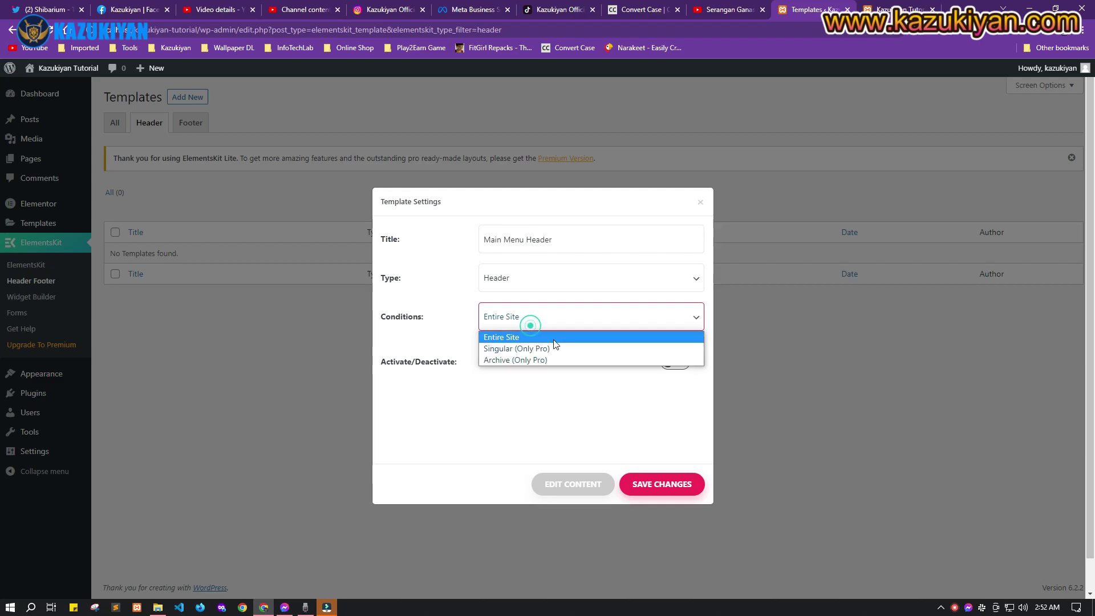
pyautogui.click(519, 338)
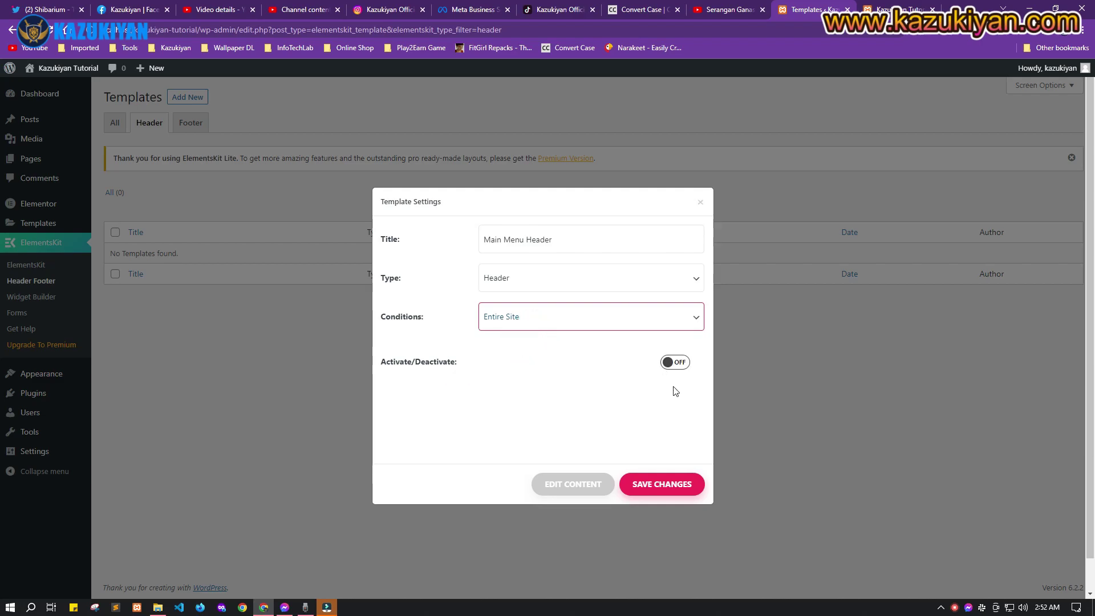
pyautogui.click(674, 361)
pyautogui.click(650, 485)
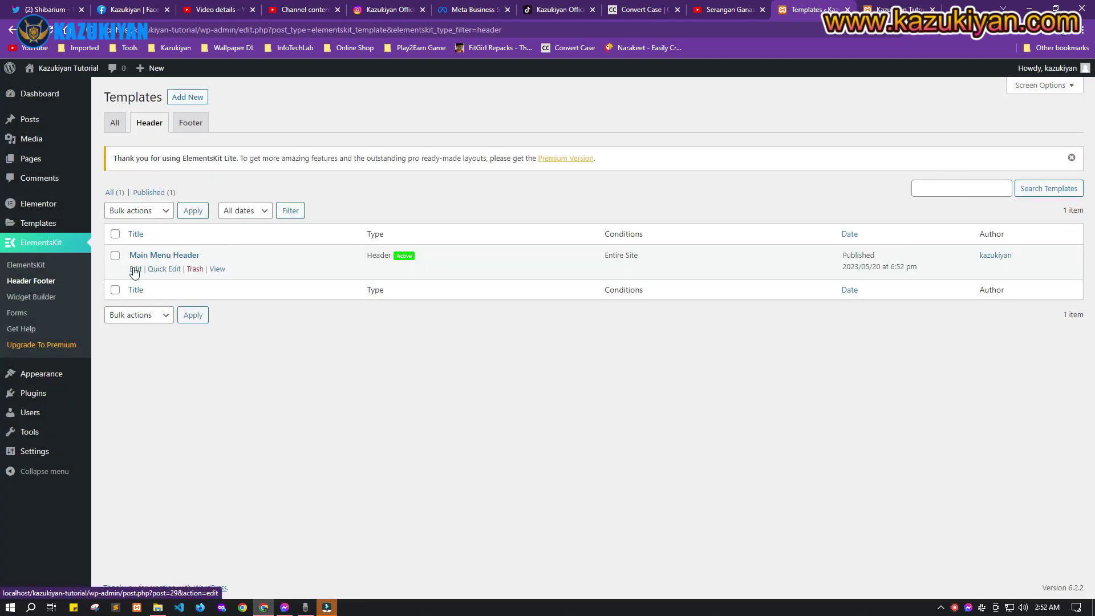
# Open the content of the Main Menu Header template for editing in Elementor
pyautogui.click(134, 269)
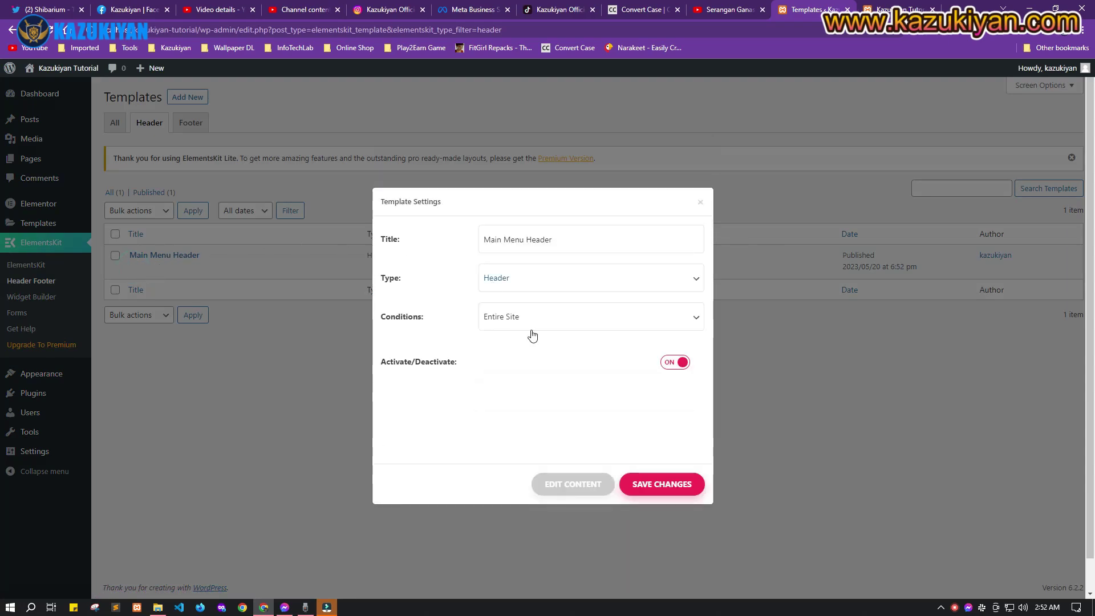
pyautogui.click(563, 484)
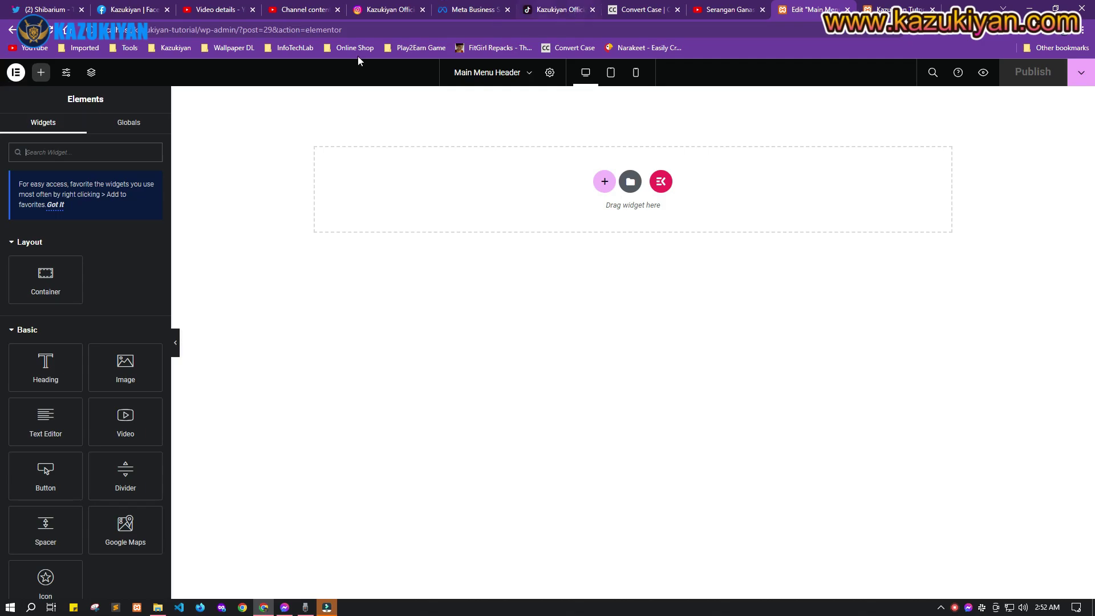
# On the WordPress Menus page, enable ElementsKit Megamenu content for Main Menu and save the menu
pyautogui.click(16, 73)
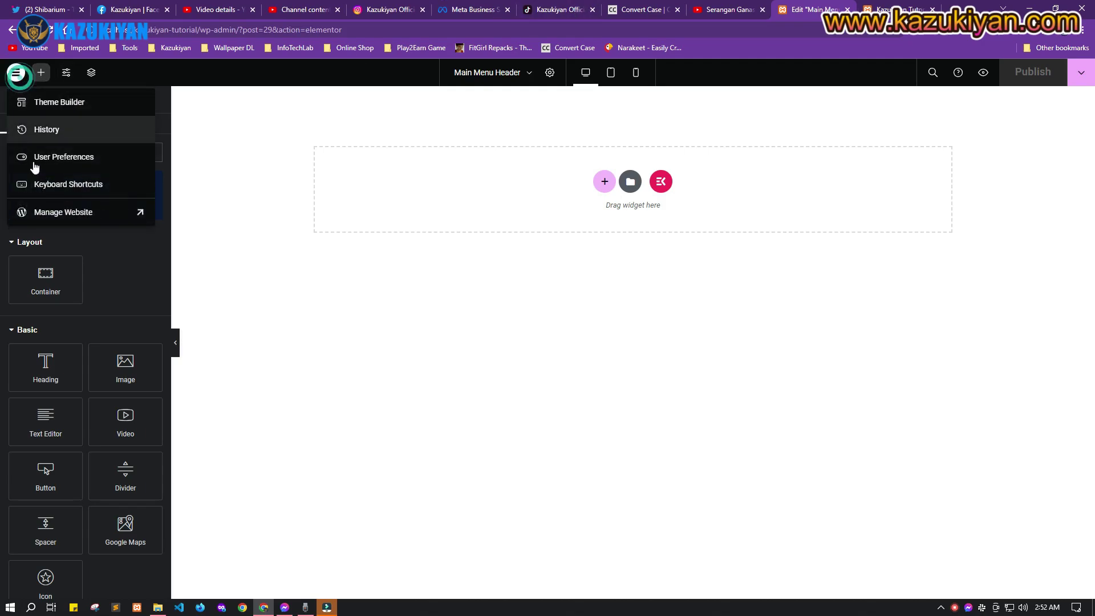
pyautogui.click(50, 212)
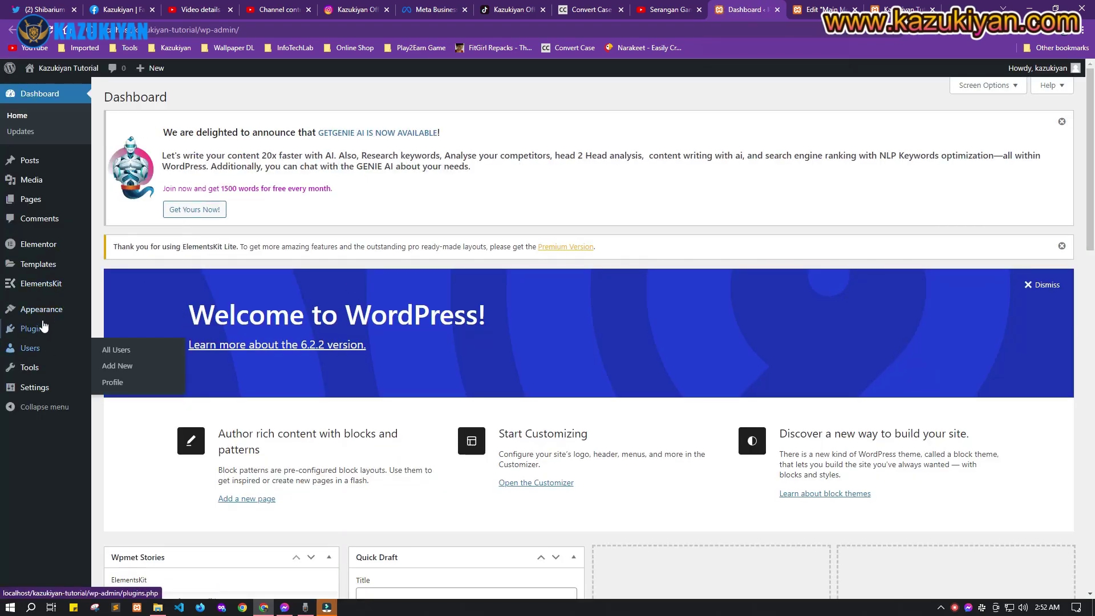
pyautogui.moveTo(42, 311)
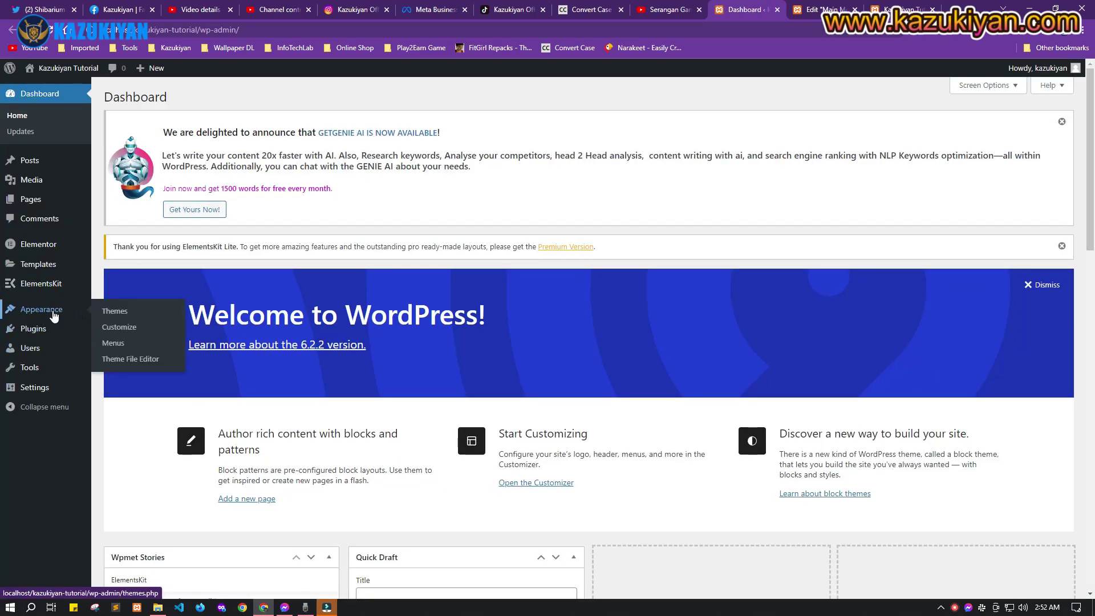
pyautogui.click(111, 344)
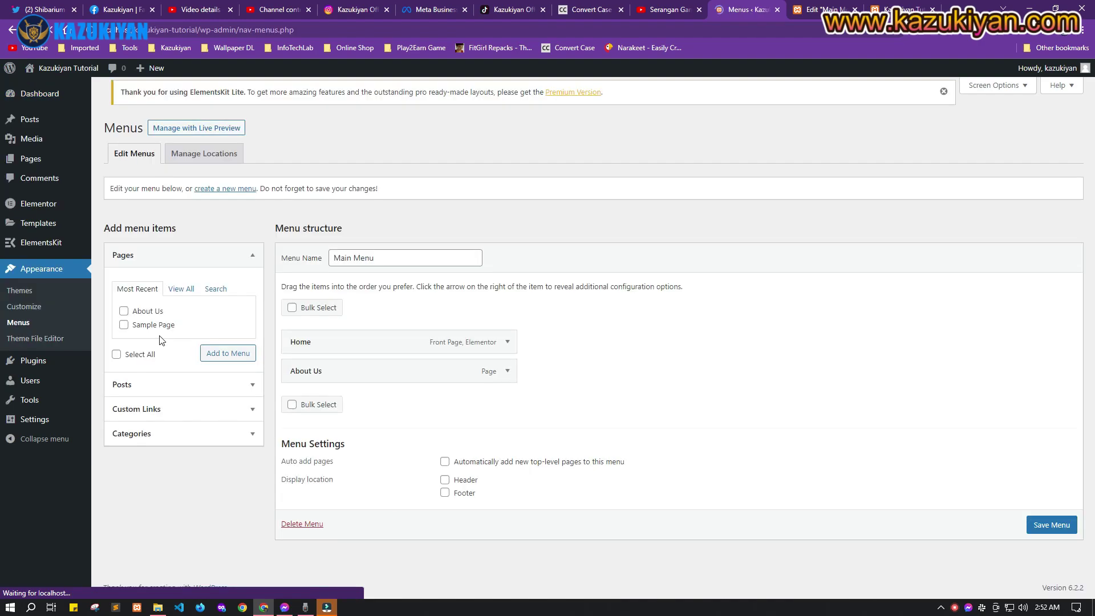
pyautogui.scroll(-1, 716, 460)
pyautogui.click(386, 211)
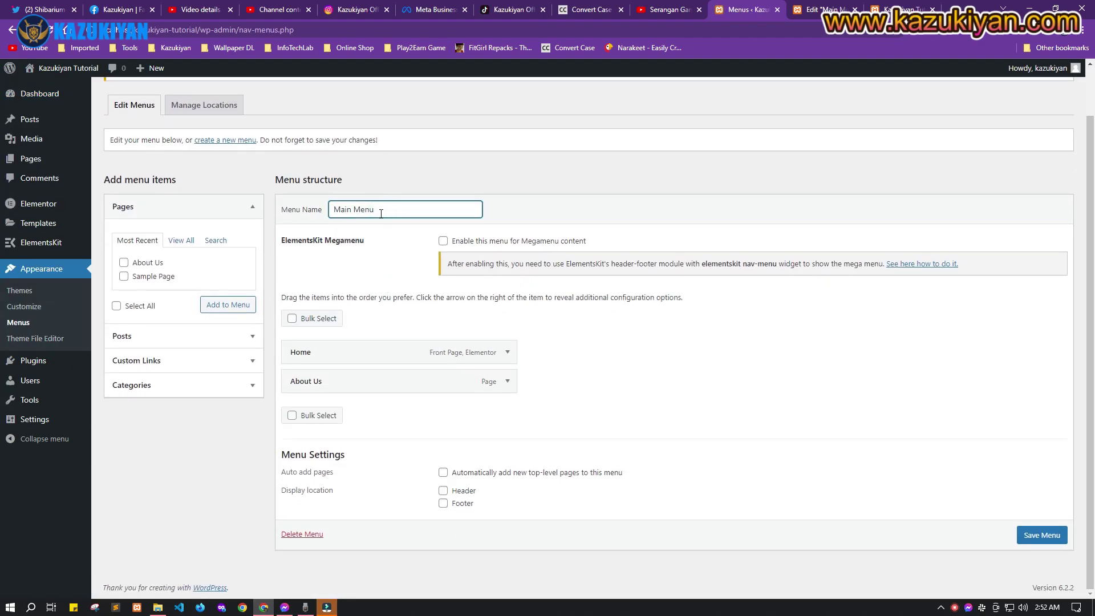
pyautogui.click(444, 242)
pyautogui.click(388, 212)
pyautogui.click(1039, 539)
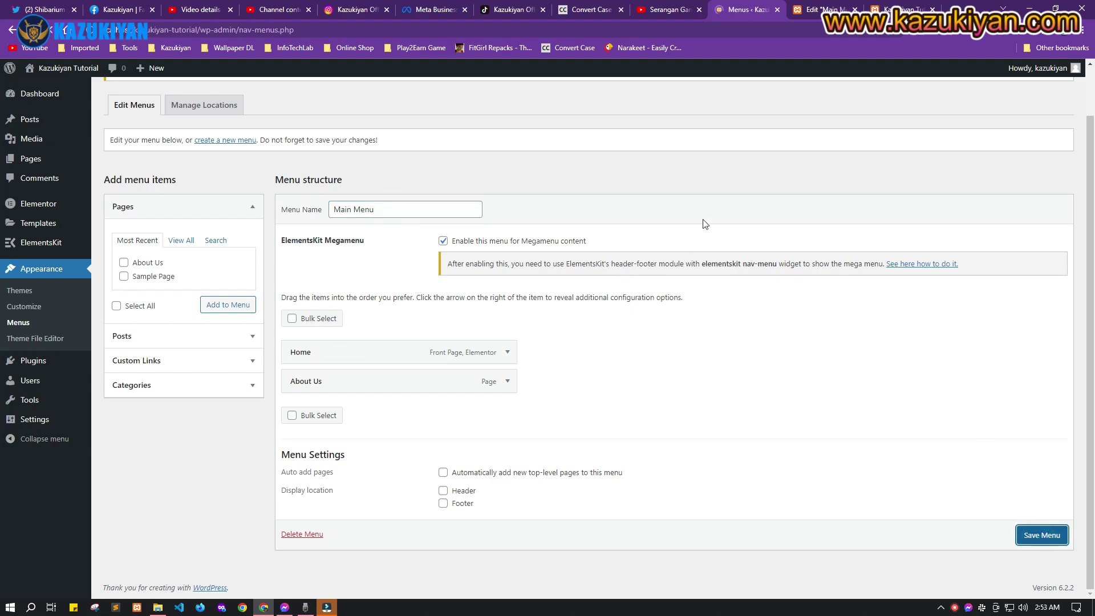
# Create a new WordPress menu named "Sub Menu"
pyautogui.scroll(-2, 324, 138)
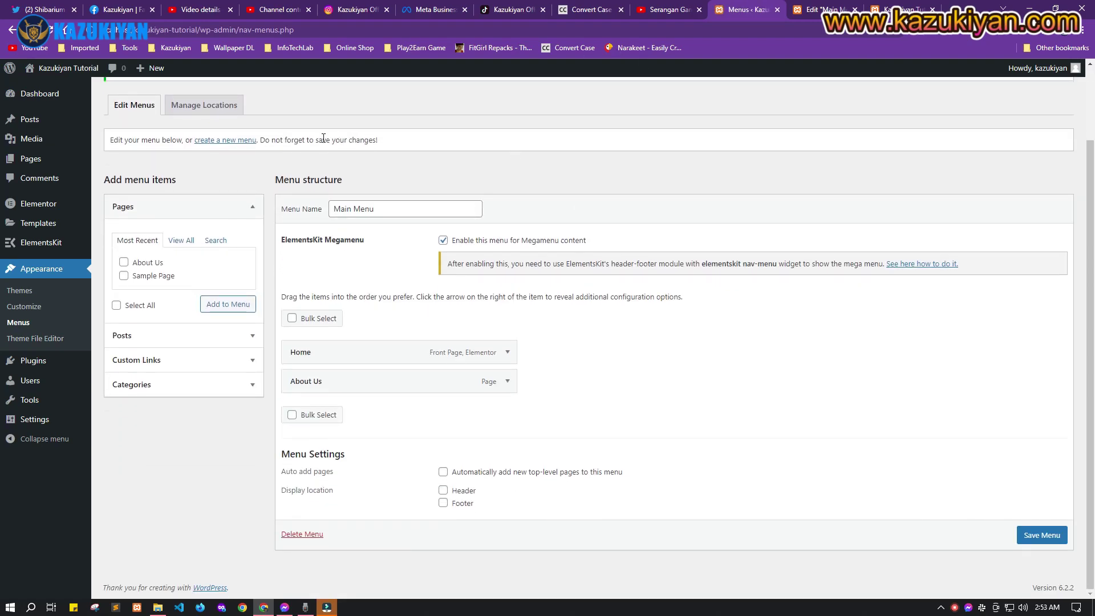
pyautogui.click(225, 140)
pyautogui.click(373, 266)
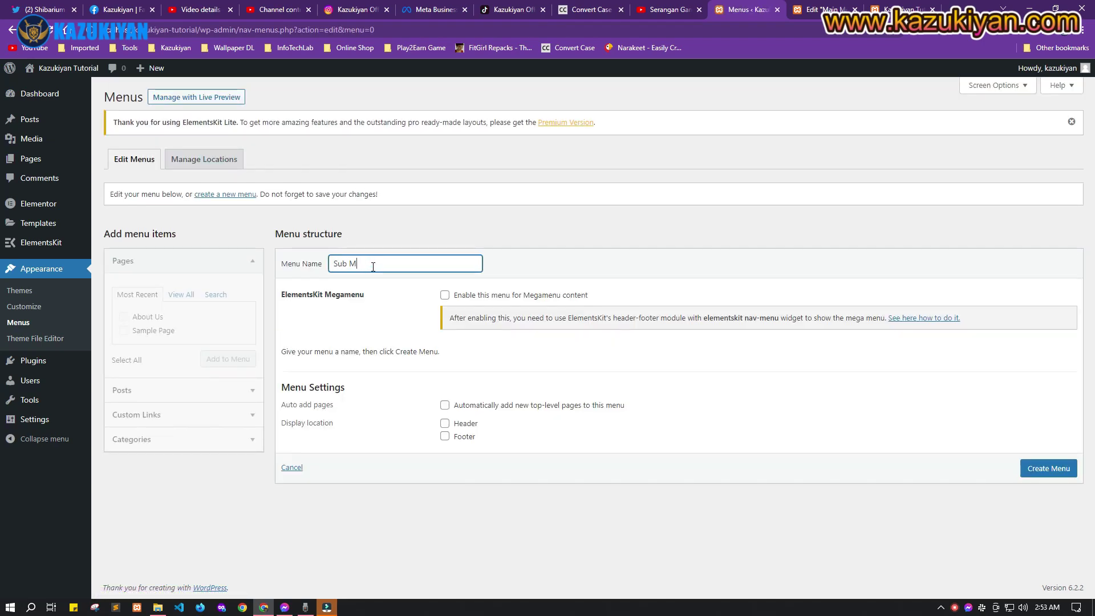
pyautogui.click(446, 295)
pyautogui.click(1062, 475)
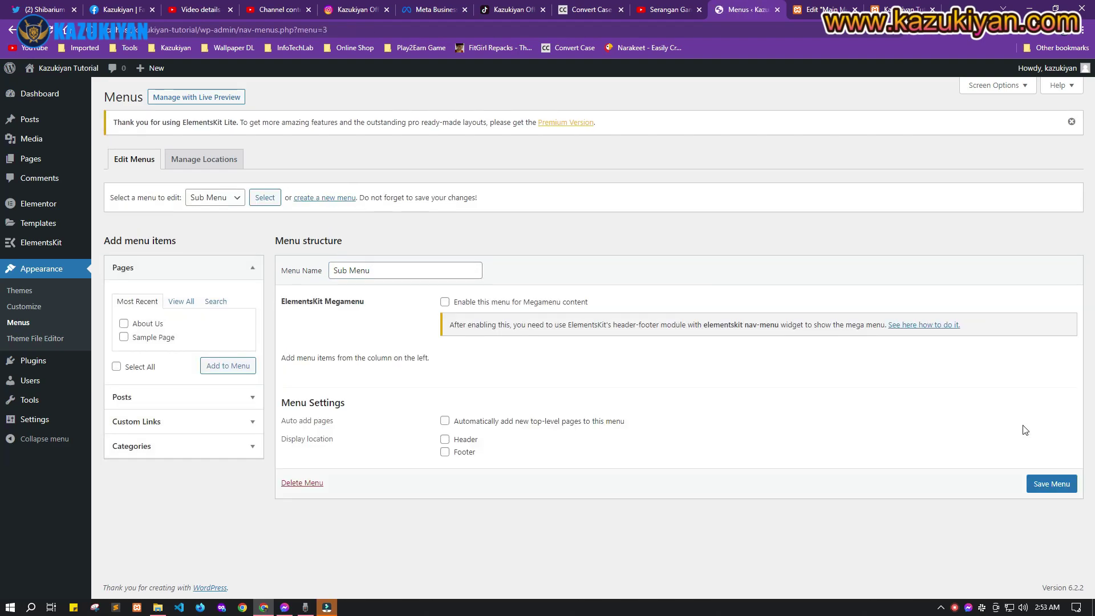
# Add the Homepage and About Us pages to Sub Menu
pyautogui.click(179, 303)
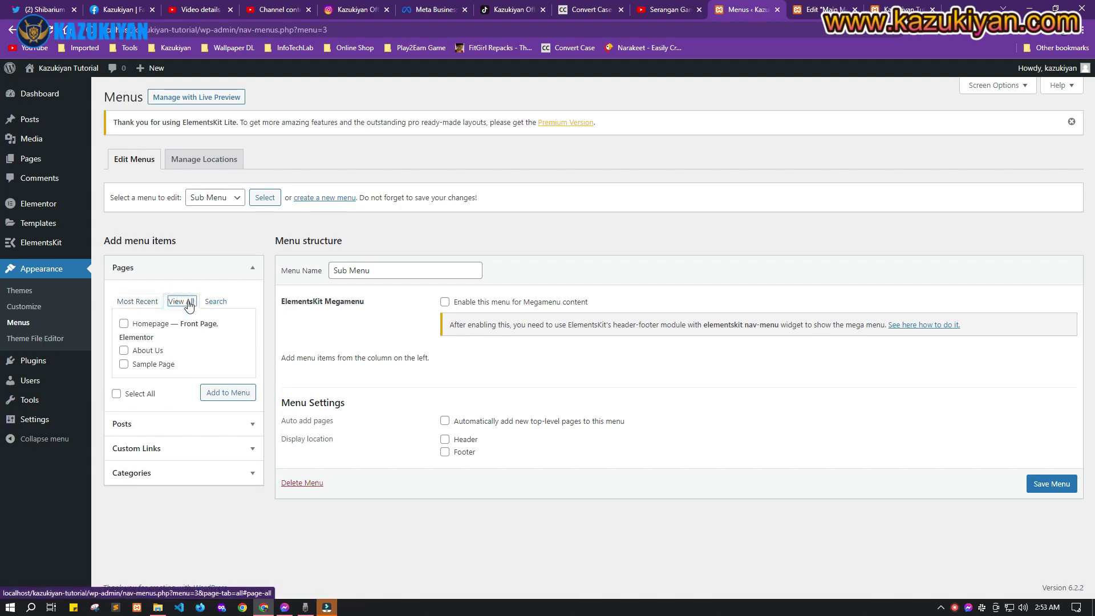
pyautogui.click(124, 323)
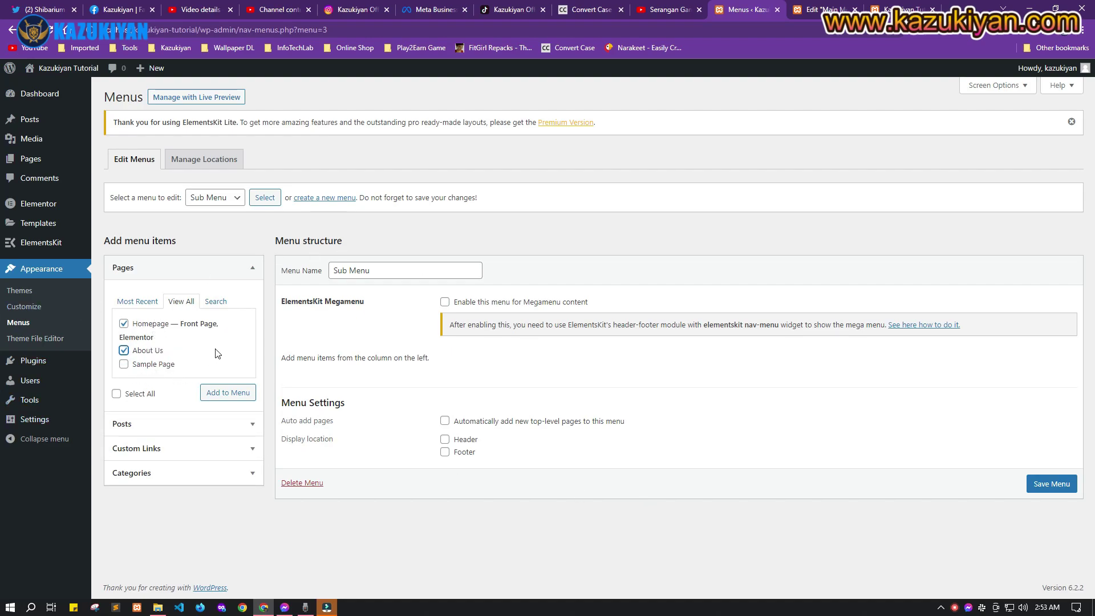
pyautogui.click(241, 454)
pyautogui.click(148, 272)
pyautogui.click(209, 397)
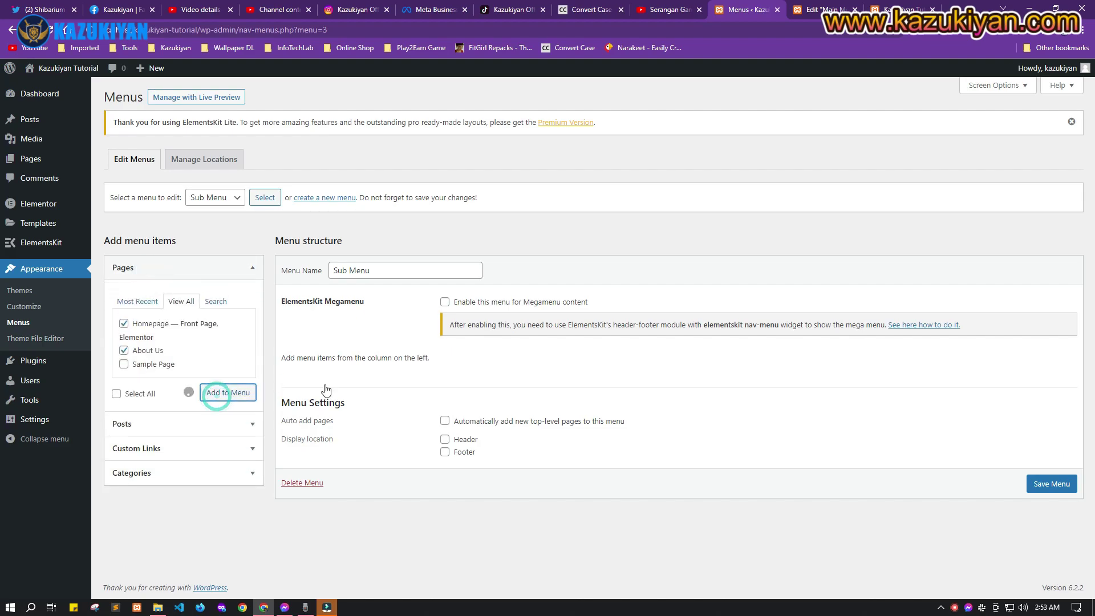
# Enable ElementsKit Megamenu content for Sub Menu and save the menu
pyautogui.scroll(-1, 426, 384)
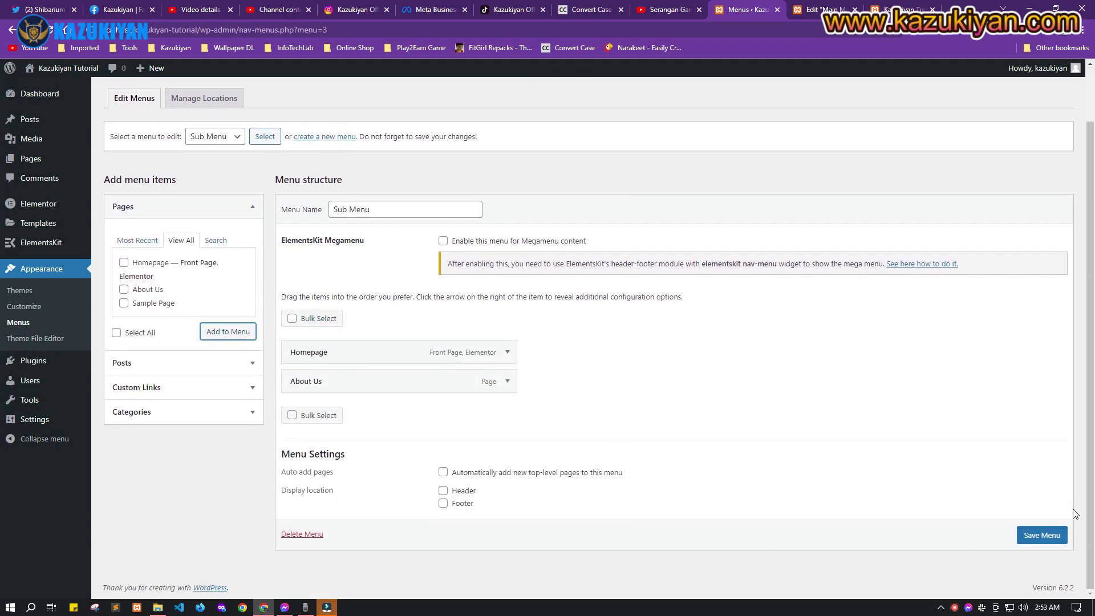
pyautogui.click(443, 241)
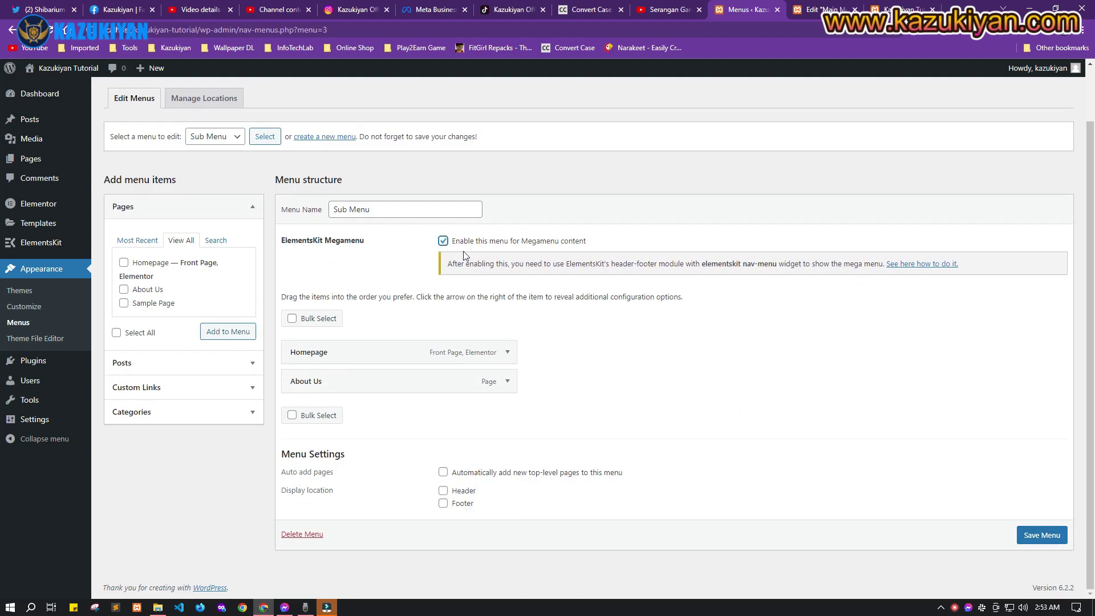
pyautogui.click(1042, 535)
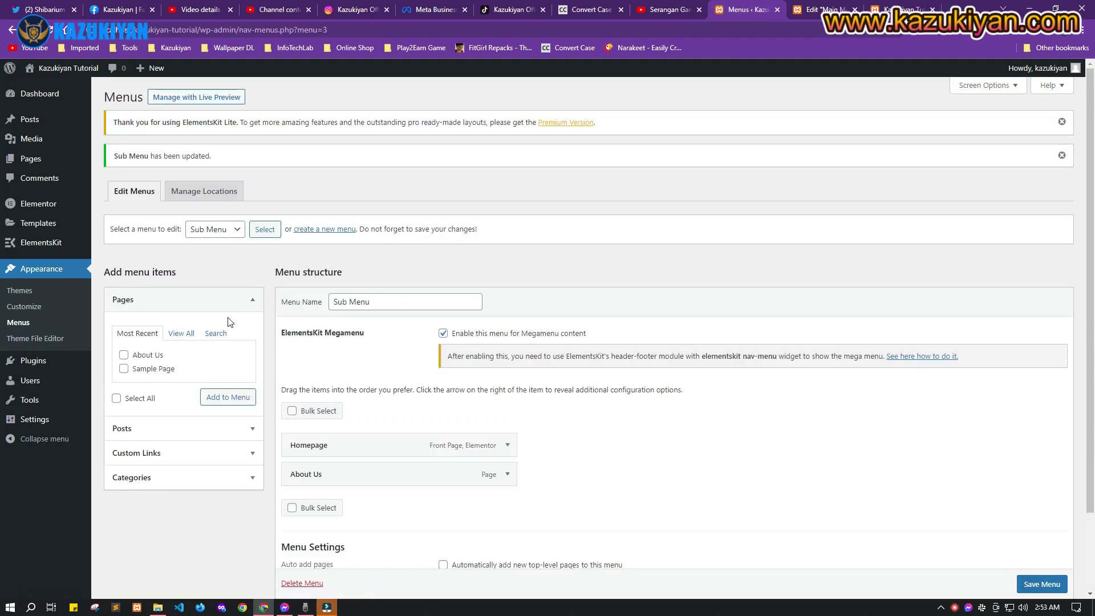
# Back in the Main Menu Header editor, add a single-row Flexbox container with horizontal direction and browse the available widgets
pyautogui.click(810, 6)
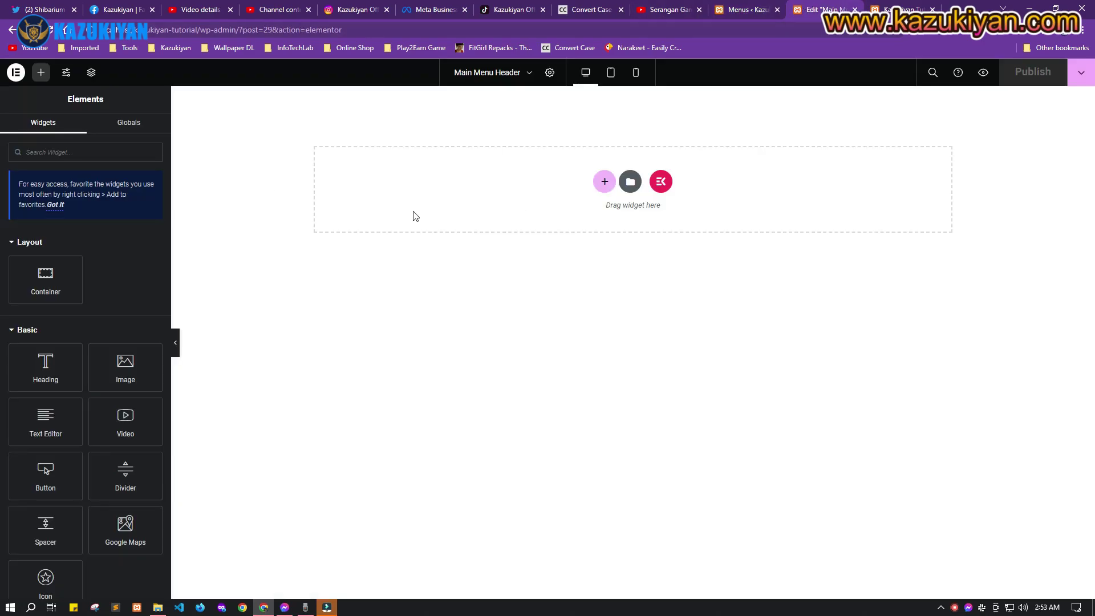
pyautogui.click(603, 181)
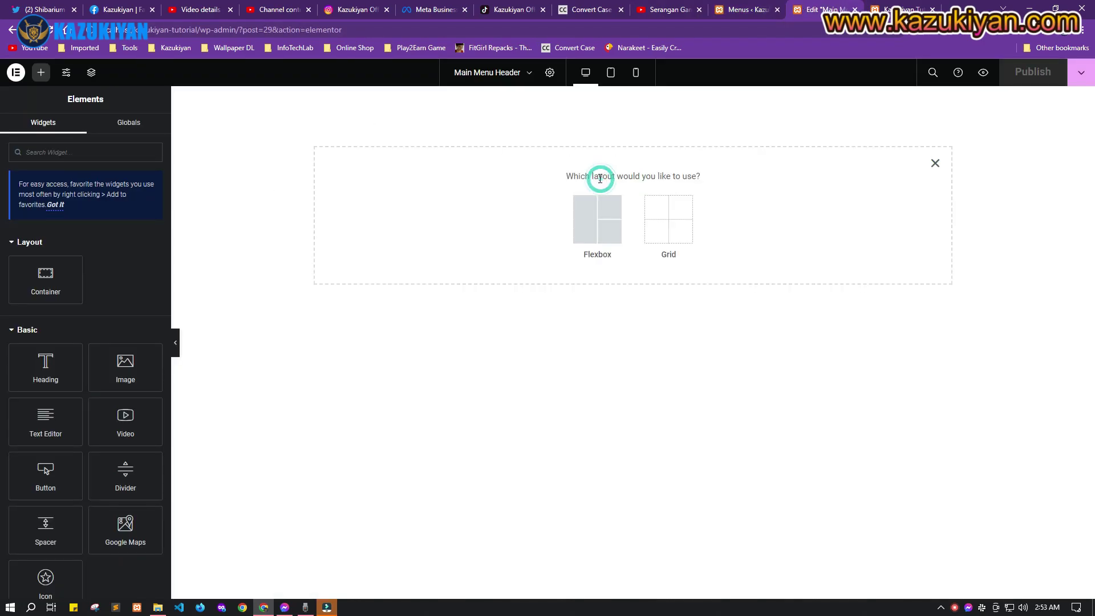
pyautogui.click(597, 219)
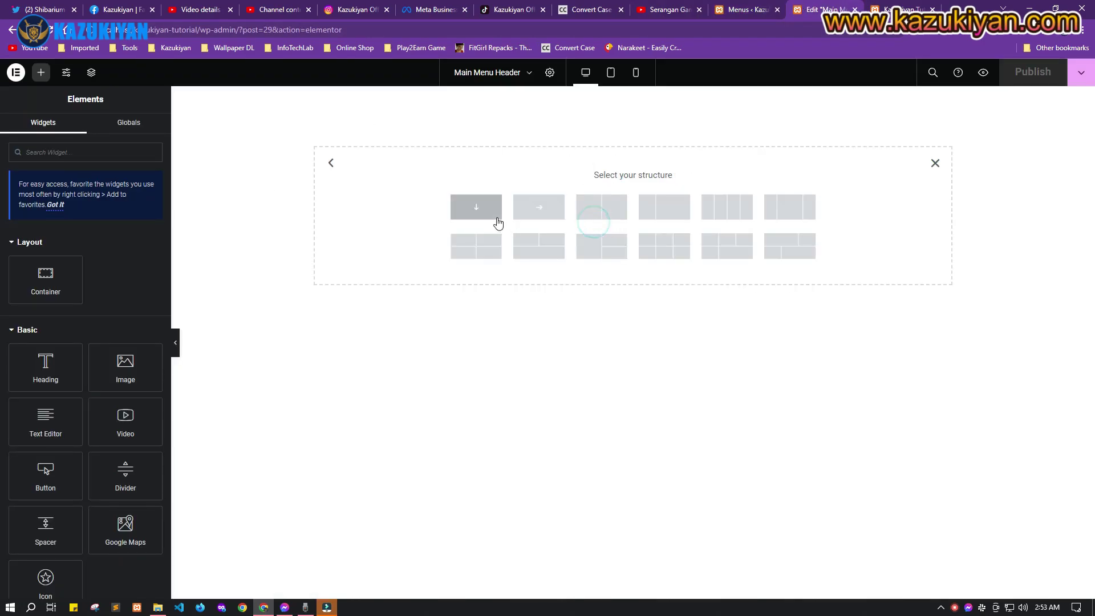
pyautogui.click(546, 216)
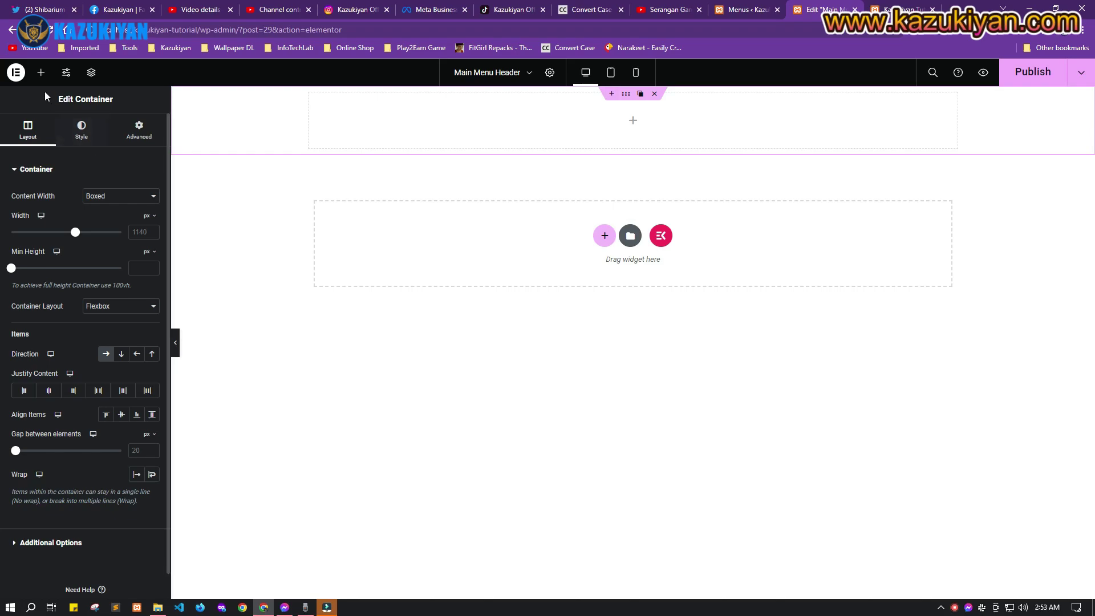
pyautogui.click(41, 72)
pyautogui.scroll(-2, 115, 313)
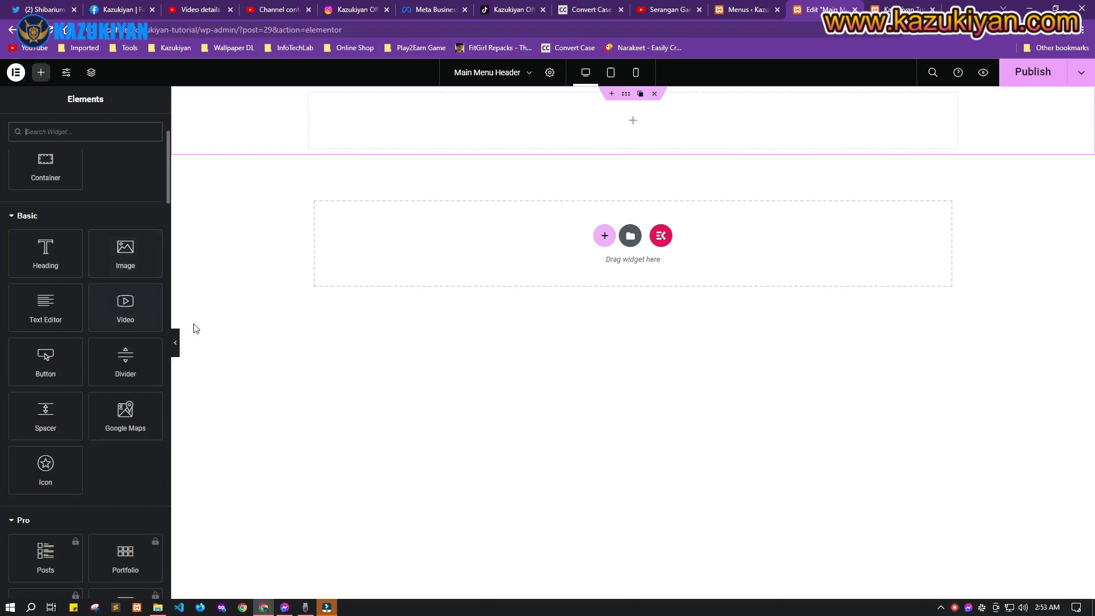
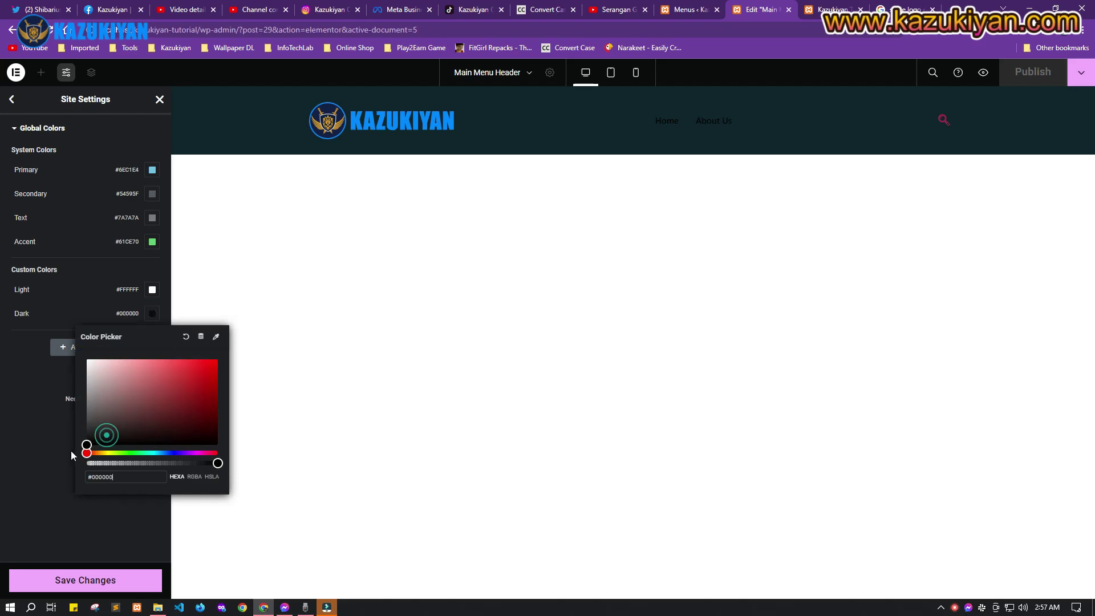
# Close the Dark color's picker and save the custom global colors in the site settings
pyautogui.click(30, 395)
pyautogui.click(91, 587)
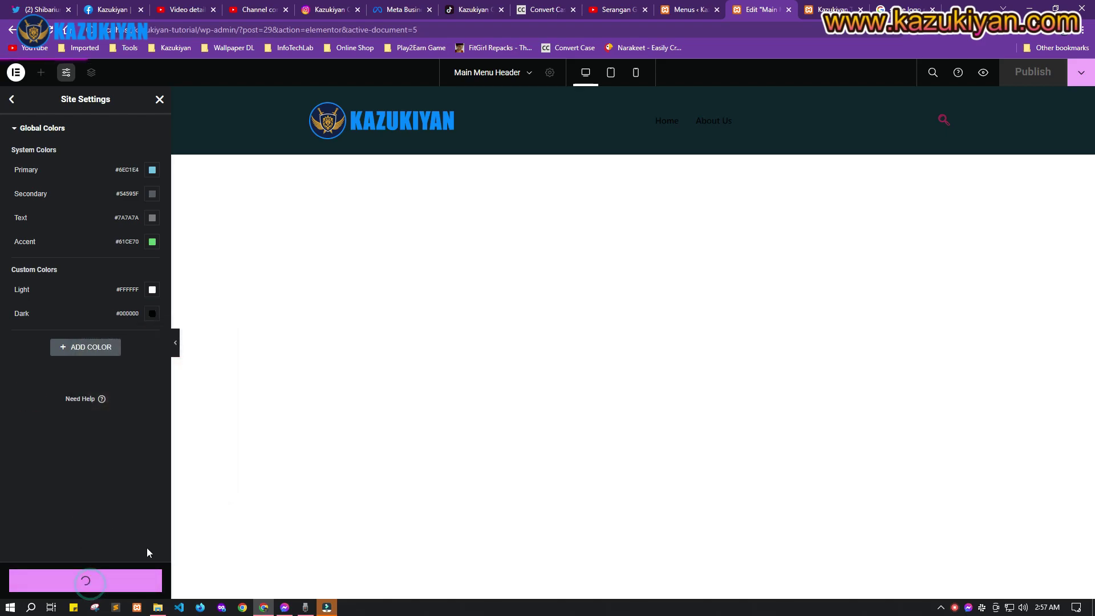
# Leave the site settings and open the ElementsKit Nav Menu widget's style settings in the header
pyautogui.click(12, 101)
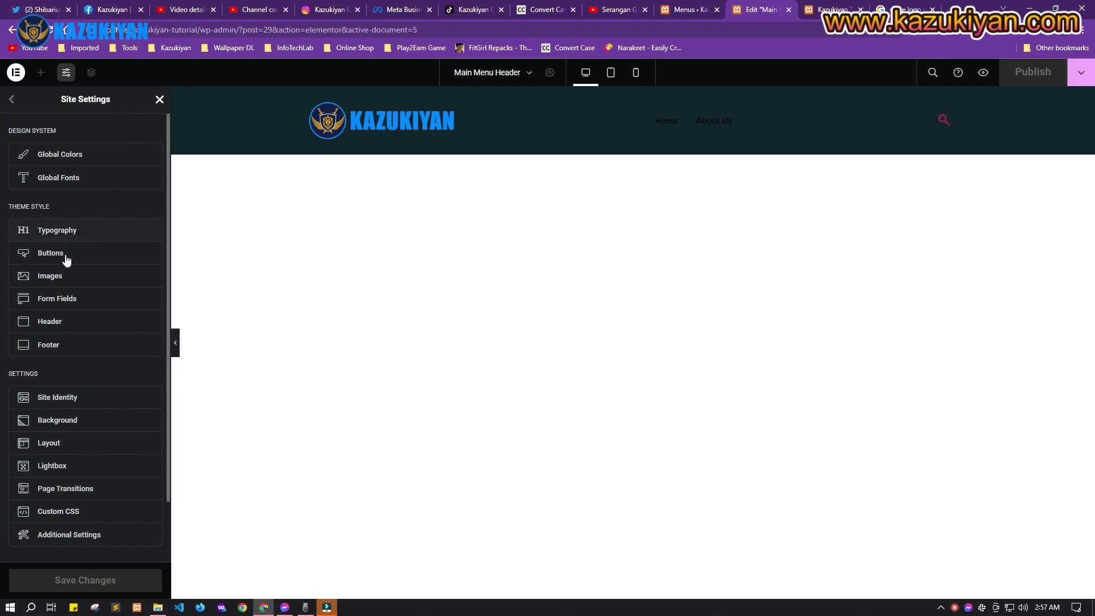
pyautogui.click(159, 100)
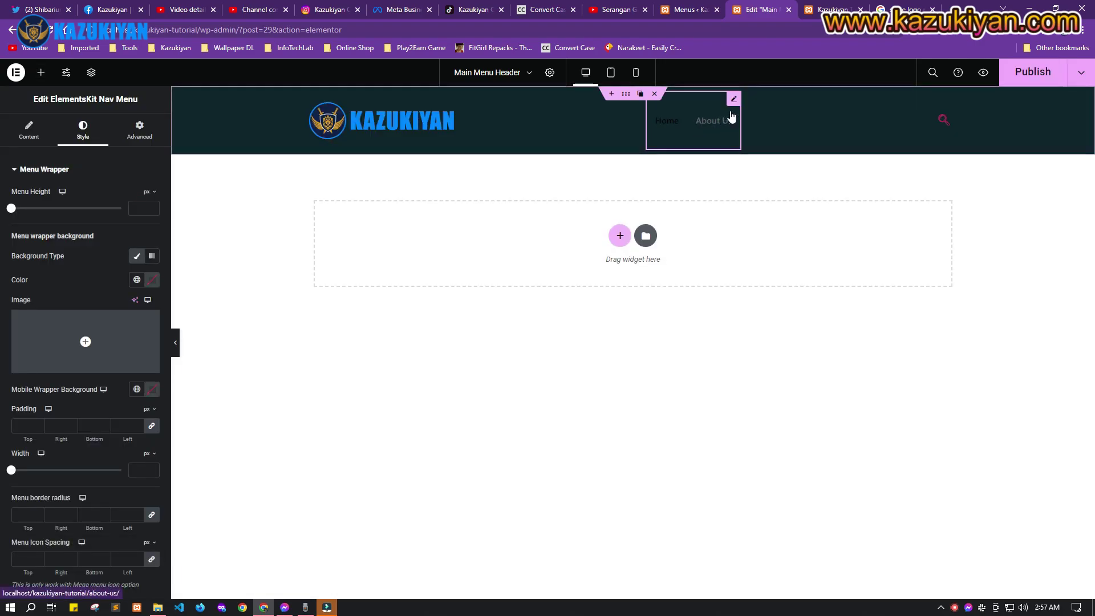
pyautogui.click(734, 98)
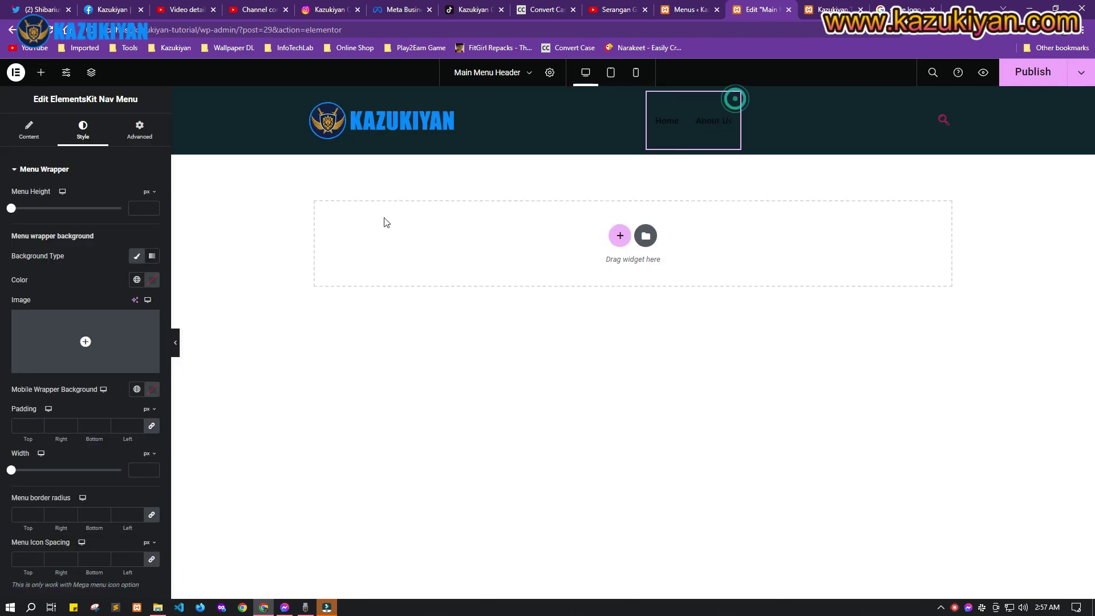
pyautogui.click(135, 280)
pyautogui.click(53, 413)
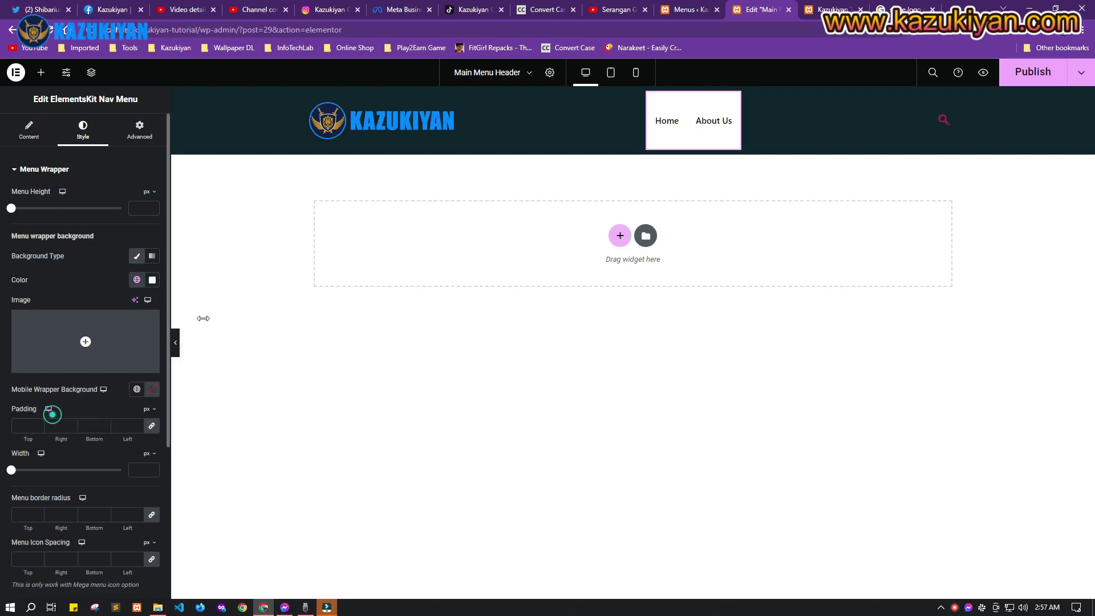
pyautogui.click(152, 280)
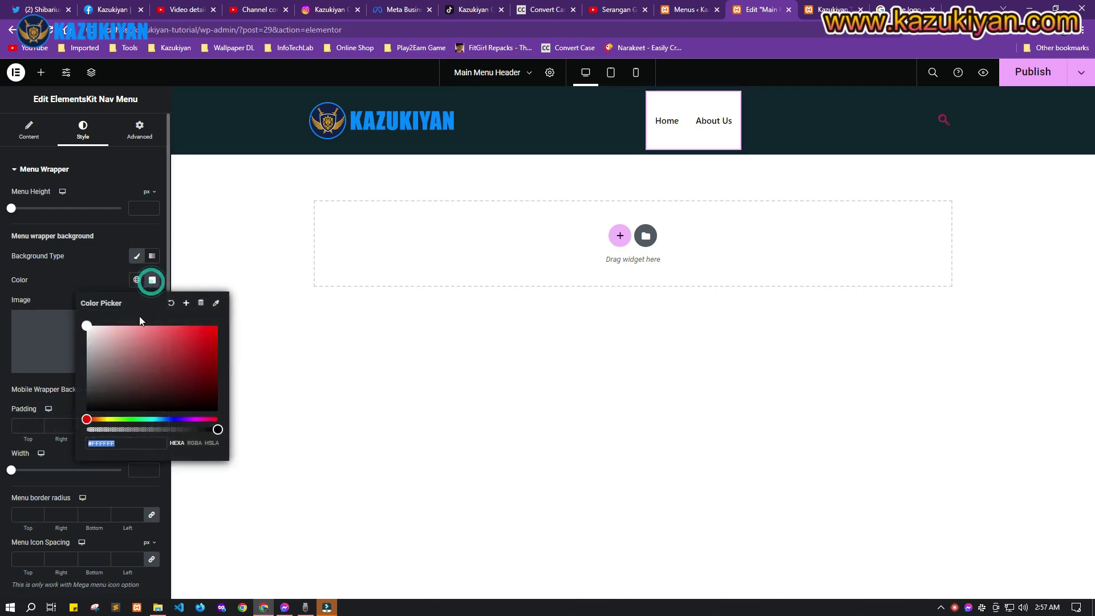
pyautogui.click(171, 303)
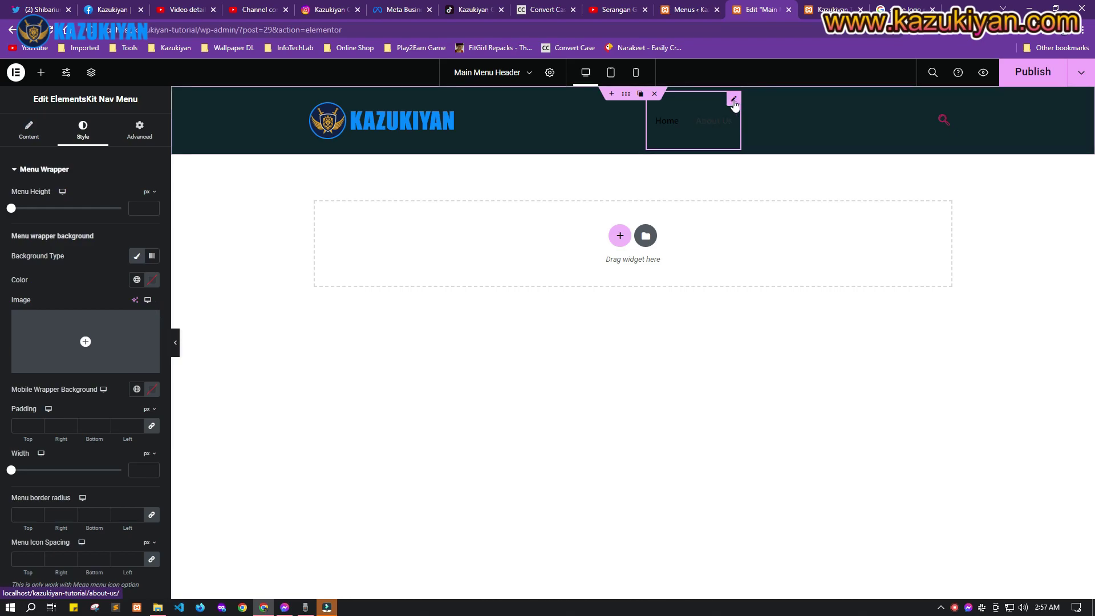
# Set the nav menu's normal item text color to the global Light color
pyautogui.click(734, 101)
pyautogui.scroll(-1, 131, 432)
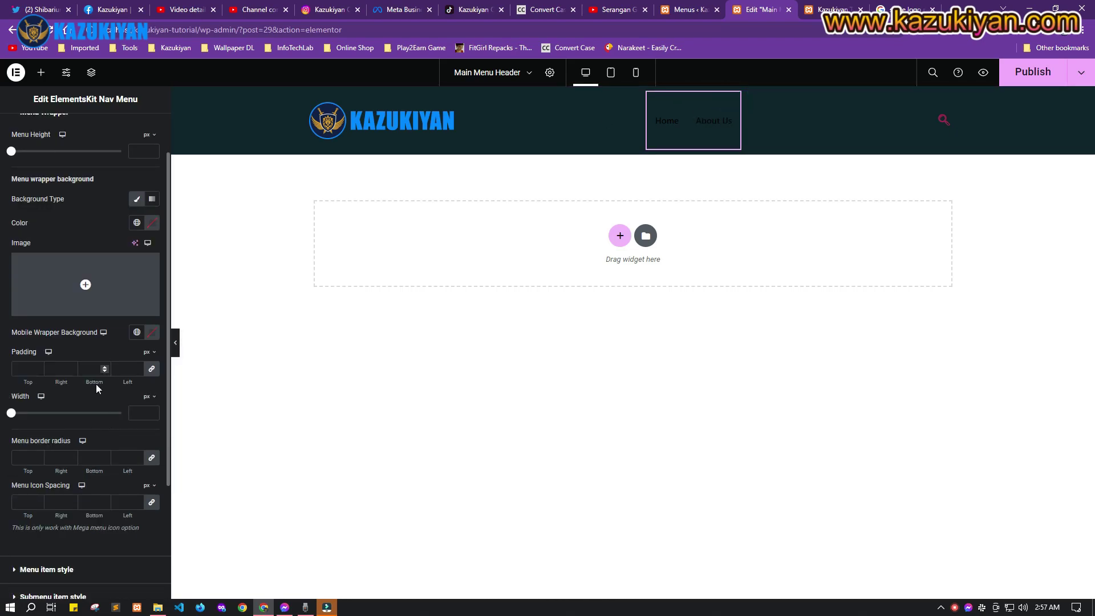
pyautogui.scroll(1, 96, 385)
pyautogui.scroll(-4, 80, 393)
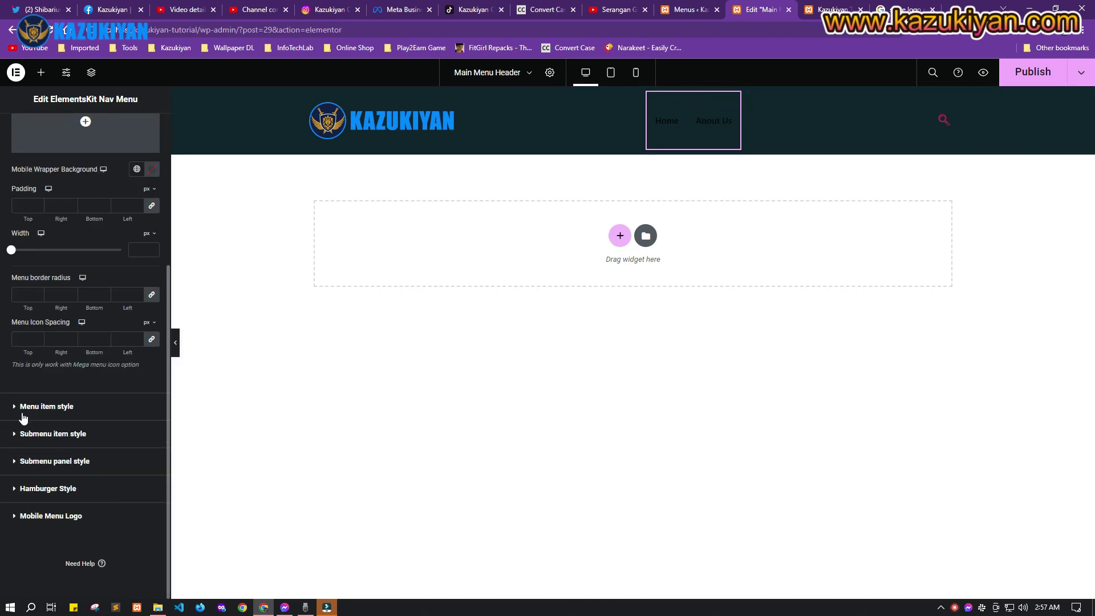
pyautogui.click(13, 406)
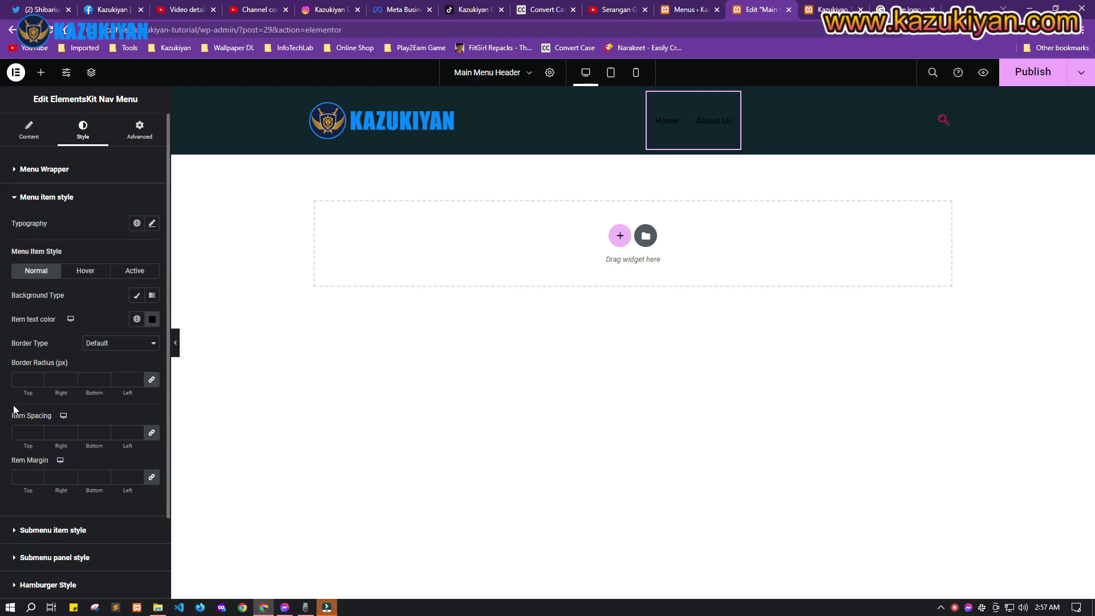
pyautogui.click(137, 318)
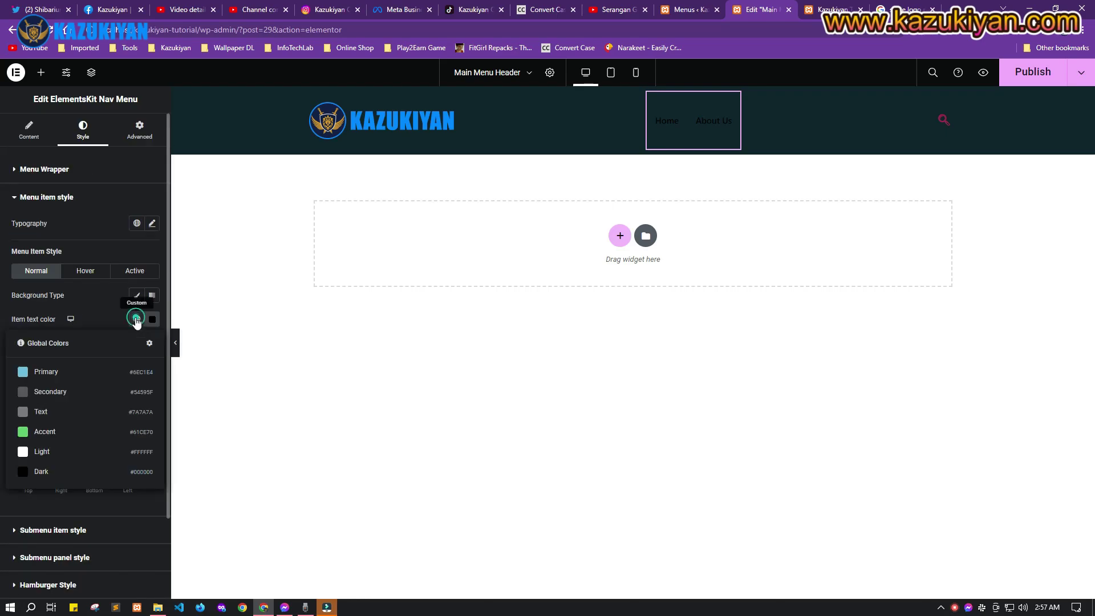
pyautogui.click(54, 450)
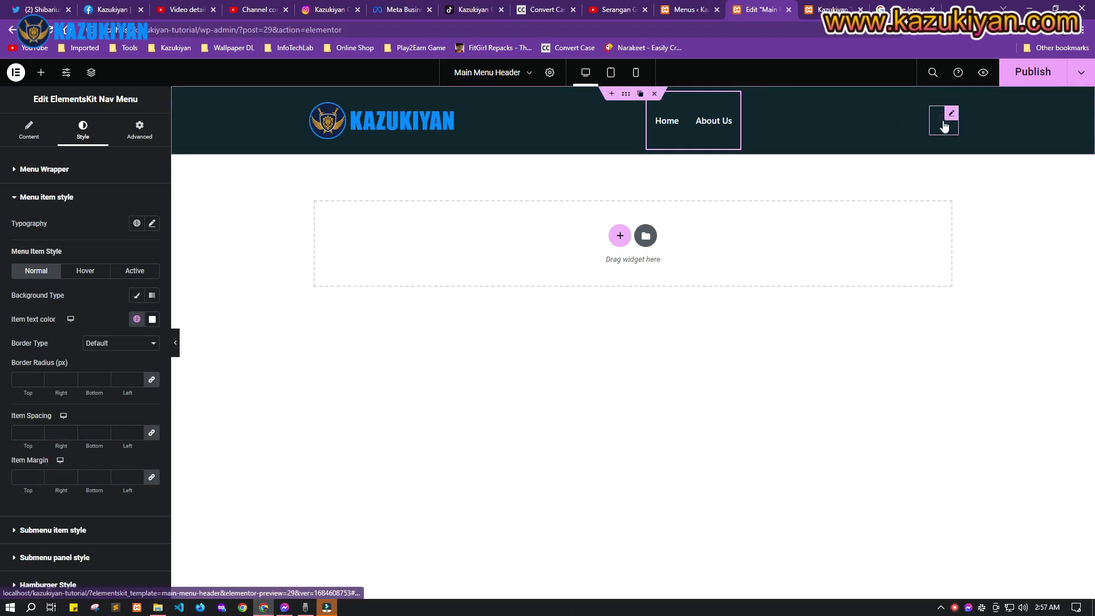
# Set the Header Search icon's normal color to the global Light color and publish the header
pyautogui.click(948, 115)
pyautogui.click(83, 128)
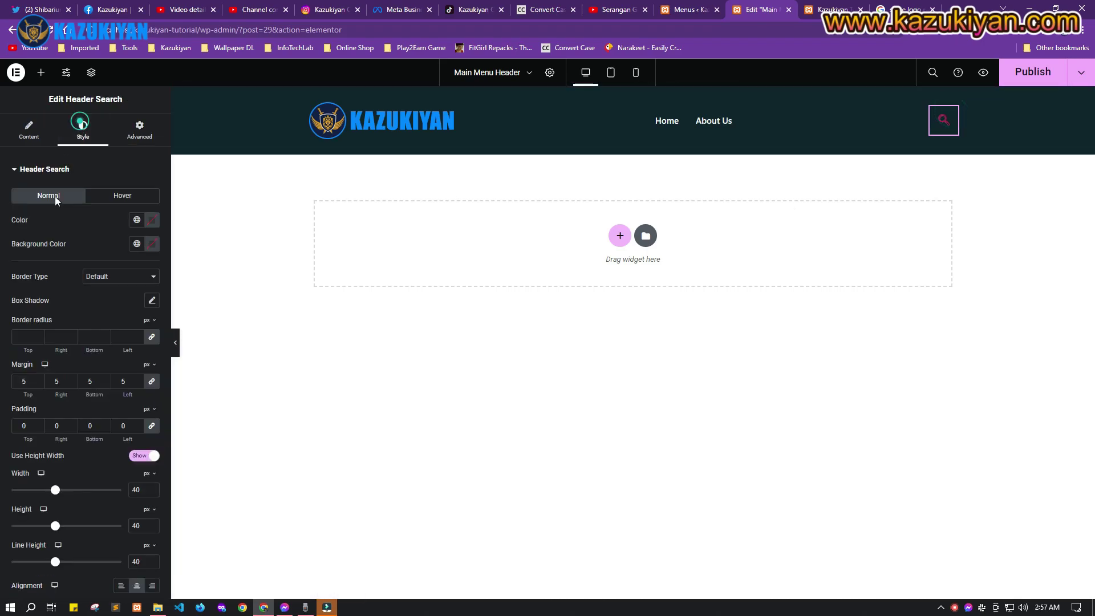
pyautogui.click(137, 220)
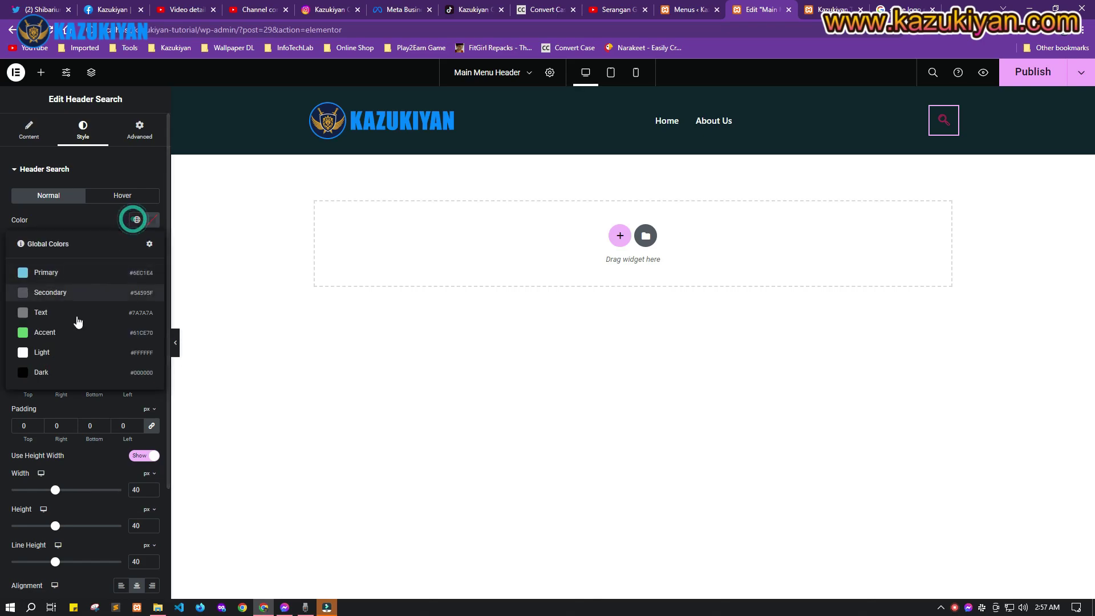
pyautogui.click(60, 349)
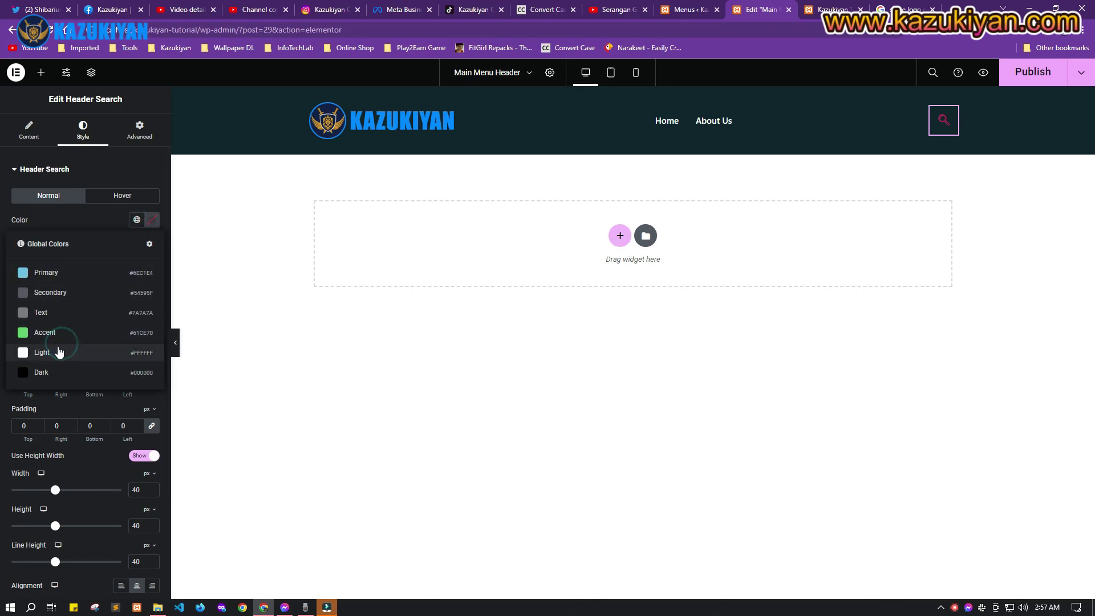
pyautogui.click(785, 415)
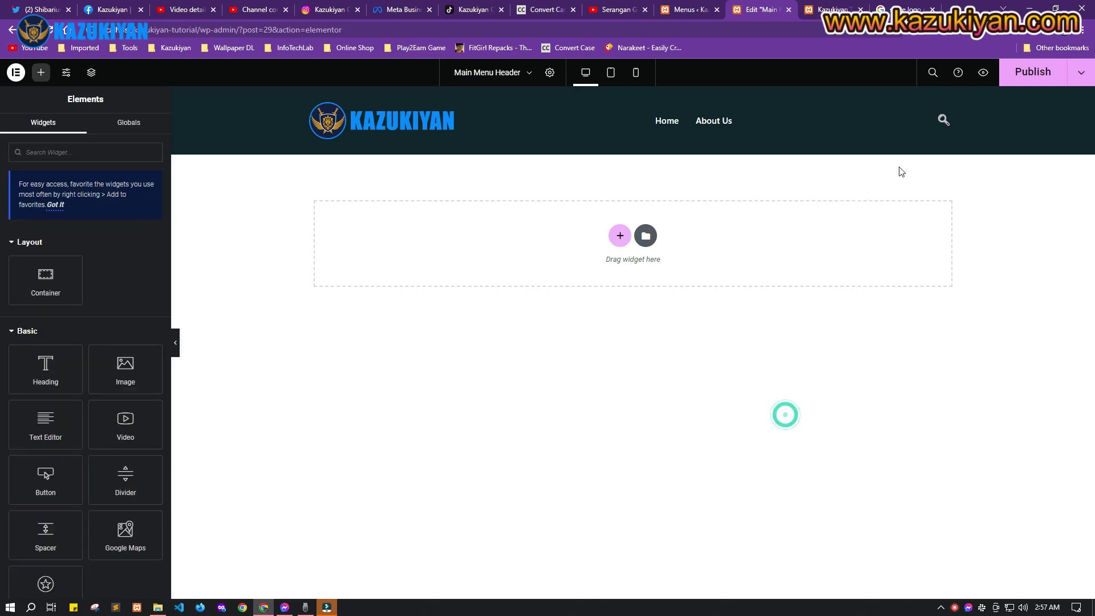
pyautogui.click(1044, 71)
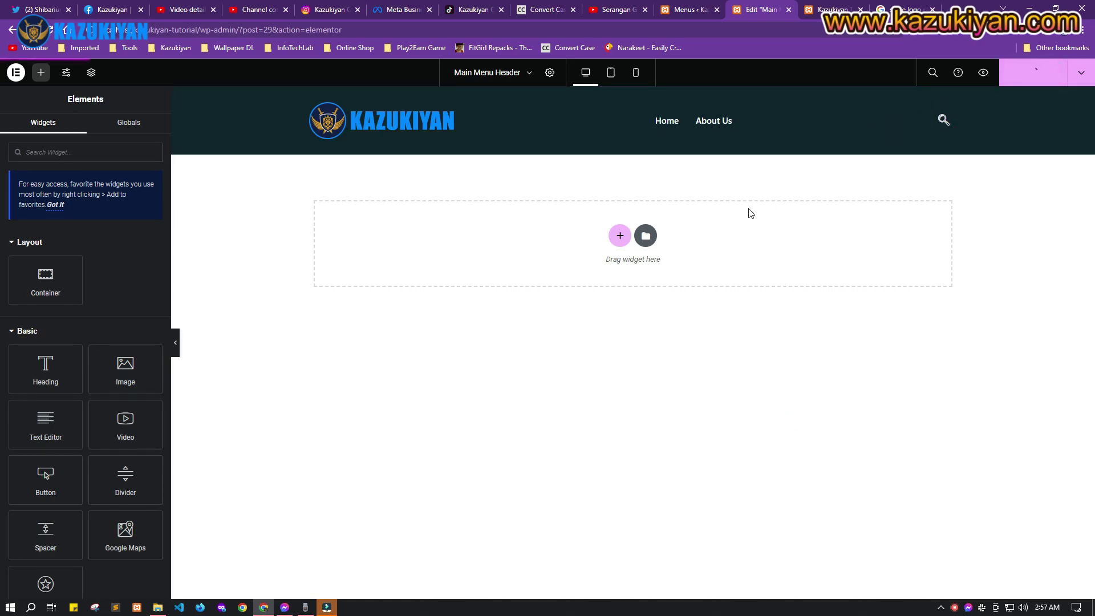
# Set the header container's minimum height to 10 vh
pyautogui.click(563, 148)
pyautogui.click(28, 131)
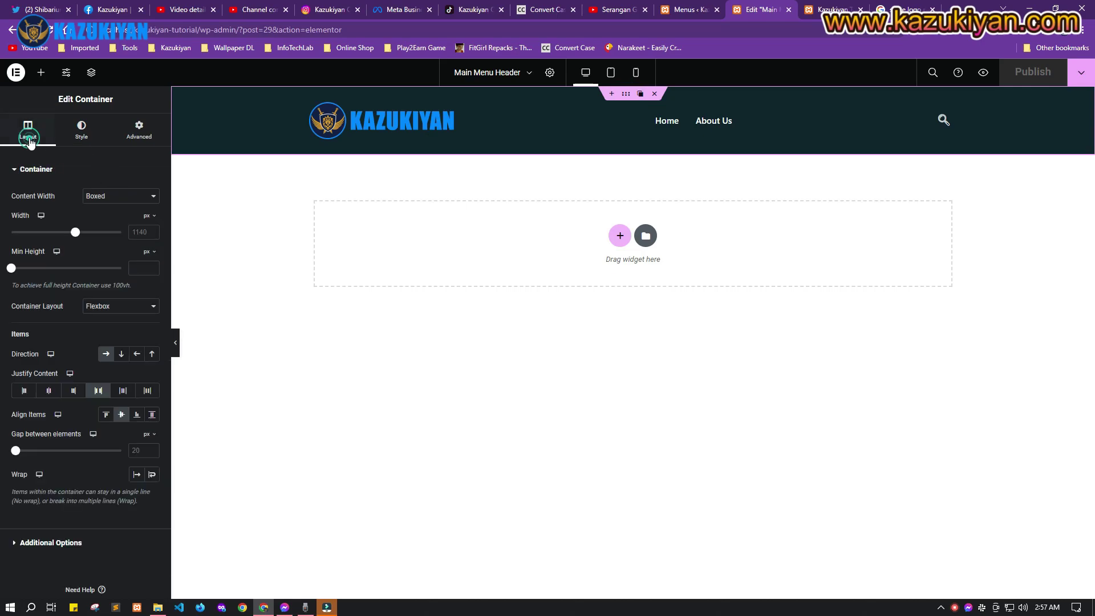
pyautogui.click(149, 251)
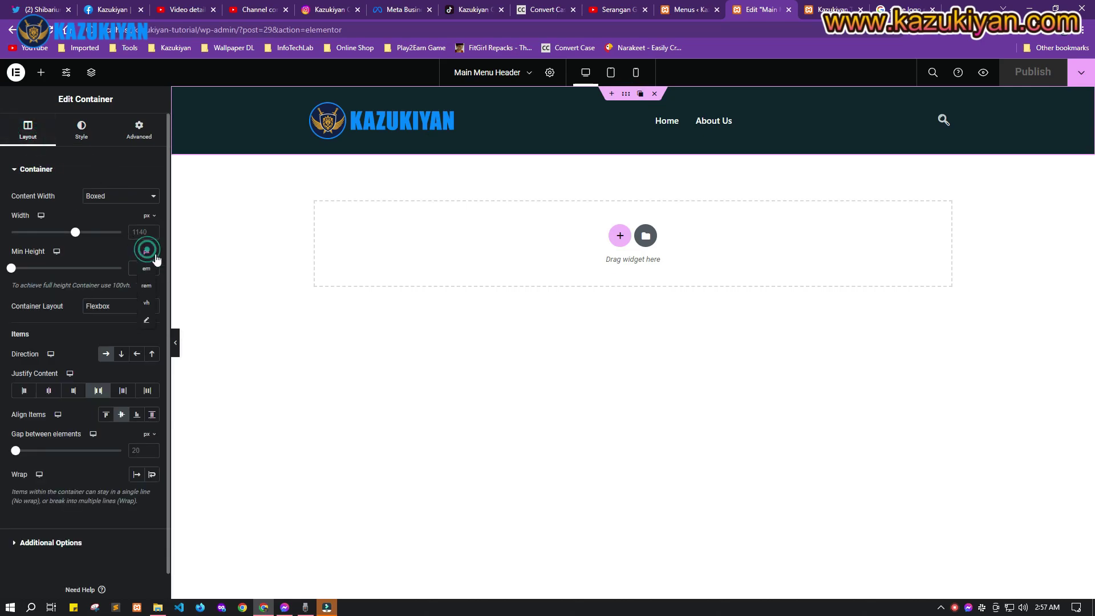
pyautogui.click(147, 253)
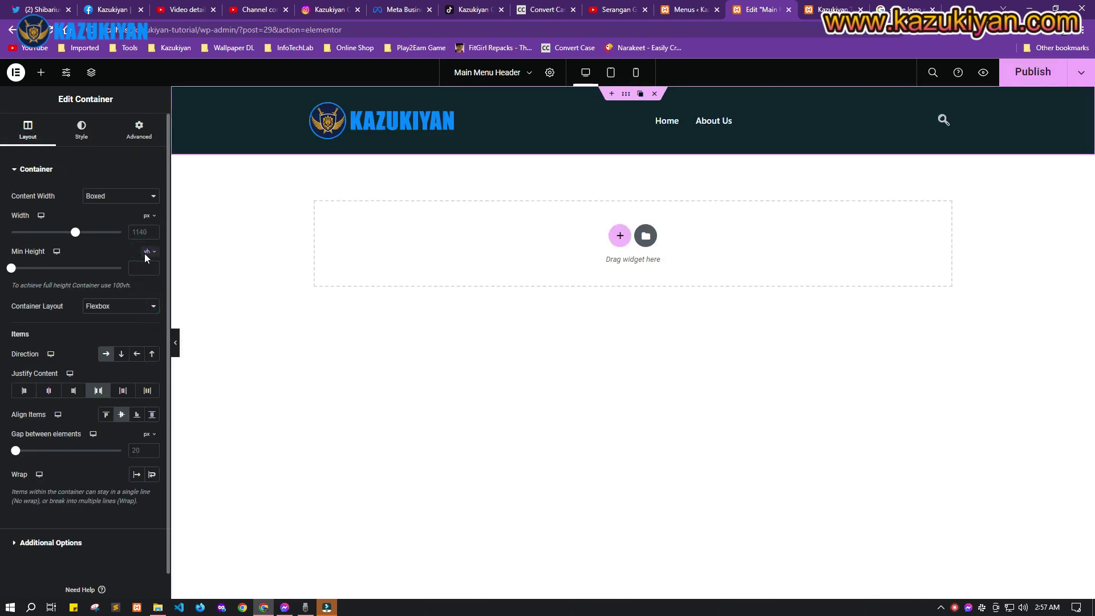
pyautogui.click(149, 255)
pyautogui.click(131, 268)
pyautogui.write('25')
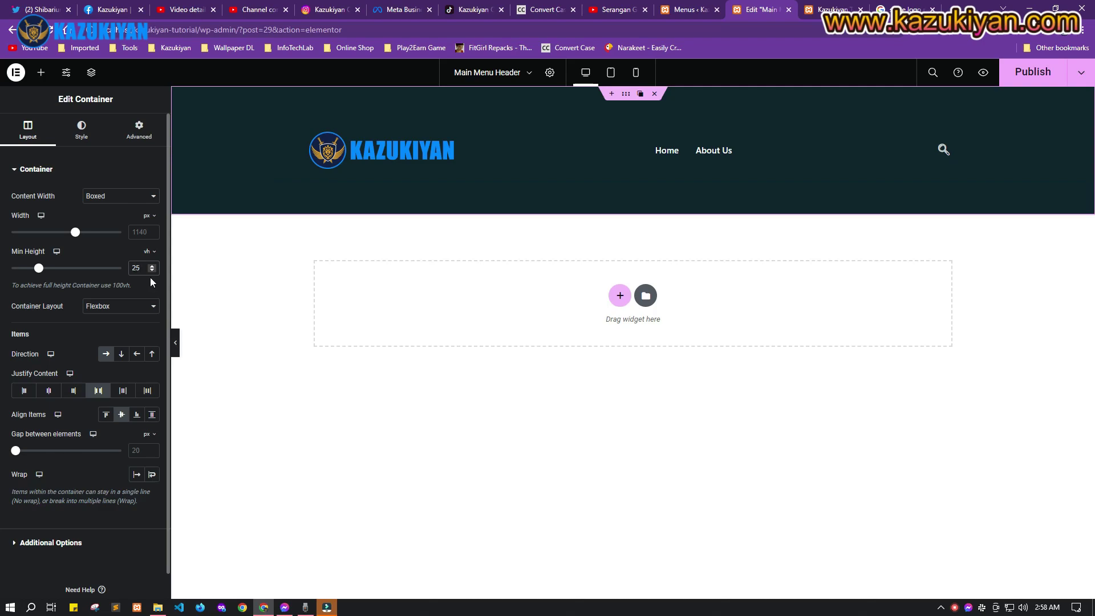
pyautogui.press('Down')
pyautogui.press('Down')
pyautogui.press('Down')
pyautogui.press('Down')
pyautogui.press('Down')
pyautogui.press('Down')
pyautogui.press('Down')
pyautogui.press('Down')
pyautogui.press('Down')
pyautogui.press('Down')
pyautogui.press('Down')
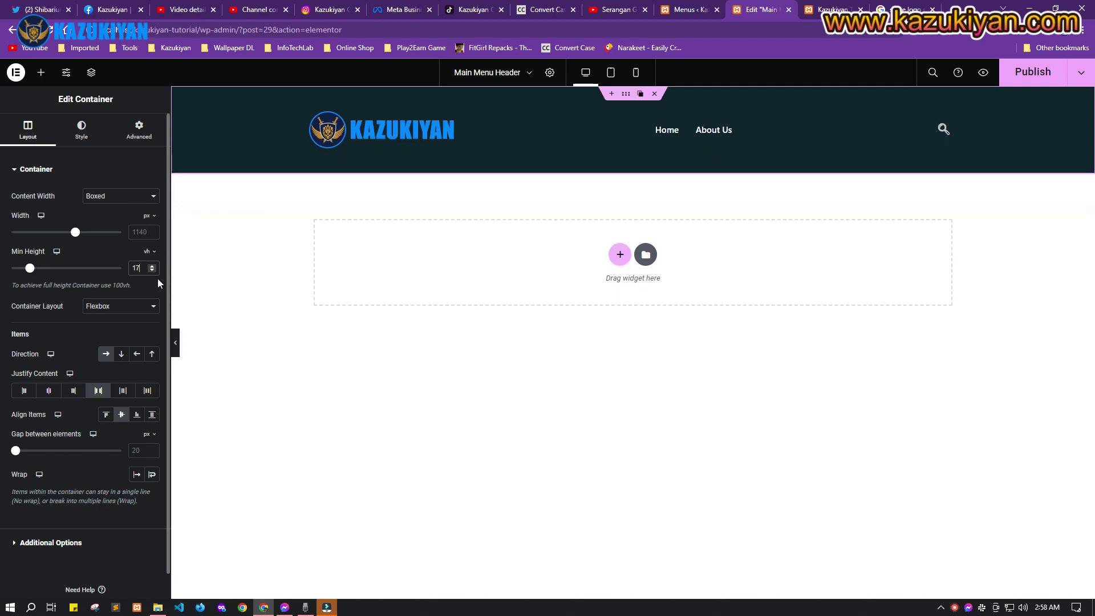
pyautogui.press('Down')
pyautogui.press('Down')
pyautogui.press('Down')
pyautogui.press('Down')
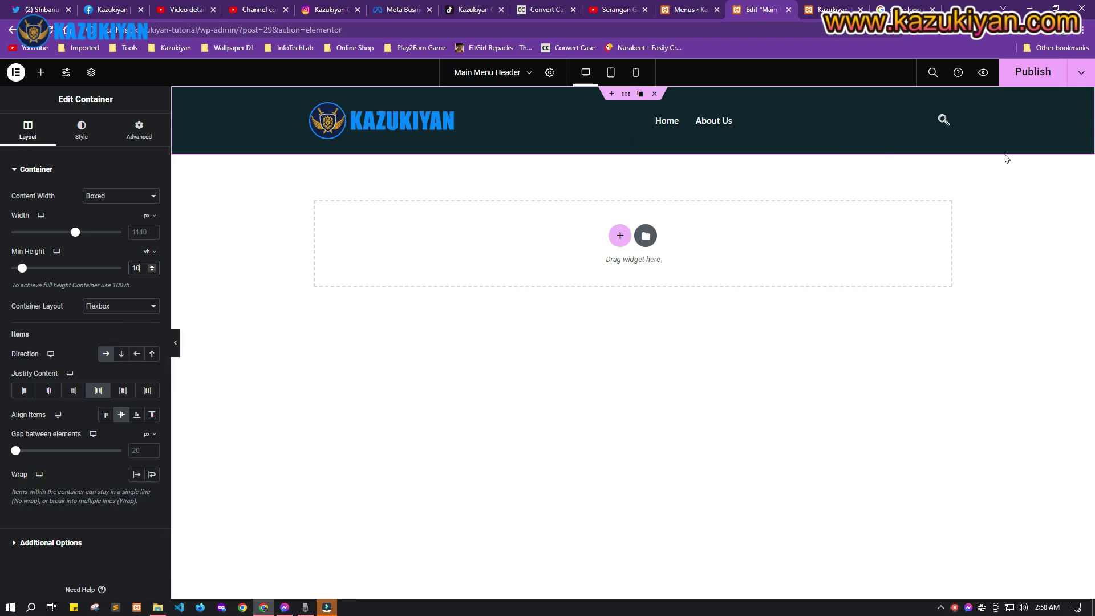
# Give the header container a solid border with unlinked widths, 4 px at the bottom and 0 on the other sides
pyautogui.click(83, 137)
pyautogui.click(14, 402)
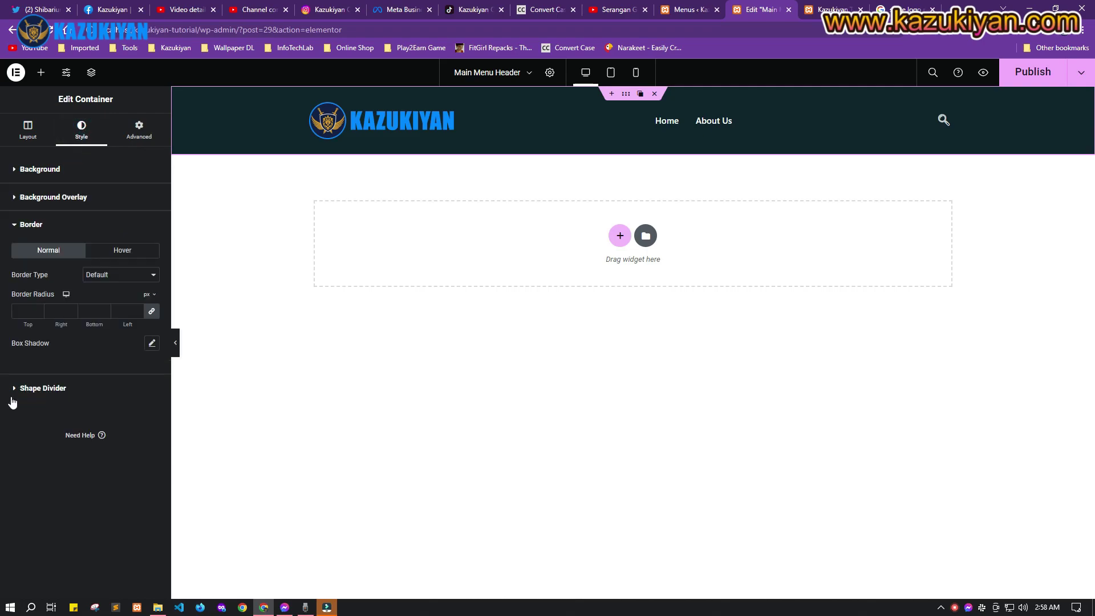
pyautogui.click(140, 278)
pyautogui.click(99, 305)
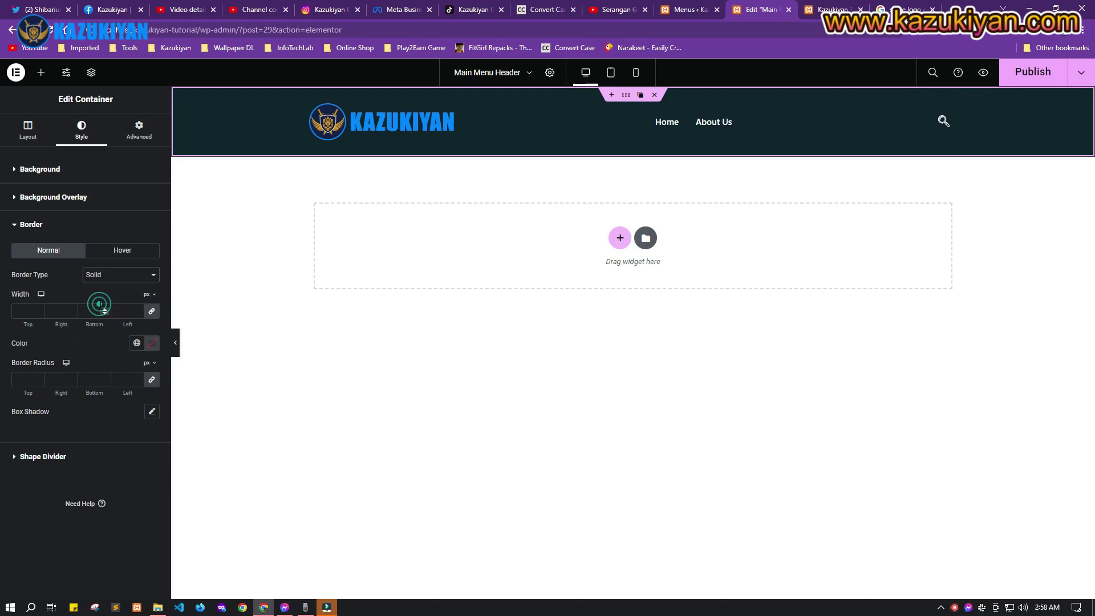
pyautogui.click(153, 312)
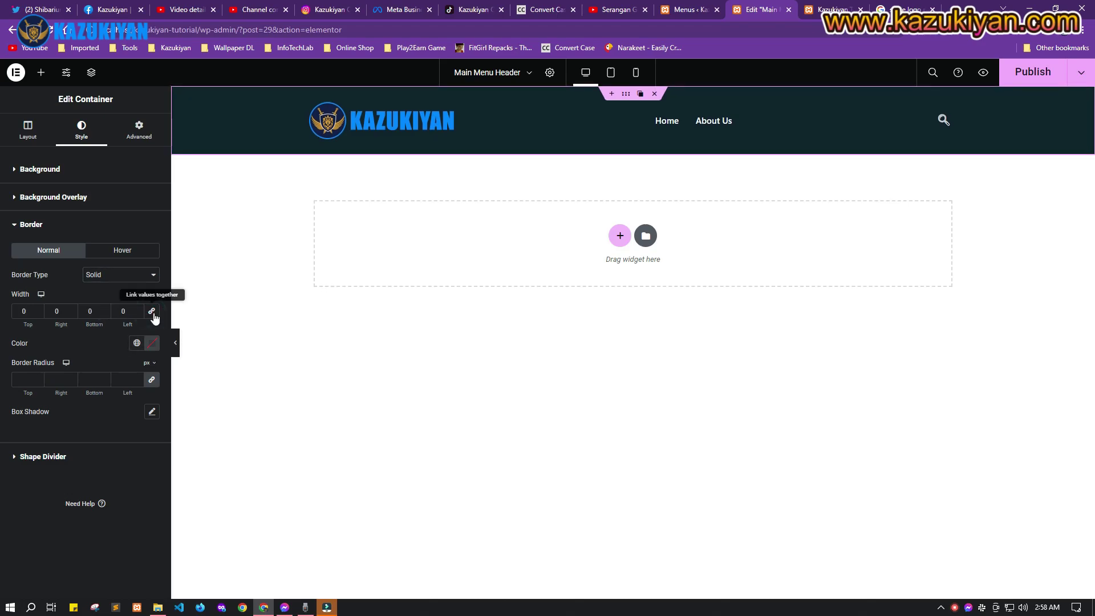
pyautogui.doubleClick(90, 311)
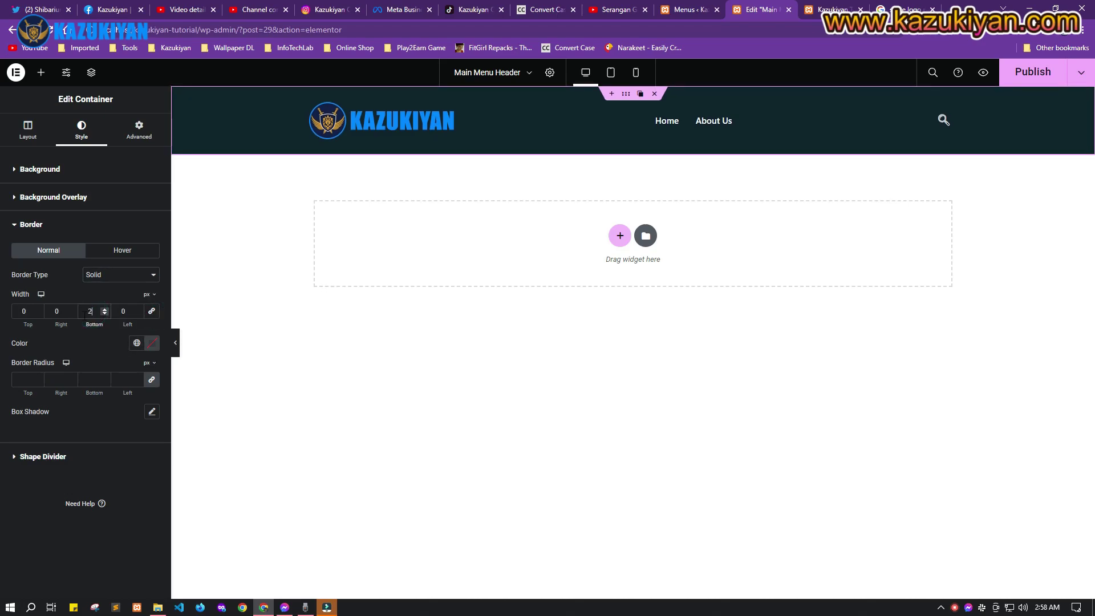
pyautogui.write('2')
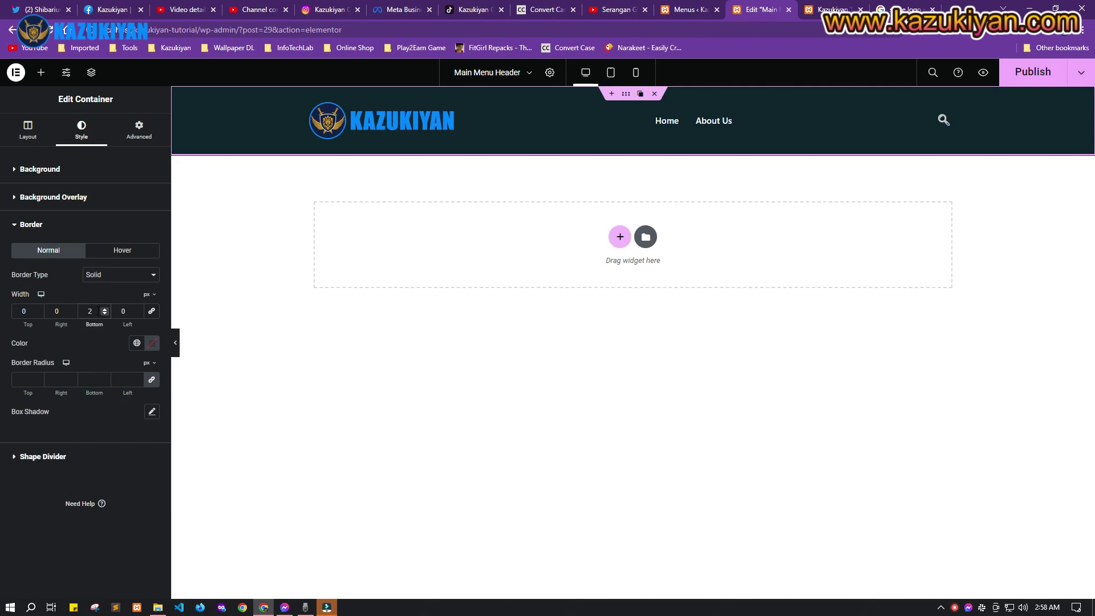
pyautogui.doubleClick(90, 311)
pyautogui.write('4')
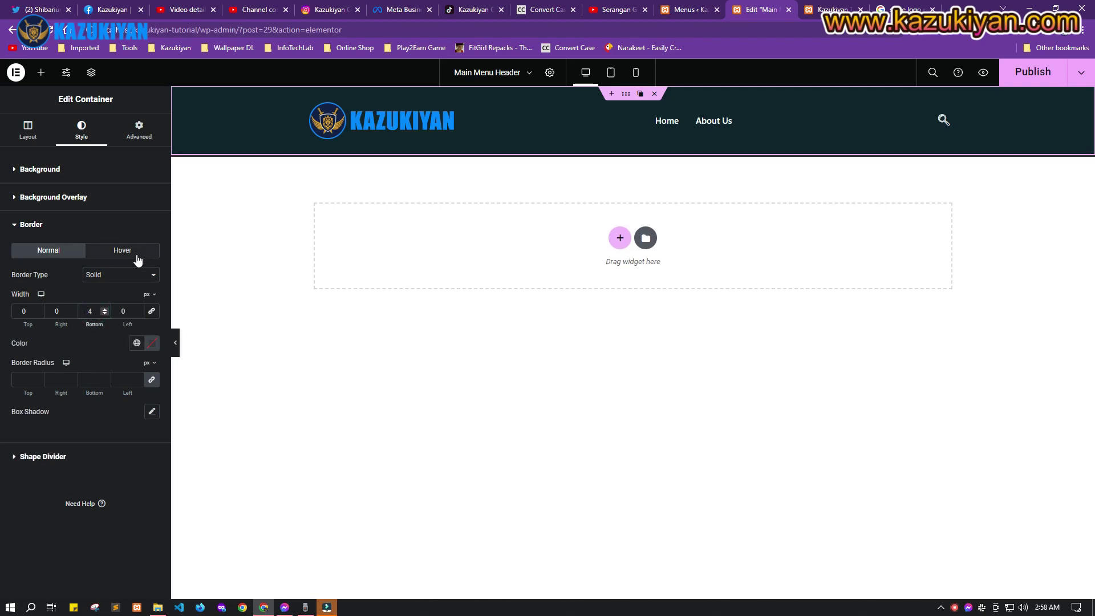
# Set the header container's border color to a custom deep blue and close the color picker
pyautogui.click(136, 343)
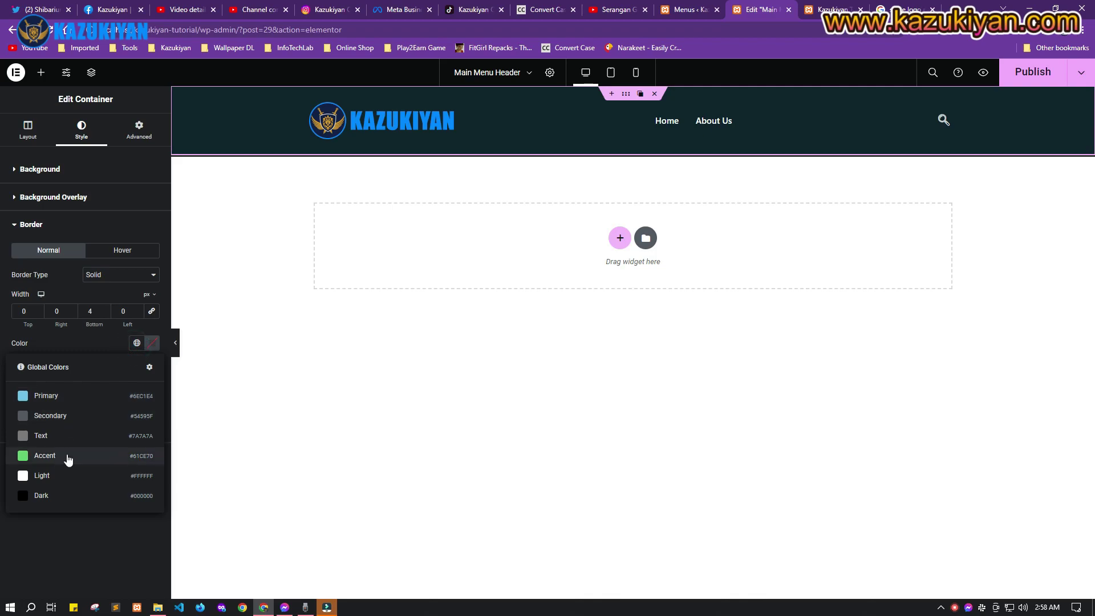
pyautogui.click(56, 394)
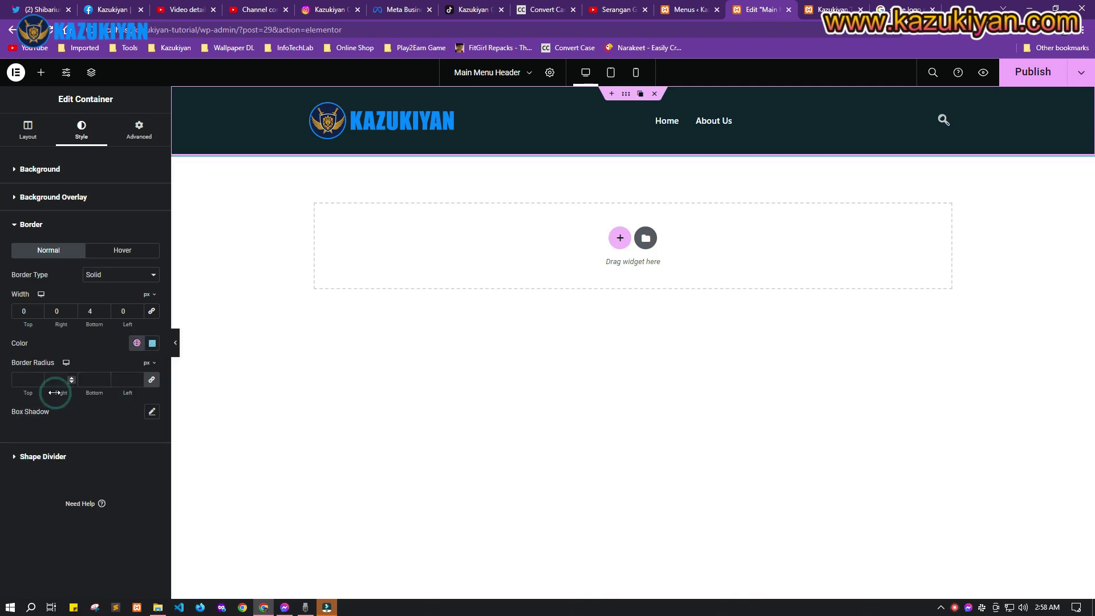
pyautogui.click(136, 343)
pyautogui.click(152, 342)
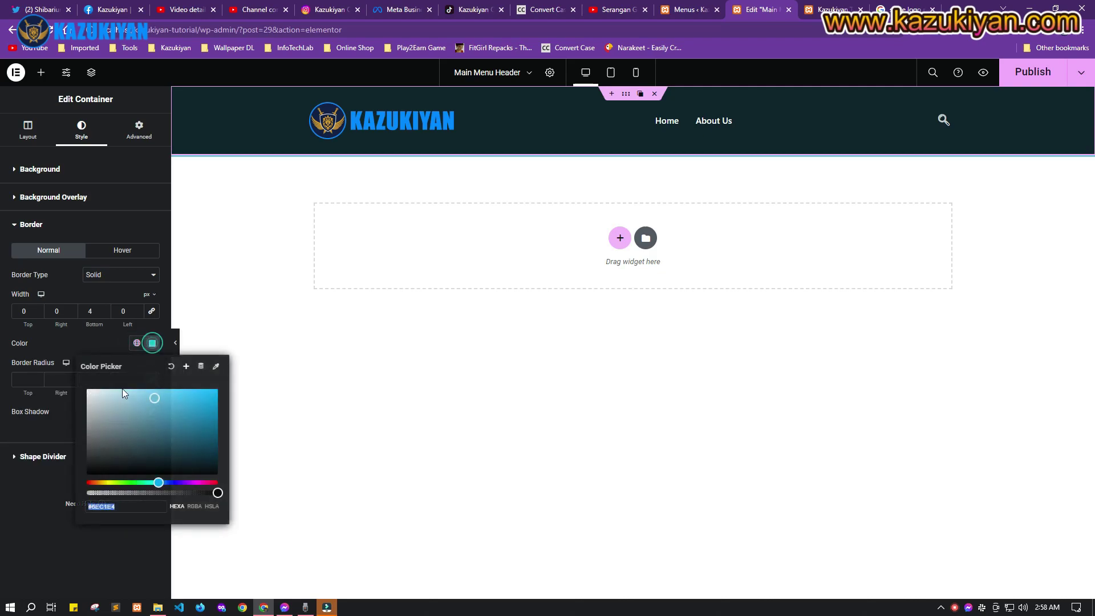
pyautogui.click(171, 482)
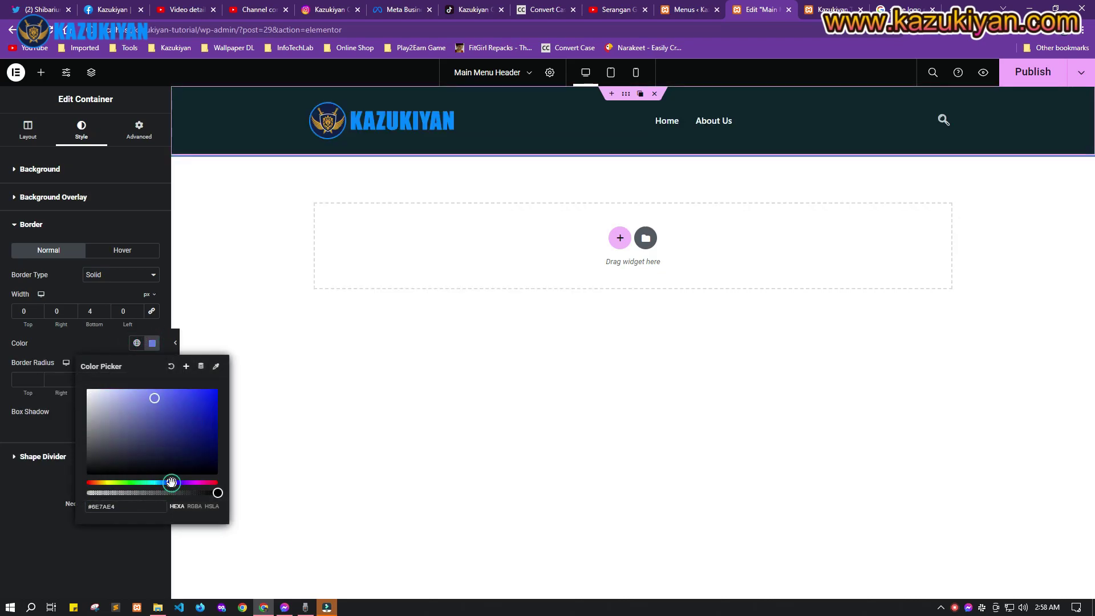
pyautogui.click(187, 406)
pyautogui.click(187, 406)
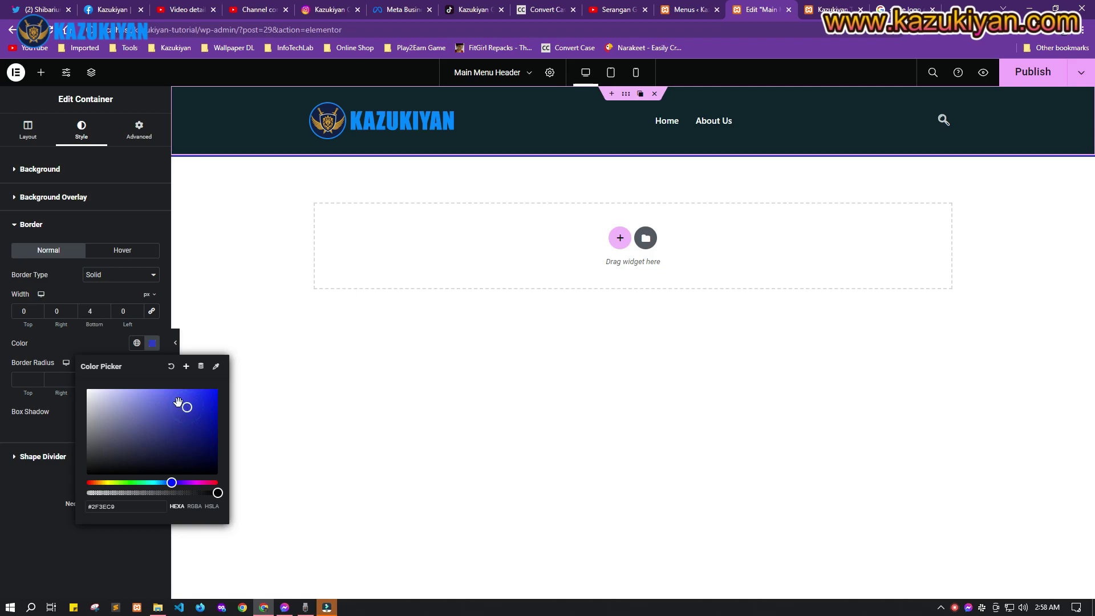
pyautogui.click(175, 402)
pyautogui.click(166, 482)
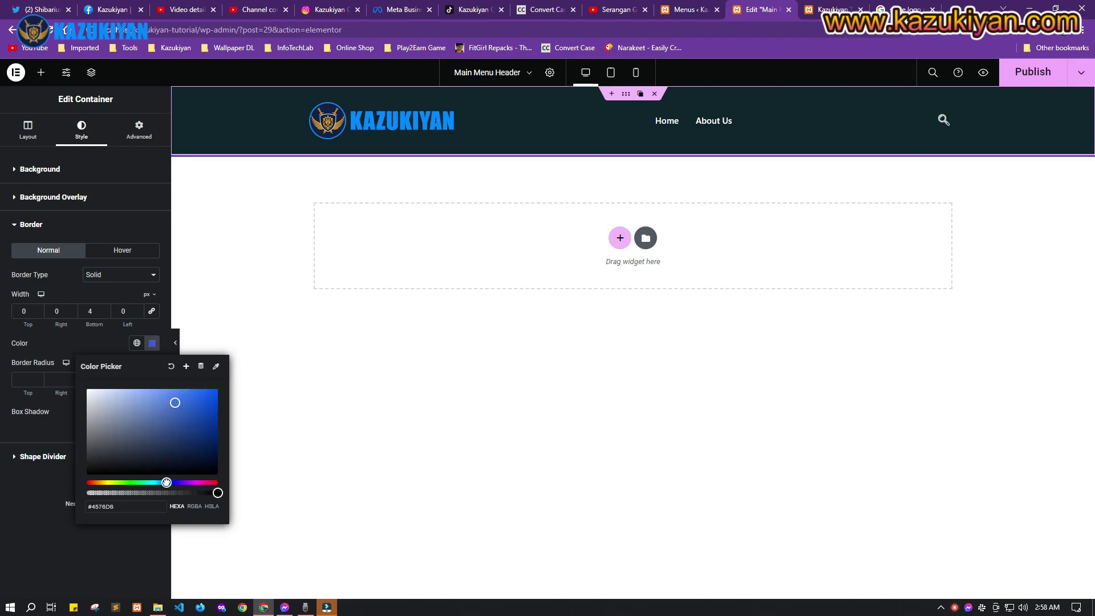
pyautogui.moveTo(191, 408); pyautogui.dragTo(205, 412)
pyautogui.doubleClick(341, 385)
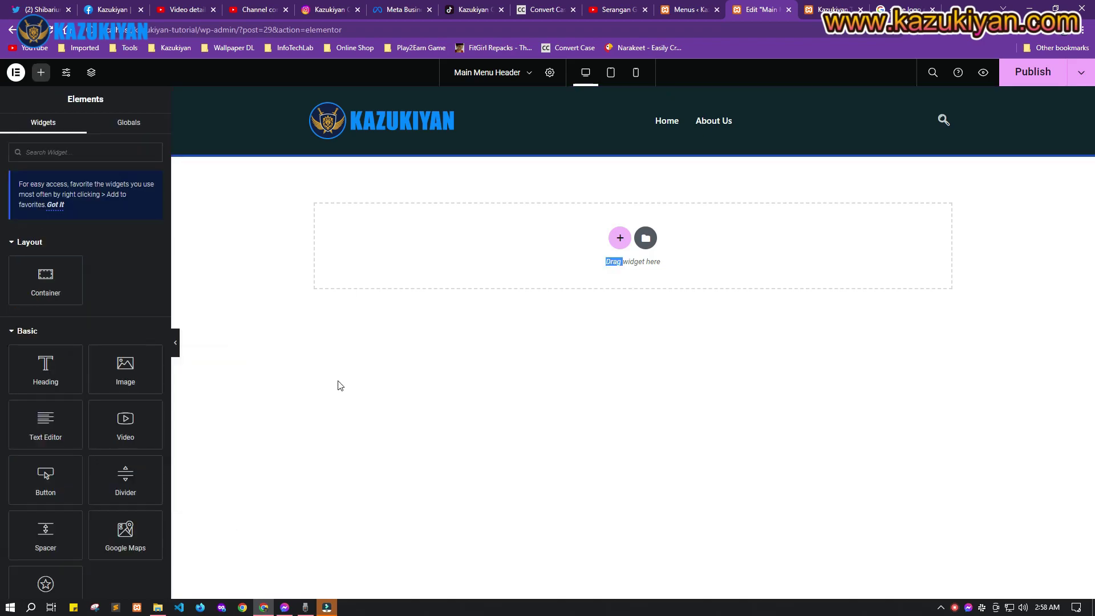
# Publish the header and check how it behaves while scrolling the site's home page
pyautogui.click(1021, 75)
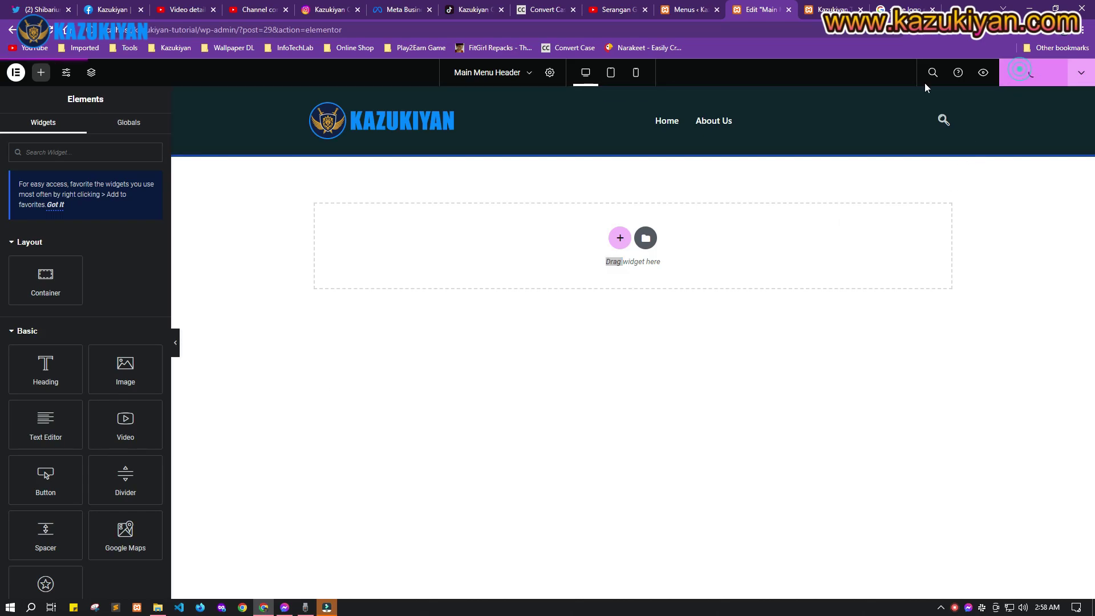
pyautogui.click(825, 8)
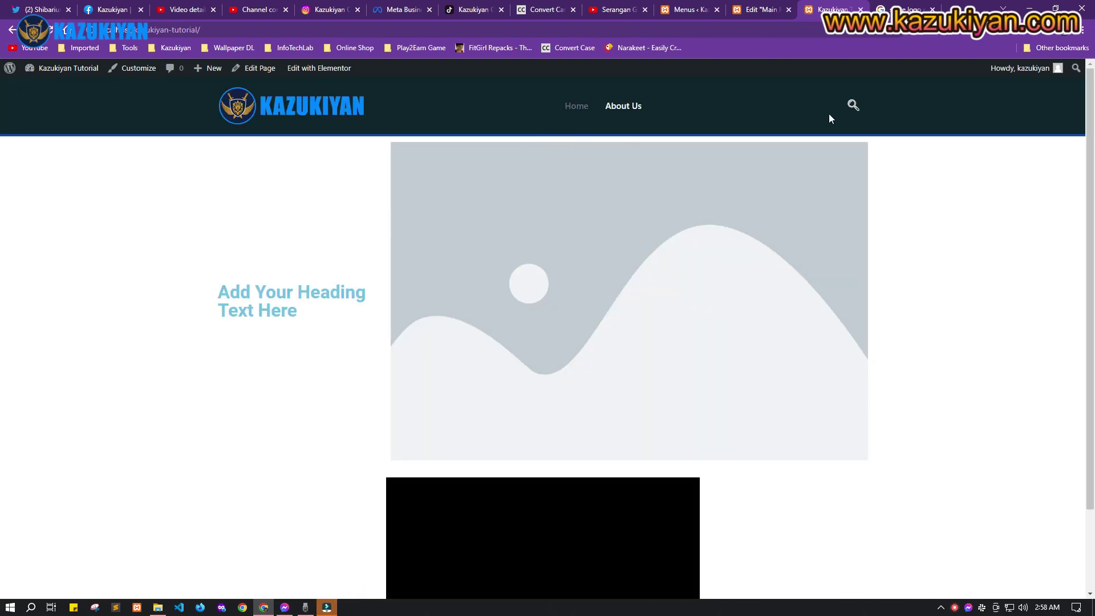
pyautogui.scroll(-2, 985, 361)
pyautogui.scroll(2, 944, 365)
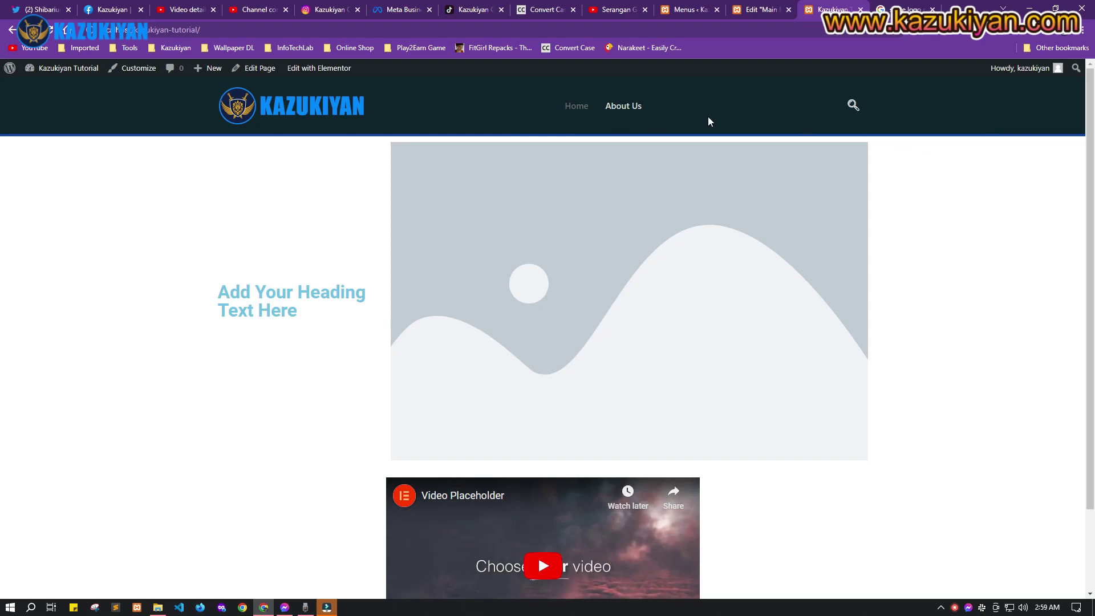
pyautogui.click(617, 108)
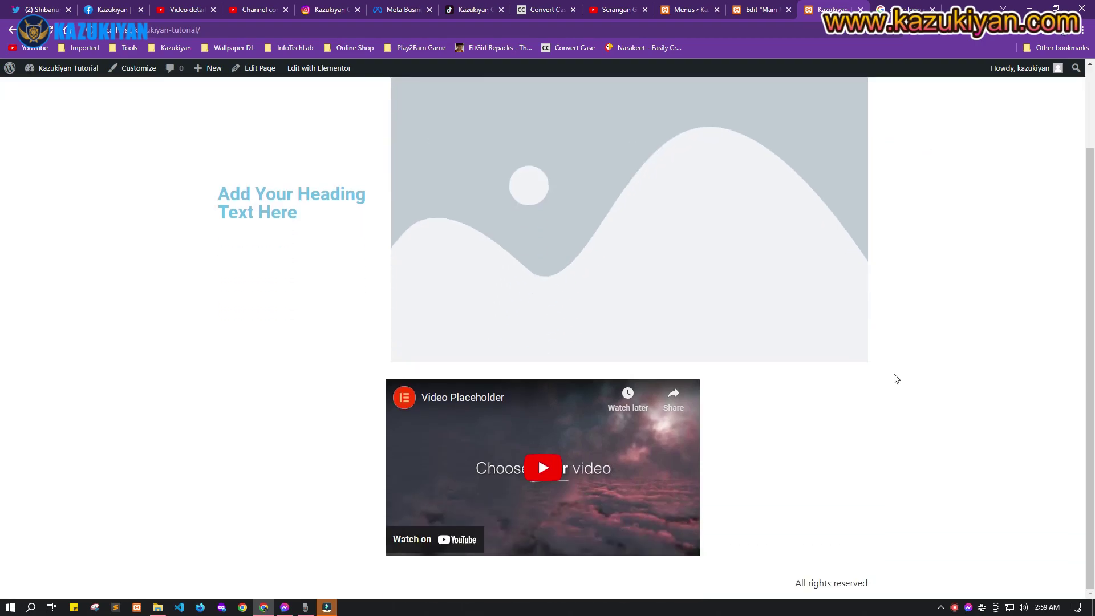
pyautogui.scroll(-2, 972, 375)
pyautogui.scroll(2, 924, 374)
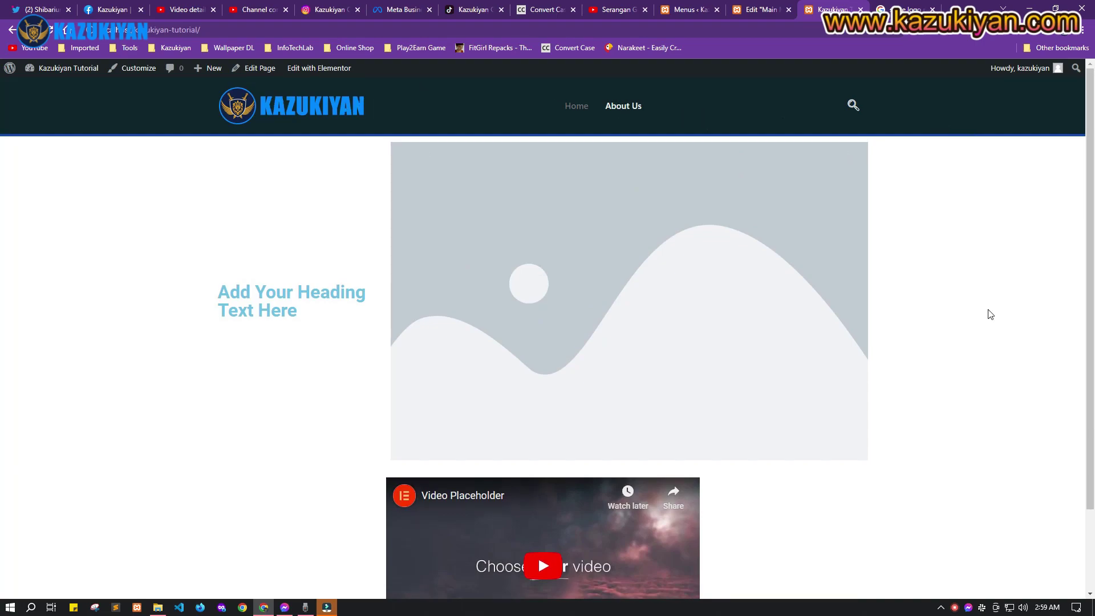
pyautogui.scroll(-2, 990, 315)
# Unlink the margin and padding values of the header's Nav Menu widget, with all sides at 0
pyautogui.click(732, 6)
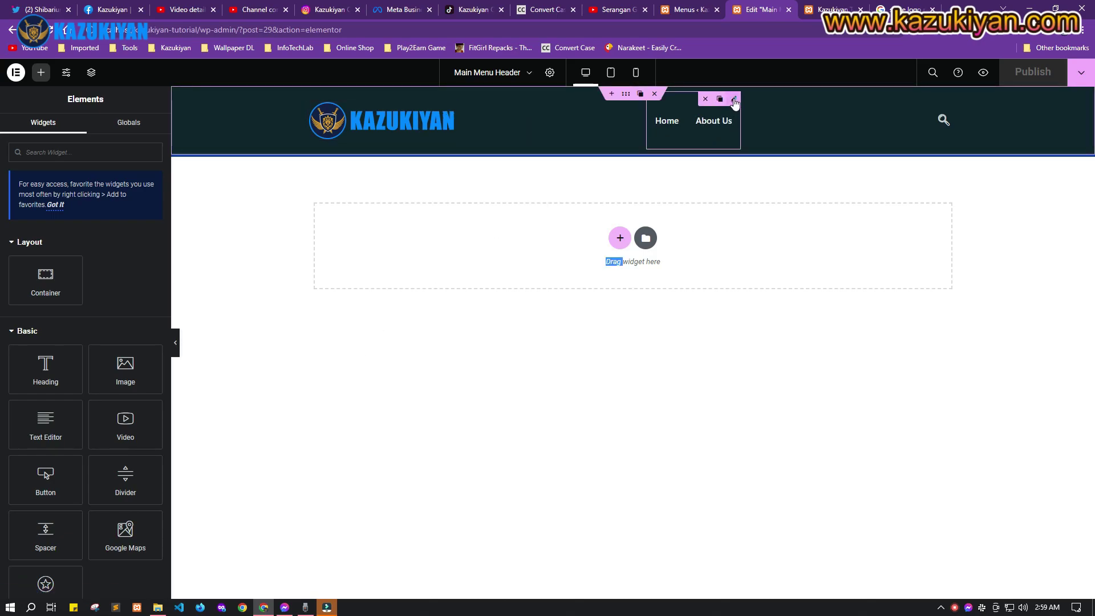
pyautogui.click(734, 100)
pyautogui.click(135, 131)
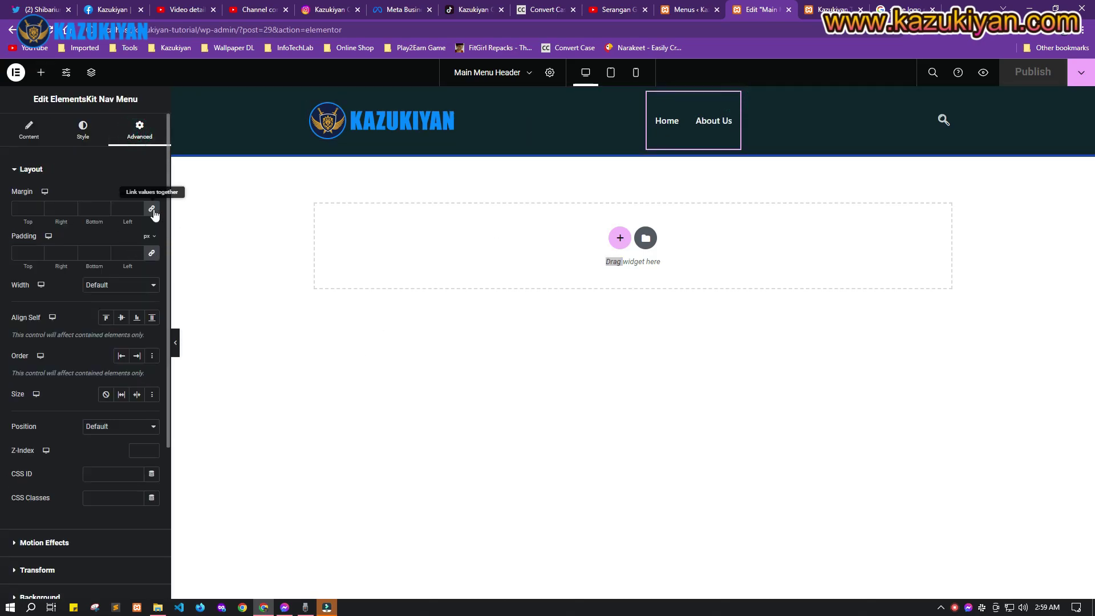
pyautogui.click(152, 208)
pyautogui.click(152, 252)
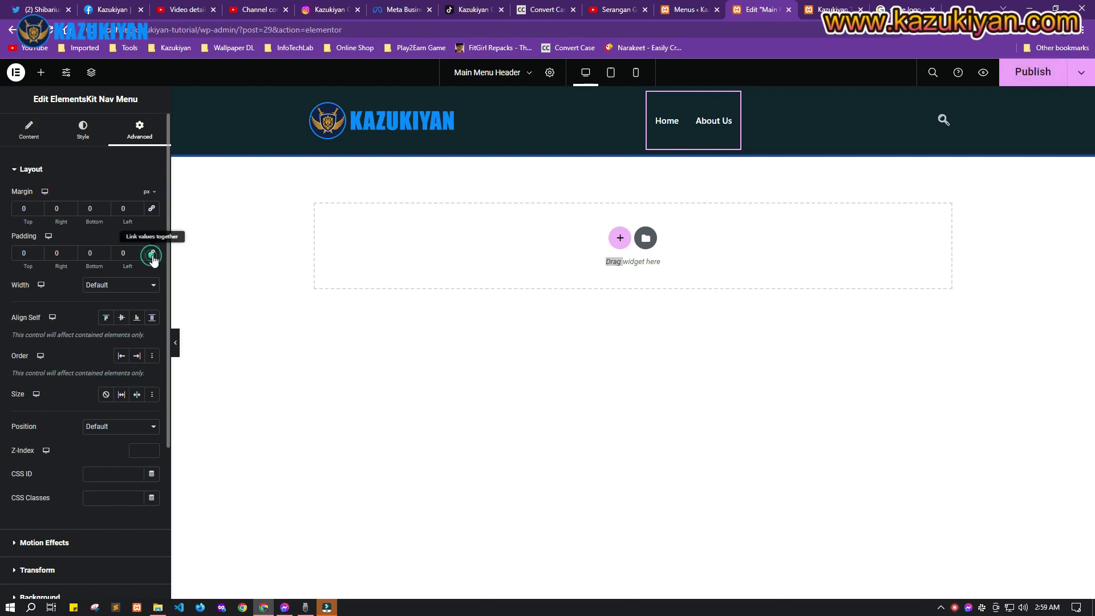
# Open the Sticky Header Effects settings of the header container
pyautogui.click(381, 119)
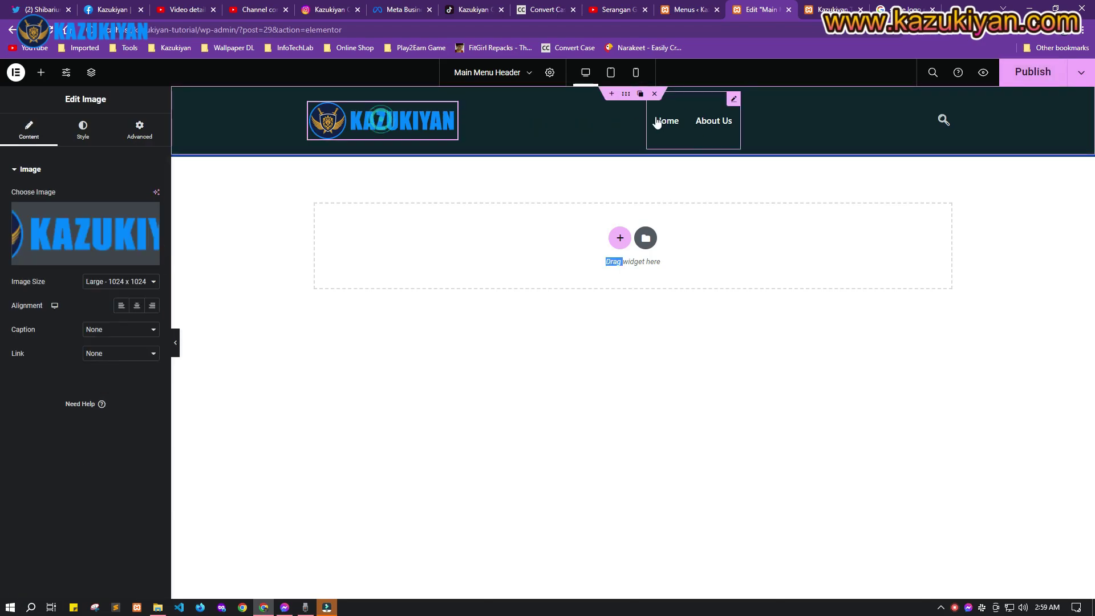
pyautogui.click(625, 95)
pyautogui.click(139, 128)
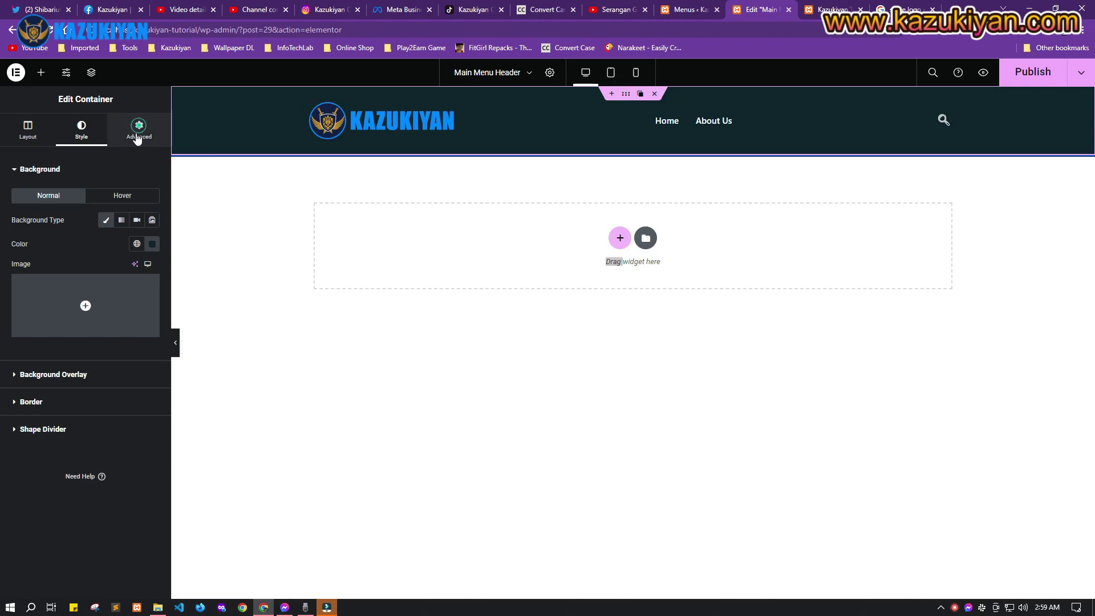
pyautogui.scroll(-2, 80, 393)
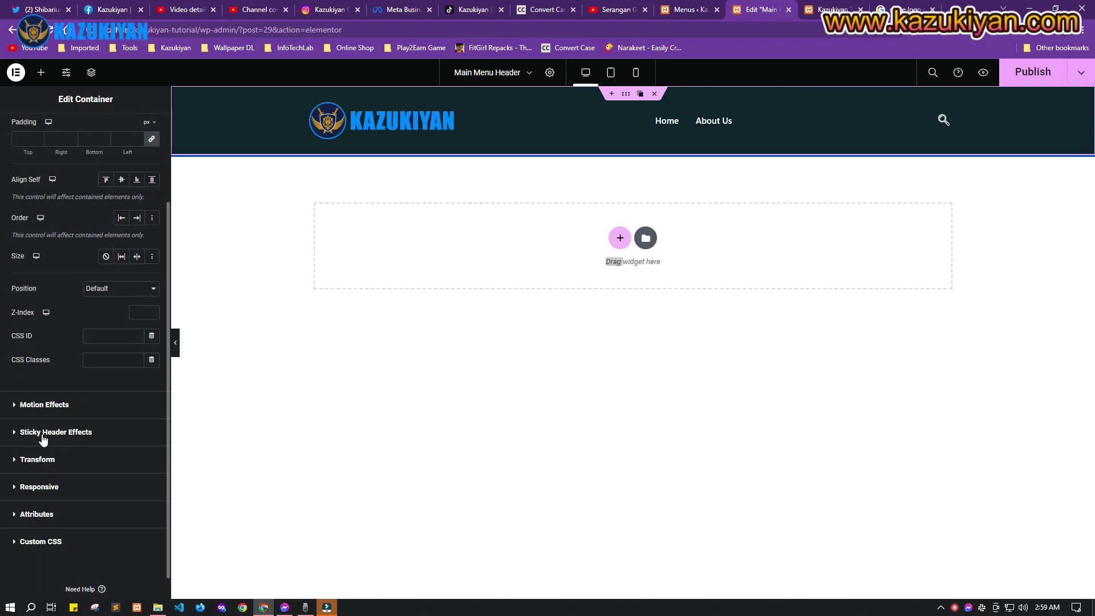
pyautogui.click(37, 434)
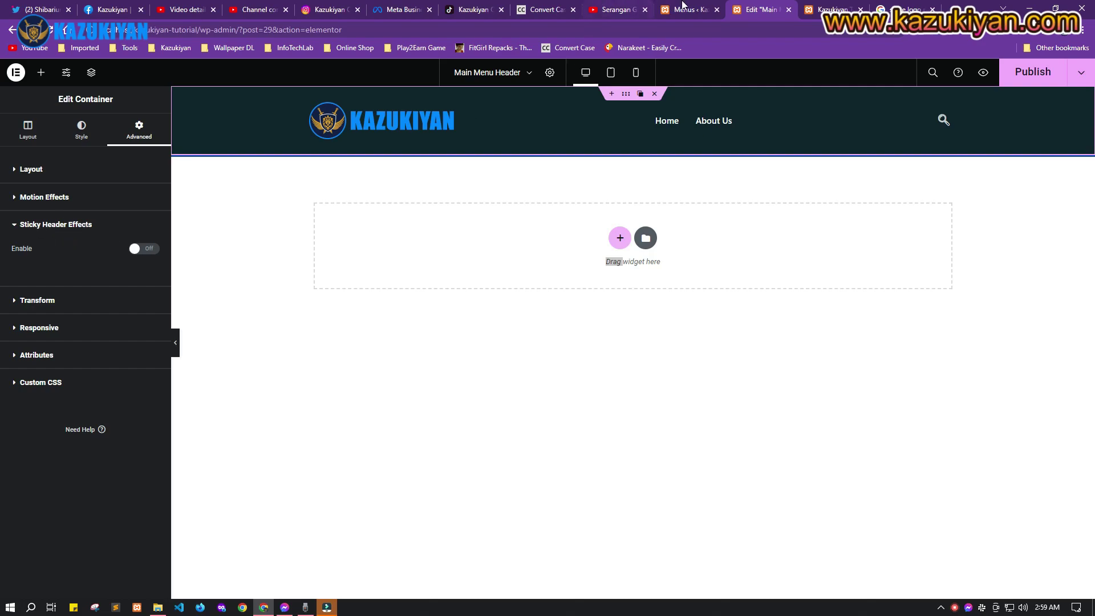
# Check the installed plugins for Sticky Header Effects for Elementor and return to the header editor
pyautogui.click(685, 8)
pyautogui.click(30, 368)
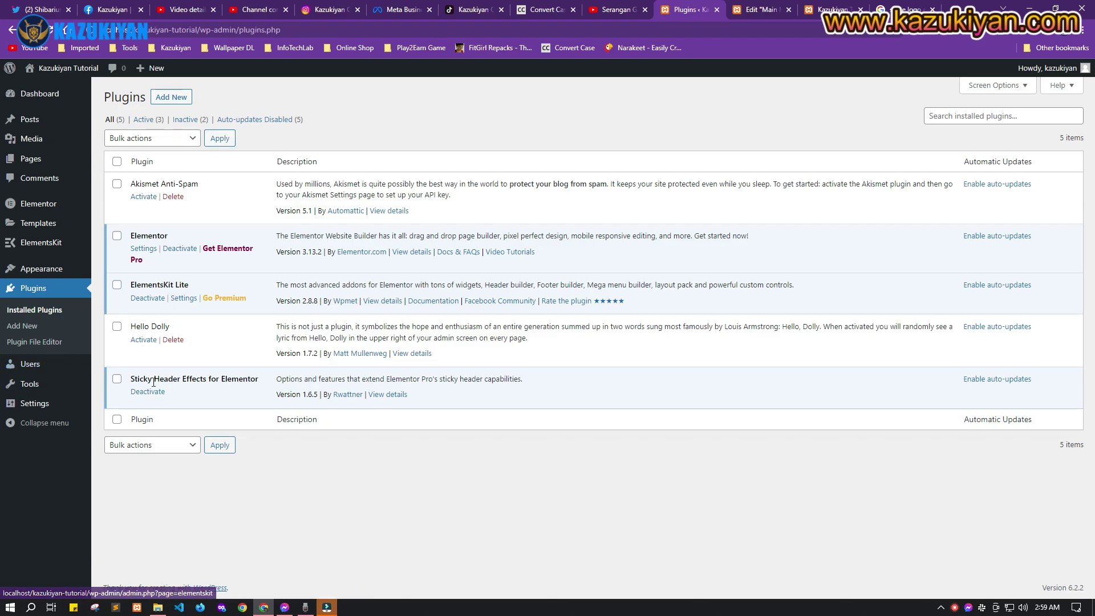
pyautogui.moveTo(131, 379); pyautogui.dragTo(259, 380)
pyautogui.click(753, 8)
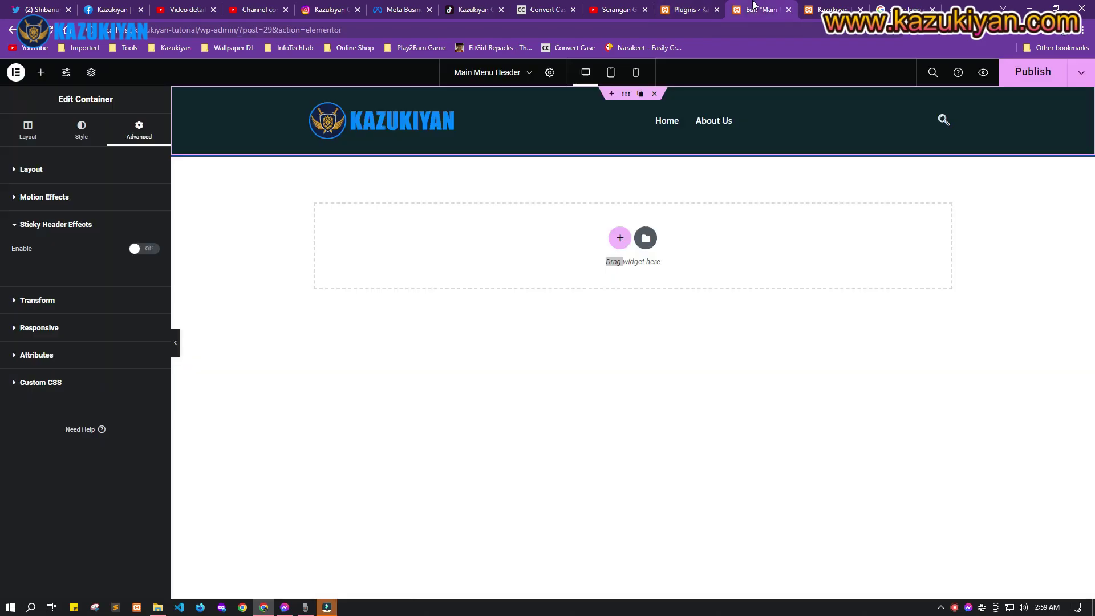
pyautogui.click(691, 8)
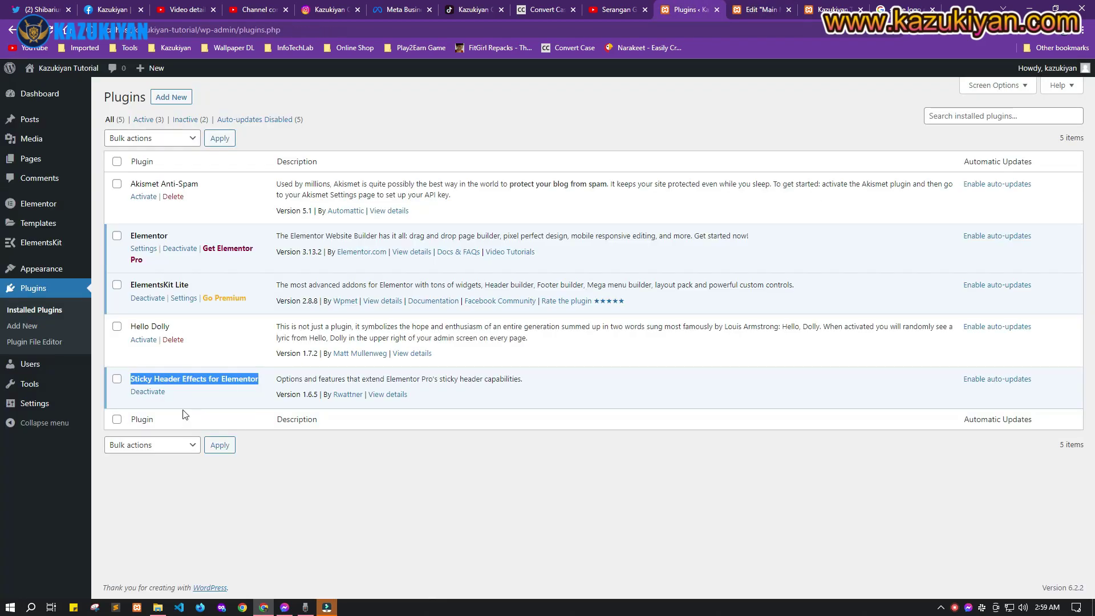
pyautogui.click(761, 7)
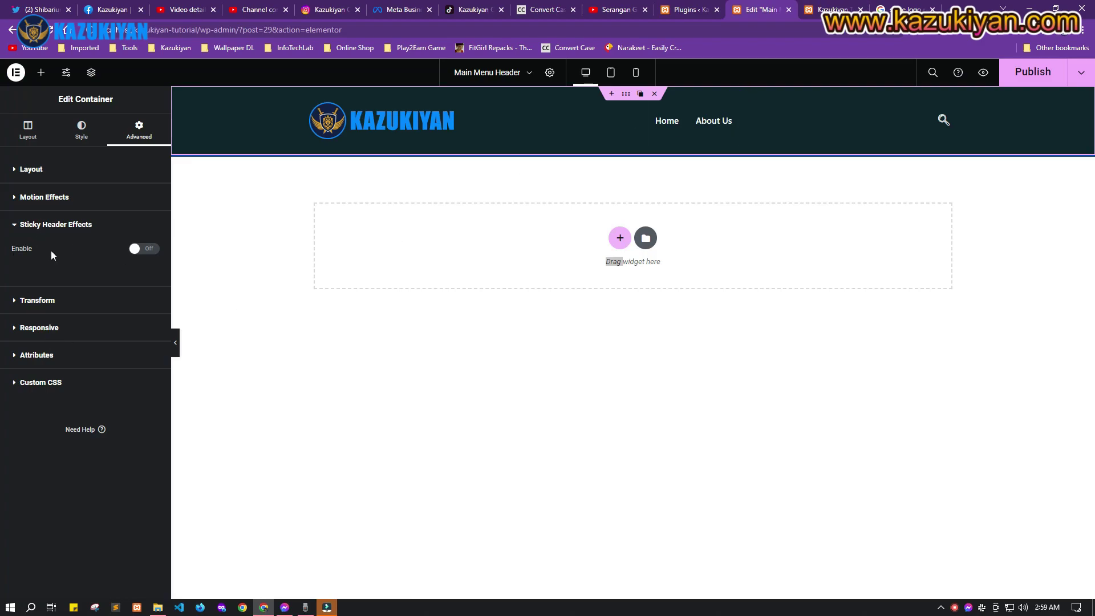
# Enable Sticky Header Effects on the header container and review its available options
pyautogui.click(126, 249)
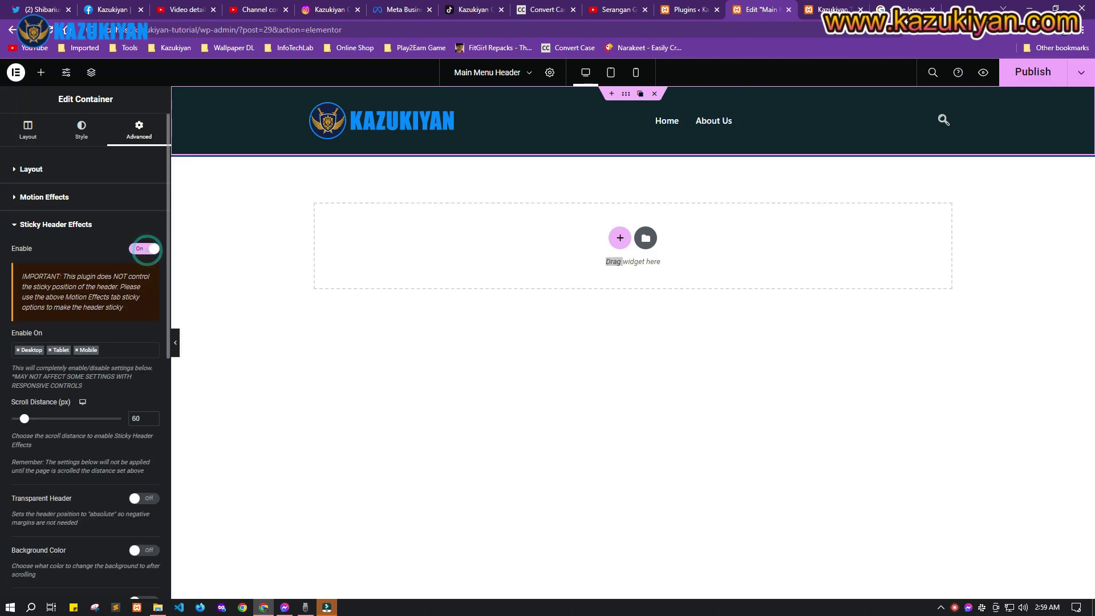
pyautogui.scroll(-2, 114, 382)
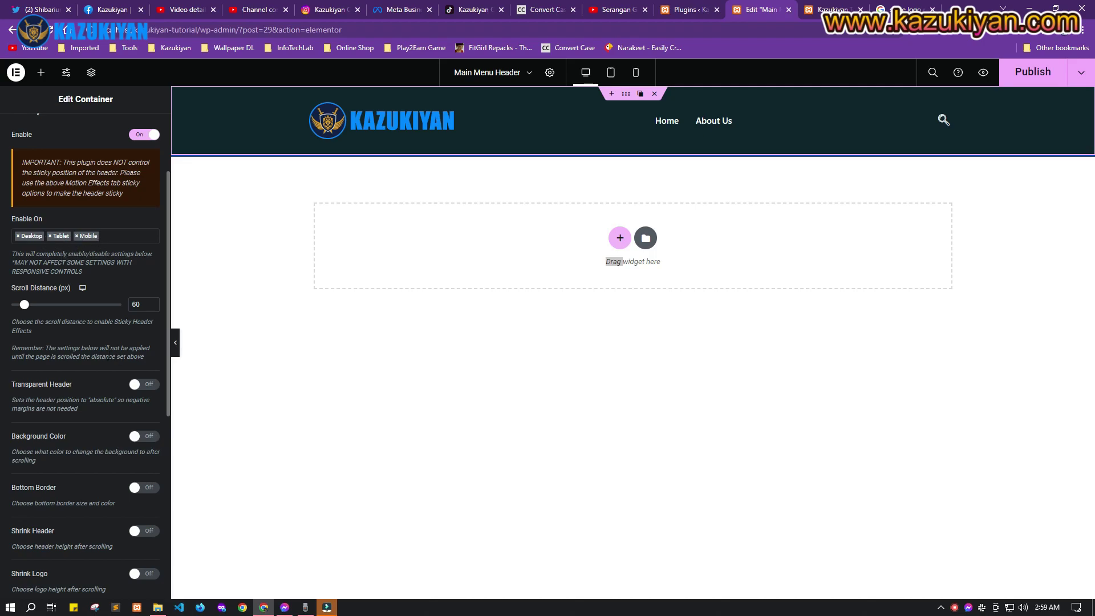
pyautogui.scroll(-2, 114, 359)
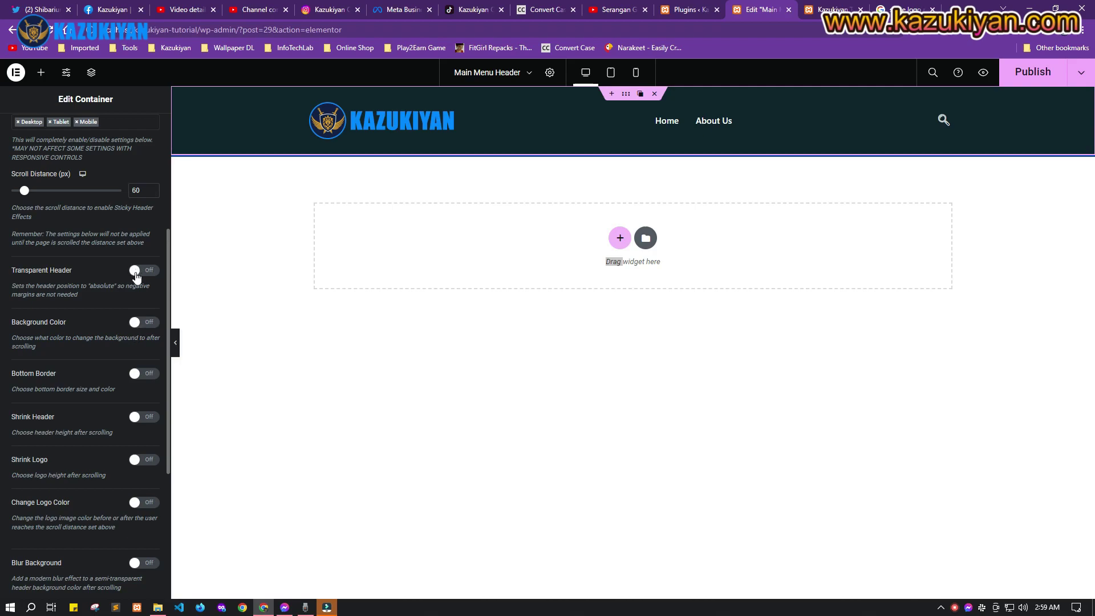
pyautogui.scroll(-2, 128, 408)
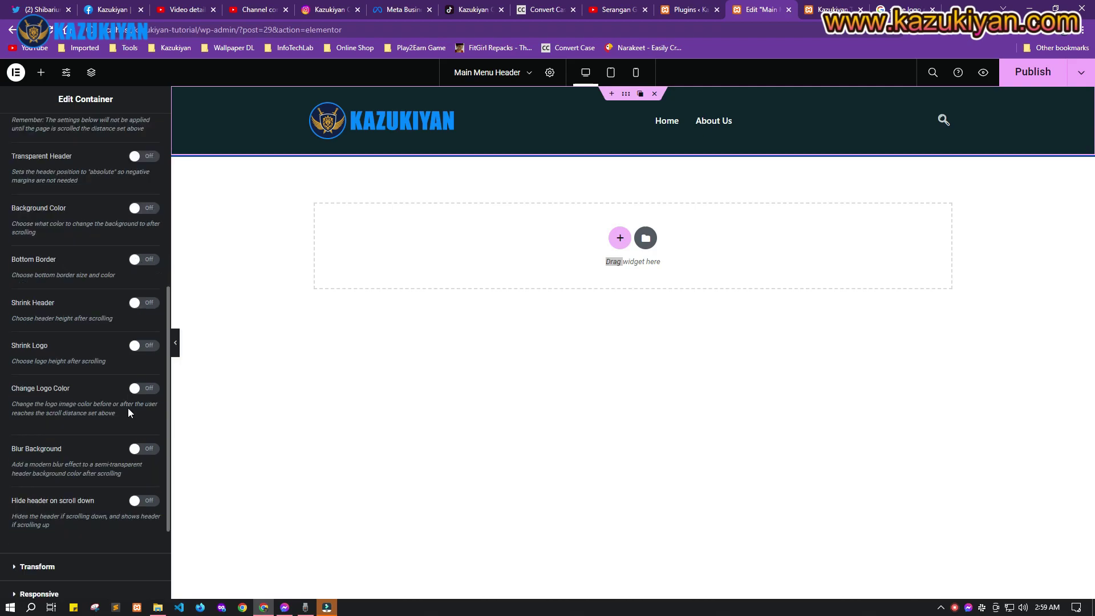
# Enable the sticky header's scroll background color, set it to the global Dark color, and publish the header
pyautogui.click(139, 213)
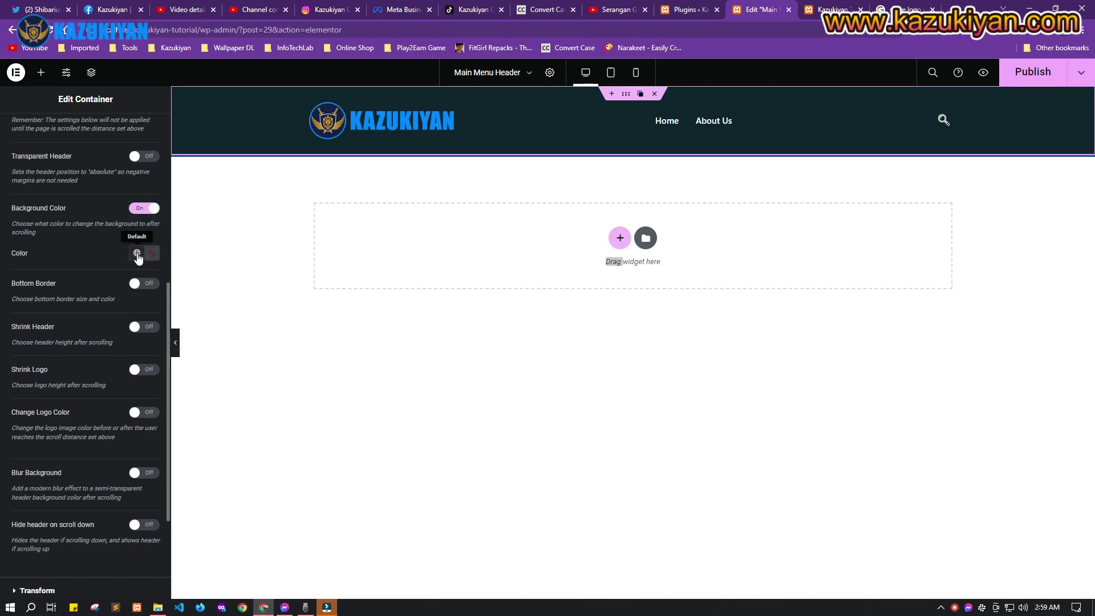
pyautogui.click(137, 253)
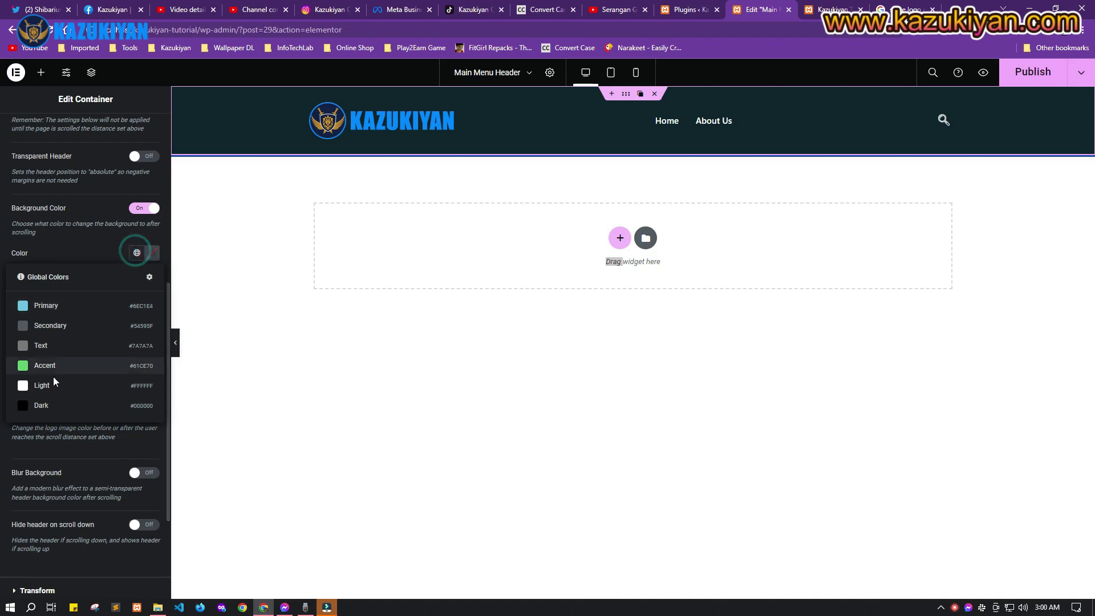
pyautogui.click(71, 405)
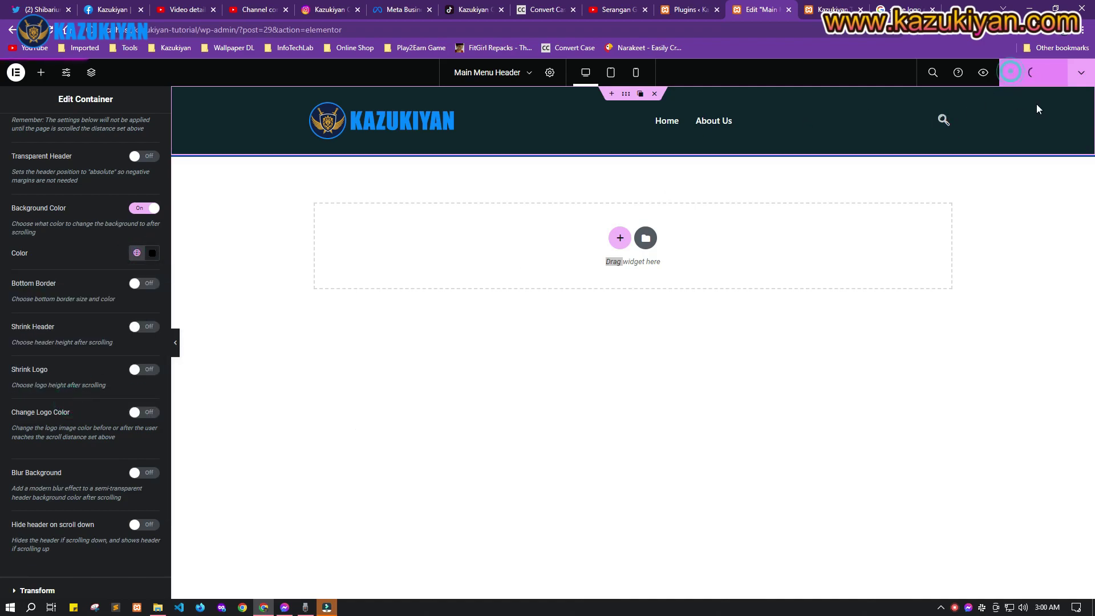
pyautogui.click(980, 77)
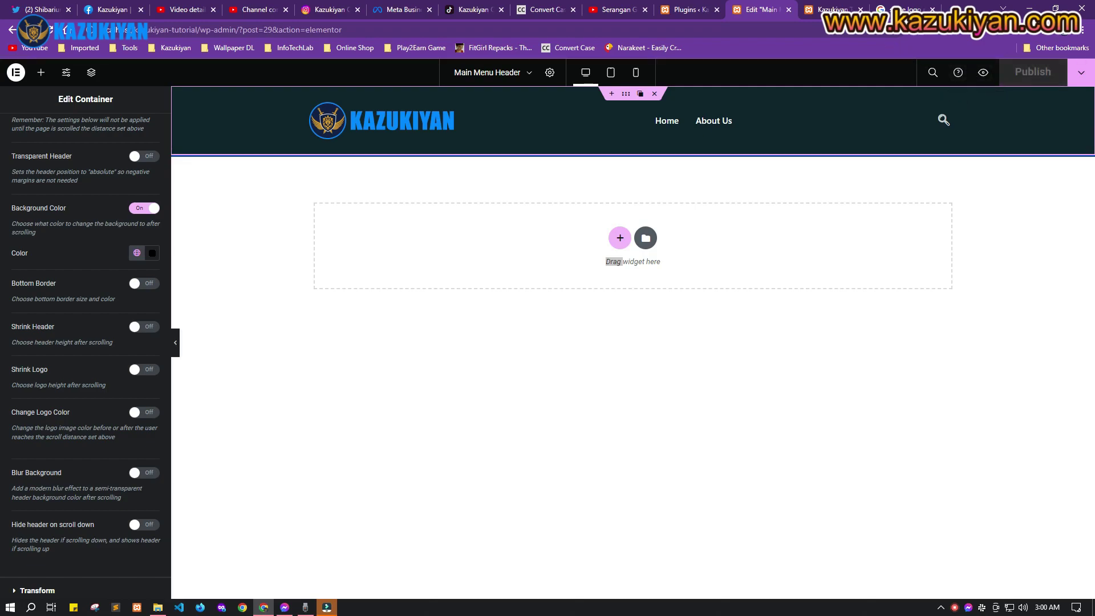
# Reload the site's home page and scroll it to examine the header's background and position
pyautogui.scroll(2, 353, 210)
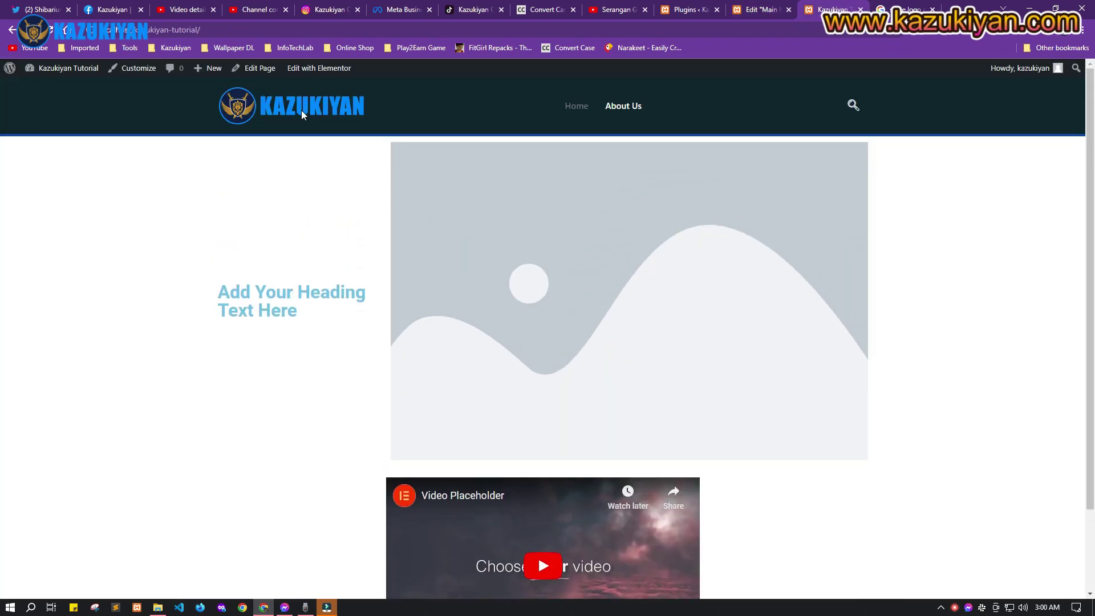
pyautogui.click(570, 108)
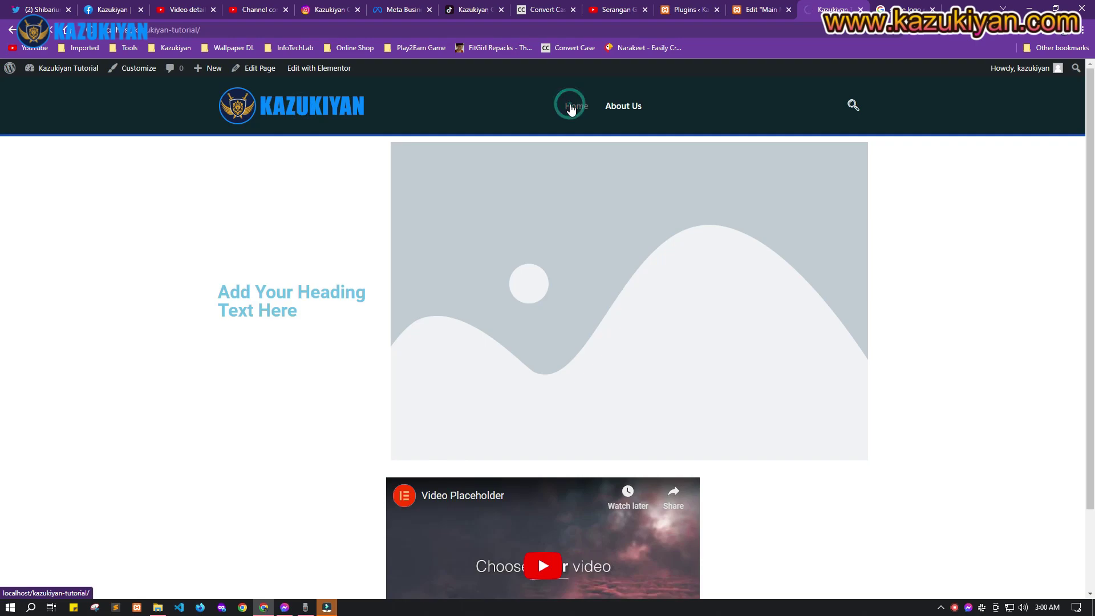
pyautogui.scroll(-2, 792, 372)
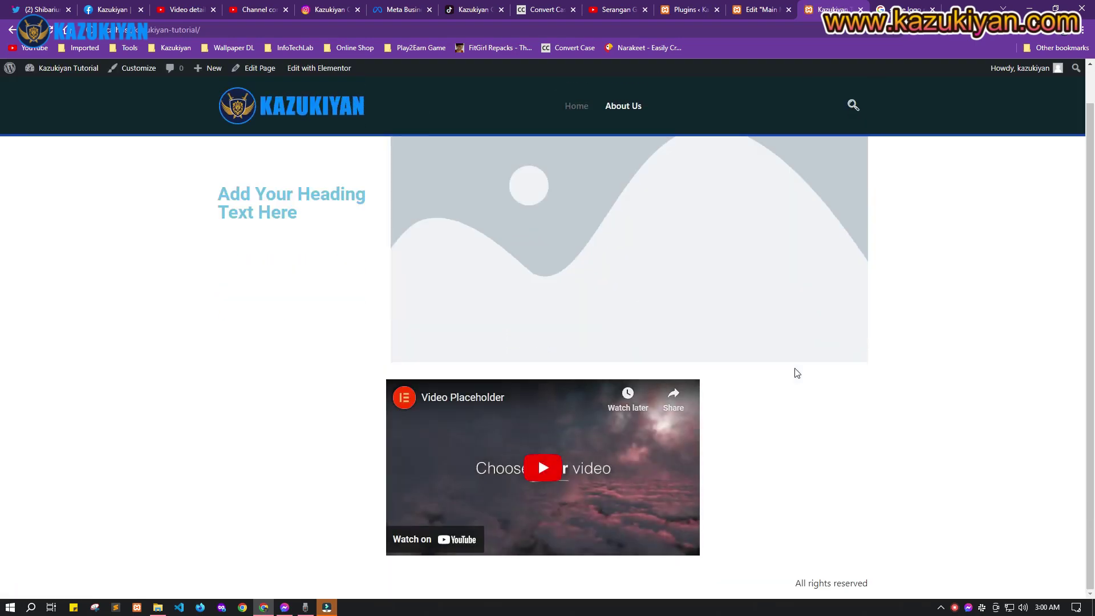
pyautogui.scroll(2, 970, 302)
pyautogui.scroll(-2, 970, 302)
pyautogui.scroll(2, 971, 303)
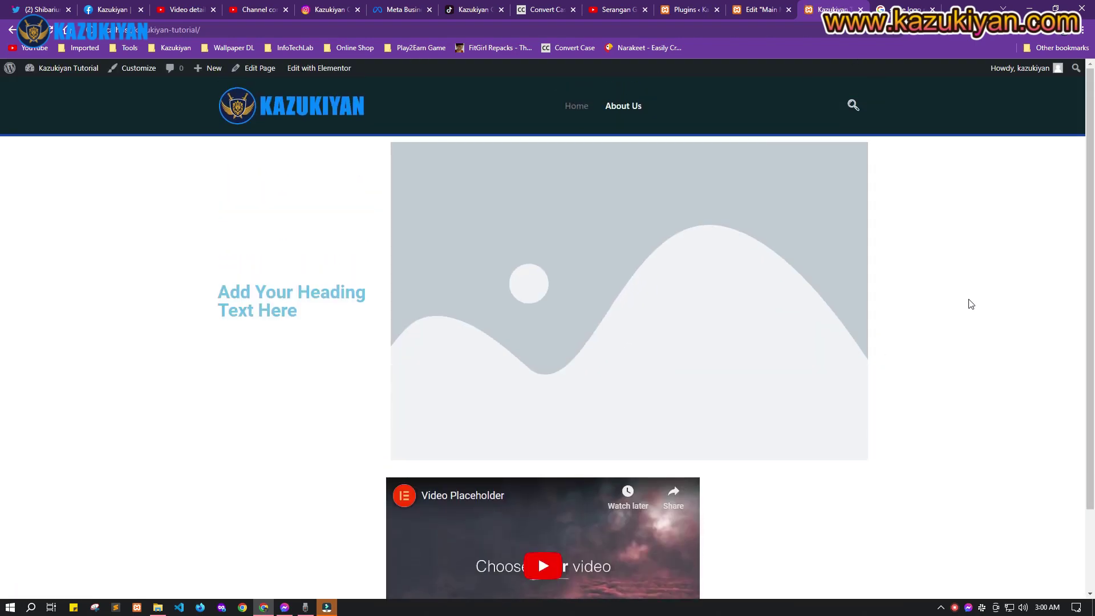
pyautogui.scroll(-2, 971, 304)
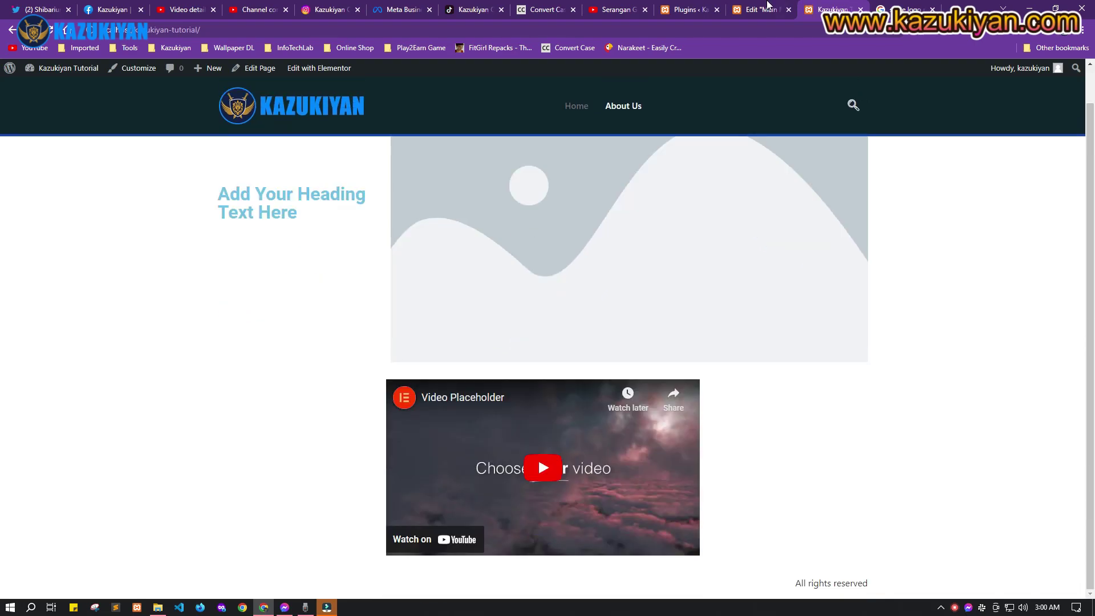
# Enable the sticky header's bottom border with the global Accent color and publish the header
pyautogui.click(762, 9)
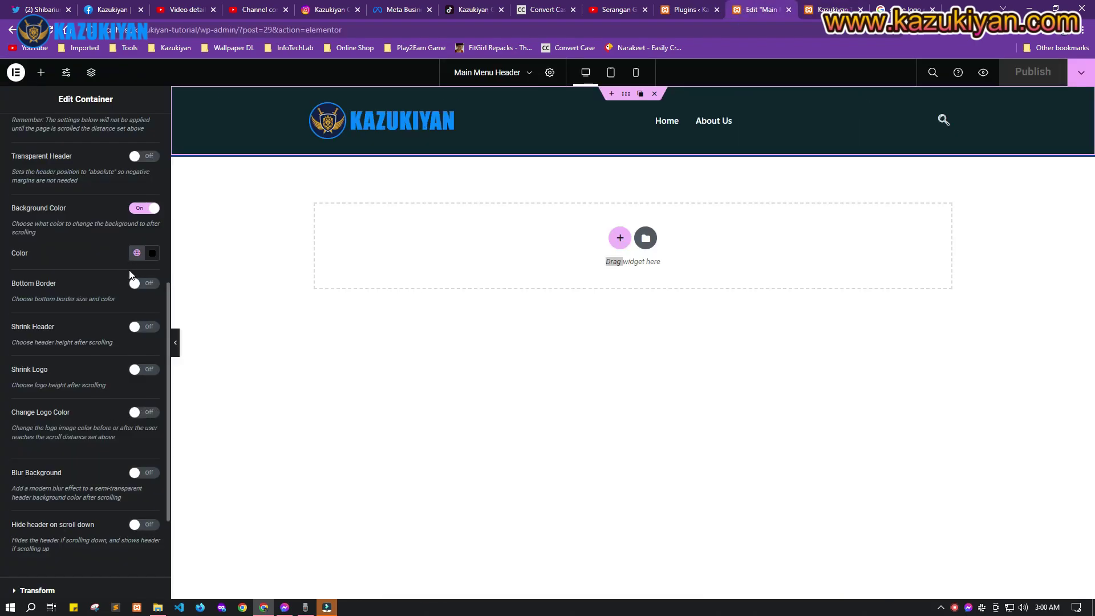
pyautogui.click(145, 285)
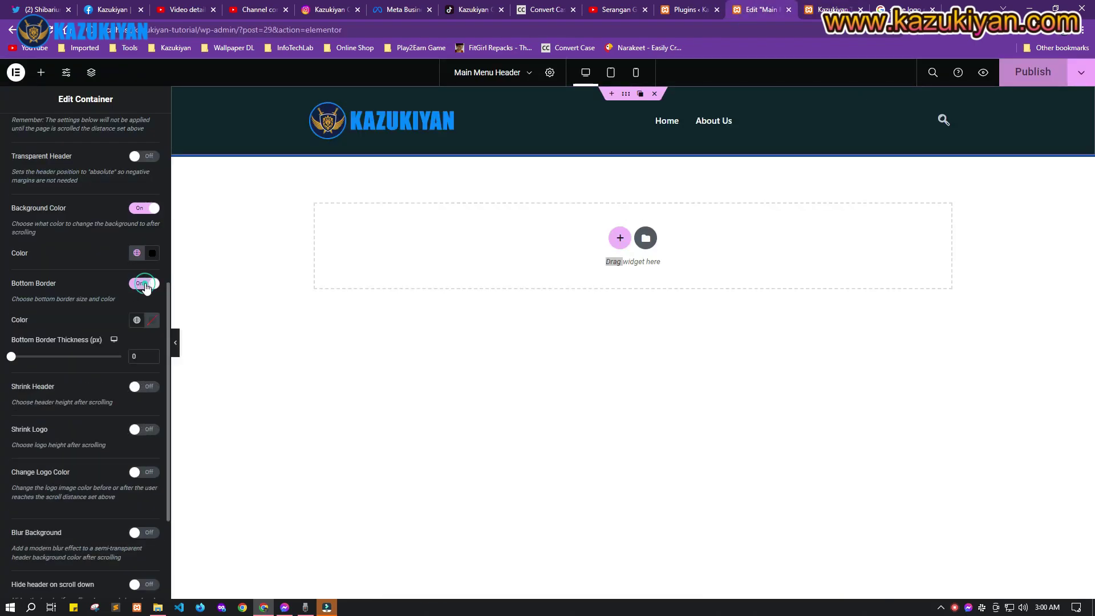
pyautogui.click(136, 321)
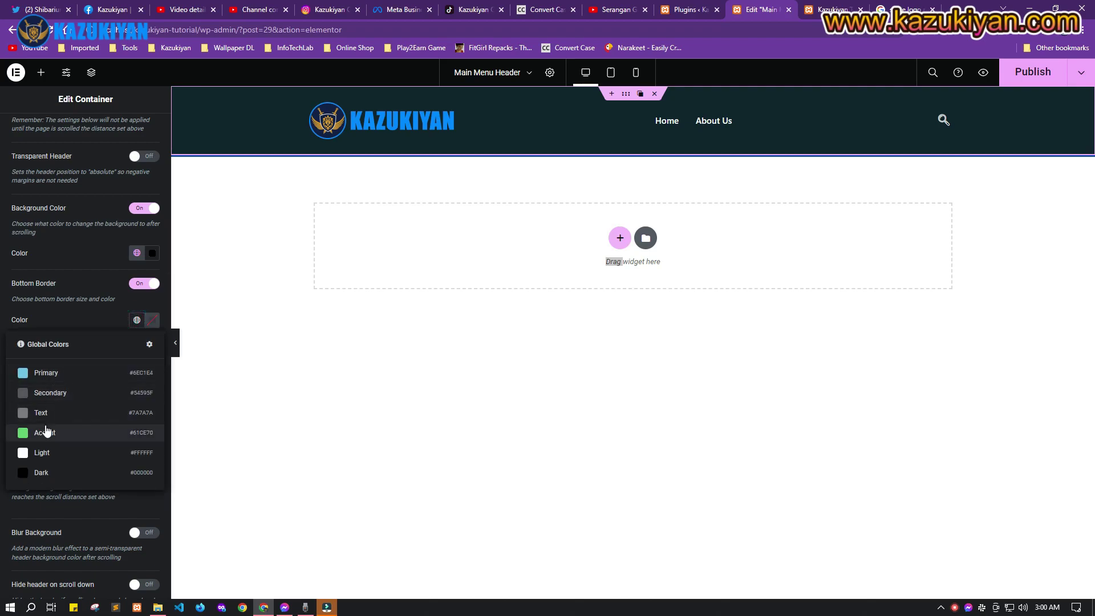
pyautogui.click(46, 432)
pyautogui.click(1029, 73)
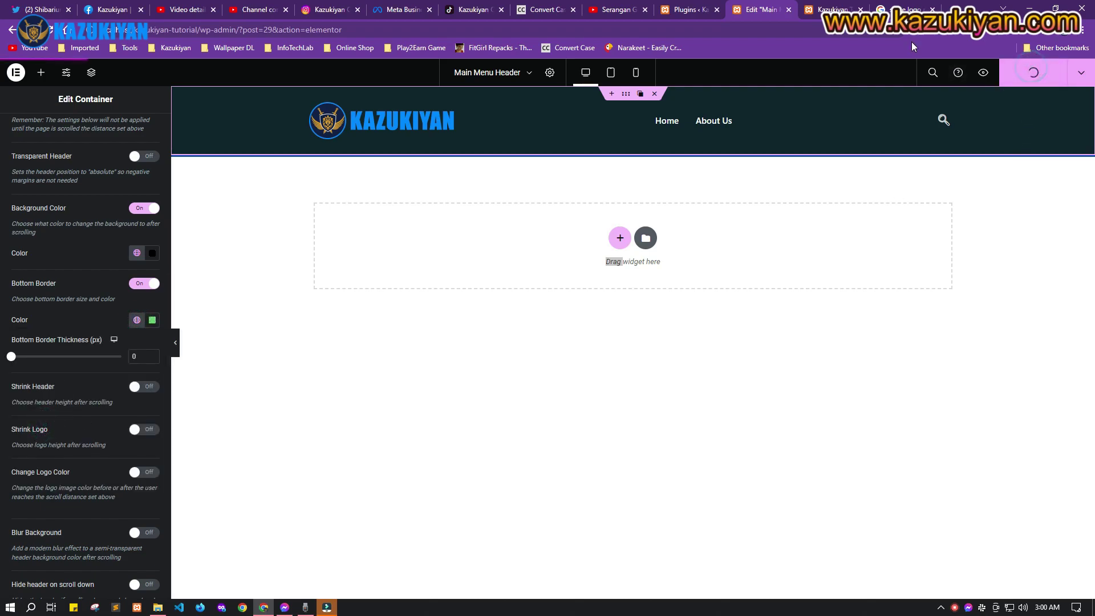
# View the site's home page and scroll it to examine the sticky header's bottom border
pyautogui.click(832, 7)
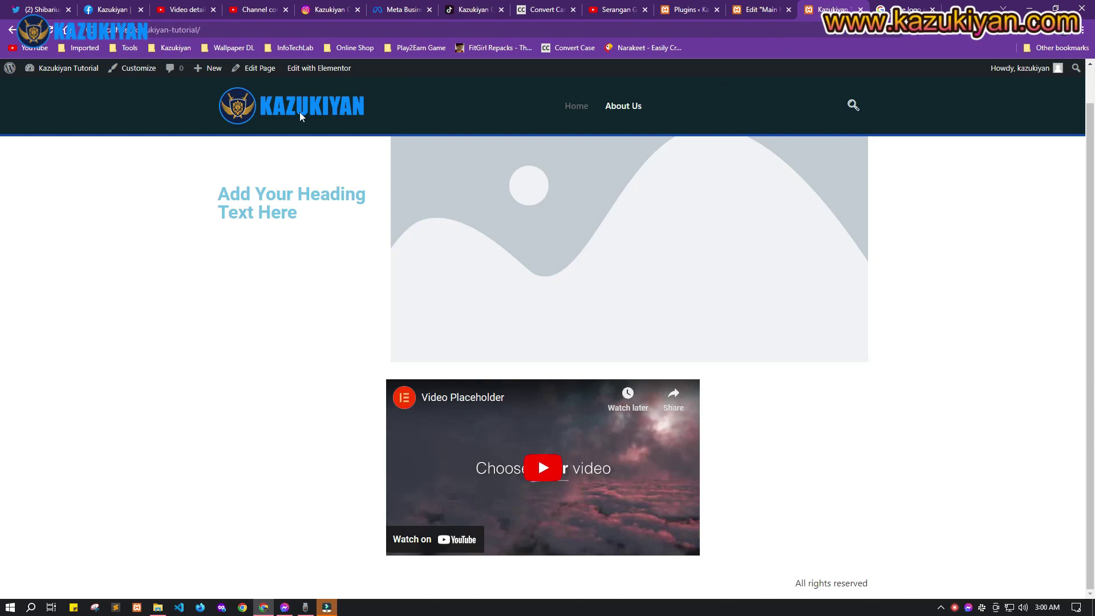
pyautogui.click(569, 107)
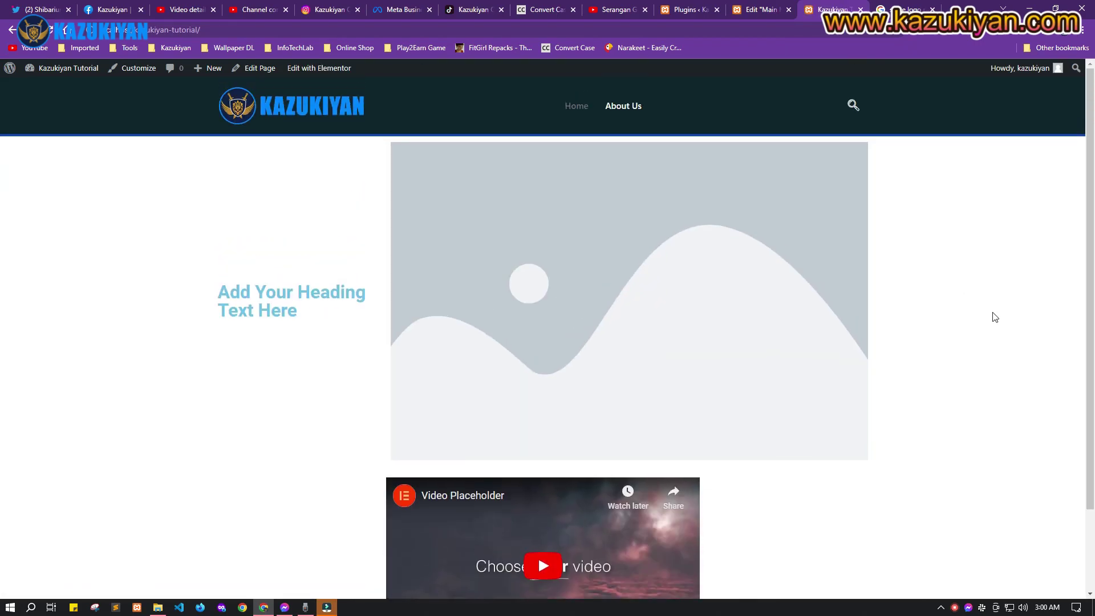
# Enable the sticky header's Shrink Header at 70 px, Shrink Logo at 50% and Blur Background, and publish the header
pyautogui.click(764, 6)
pyautogui.scroll(-2, 105, 425)
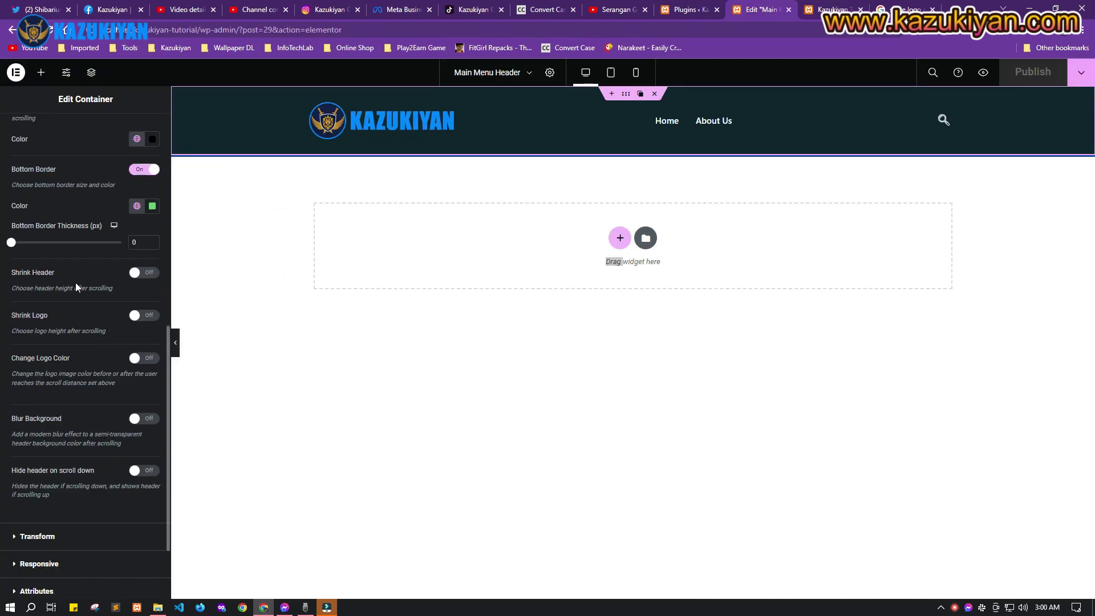
pyautogui.click(140, 274)
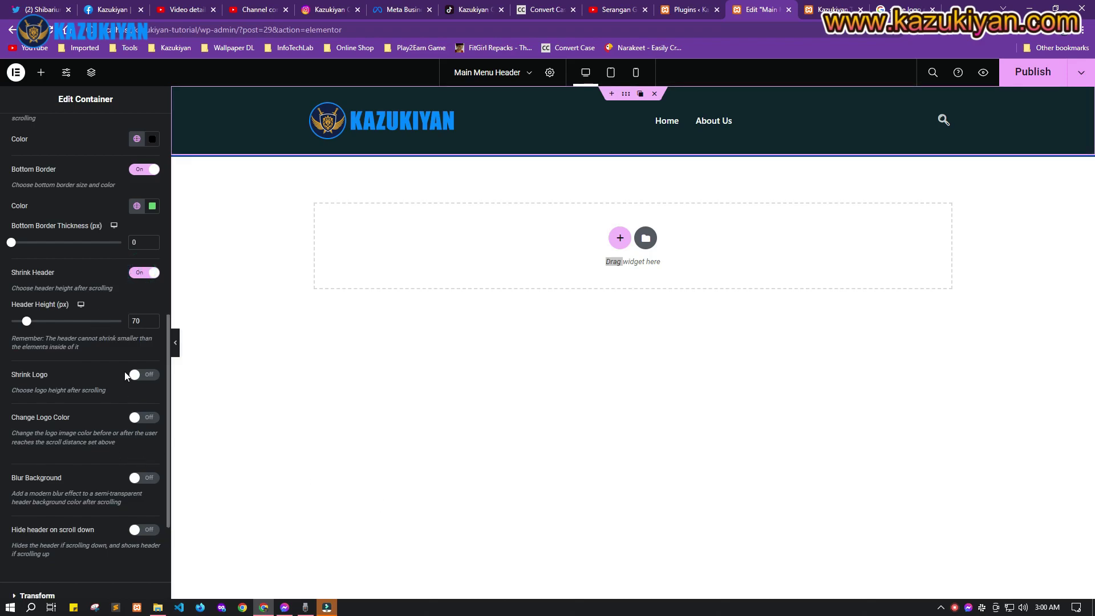
pyautogui.click(147, 376)
pyautogui.scroll(-2, 135, 434)
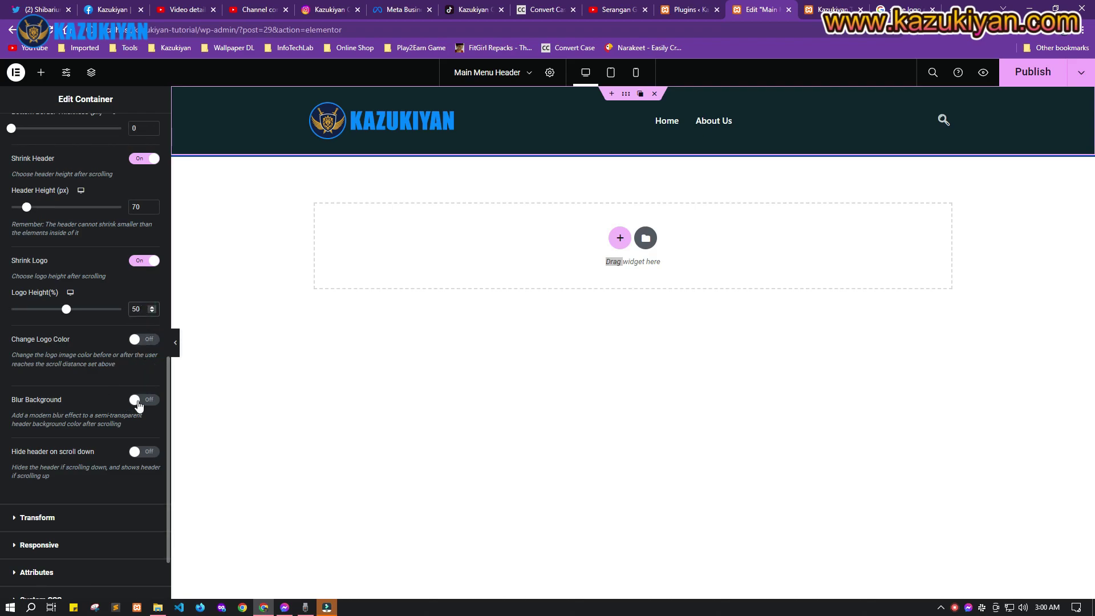
pyautogui.click(138, 402)
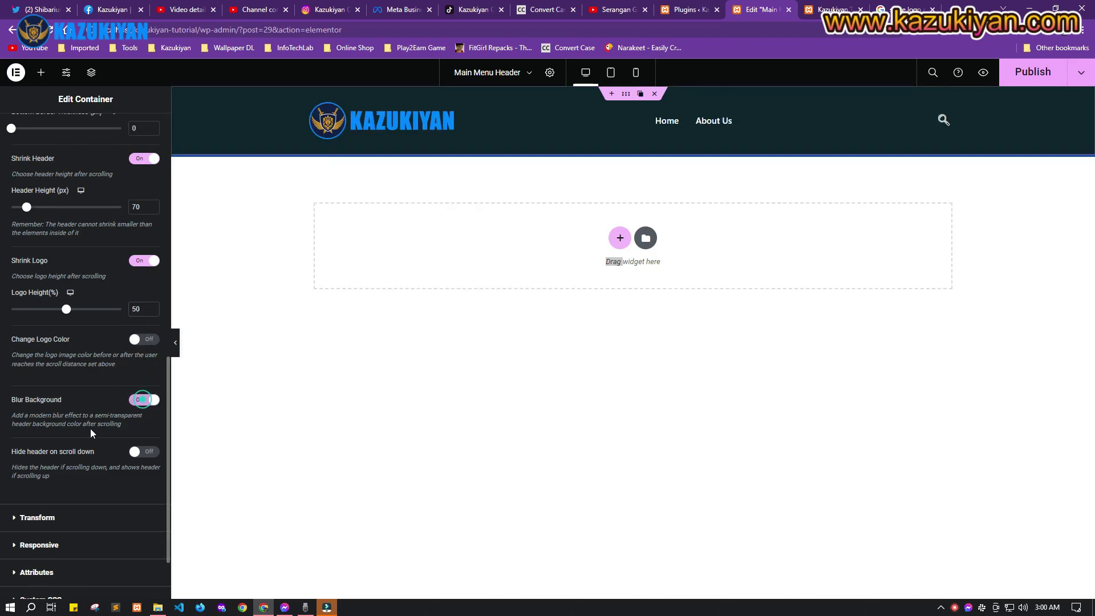
pyautogui.click(1019, 83)
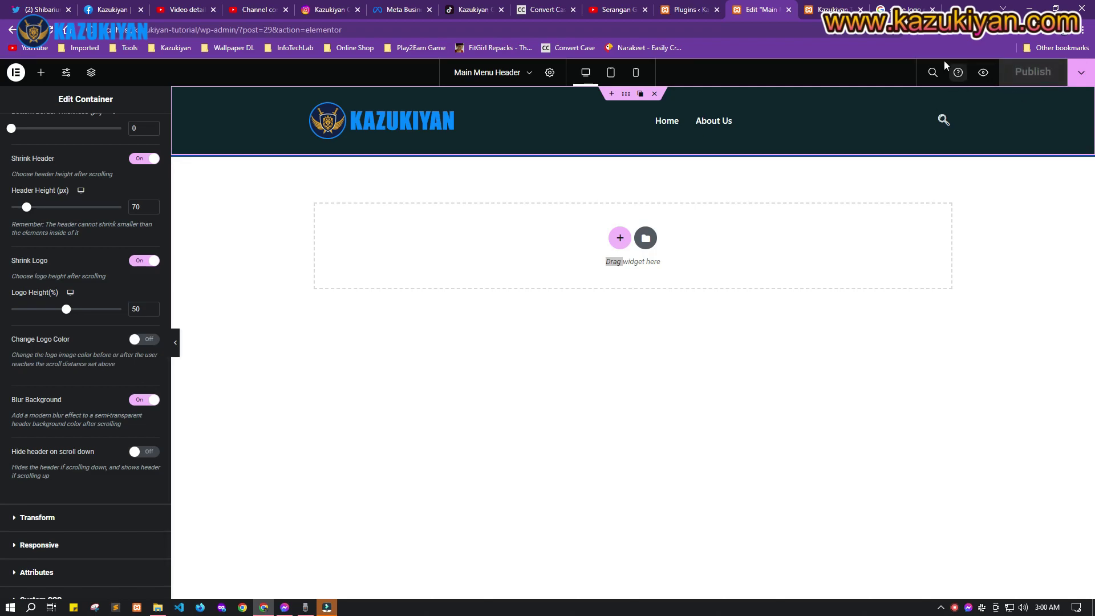
# Return to the home page and scroll it up and down to examine the header's shrink effects
pyautogui.click(801, 12)
pyautogui.rightClick(264, 363)
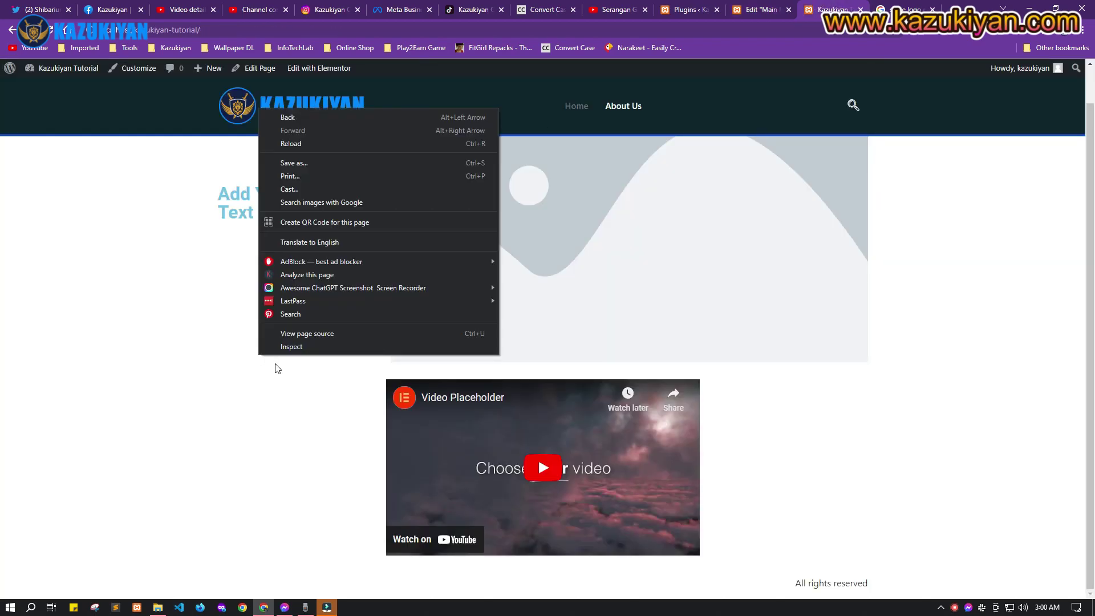
pyautogui.click(165, 351)
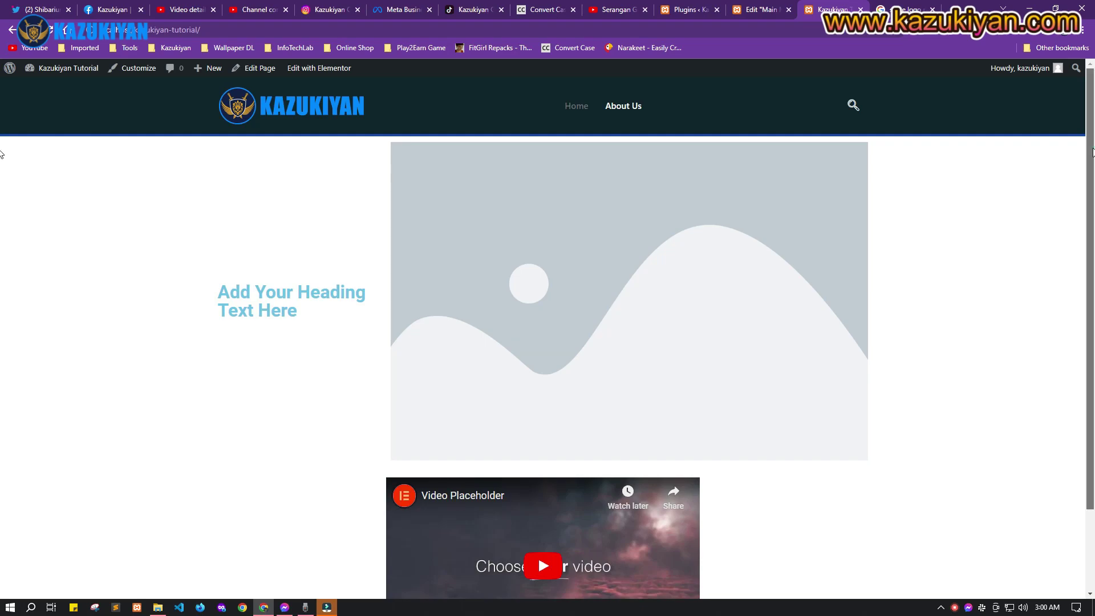
pyautogui.scroll(-2, 1091, 164)
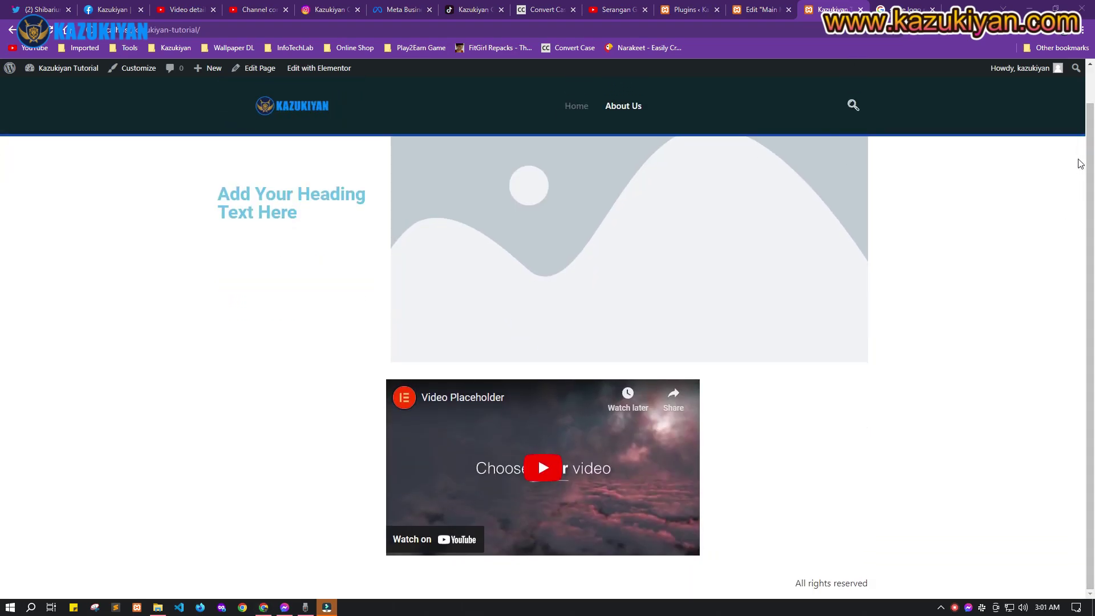
pyautogui.scroll(2, 1080, 165)
pyautogui.scroll(-2, 1079, 171)
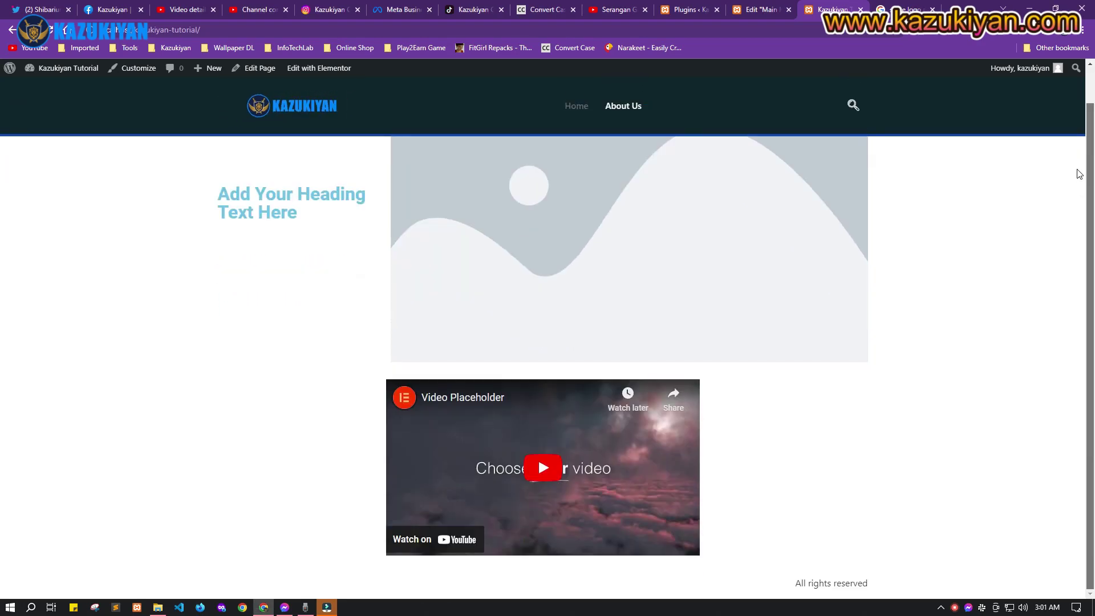
# Try the Transparent Header option on the sticky header container and publish the header
pyautogui.click(759, 10)
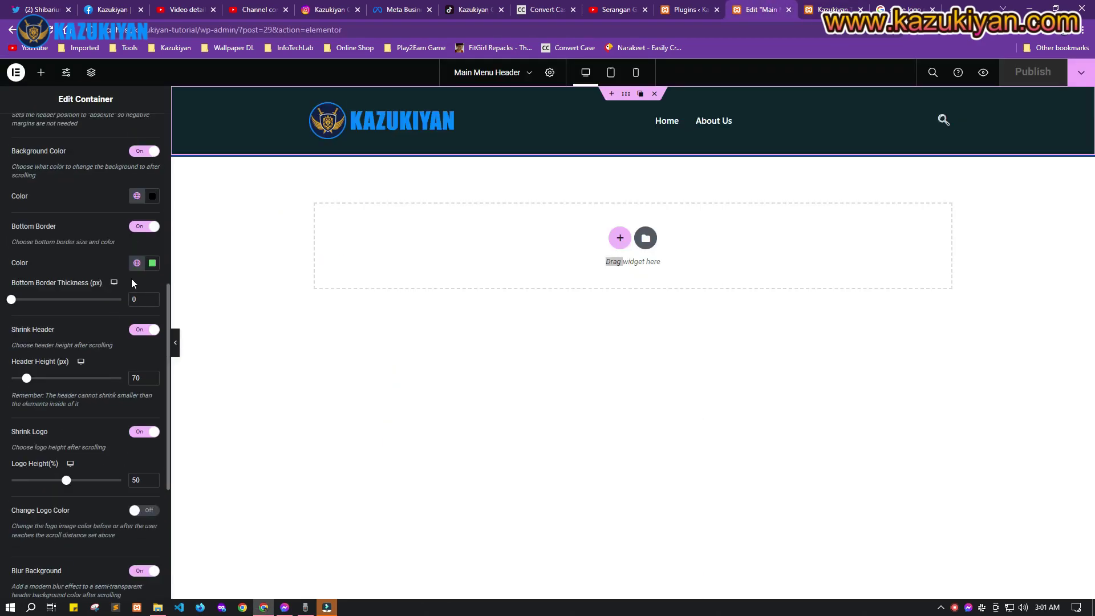
pyautogui.scroll(-2, 105, 471)
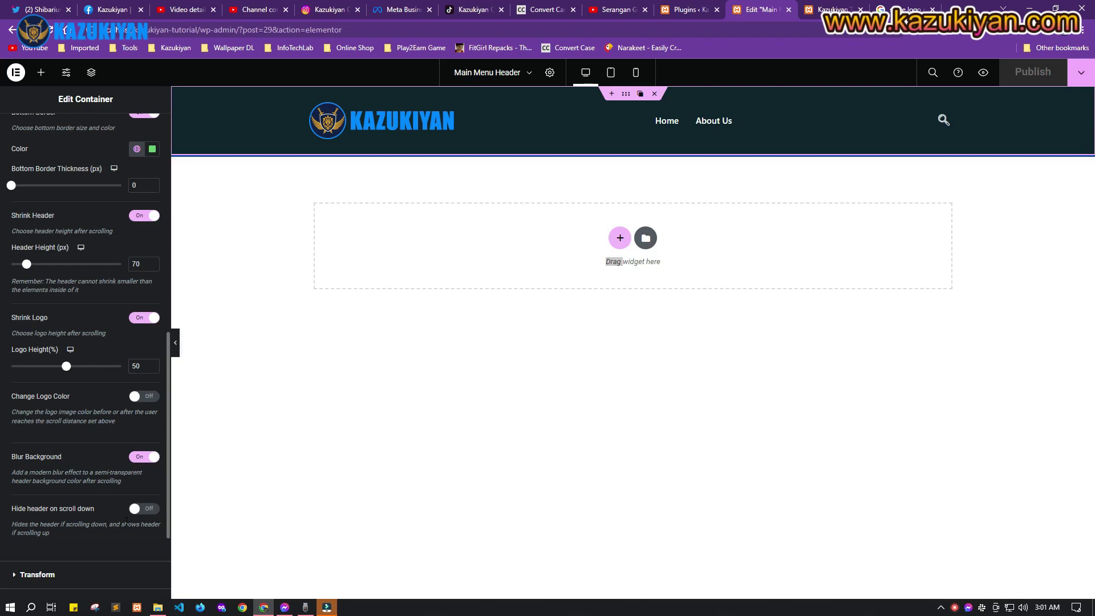
pyautogui.scroll(2, 91, 532)
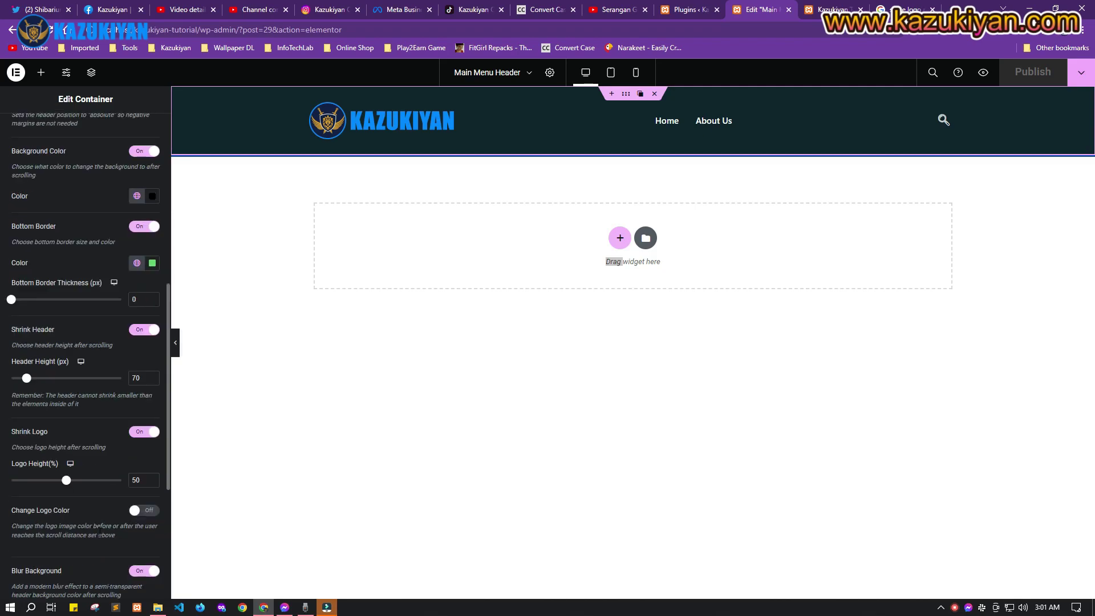
pyautogui.scroll(5, 78, 342)
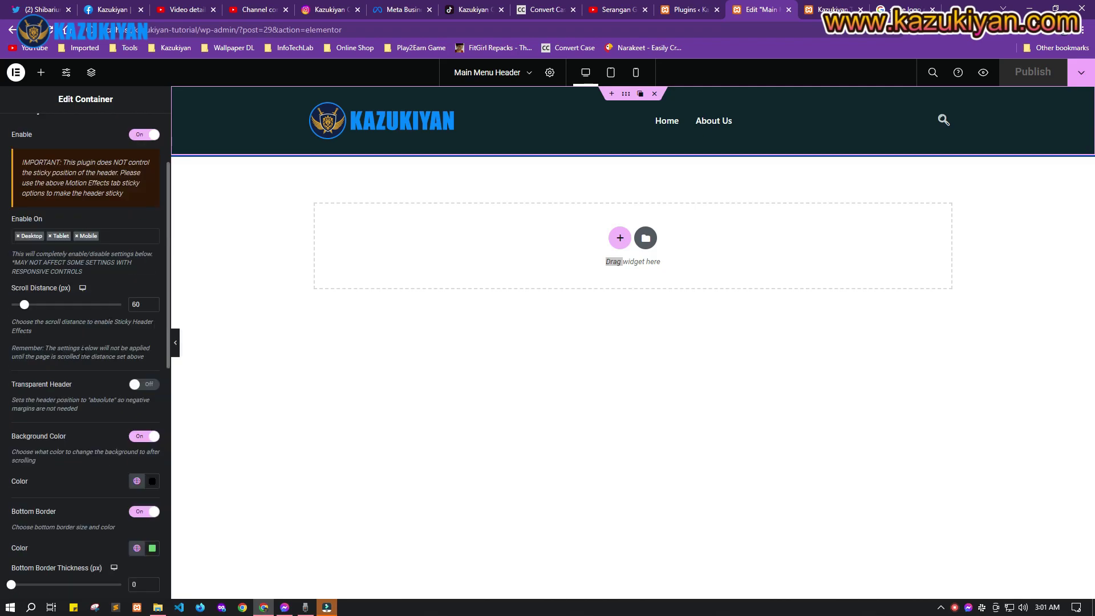
pyautogui.scroll(-1, 120, 344)
pyautogui.click(145, 327)
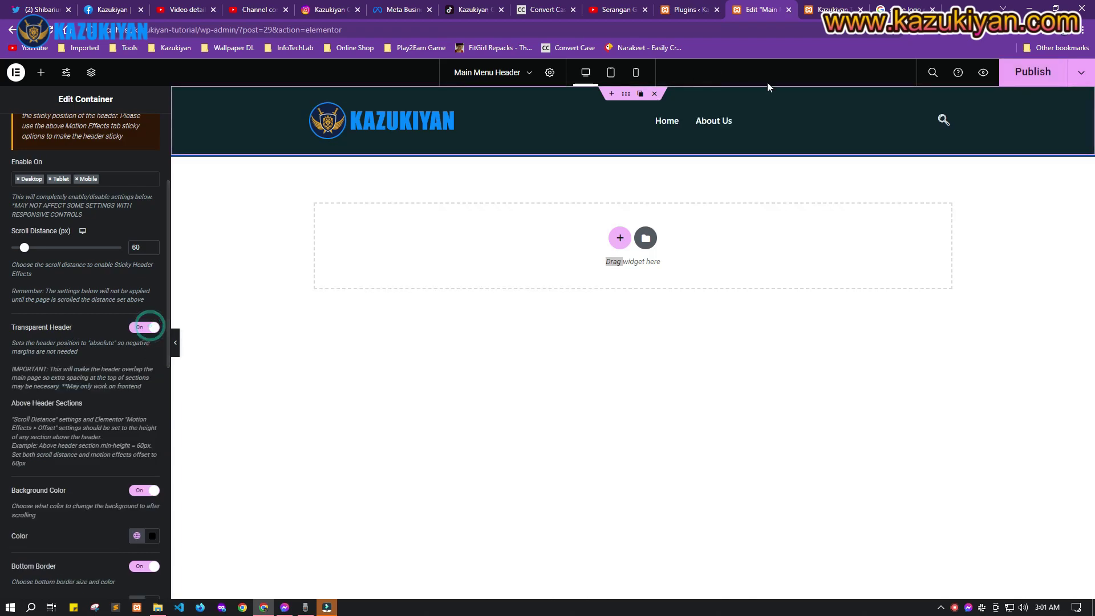
pyautogui.click(1028, 76)
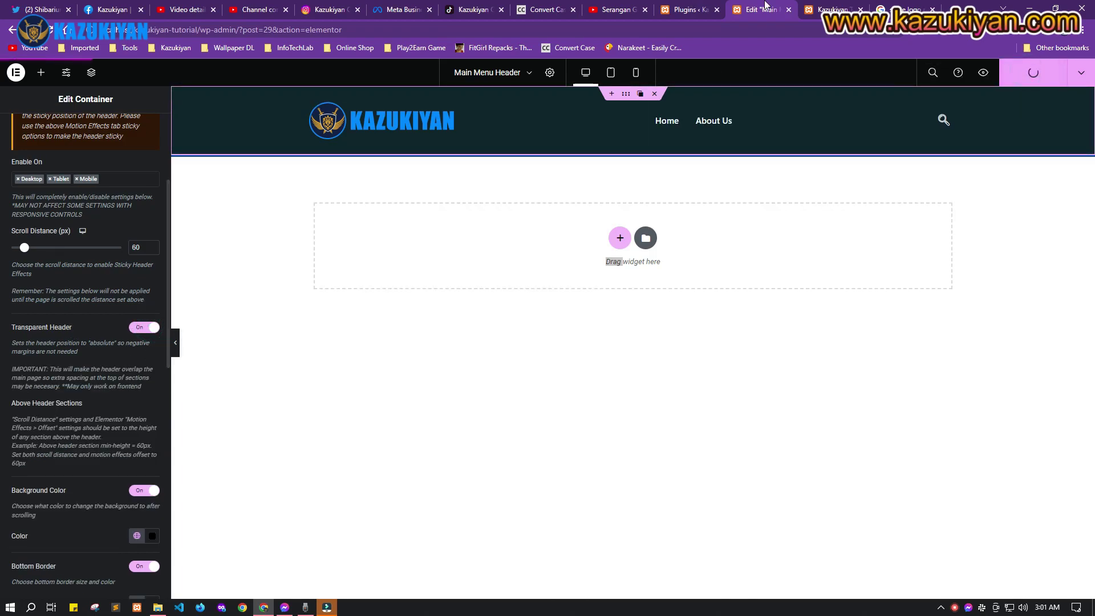
# Reload the home page and scroll it to examine the transparent header
pyautogui.click(830, 10)
pyautogui.press('F5')
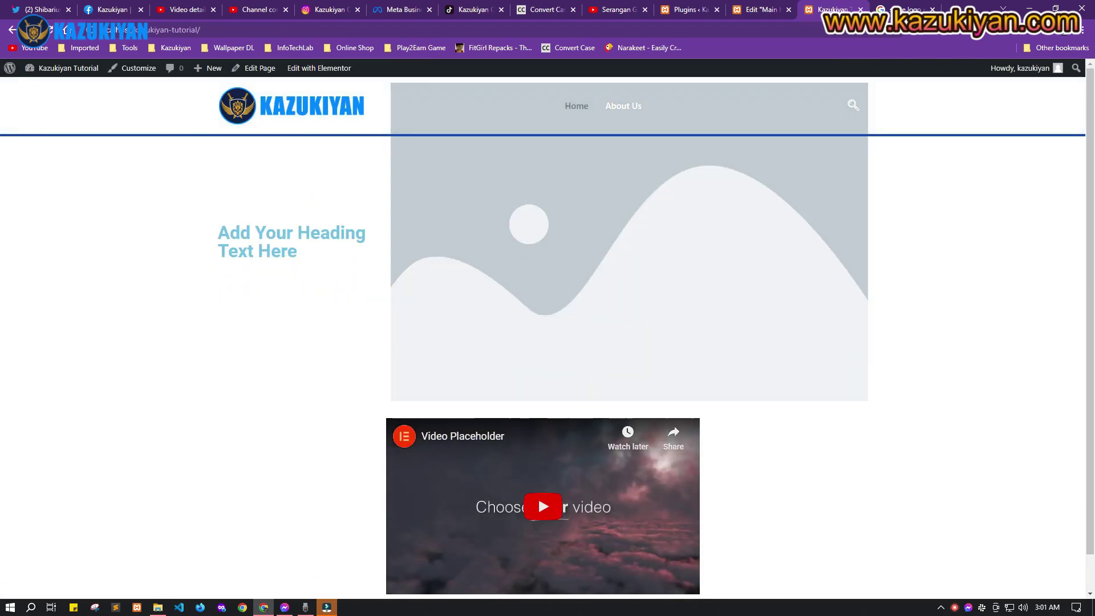
pyautogui.moveTo(1087, 188); pyautogui.dragTo(1068, 162)
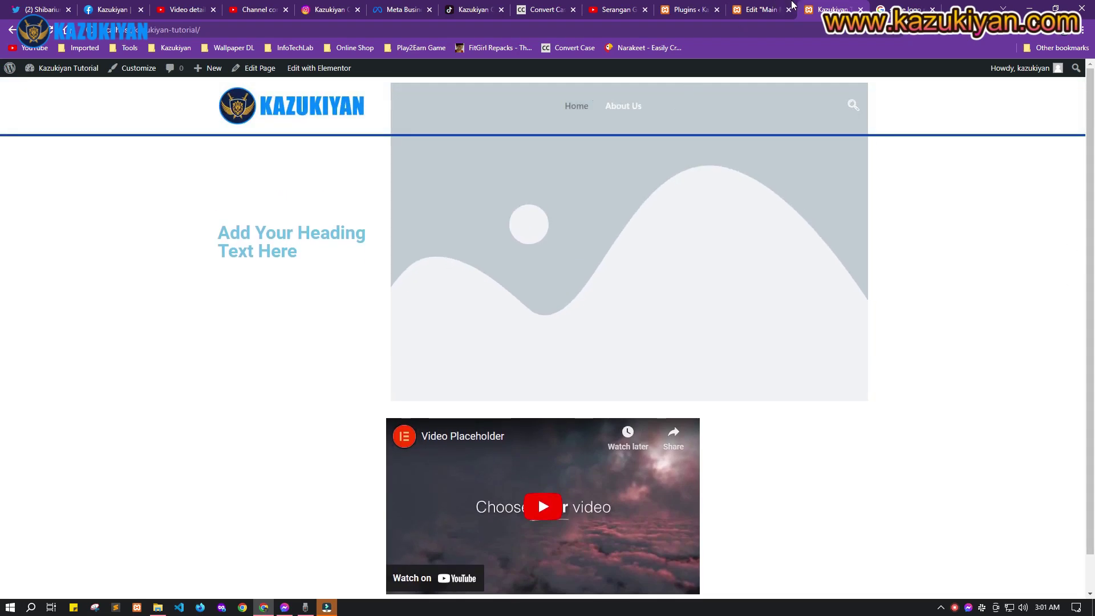
# Turn the sticky header's Transparent Header option off again and publish the header
pyautogui.click(773, 8)
pyautogui.click(150, 331)
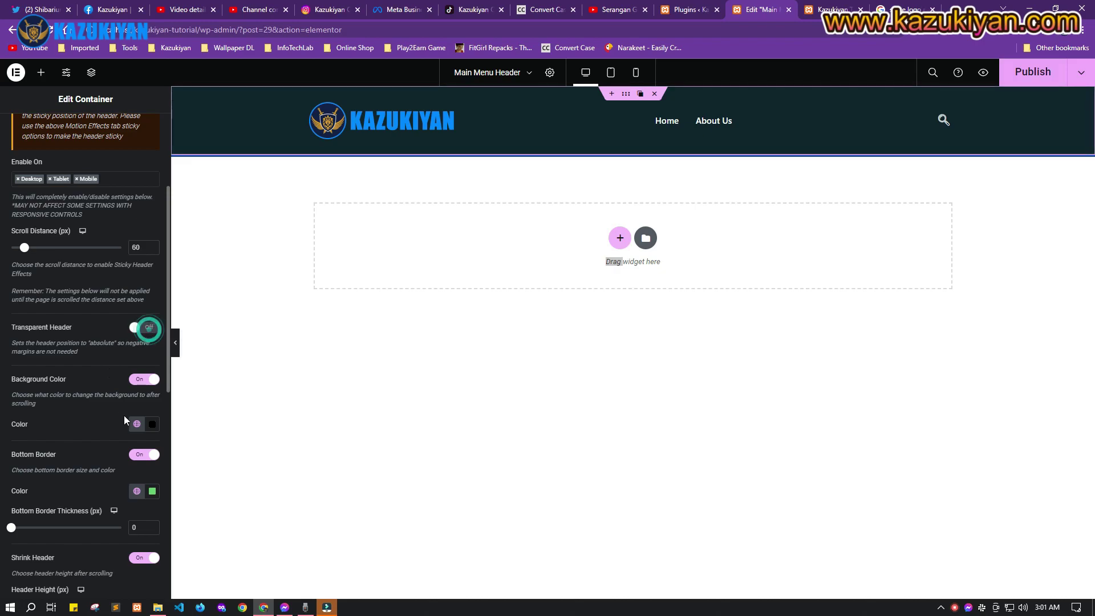
pyautogui.scroll(-3, 137, 399)
pyautogui.scroll(-3, 108, 553)
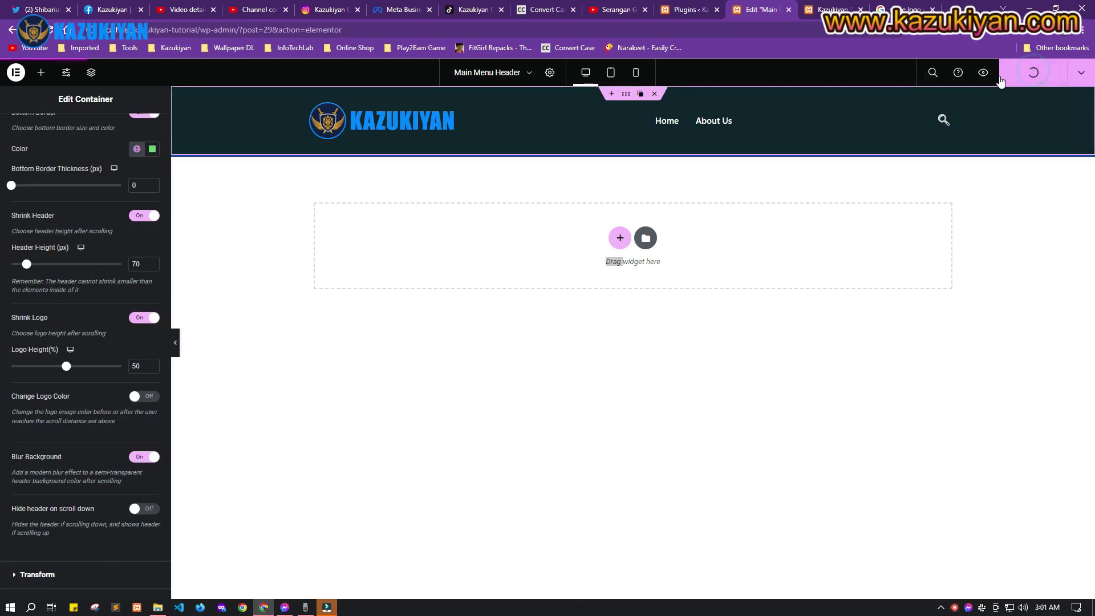
# Open the home page in Elementor and add a row-direction Flexbox container below the video section
pyautogui.click(824, 5)
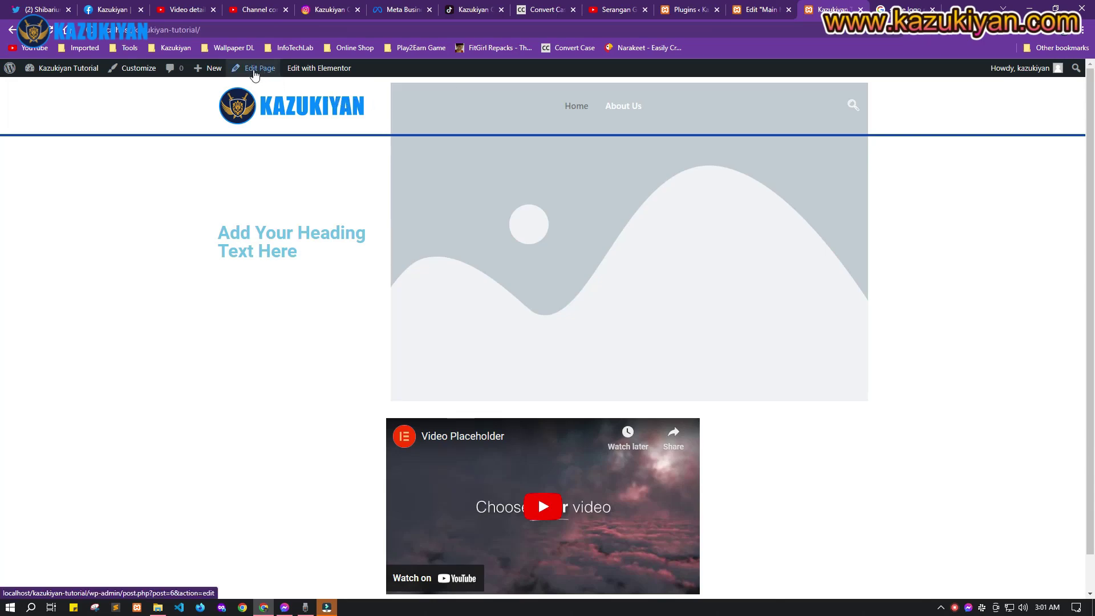
pyautogui.click(308, 67)
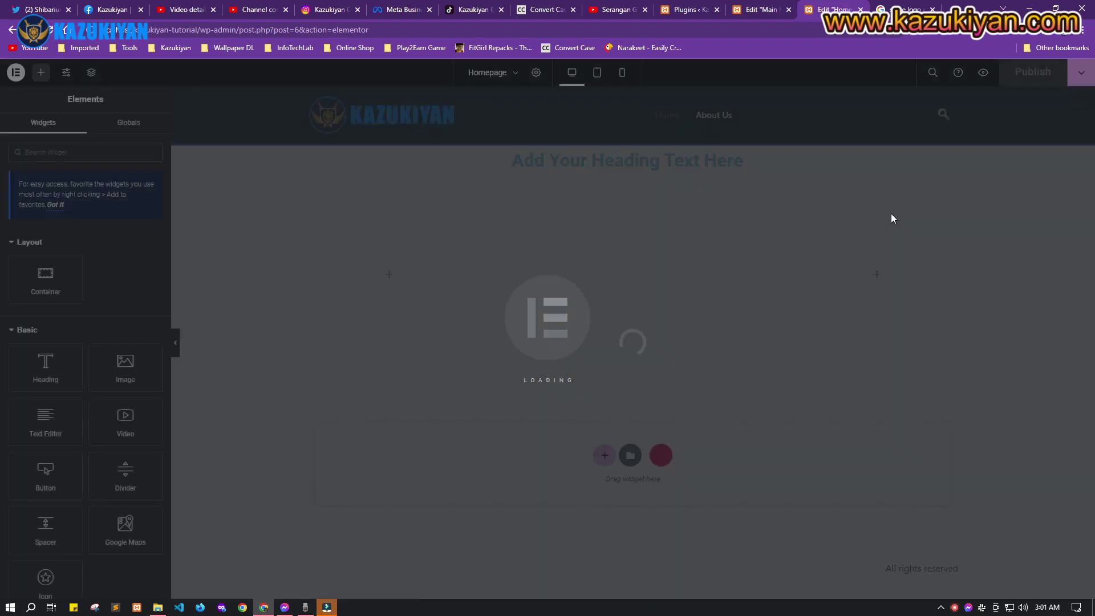
pyautogui.scroll(-5, 1066, 397)
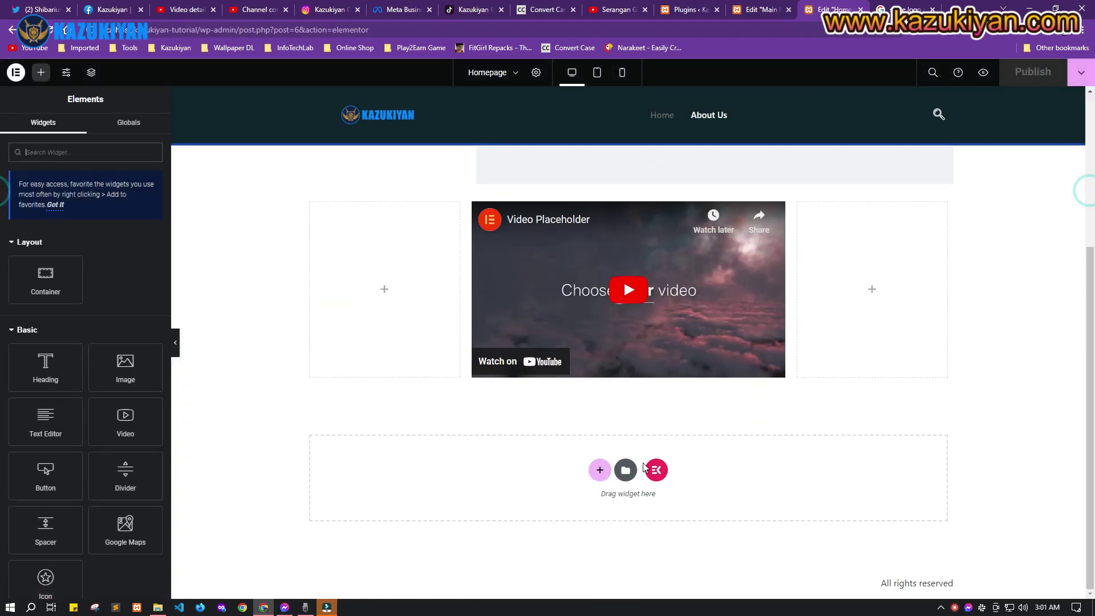
pyautogui.click(600, 470)
pyautogui.click(597, 512)
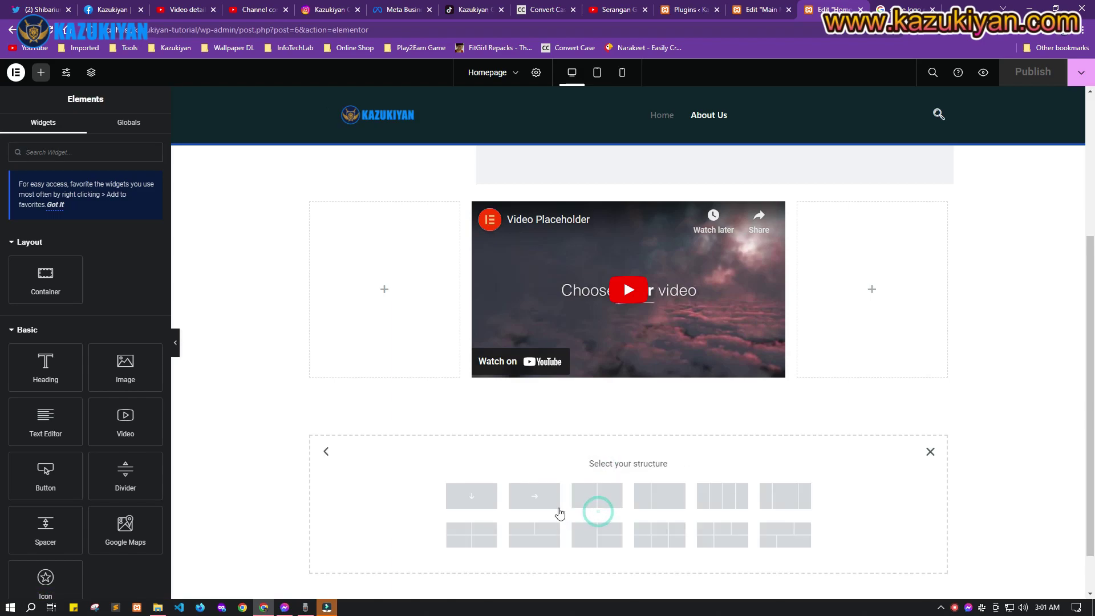
pyautogui.click(534, 499)
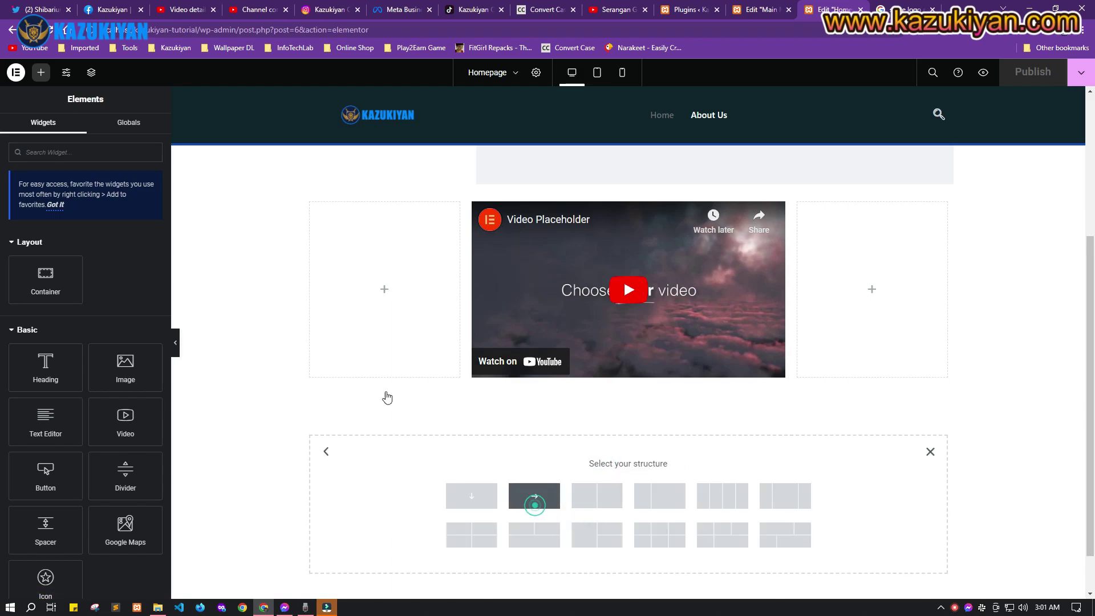
# Add a Text Editor widget to the new container and center the container's items with Justify Content and Align Items
pyautogui.click(41, 72)
pyautogui.scroll(-4, 83, 350)
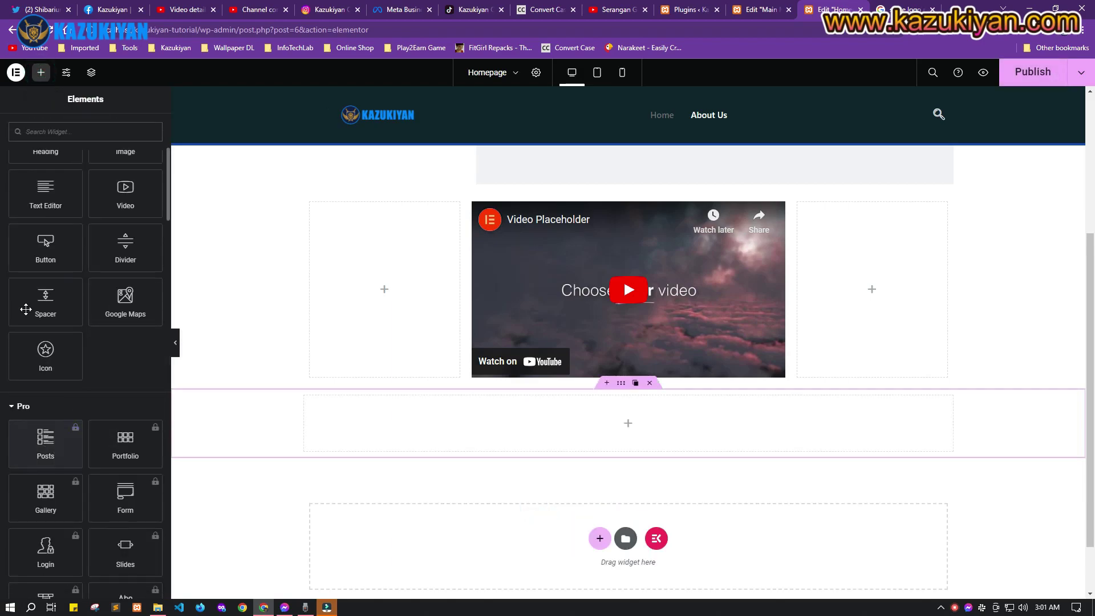
pyautogui.moveTo(46, 191); pyautogui.dragTo(576, 411)
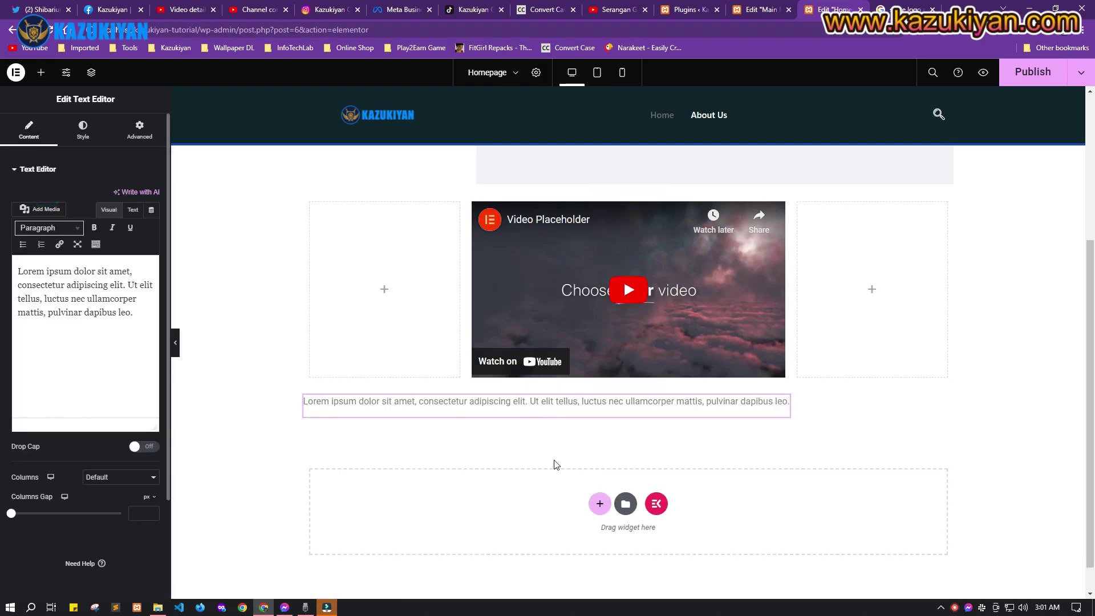
pyautogui.click(449, 393)
pyautogui.click(49, 391)
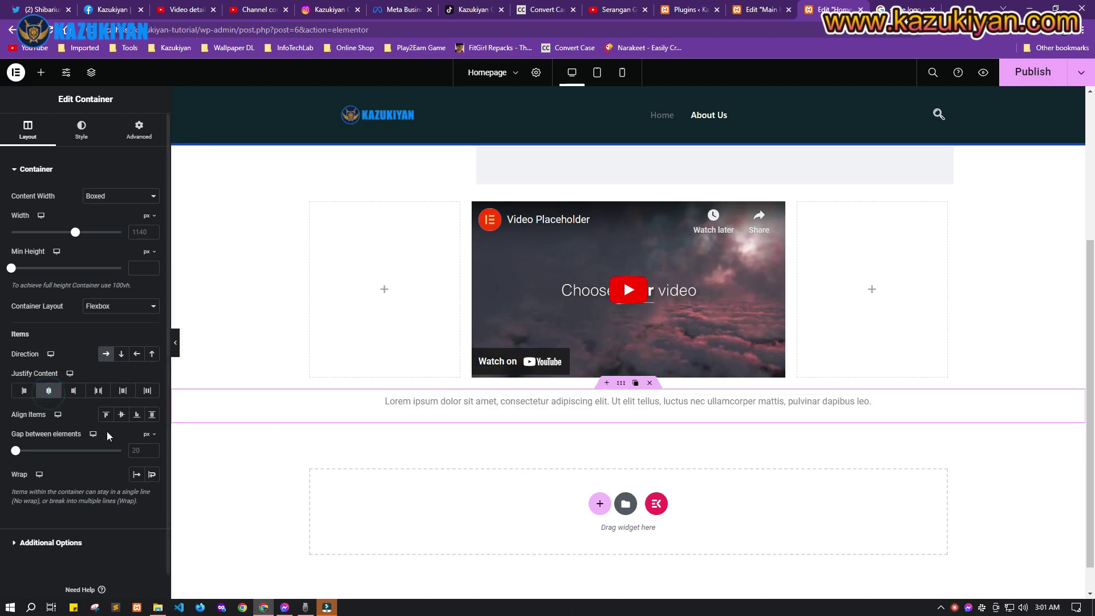
pyautogui.click(120, 414)
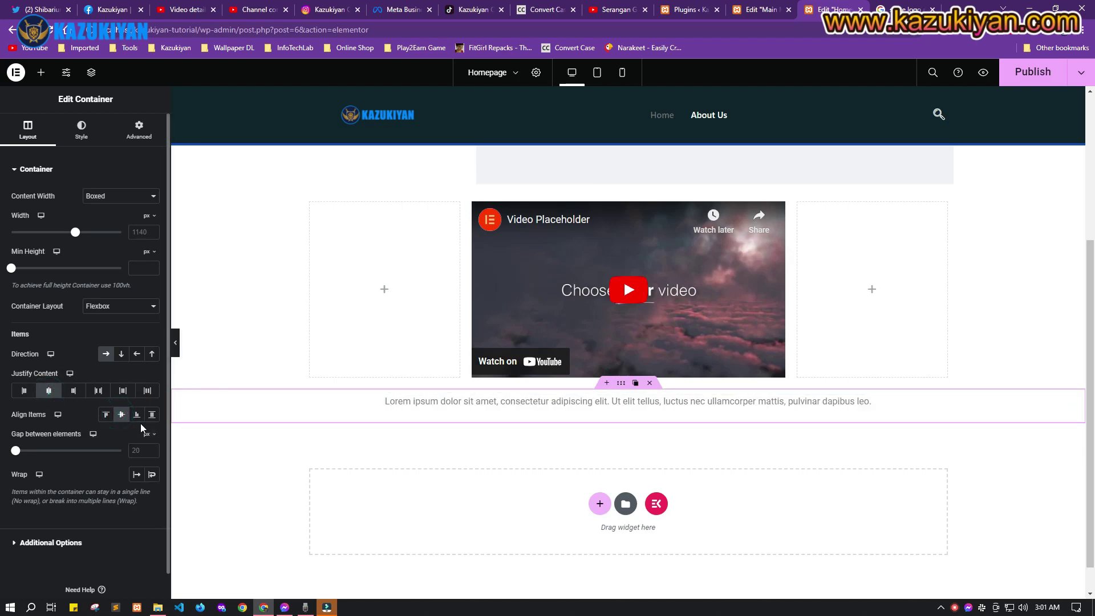
# Switch the new Text Editor widget's content to Text mode and publish the home page
pyautogui.click(530, 411)
pyautogui.click(528, 409)
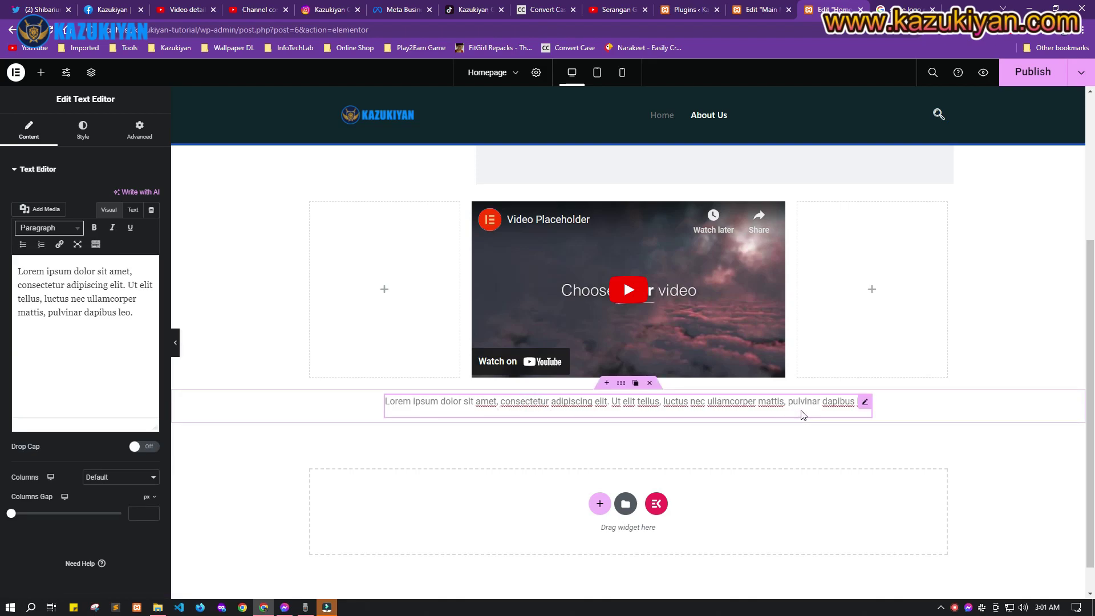
pyautogui.click(133, 210)
pyautogui.click(107, 301)
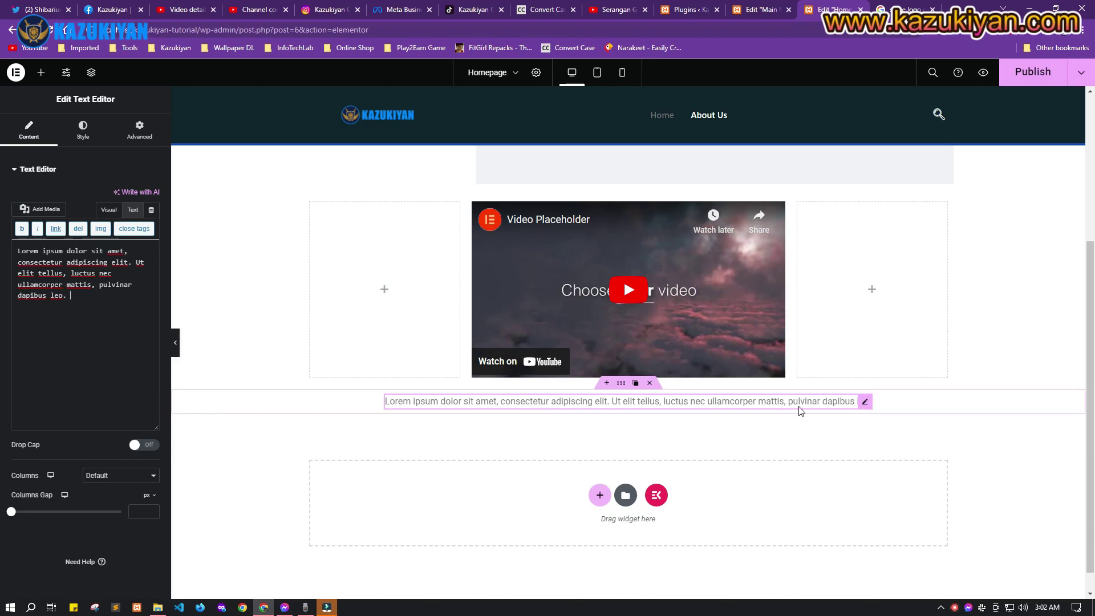
pyautogui.click(1029, 73)
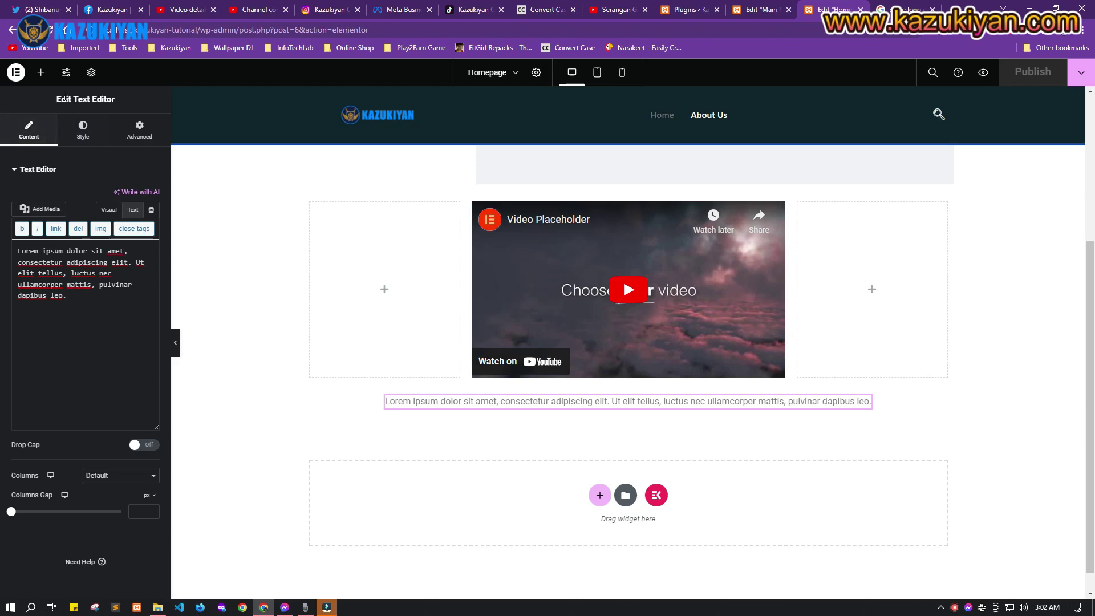
# Add a Google Maps widget beside the paragraph in the new container and publish the home page
pyautogui.click(41, 72)
pyautogui.scroll(-4, 129, 396)
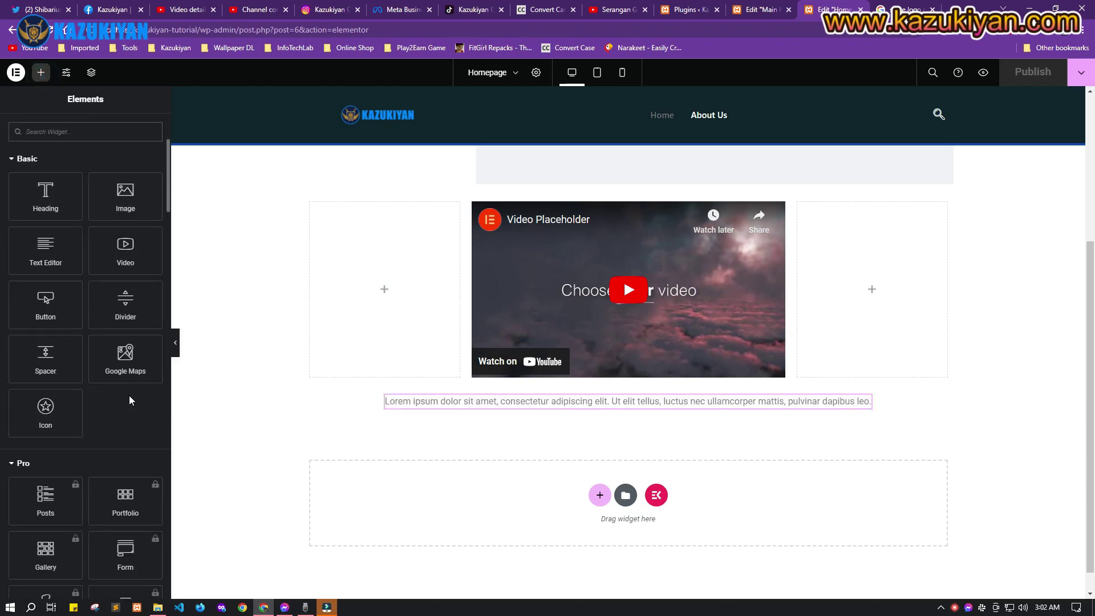
pyautogui.moveTo(125, 299); pyautogui.dragTo(692, 406)
pyautogui.scroll(-2, 631, 425)
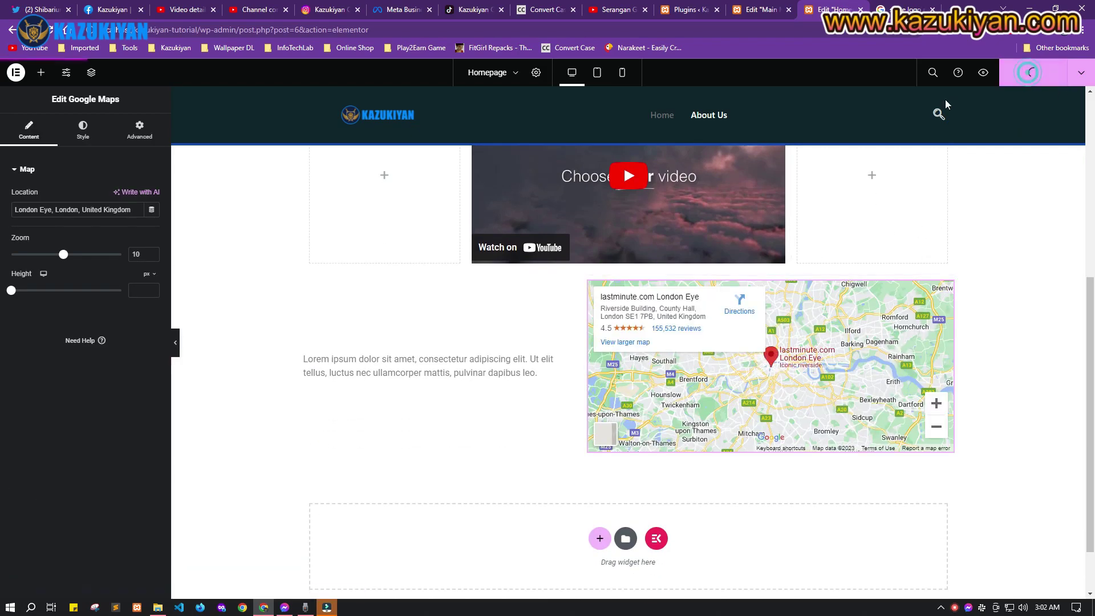
# Publish the home page and preview it, checking how the sticky header behaves while scrolling
pyautogui.click(1029, 78)
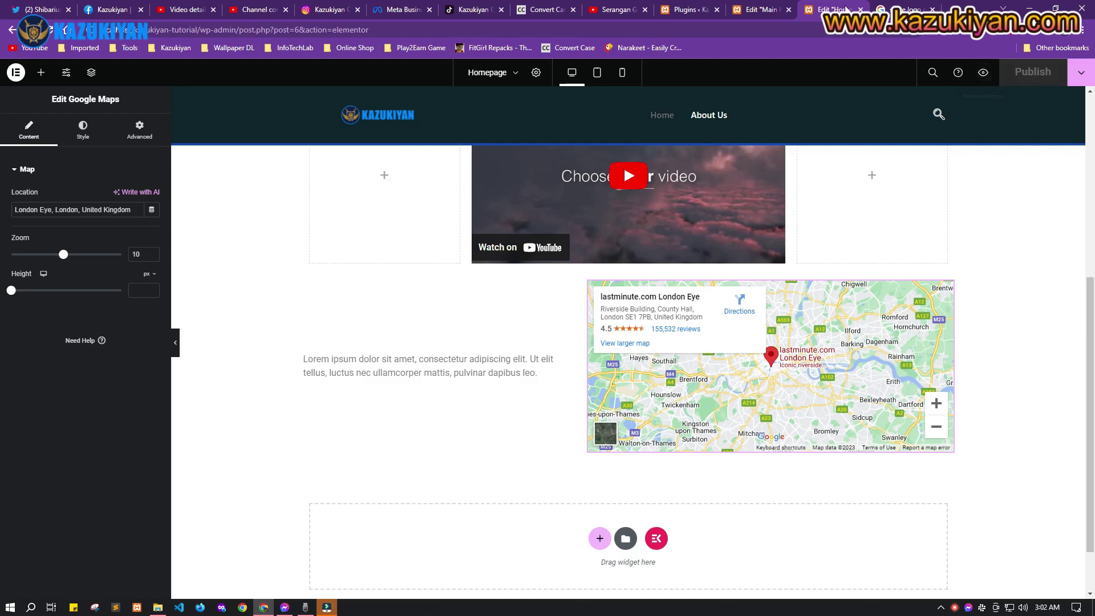
pyautogui.click(984, 76)
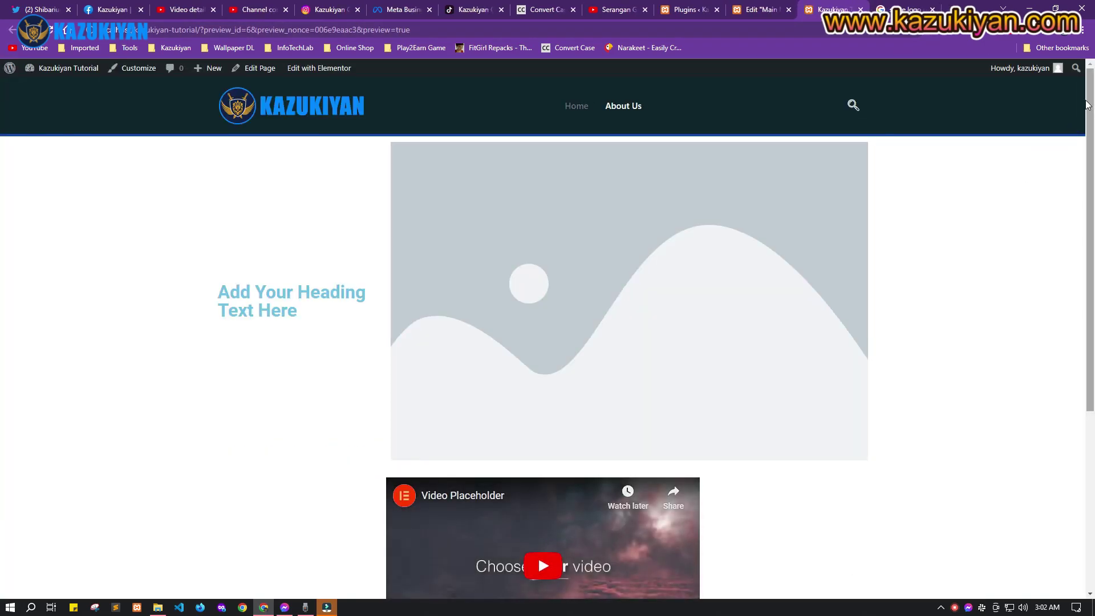
pyautogui.moveTo(1089, 105); pyautogui.dragTo(1022, 108)
# Return to the Main Menu Header template in tablet view and set the Nav Menu's wrapper background color to global Light
pyautogui.click(741, 6)
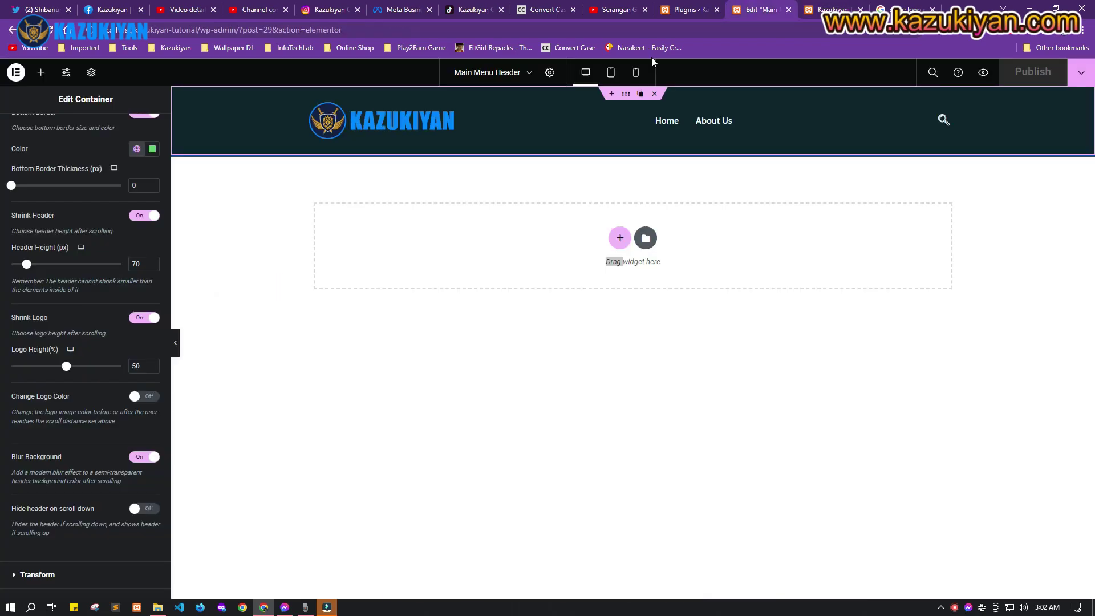
pyautogui.click(617, 74)
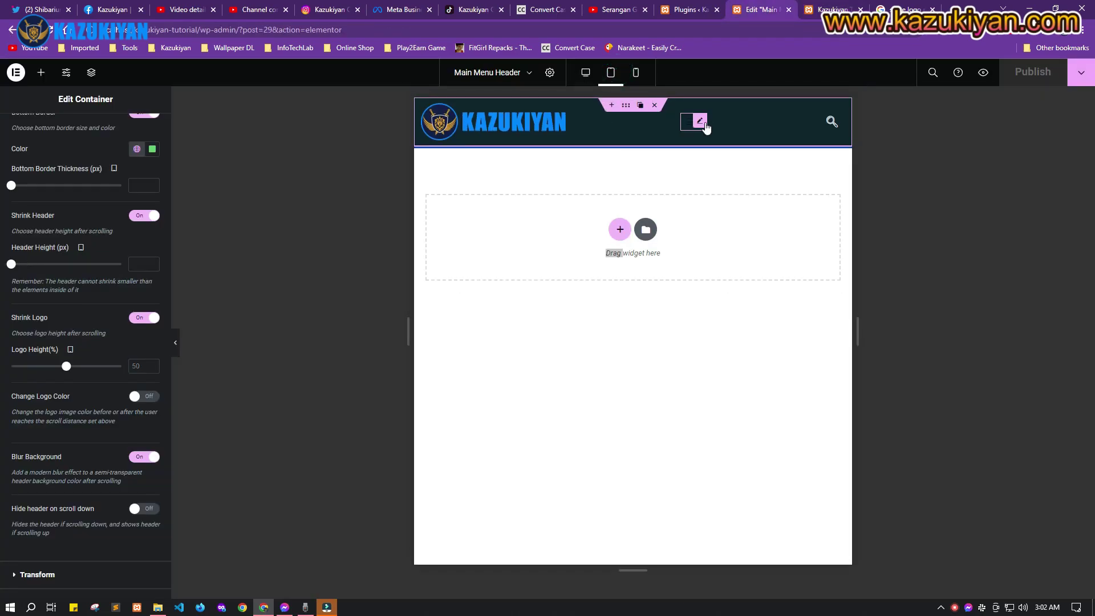
pyautogui.click(700, 121)
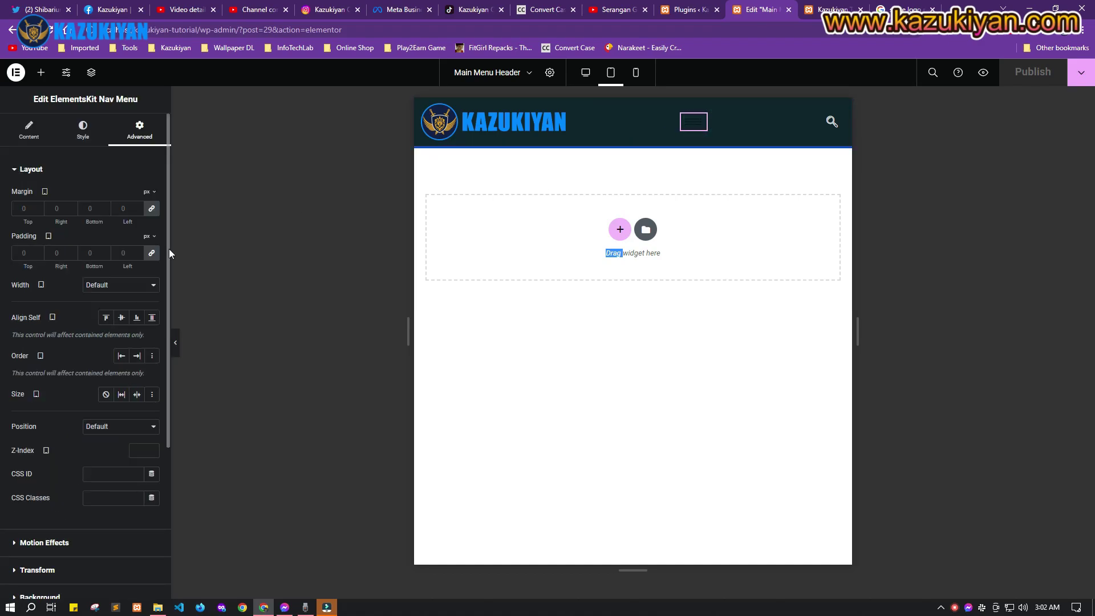
pyautogui.click(79, 140)
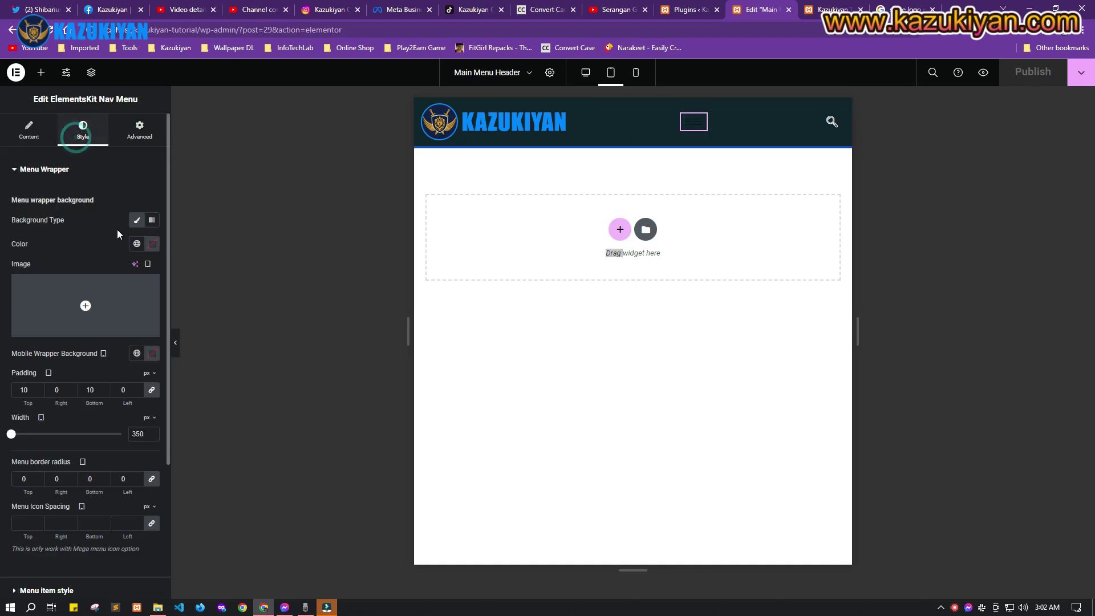
pyautogui.click(137, 243)
pyautogui.click(75, 373)
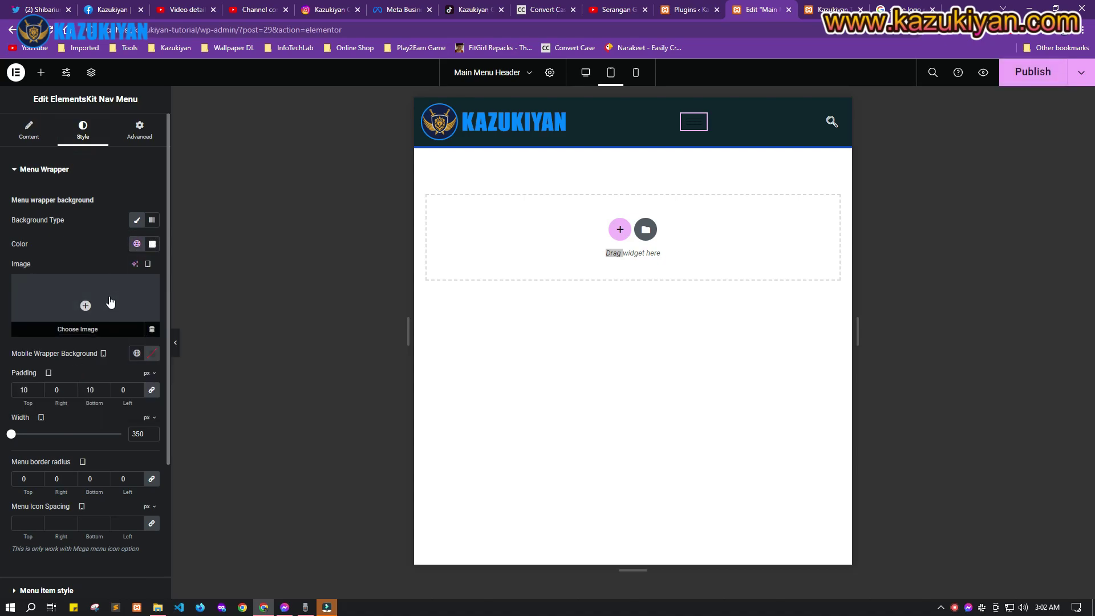
# Give the Nav Menu's items a solid background in the global Light color for their normal state
pyautogui.scroll(-3, 114, 391)
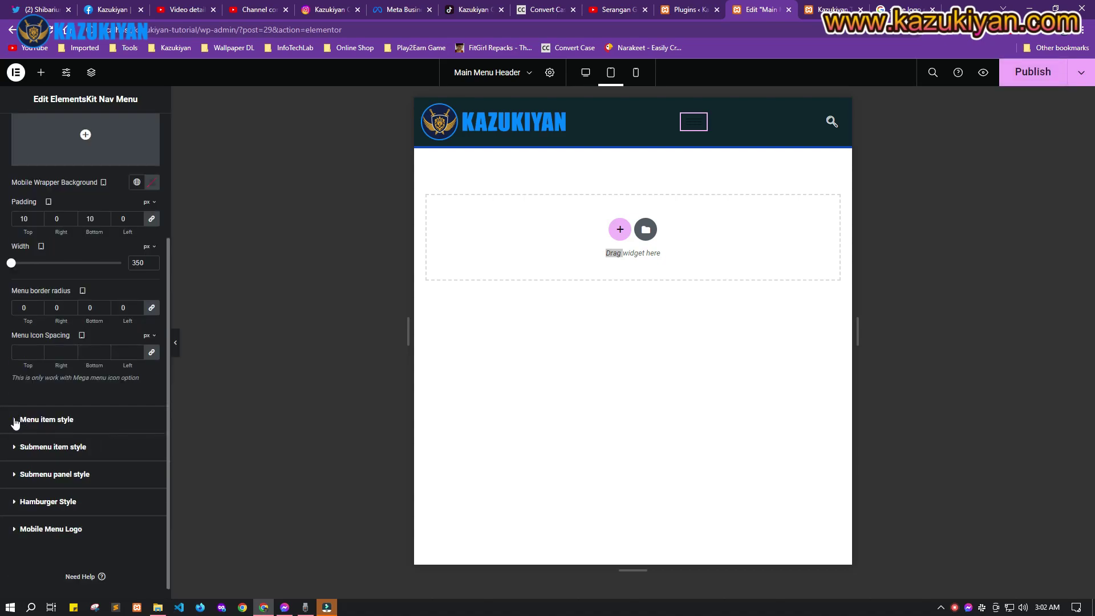
pyautogui.click(41, 419)
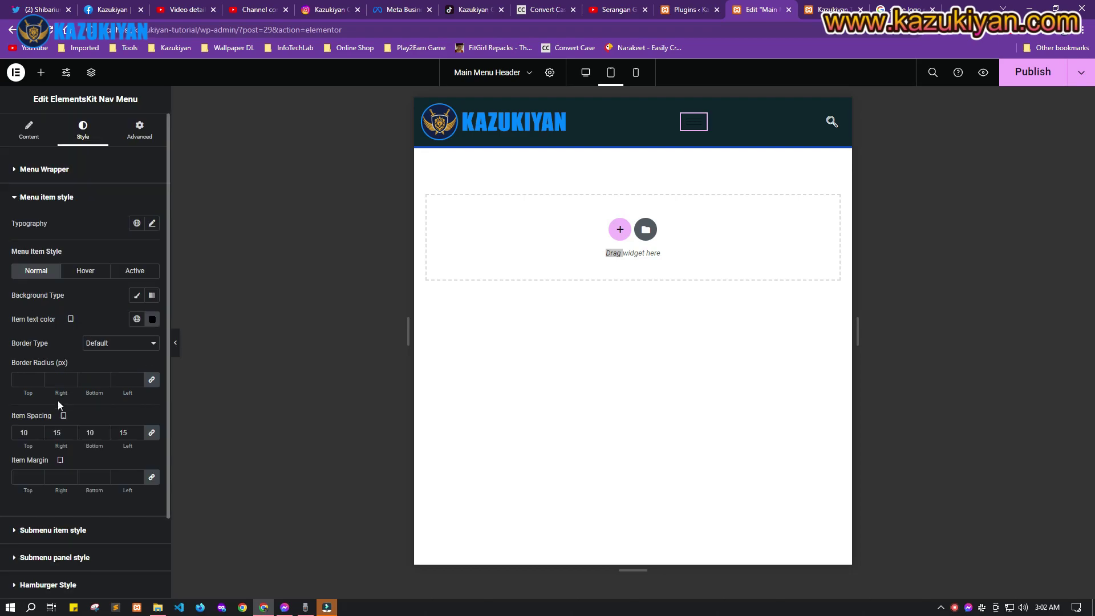
pyautogui.click(136, 296)
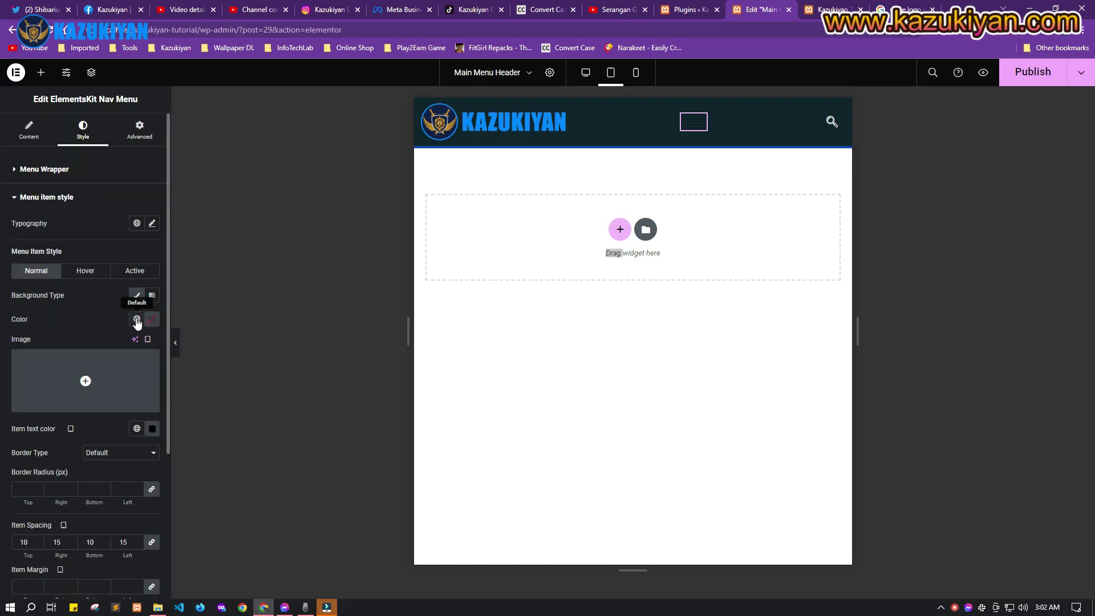
pyautogui.click(137, 318)
pyautogui.click(70, 450)
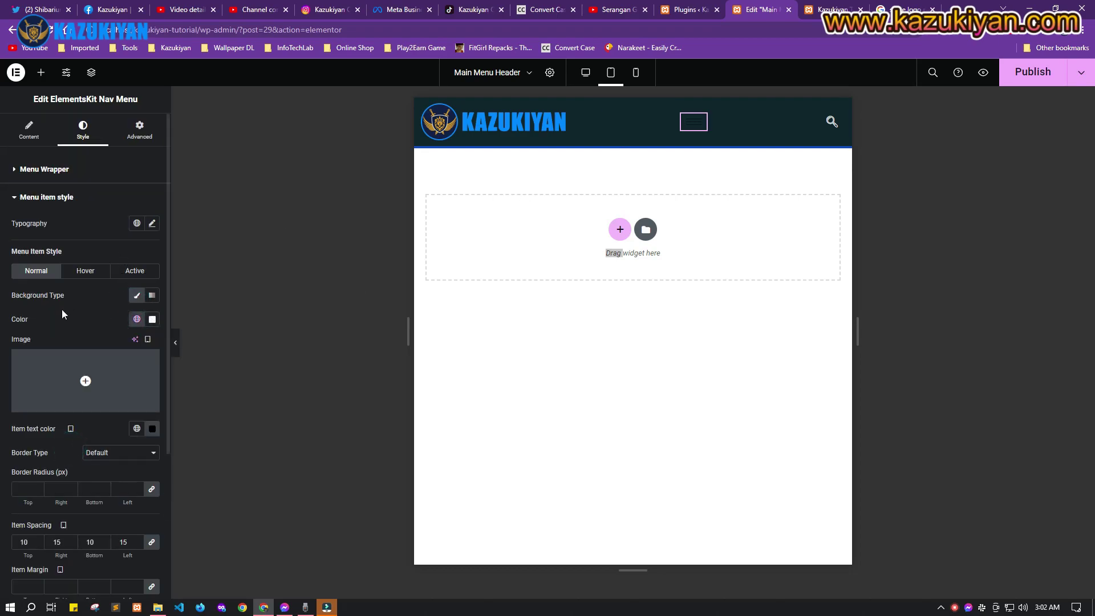
# Set the Nav Menu's normal item text color to the global Light color for tablet
pyautogui.scroll(-1, 112, 370)
pyautogui.scroll(-2, 116, 384)
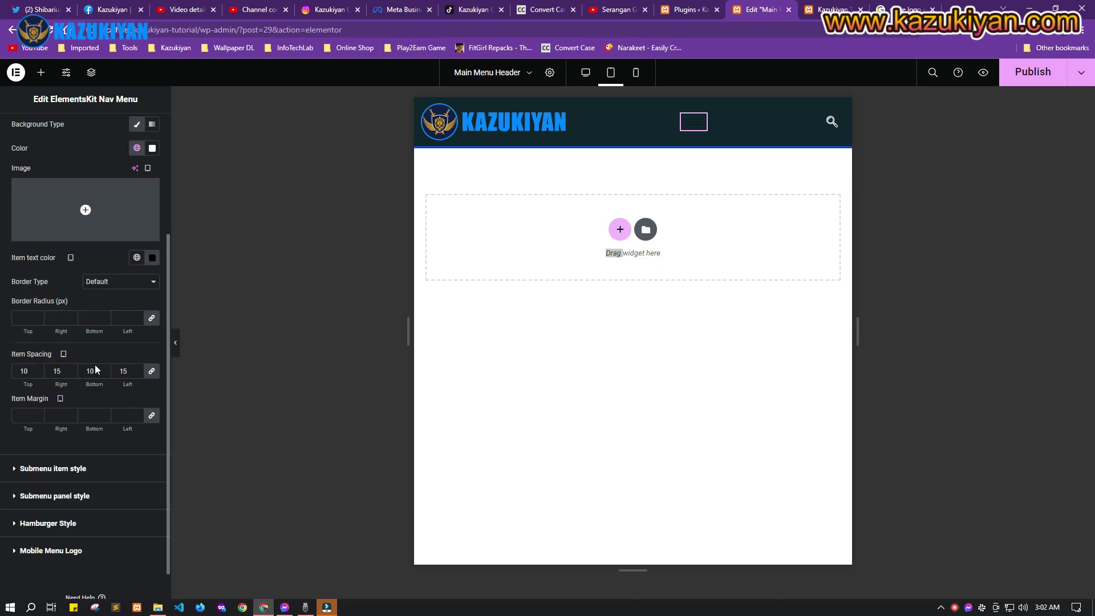
pyautogui.click(135, 259)
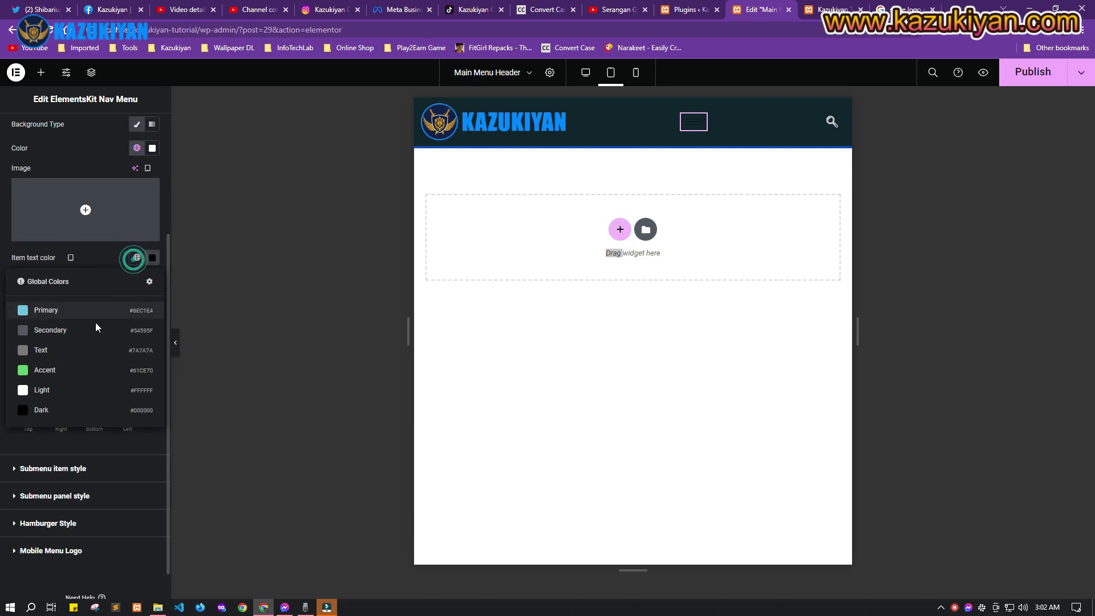
pyautogui.click(66, 382)
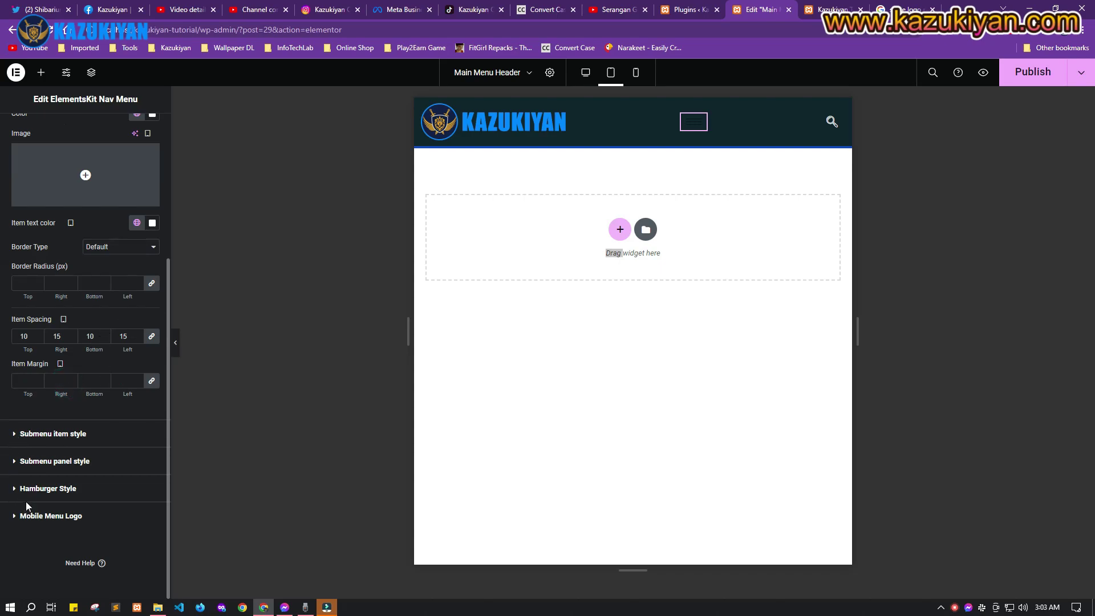
# Set the hamburger toggle's normal icon color to the global Light color
pyautogui.click(40, 489)
pyautogui.scroll(-4, 100, 491)
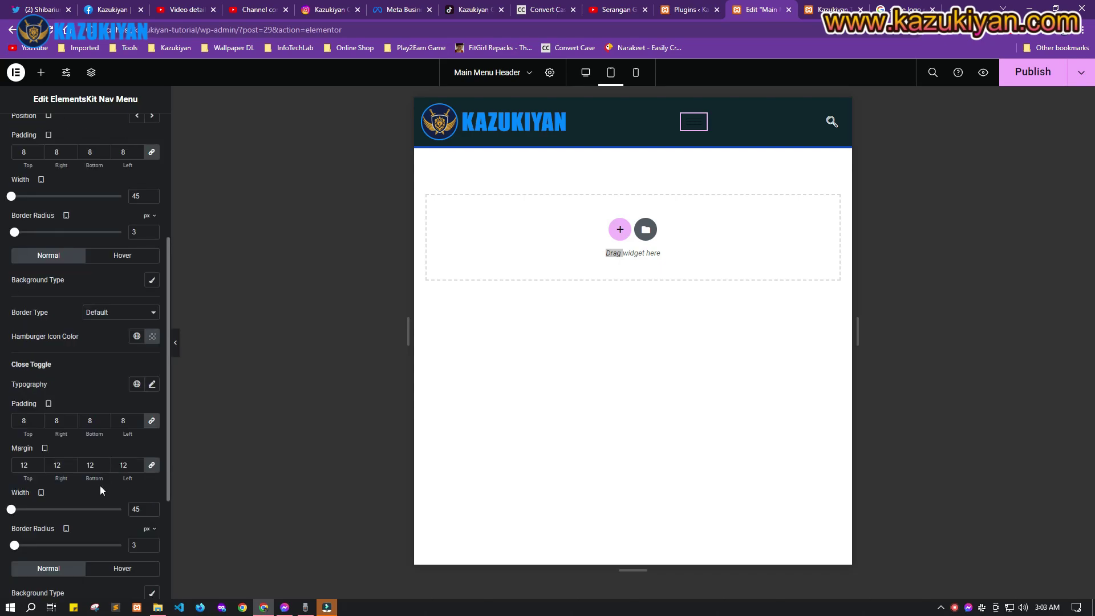
pyautogui.click(136, 336)
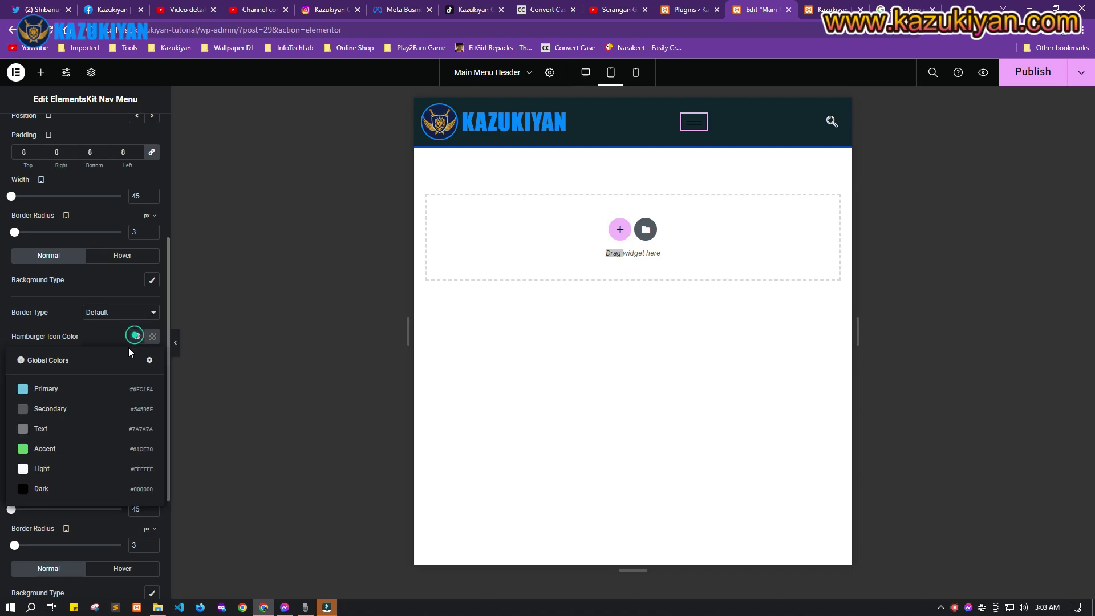
pyautogui.click(45, 468)
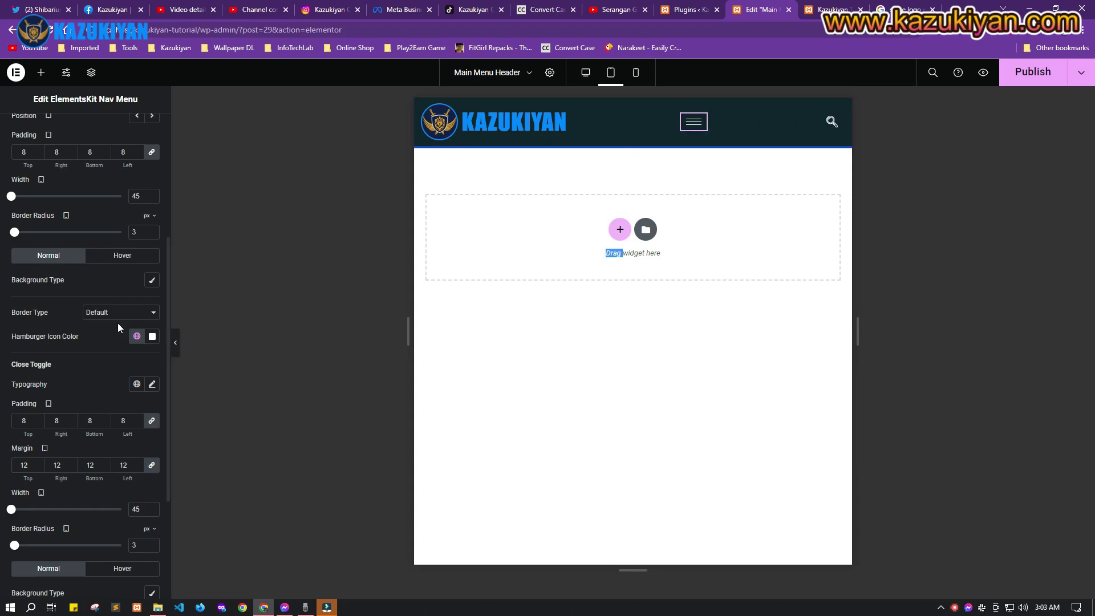
pyautogui.scroll(4, 135, 215)
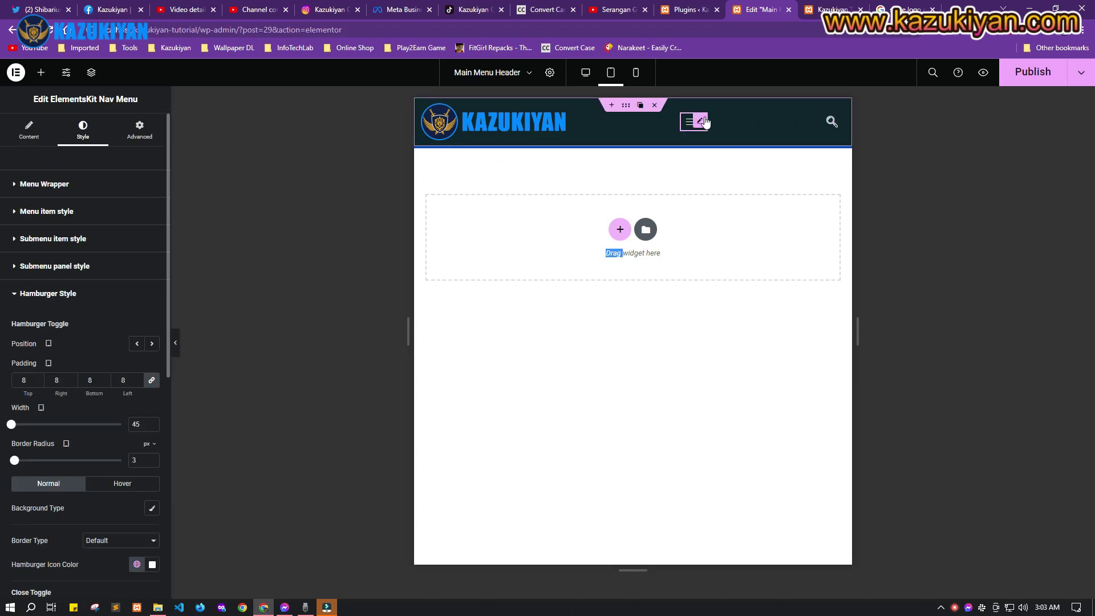
pyautogui.click(139, 128)
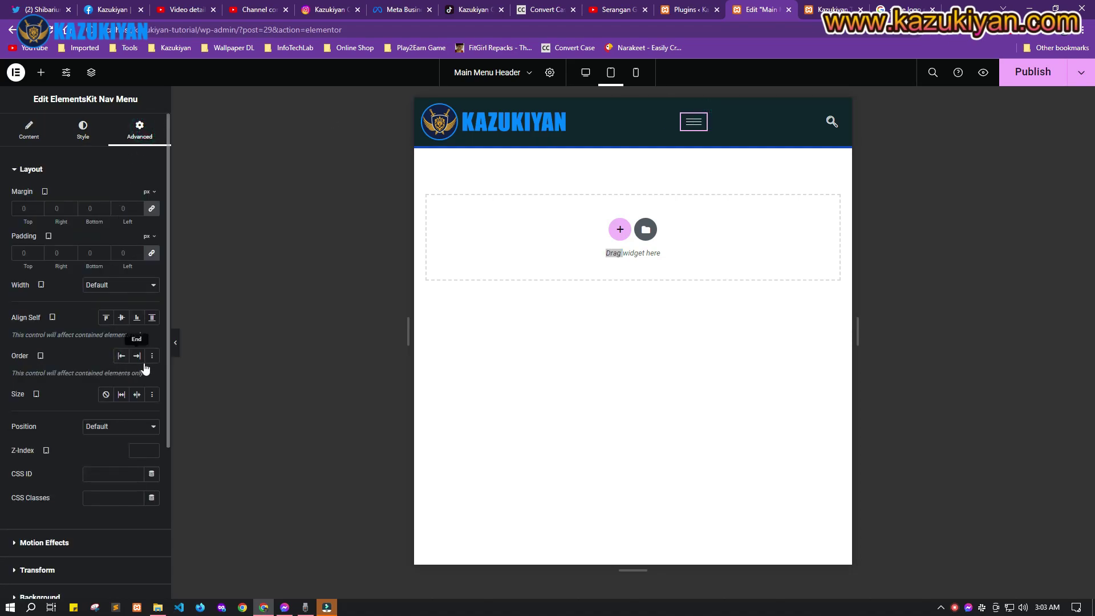
pyautogui.click(138, 356)
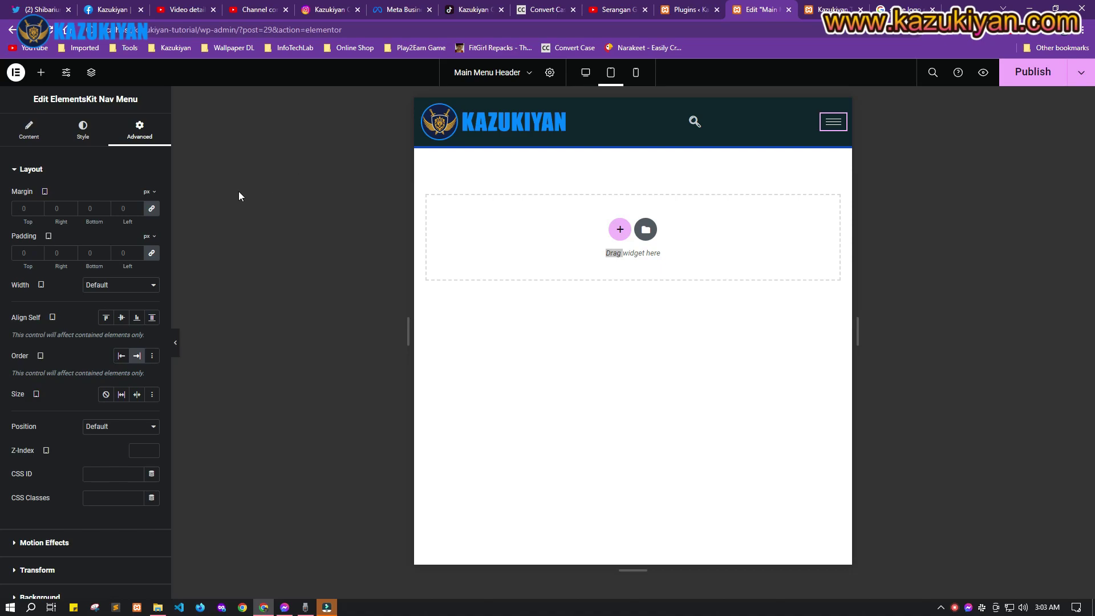
# Try several Justify Content options on the header container in tablet view and settle on Space Evenly
pyautogui.click(623, 104)
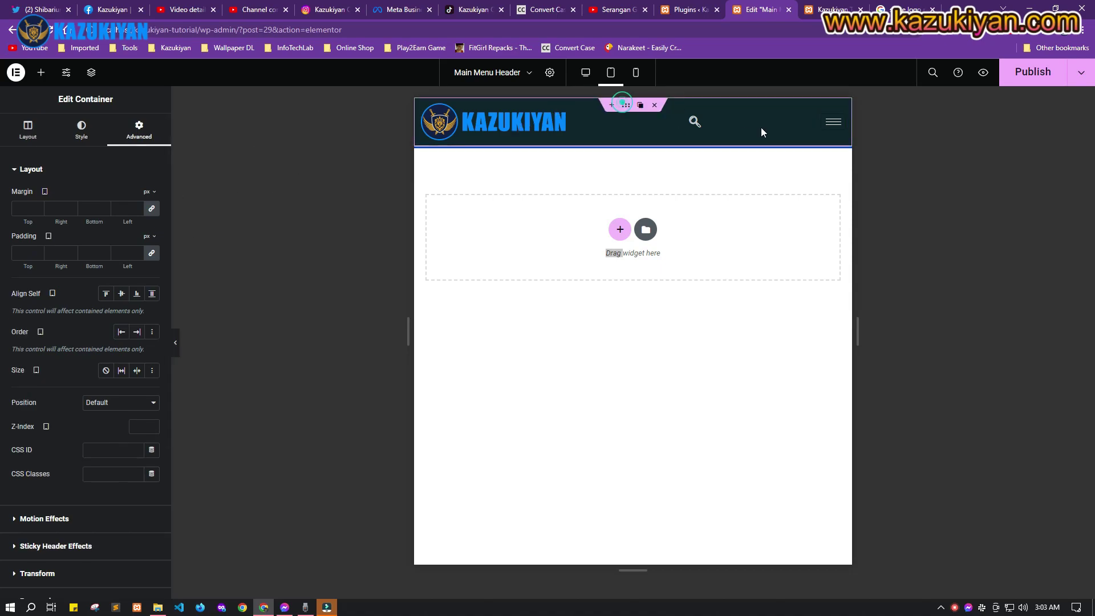
pyautogui.scroll(-2, 117, 357)
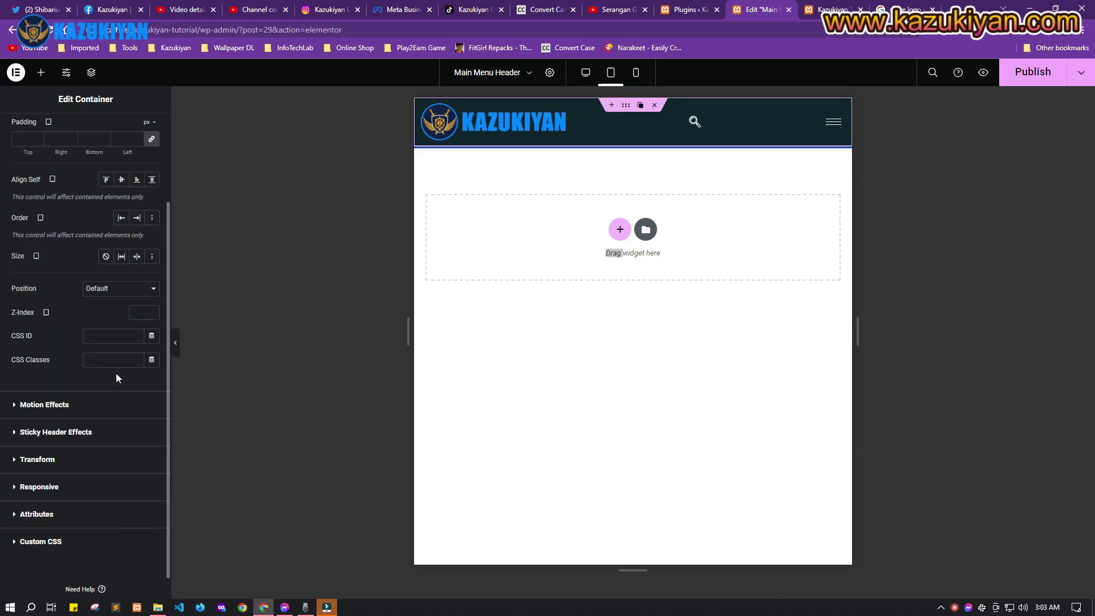
pyautogui.scroll(2, 116, 373)
pyautogui.click(30, 131)
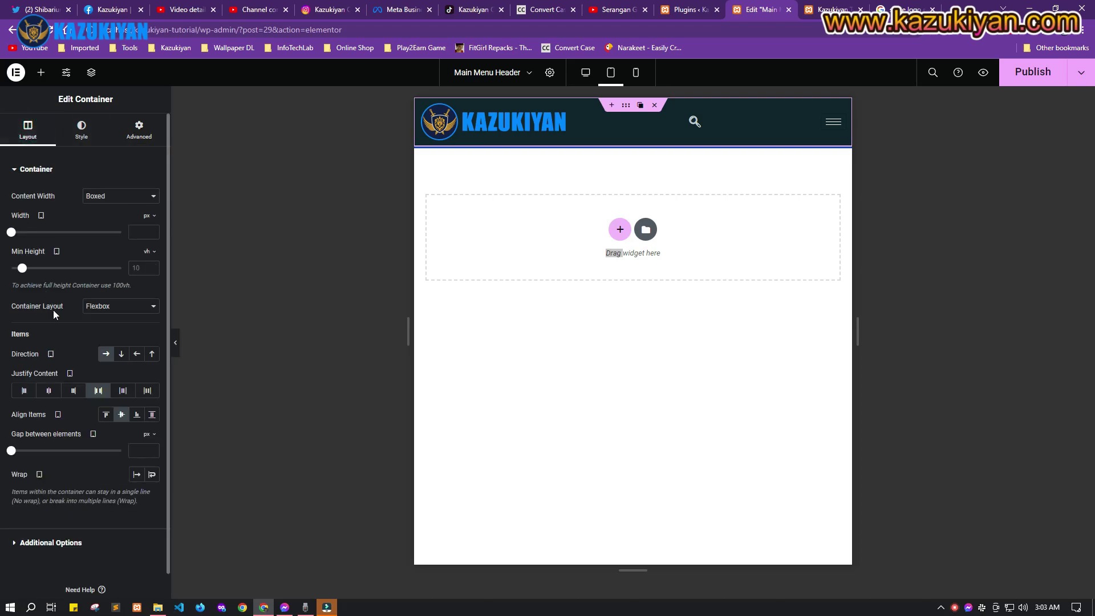
pyautogui.click(120, 391)
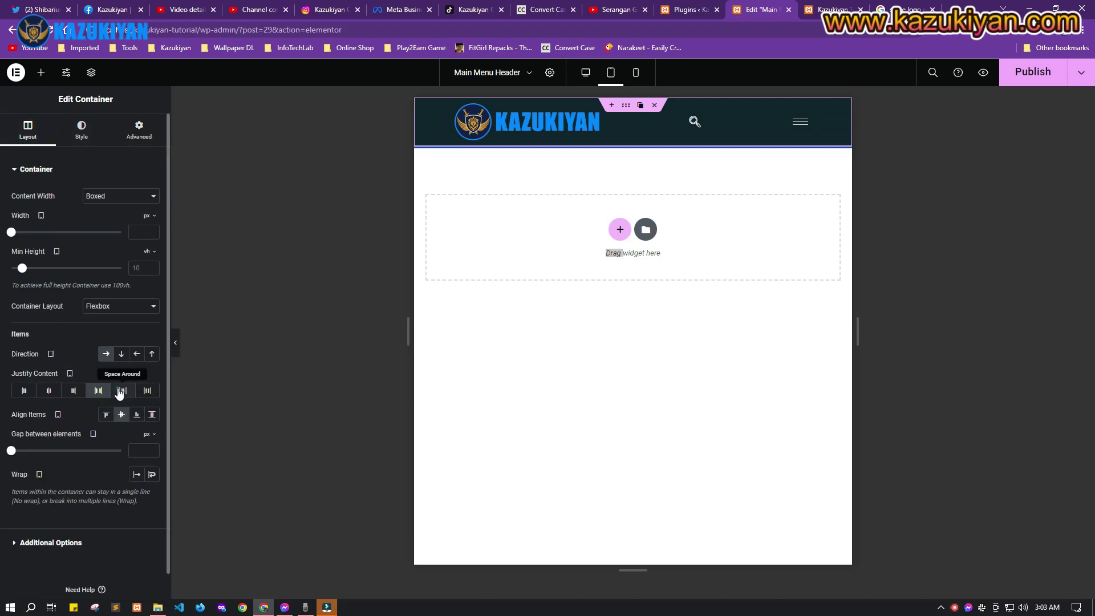
pyautogui.click(72, 392)
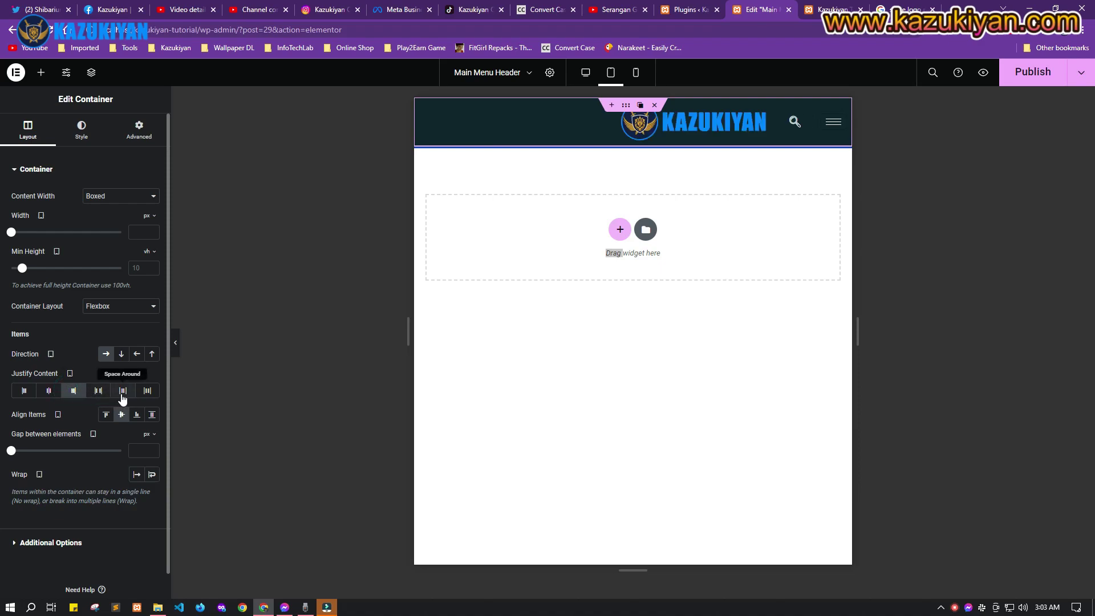
pyautogui.click(50, 391)
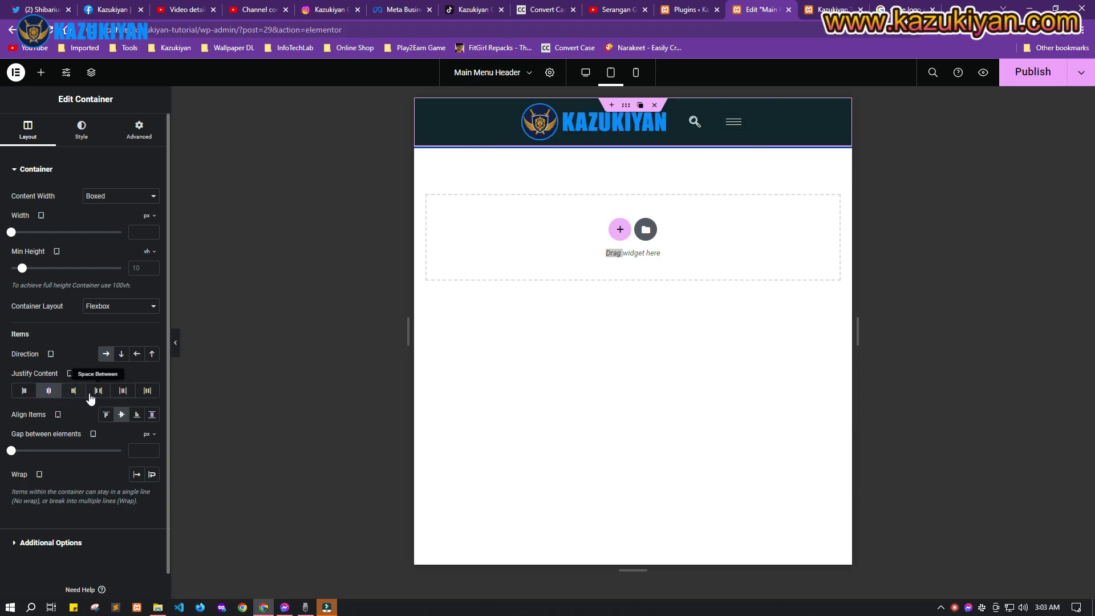
pyautogui.click(143, 391)
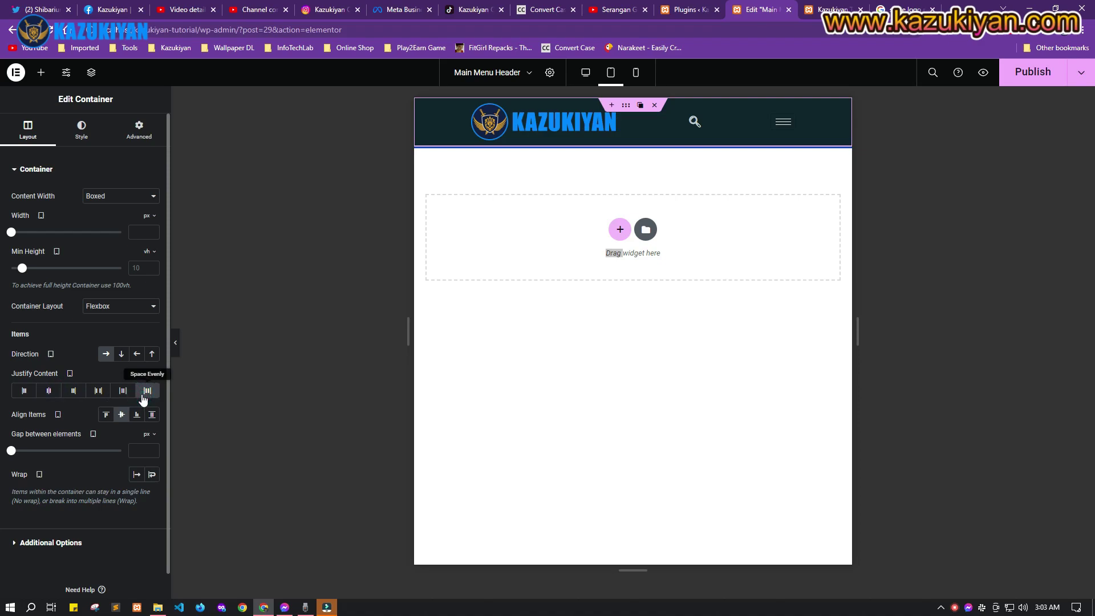
# Test the hamburger menu in the tablet preview by opening, closing and reopening its off-canvas panel
pyautogui.click(785, 122)
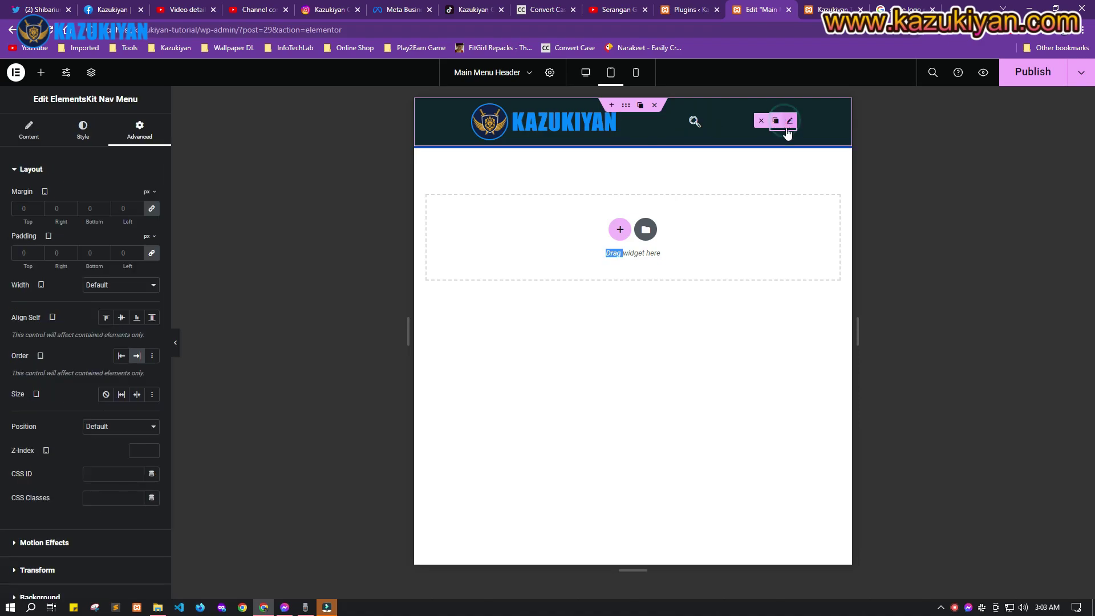
pyautogui.click(786, 129)
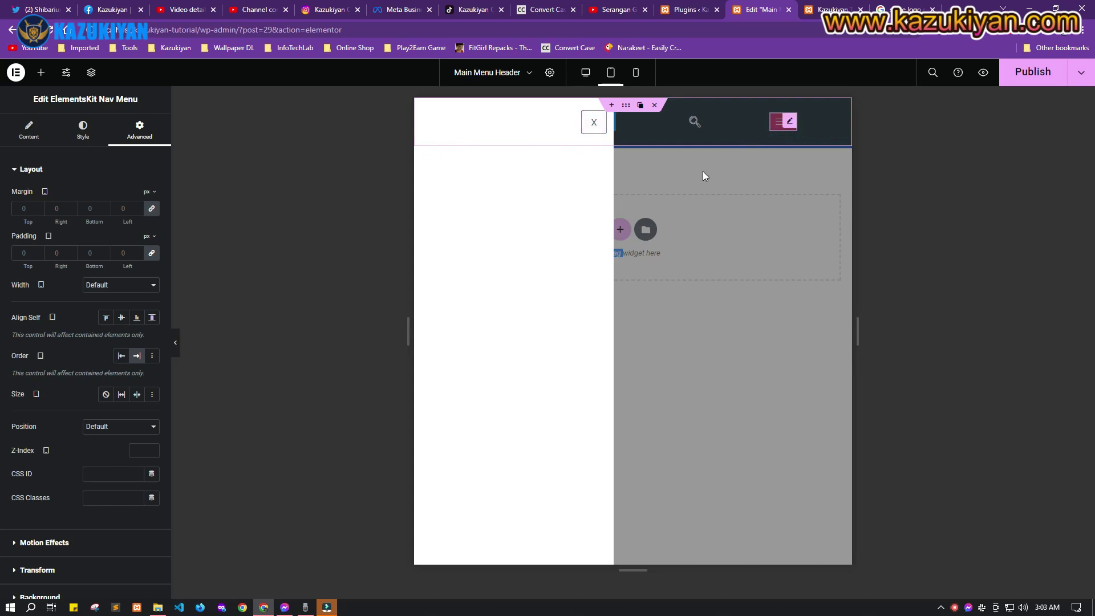
pyautogui.click(704, 174)
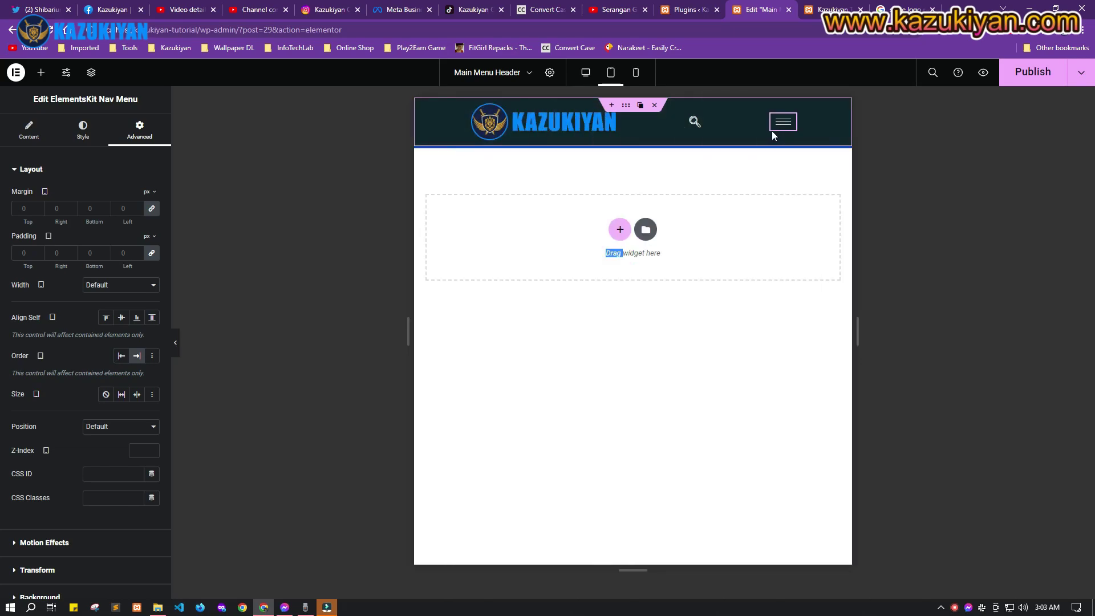
pyautogui.click(775, 129)
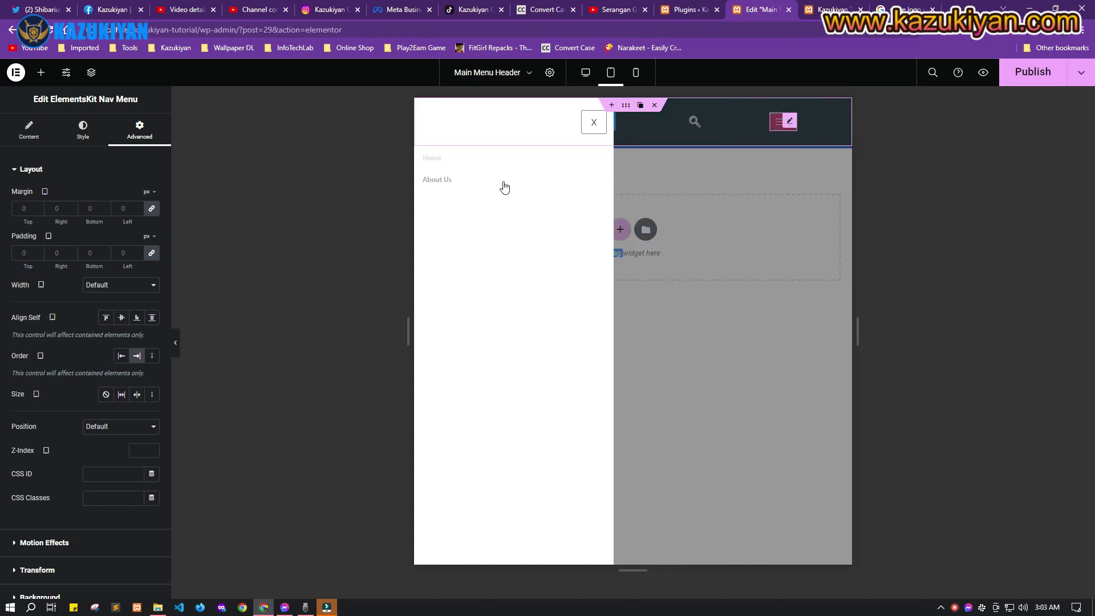
# Set the Nav Menu's submenu panel background to the global Dark color and reopen the off-canvas menu to check it
pyautogui.click(73, 132)
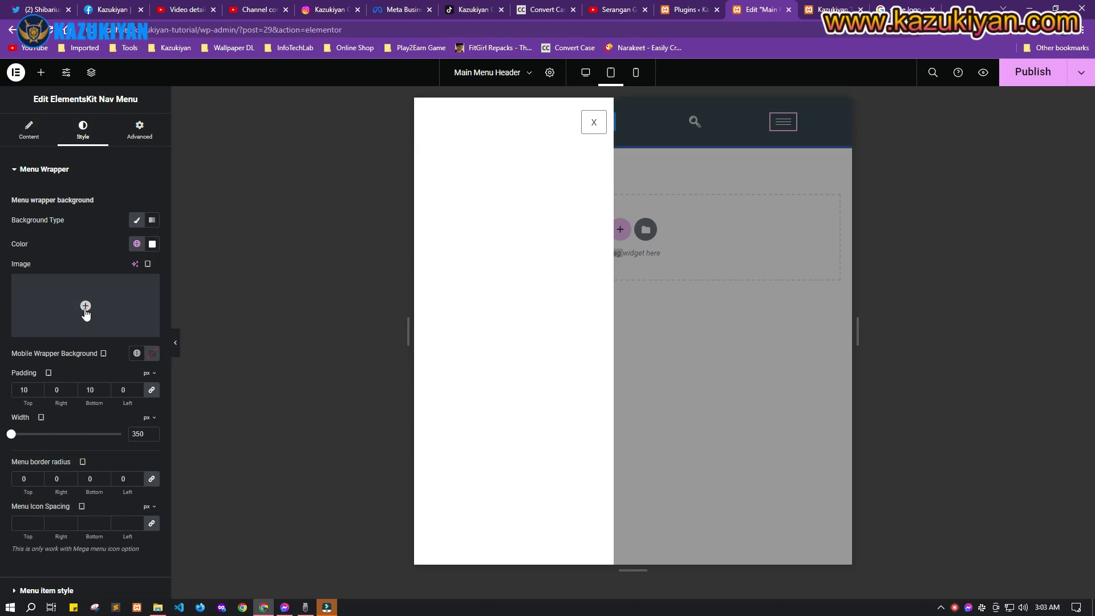
pyautogui.scroll(-3, 80, 395)
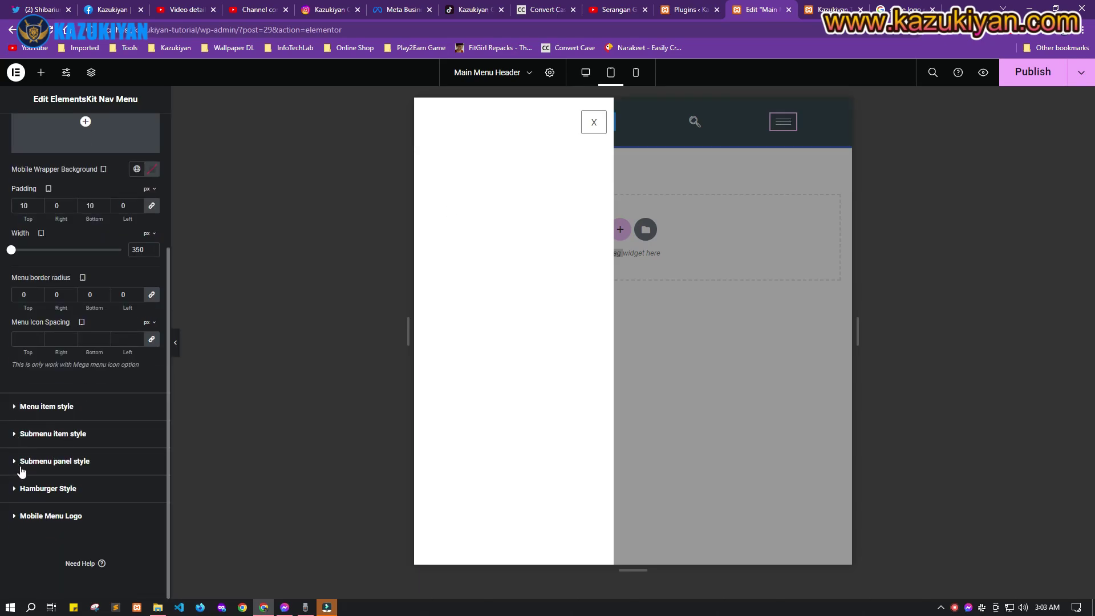
pyautogui.click(21, 469)
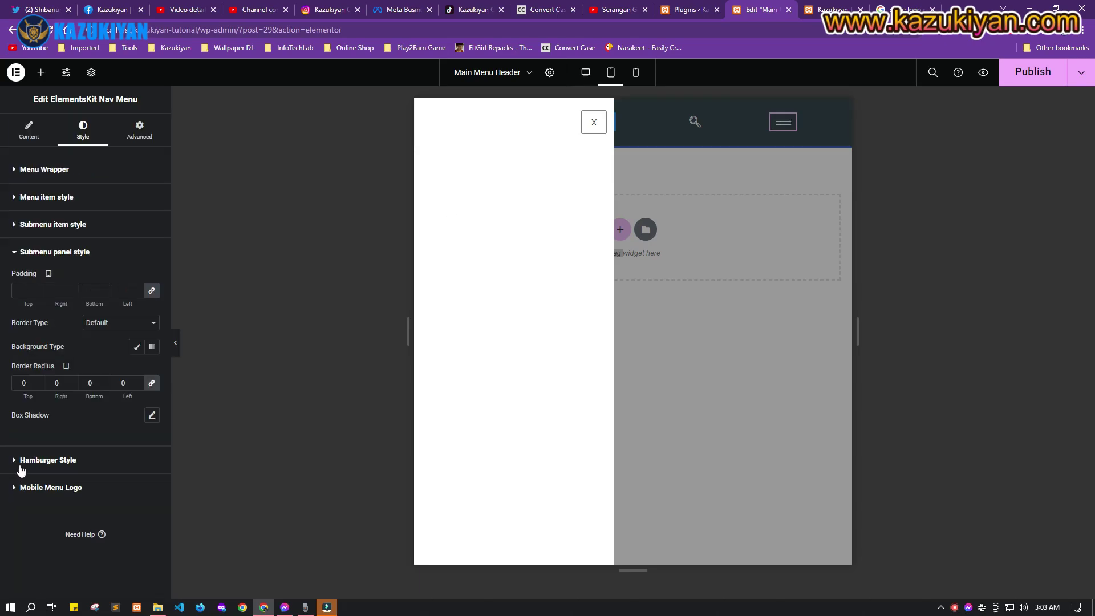
pyautogui.click(135, 348)
pyautogui.click(137, 370)
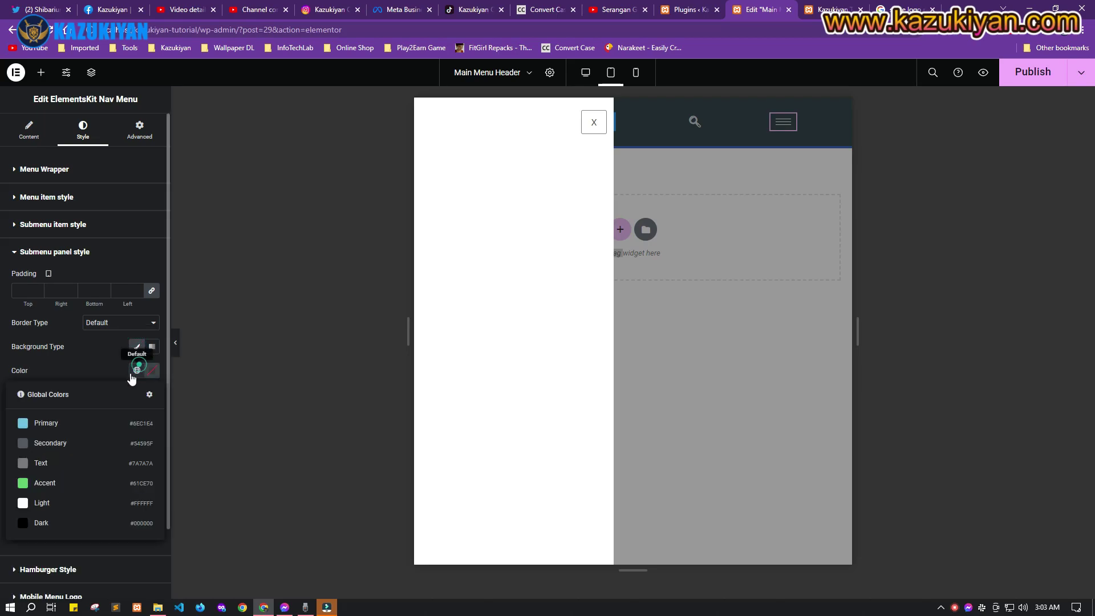
pyautogui.click(52, 525)
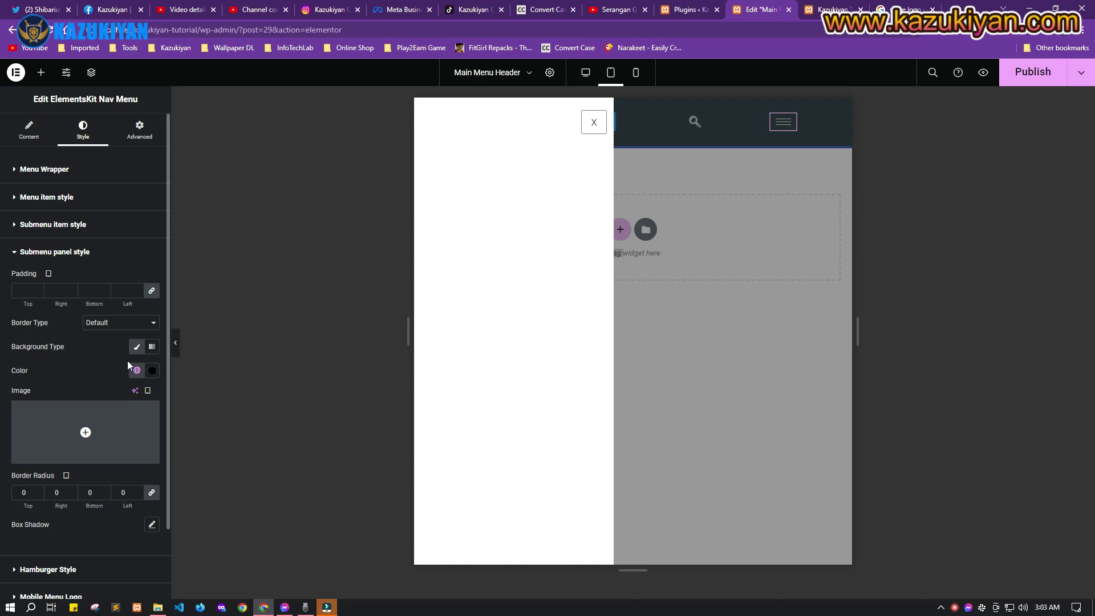
pyautogui.click(726, 143)
pyautogui.click(774, 126)
# Set the menu wrapper background to the global Dark color and make it semi-transparent as #000000C7, checking the off-canvas menu
pyautogui.click(20, 171)
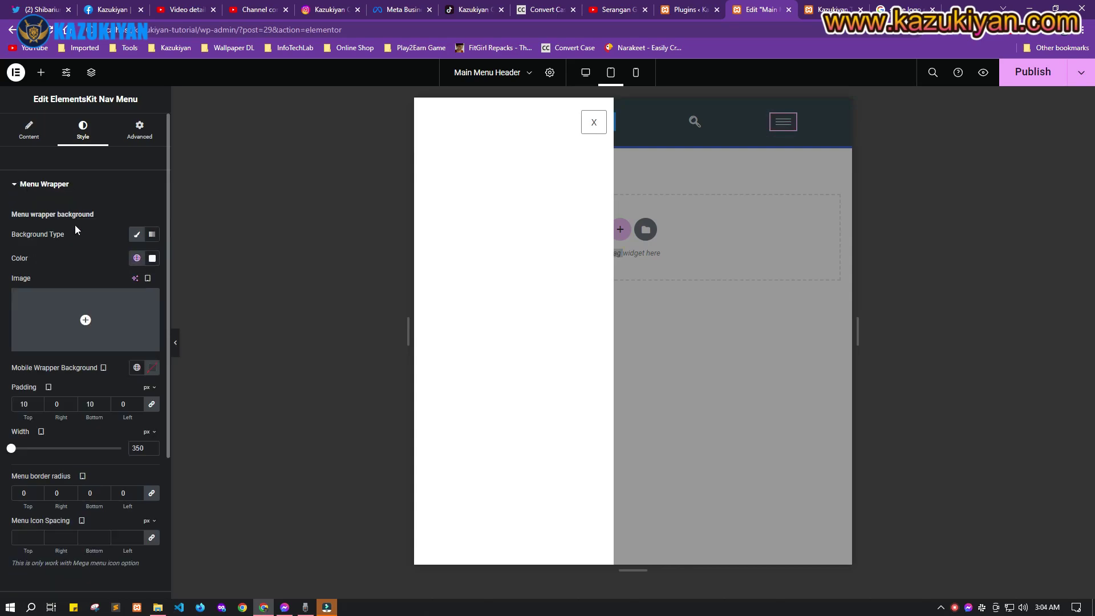
pyautogui.click(137, 259)
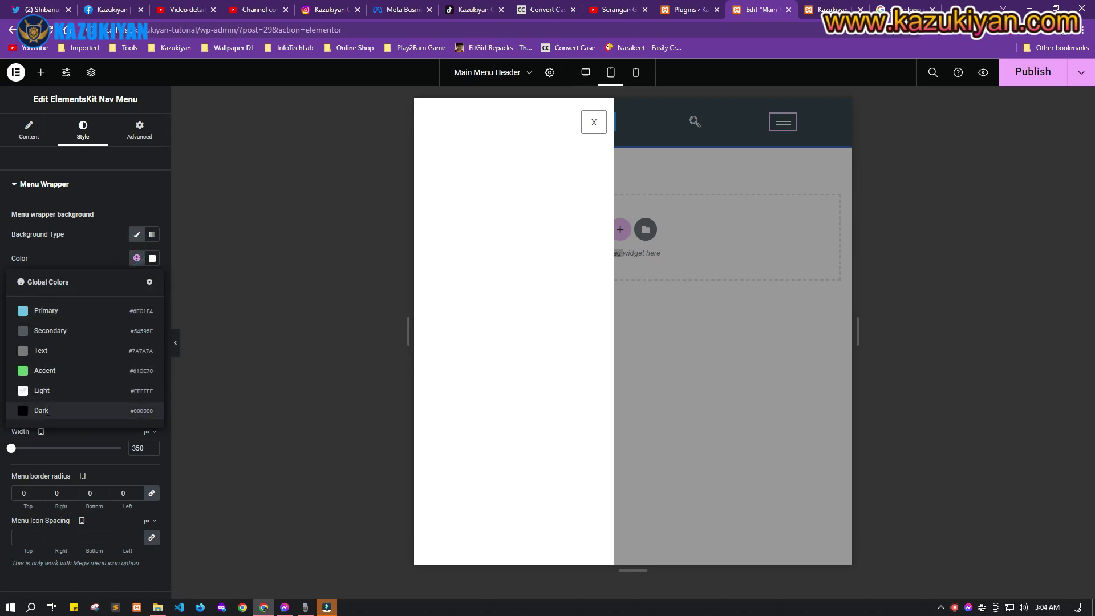
pyautogui.click(47, 409)
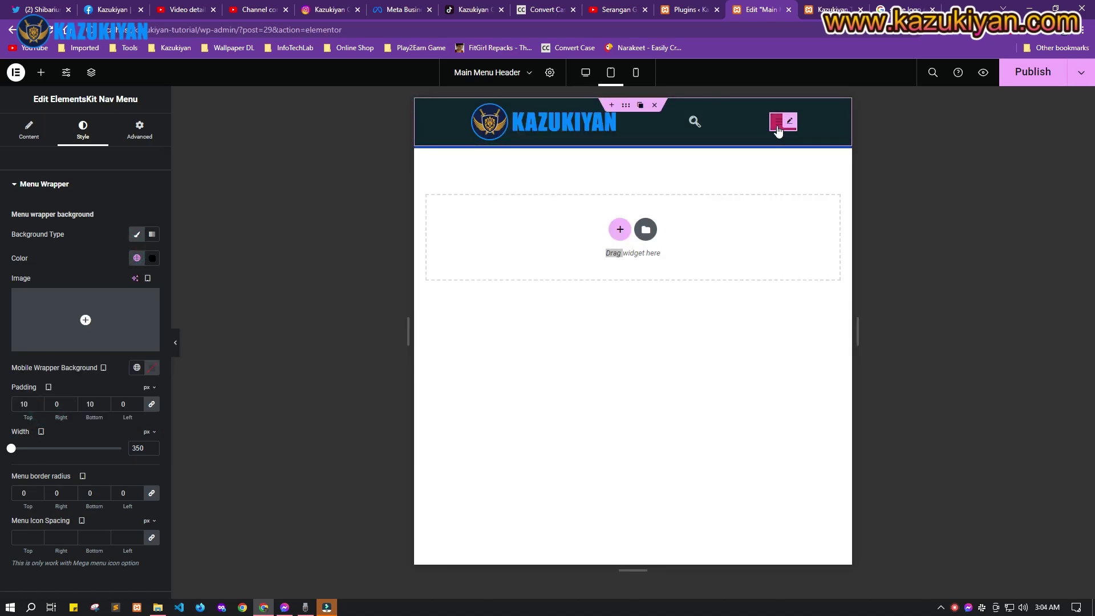
pyautogui.click(777, 127)
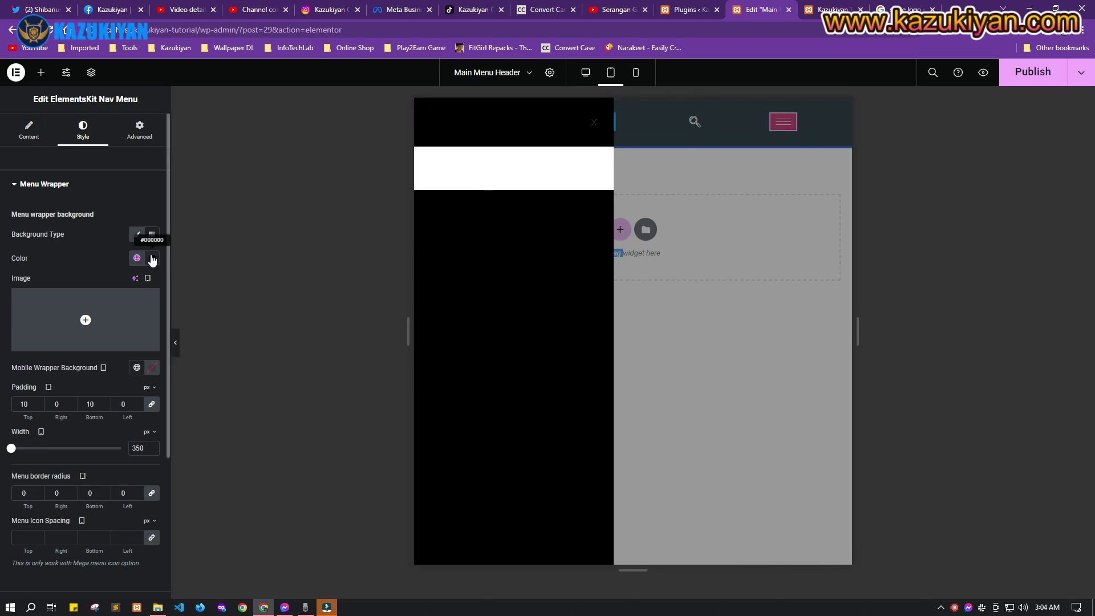
pyautogui.click(152, 258)
pyautogui.click(189, 408)
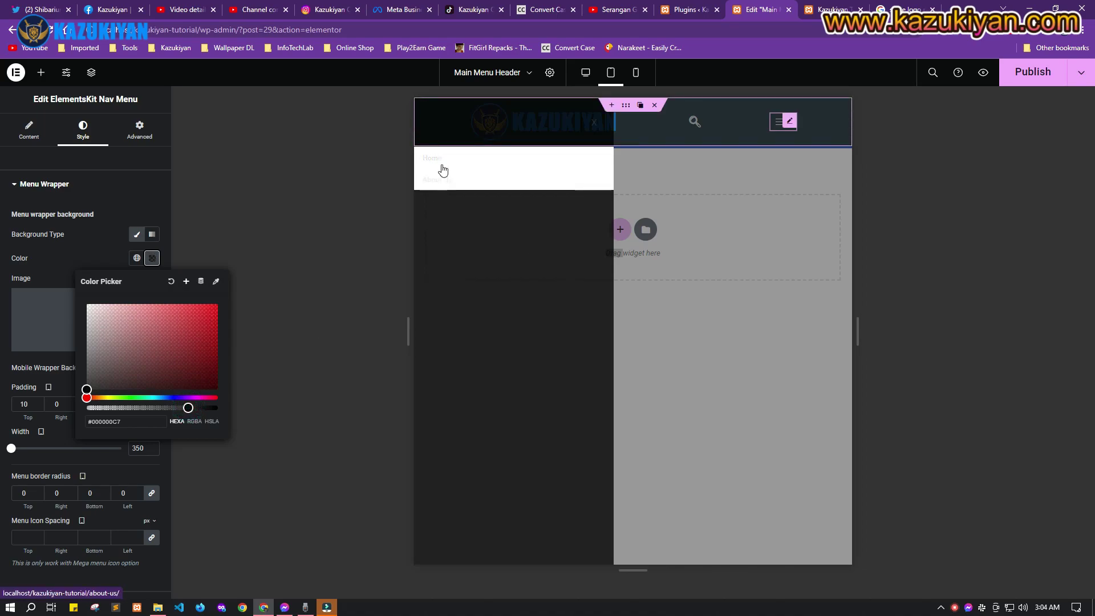
pyautogui.click(51, 364)
# Set the menu items' normal background to the global Primary color and reopen the off-canvas menu to check it
pyautogui.scroll(-3, 104, 375)
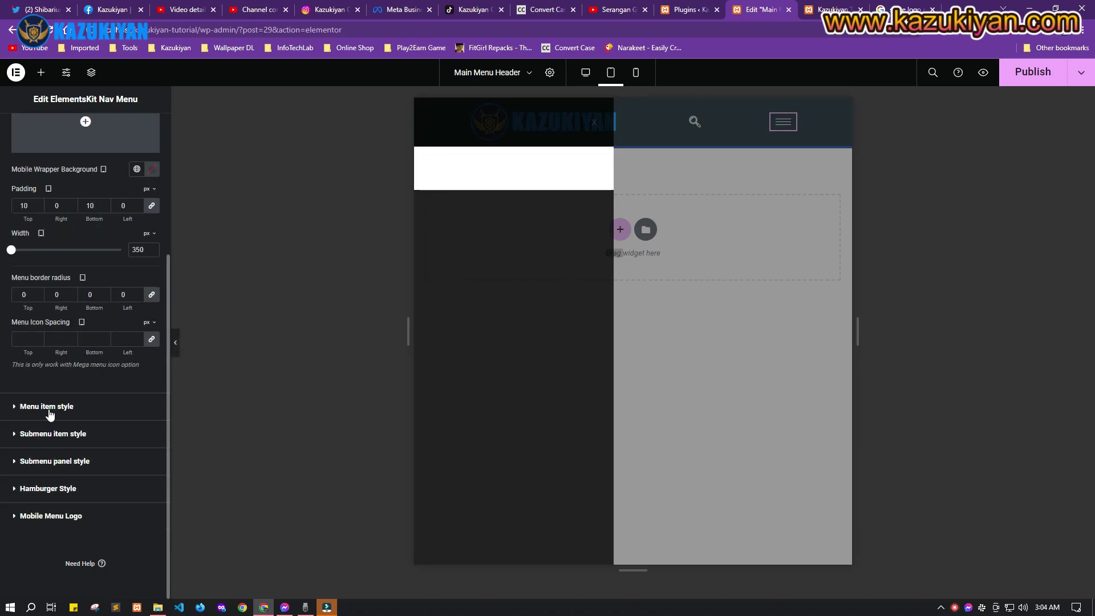
pyautogui.click(10, 412)
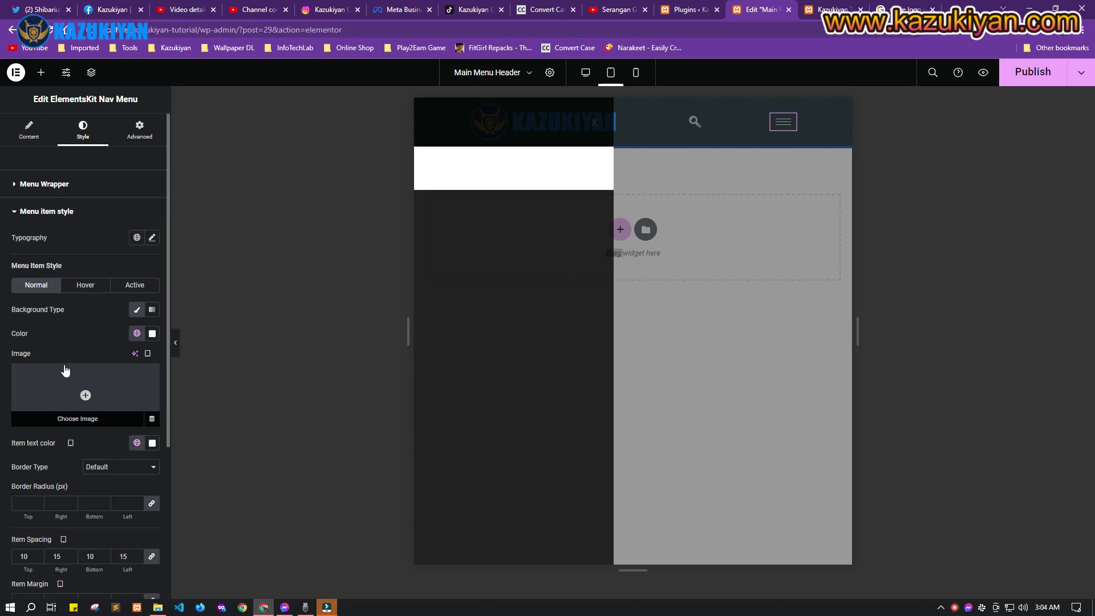
pyautogui.click(137, 335)
pyautogui.click(67, 386)
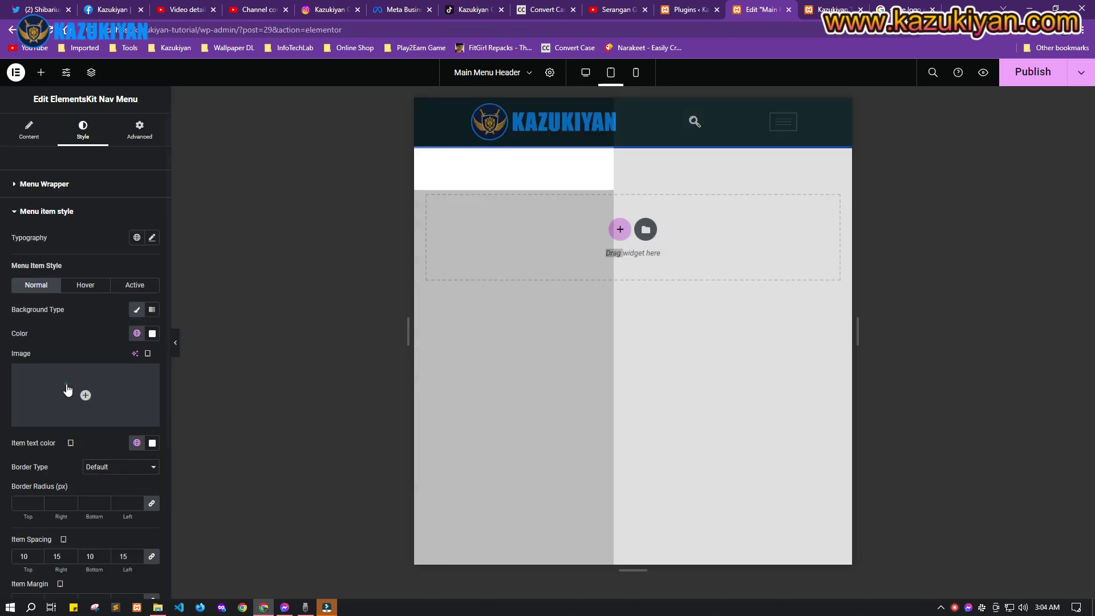
pyautogui.click(780, 130)
pyautogui.click(780, 130)
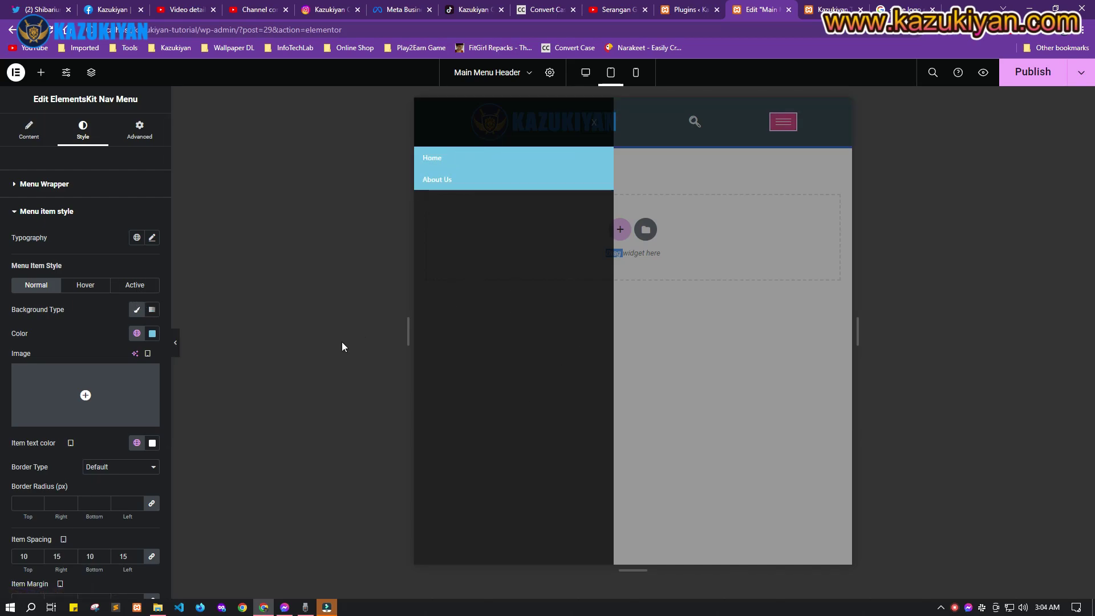
# Copy the menu wrapper color #000000C7 to the menu items' normal background and check it in the off-canvas menu
pyautogui.click(24, 188)
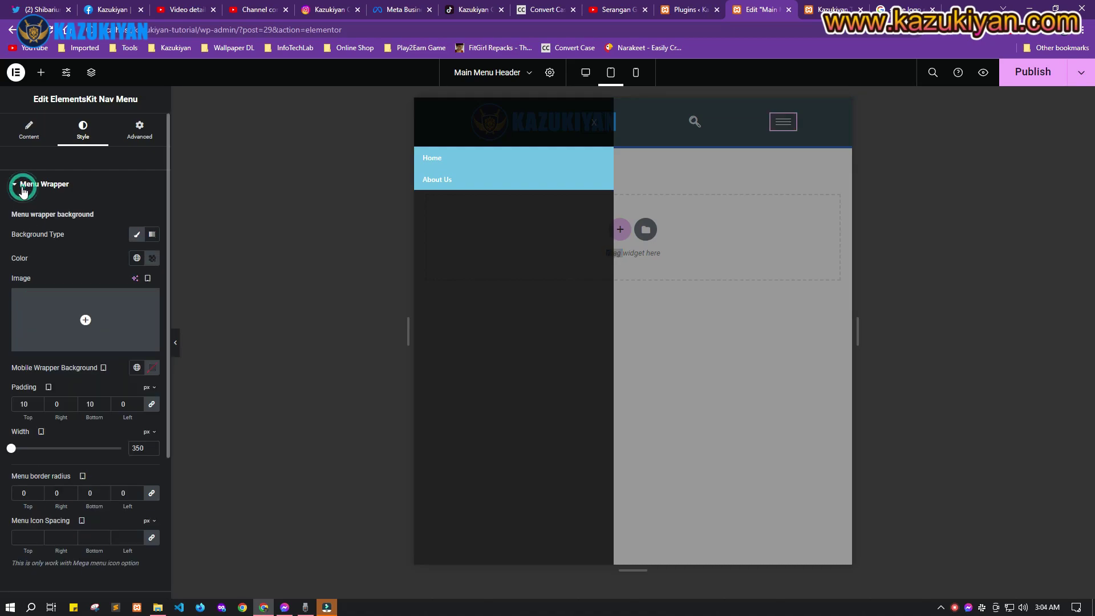
pyautogui.click(152, 258)
pyautogui.hotkey('ctrl', 'c')
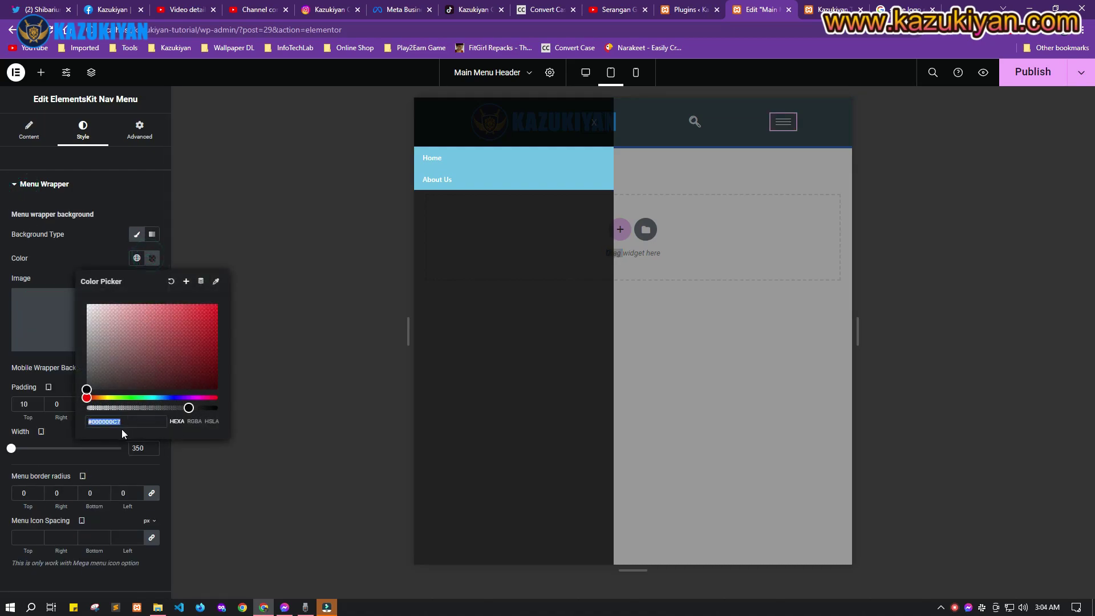
pyautogui.click(14, 188)
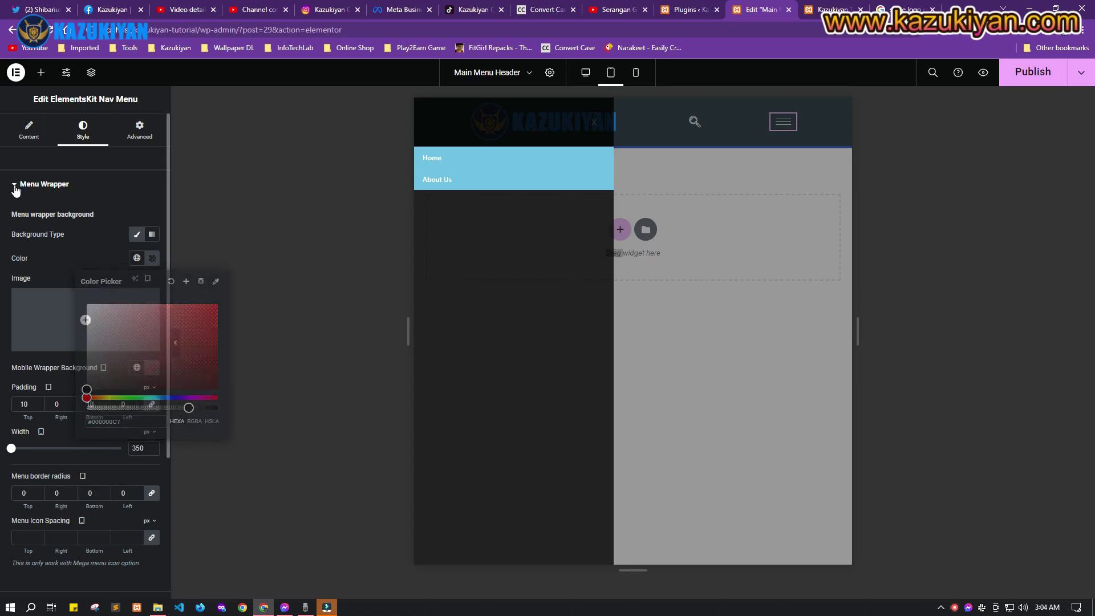
pyautogui.click(14, 214)
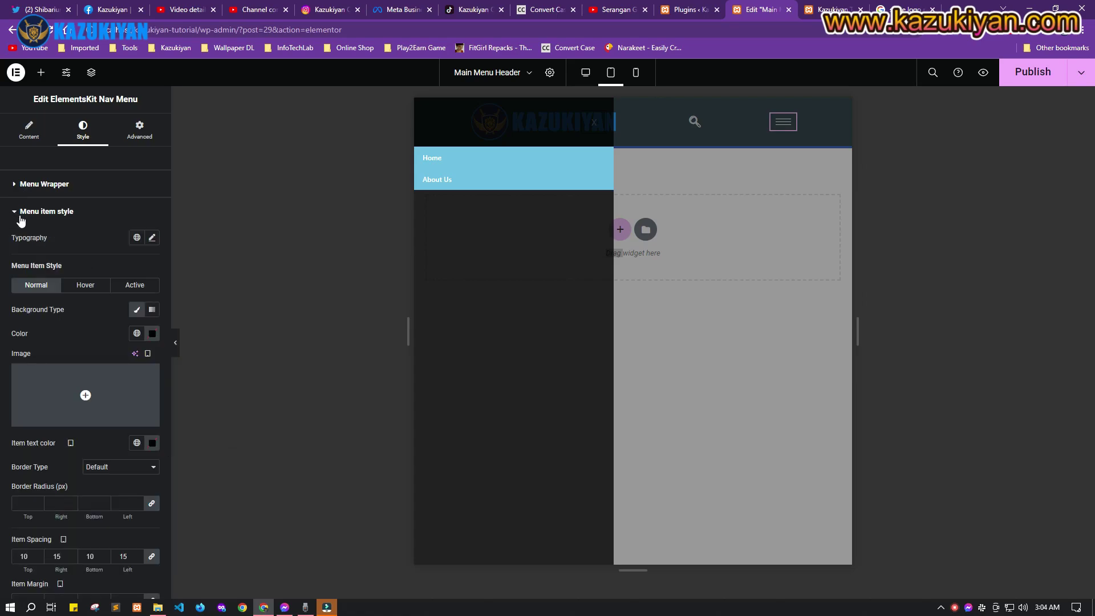
pyautogui.click(135, 336)
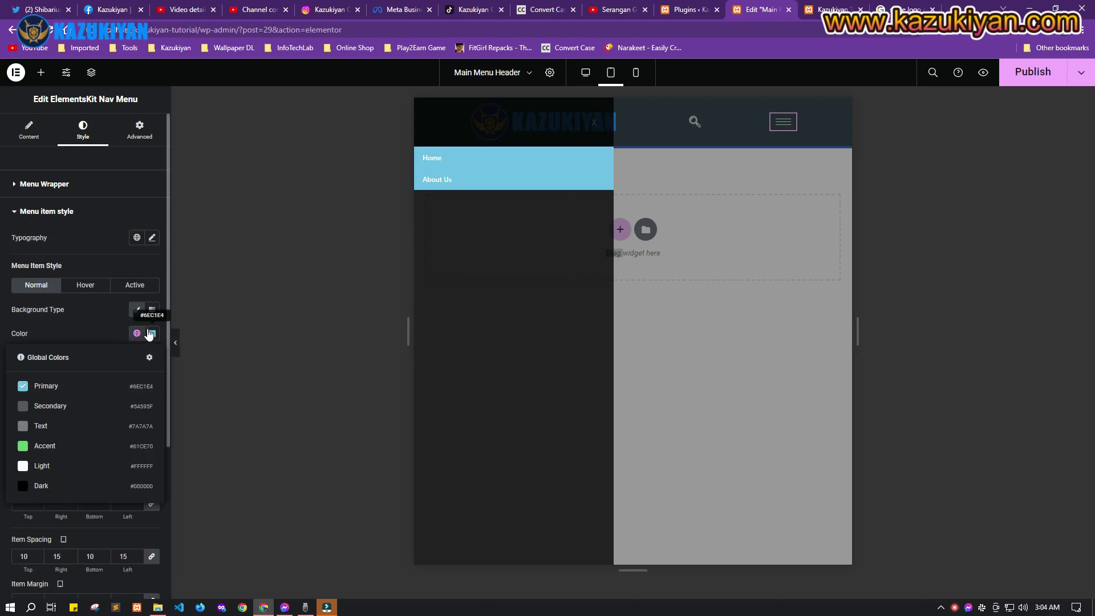
pyautogui.click(153, 334)
pyautogui.click(152, 494)
pyautogui.hotkey('ctrl', 'a')
pyautogui.hotkey('ctrl', 'v')
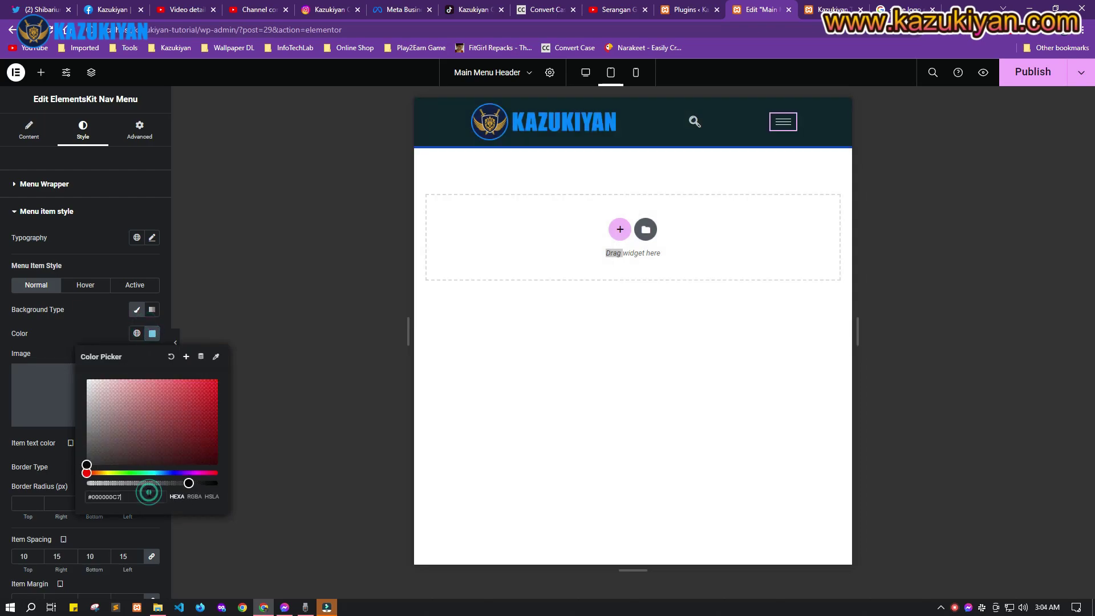
pyautogui.click(778, 128)
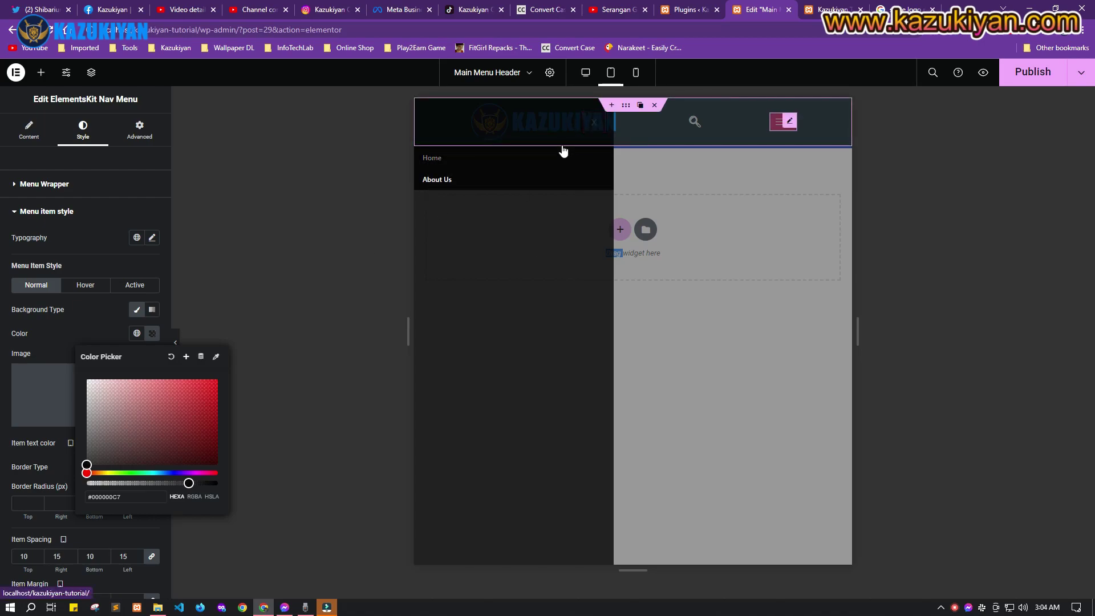
# Close the off-canvas menu in the tablet preview and save the header template
pyautogui.click(93, 311)
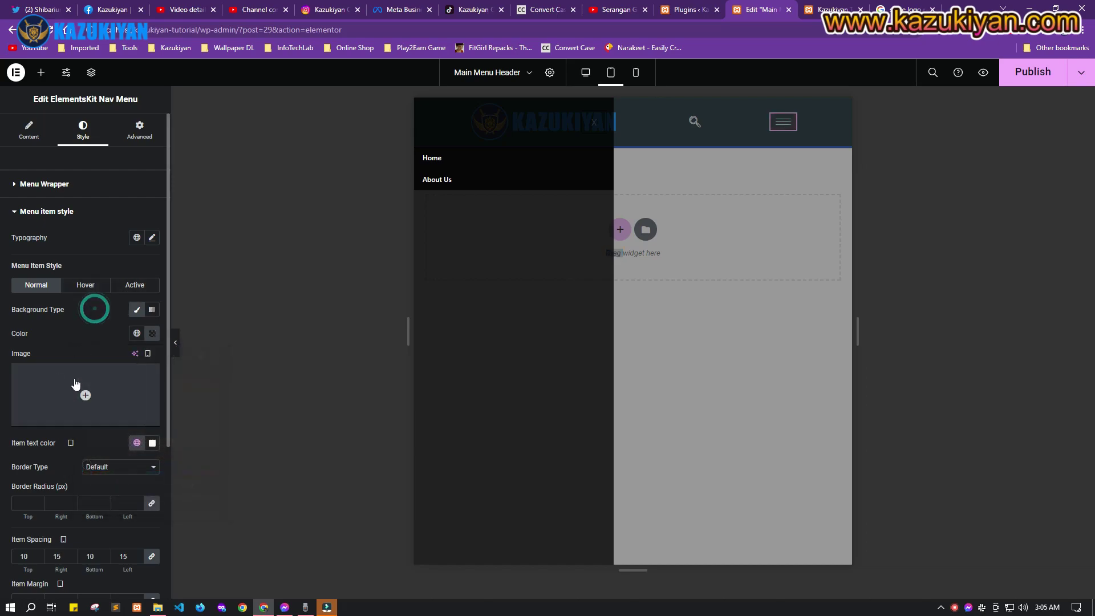
pyautogui.scroll(-3, 92, 308)
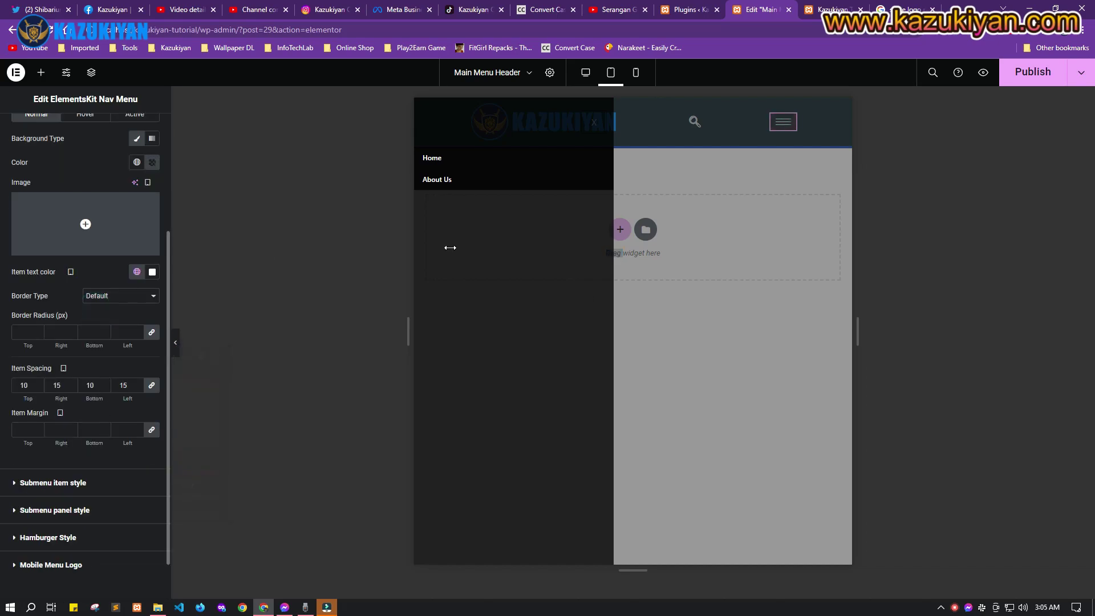
pyautogui.click(237, 212)
pyautogui.click(594, 122)
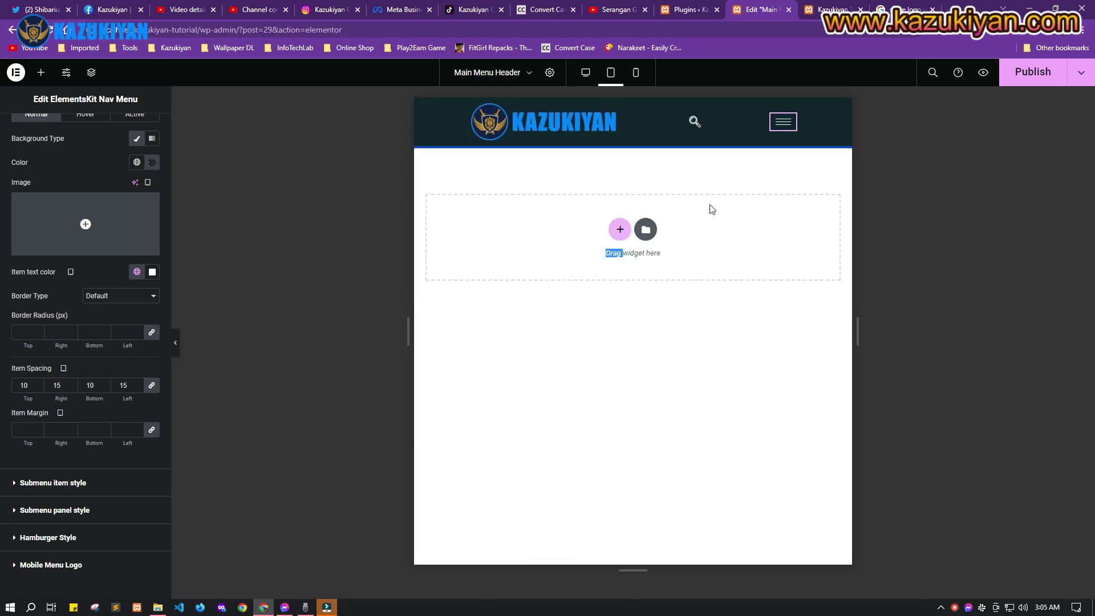
pyautogui.hotkey('ctrl', 's')
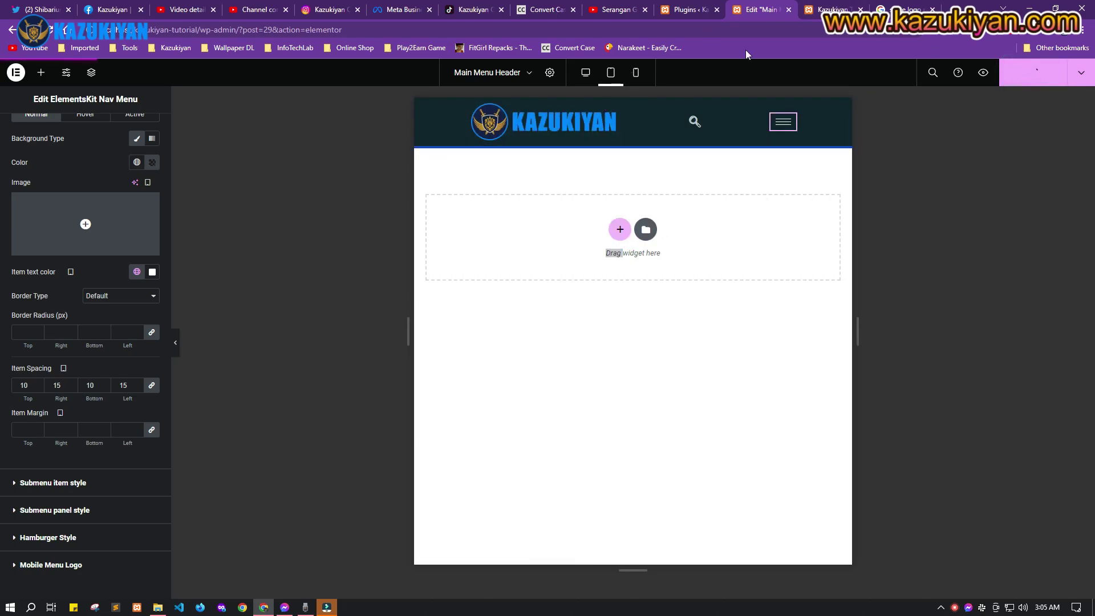
# Reload the live home page through its Home link and scroll it to check the sticky header's menu background
pyautogui.click(816, 7)
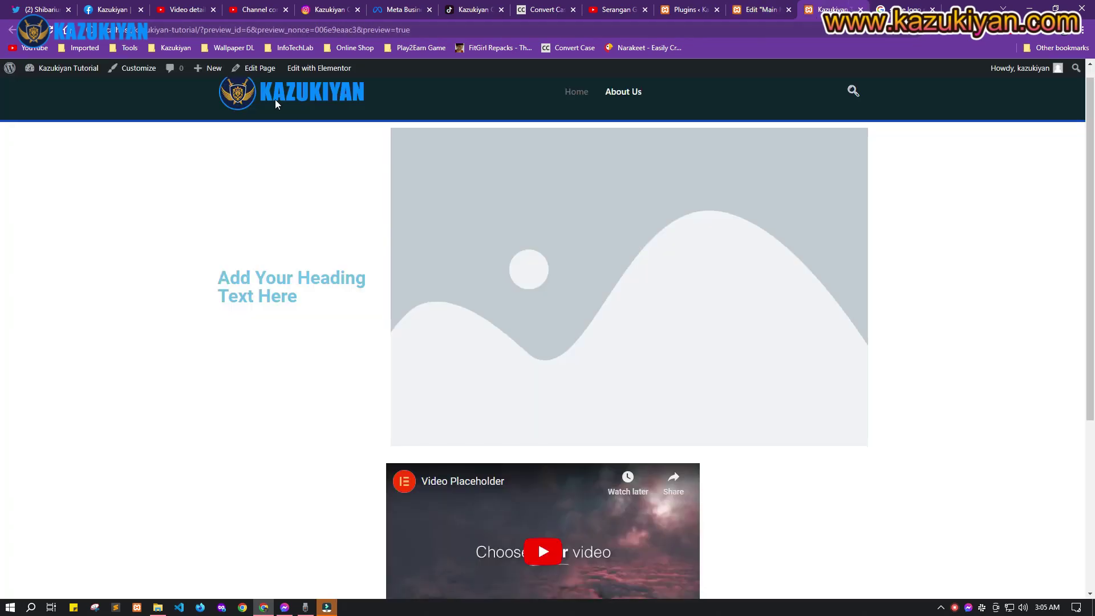
pyautogui.click(577, 91)
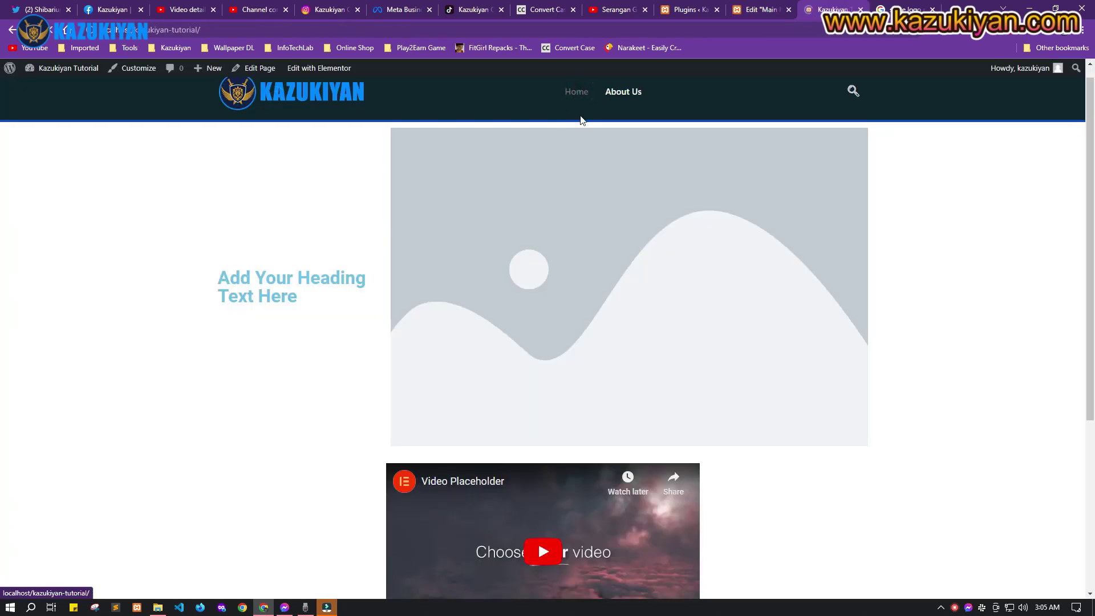
pyautogui.scroll(-3, 1061, 247)
pyautogui.scroll(3, 1057, 228)
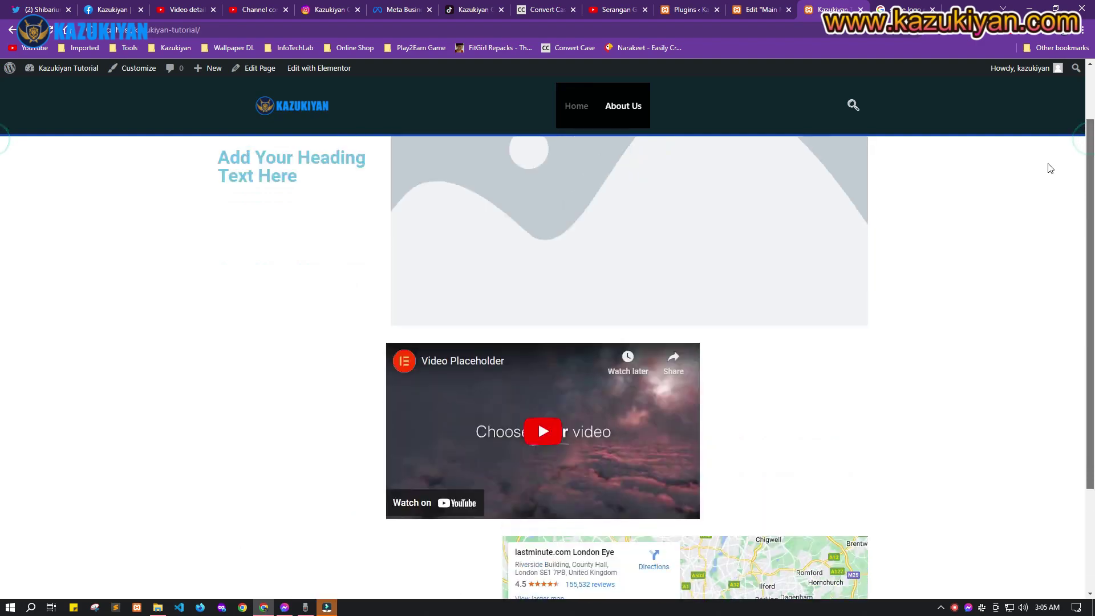
# Return to the Main Menu Header editor and switch its preview to desktop view
pyautogui.click(723, 6)
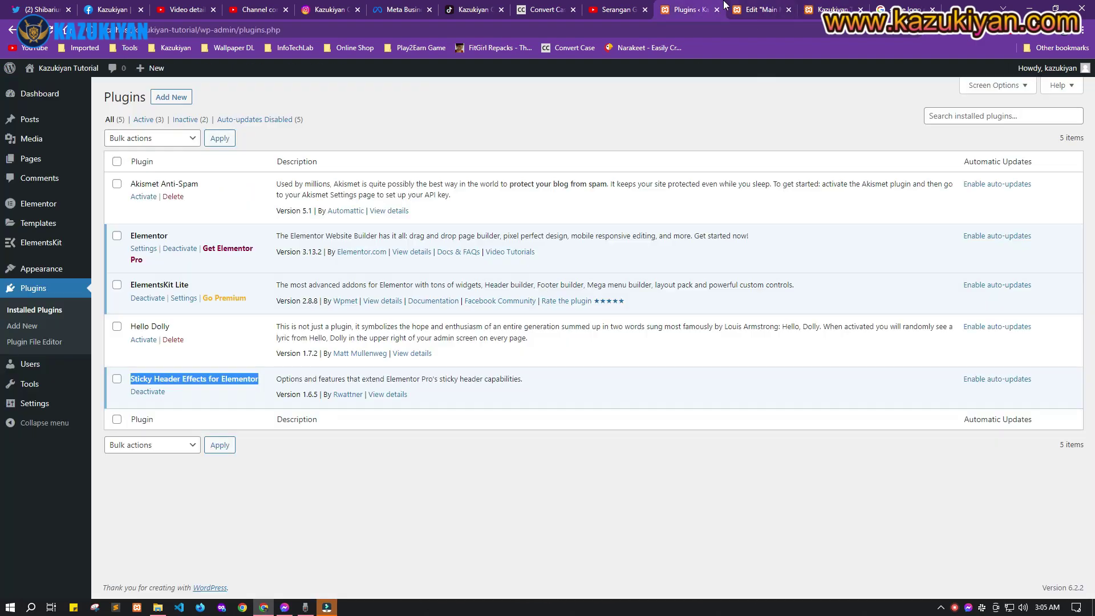
pyautogui.click(764, 9)
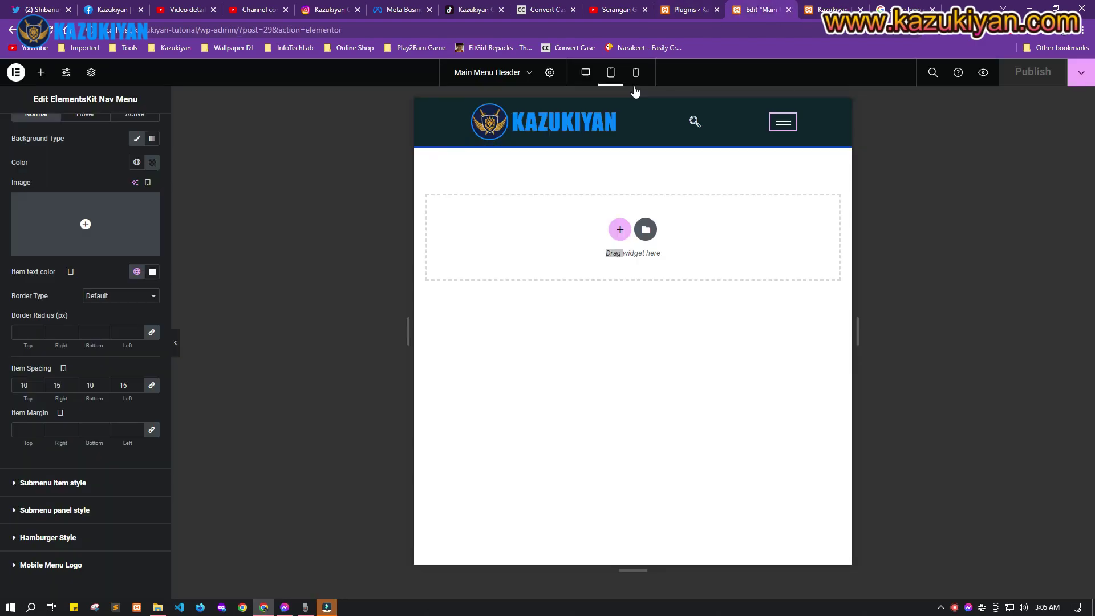
pyautogui.click(585, 73)
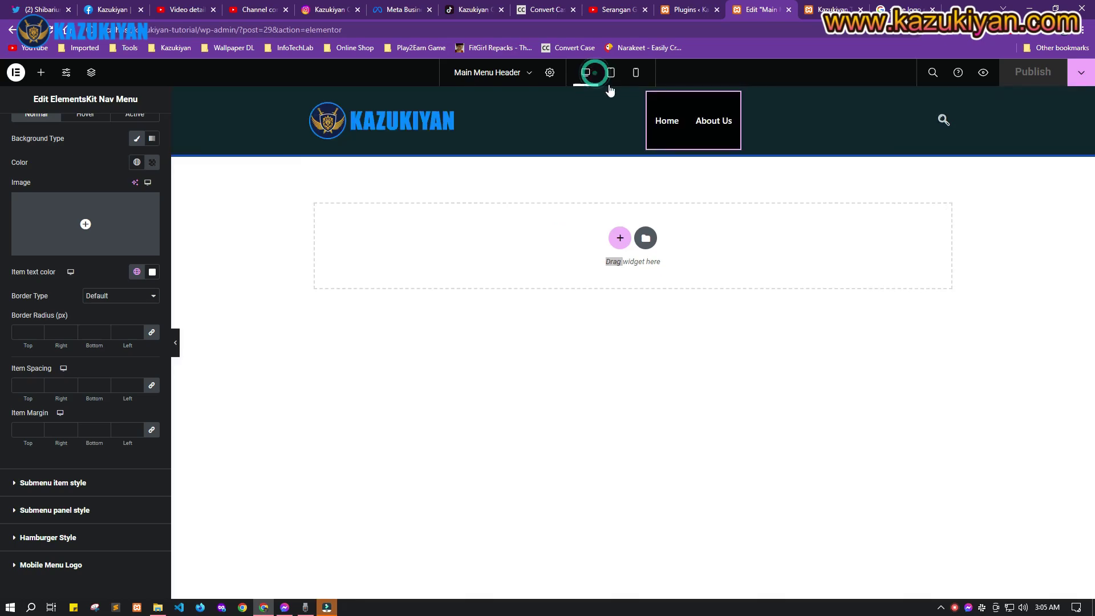
# Try to clear the menu items' normal background color in desktop view
pyautogui.scroll(2, 123, 285)
pyautogui.click(137, 276)
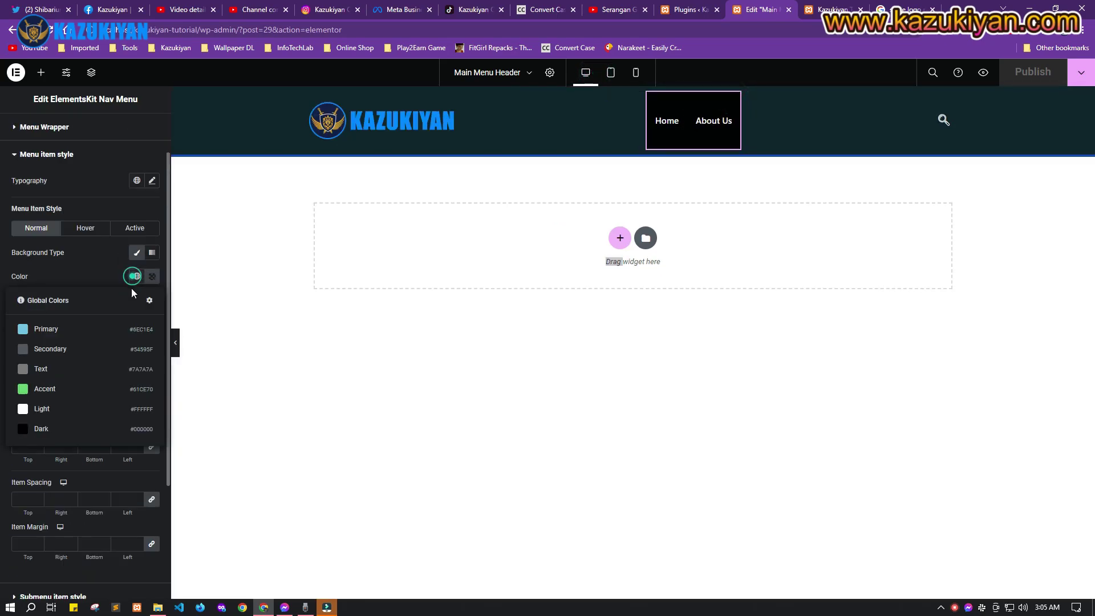
pyautogui.click(152, 277)
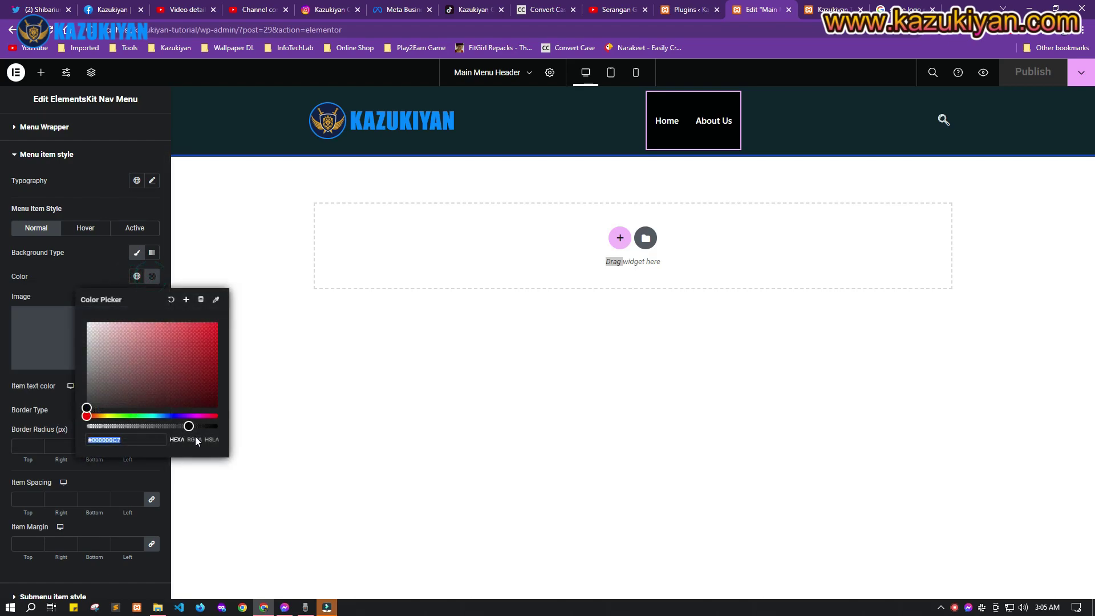
pyautogui.click(172, 301)
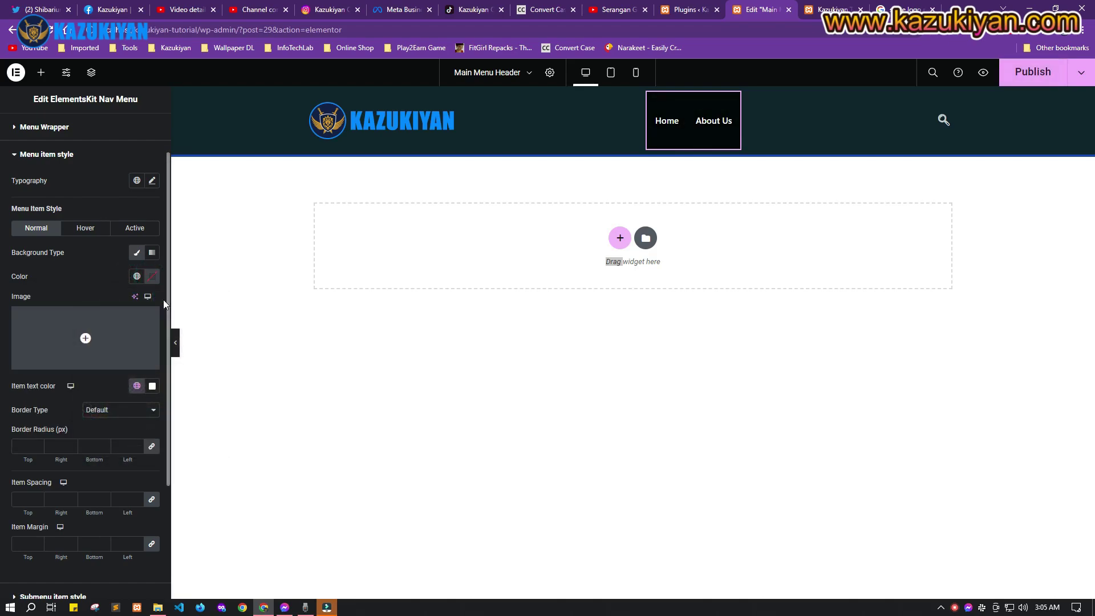
pyautogui.scroll(1, 59, 234)
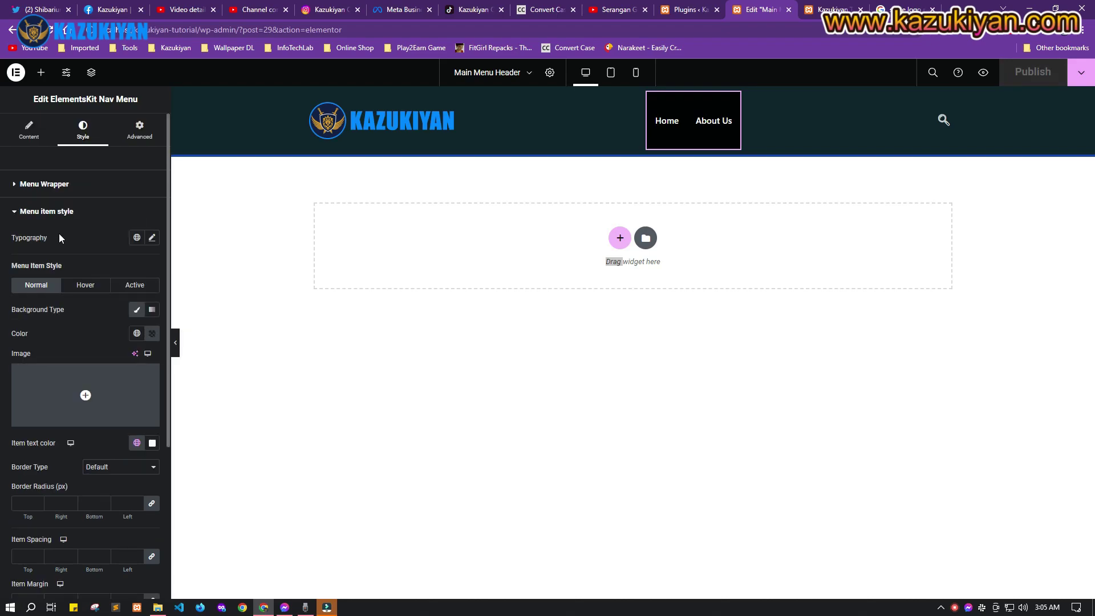
# Try to clear the Menu Wrapper's background color in desktop view
pyautogui.click(23, 184)
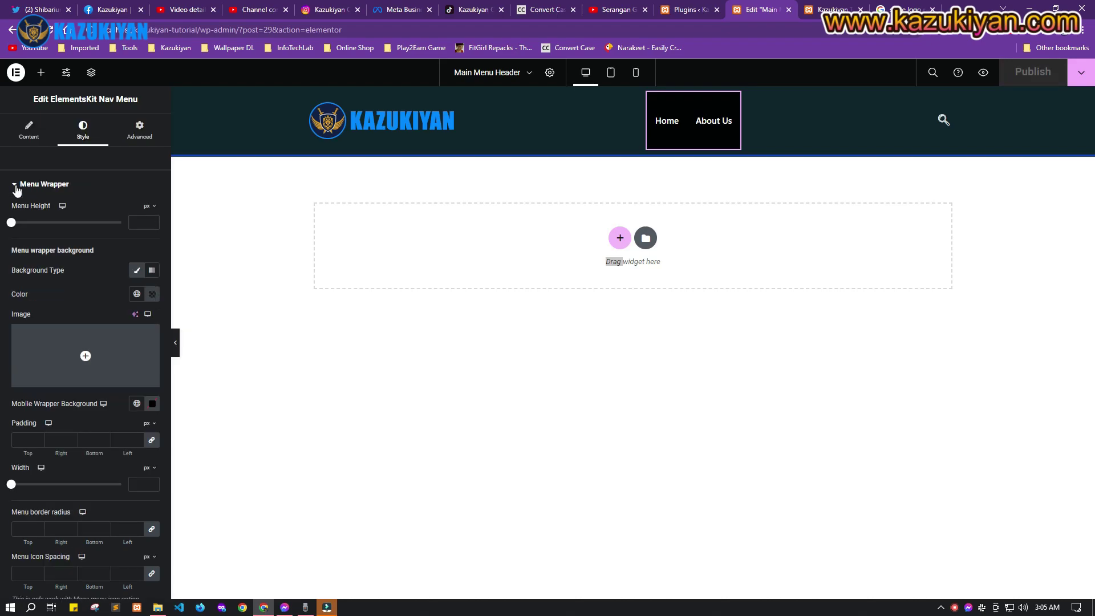
pyautogui.click(138, 294)
pyautogui.click(137, 294)
pyautogui.click(151, 294)
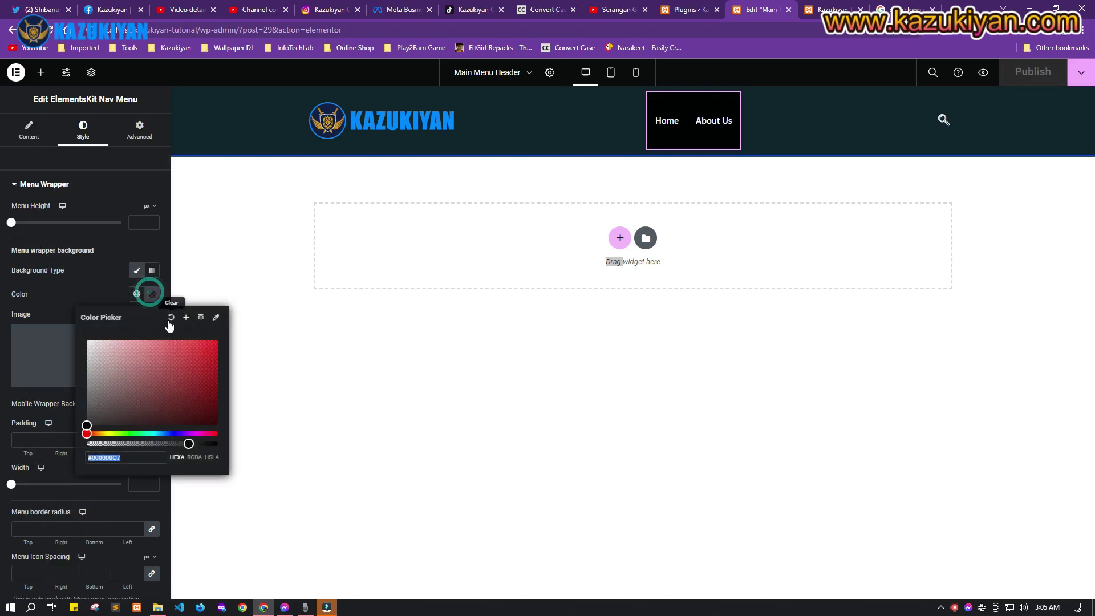
pyautogui.click(171, 323)
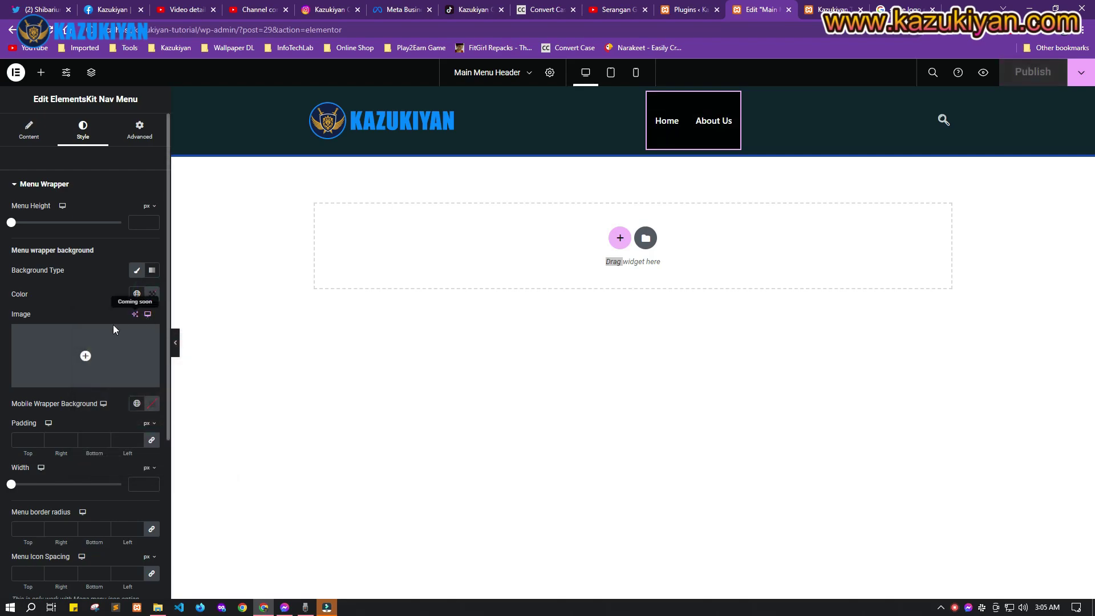
# Examine the Menu item style, Hamburger Style and Menu Wrapper settings for the source of the desktop menu's black background
pyautogui.scroll(-2, 118, 327)
pyautogui.scroll(-2, 119, 326)
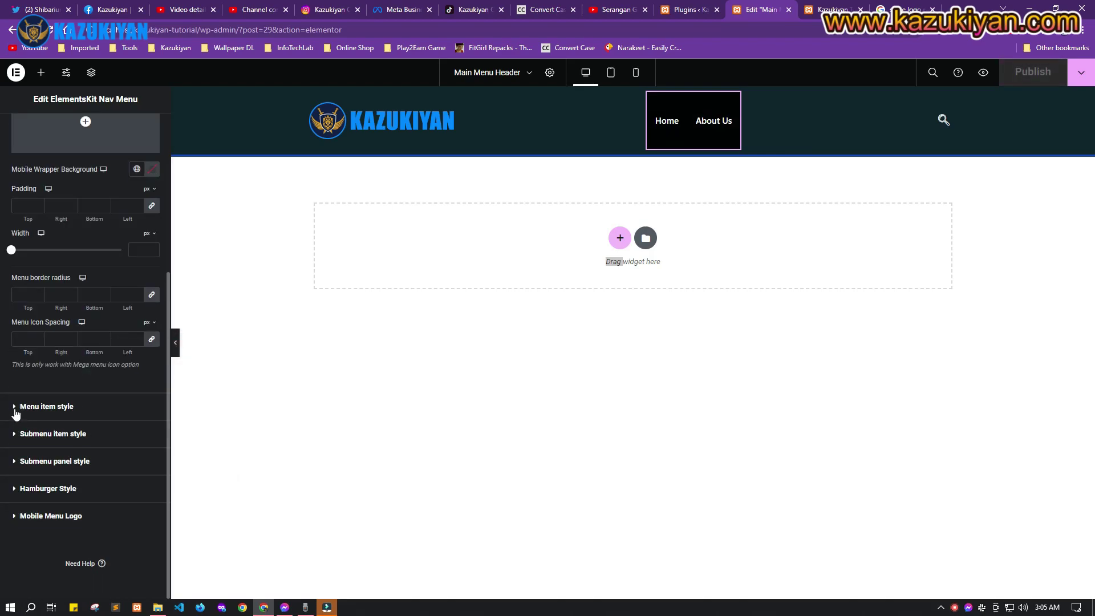
pyautogui.click(15, 411)
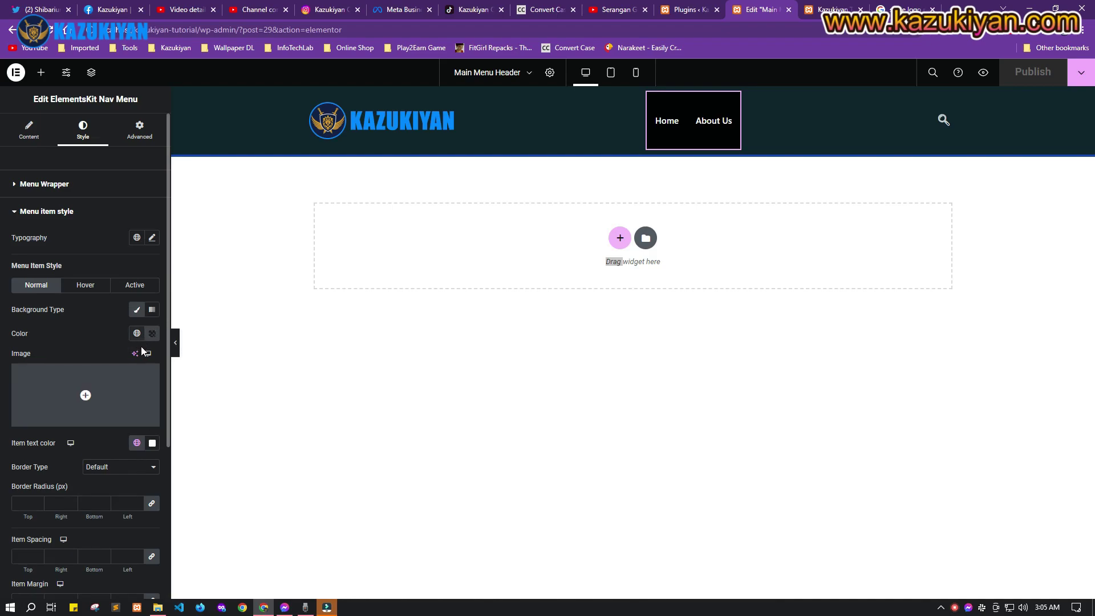
pyautogui.scroll(-2, 93, 475)
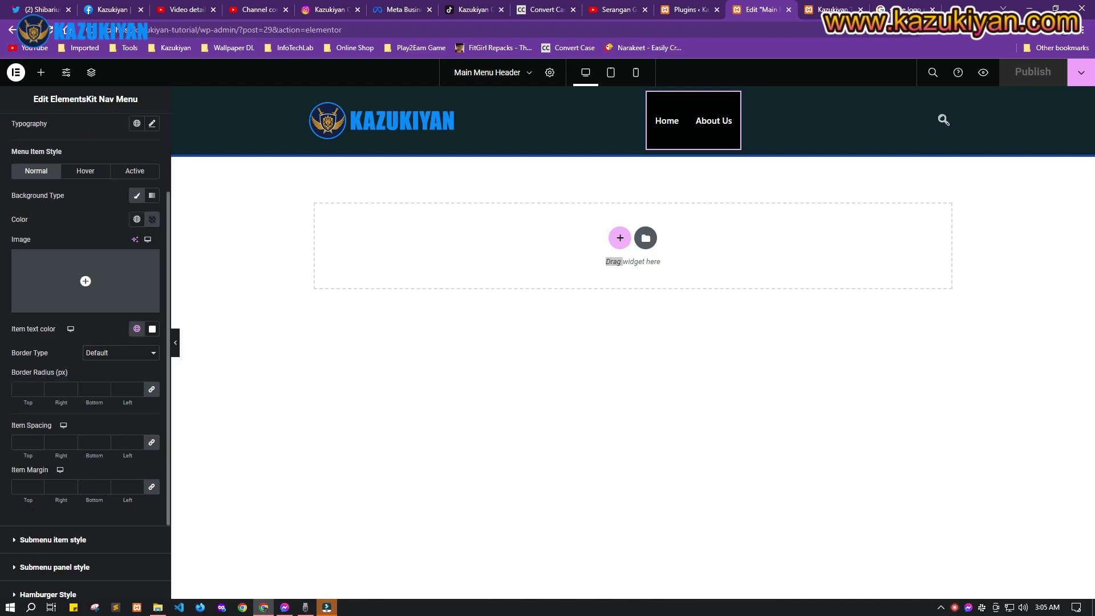
pyautogui.scroll(-2, 9, 556)
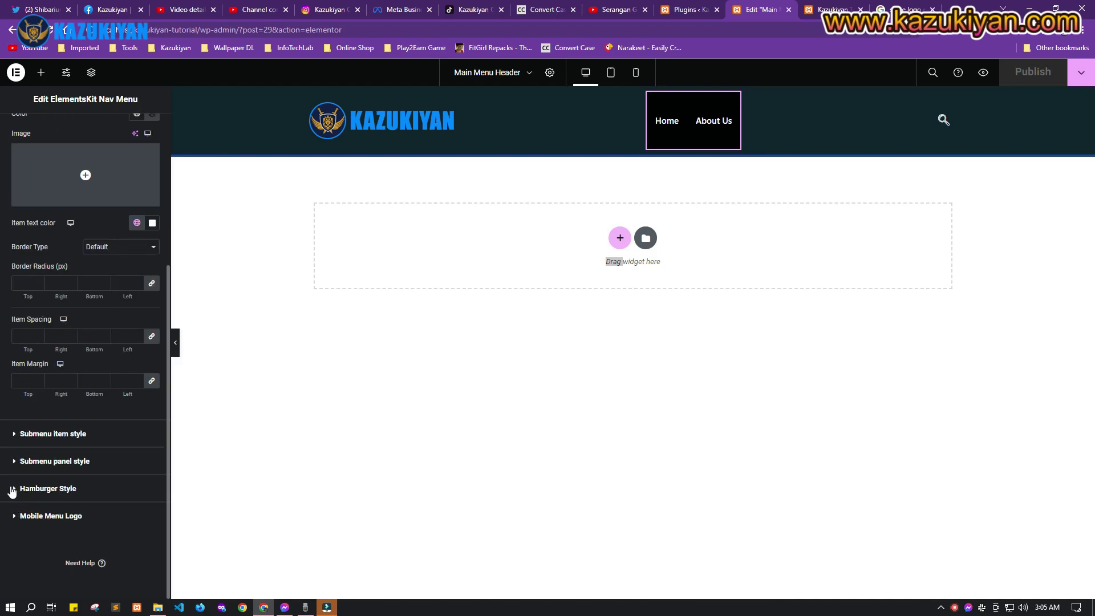
pyautogui.click(13, 490)
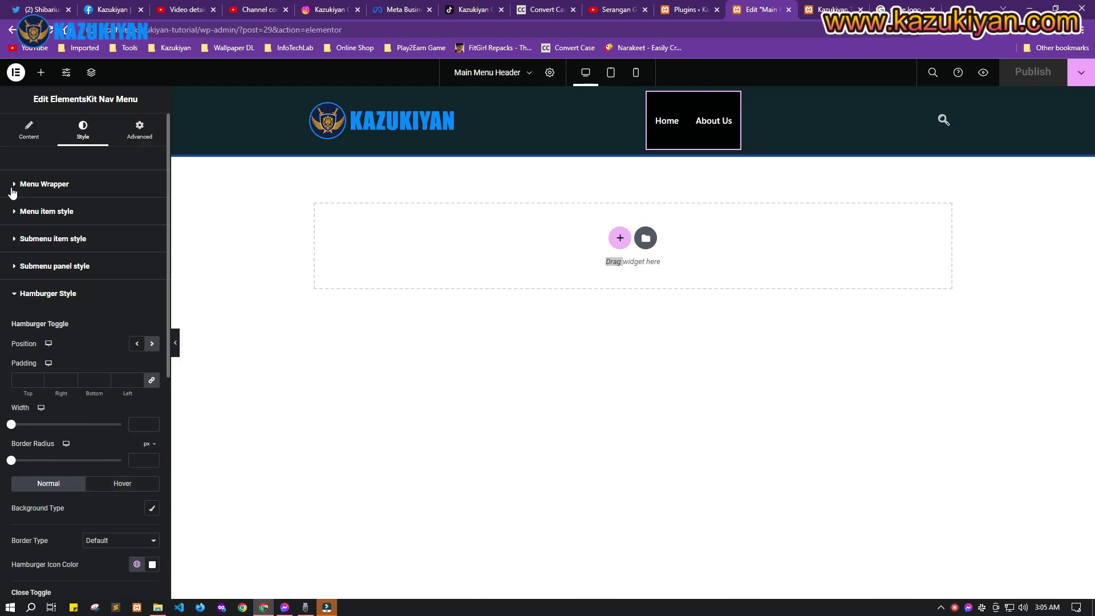
pyautogui.click(28, 137)
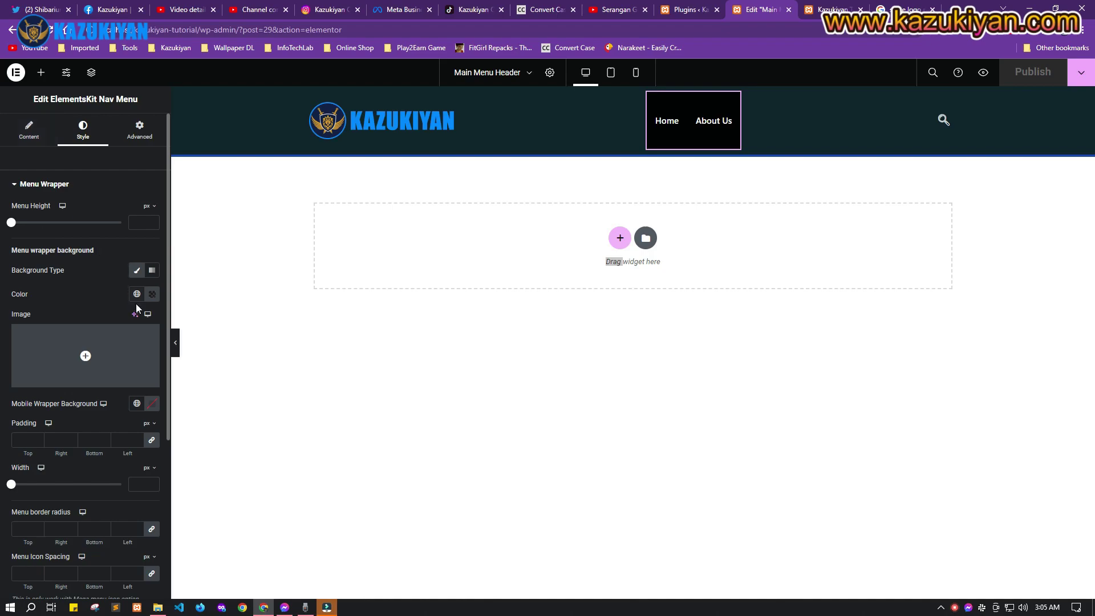
pyautogui.scroll(-4, 35, 447)
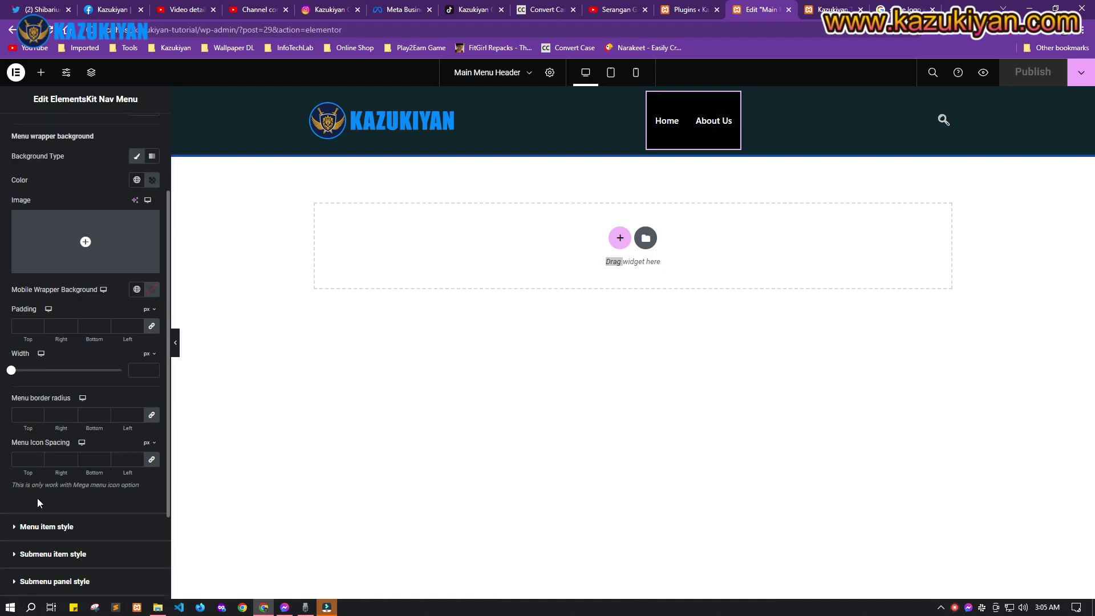
pyautogui.click(12, 417)
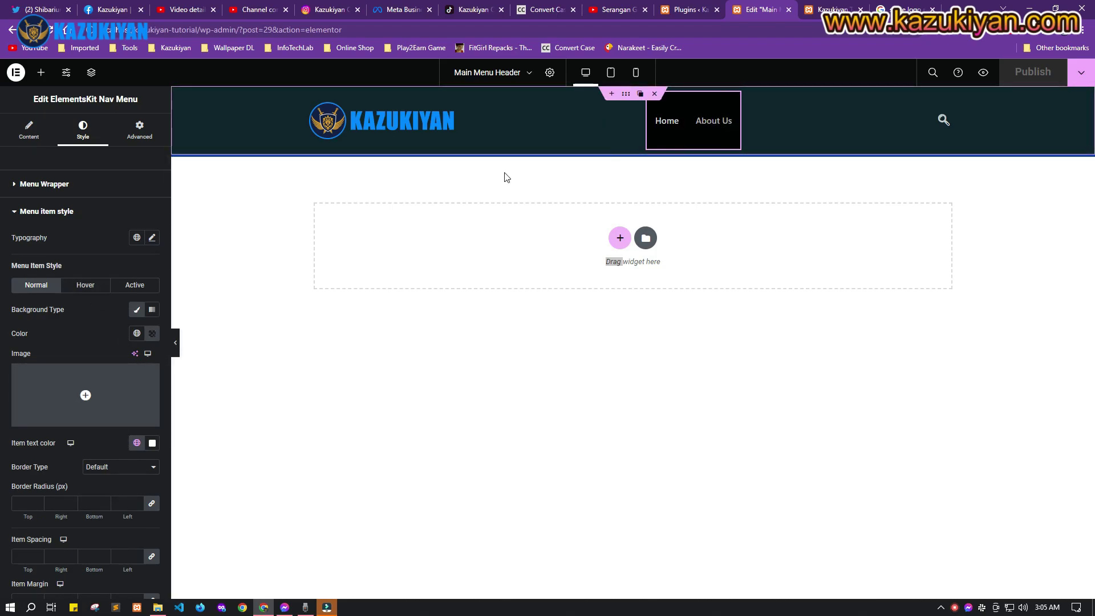
# Clear the submenu items' normal text color and the submenu indicator color
pyautogui.scroll(-2, 89, 468)
pyautogui.scroll(-2, 57, 511)
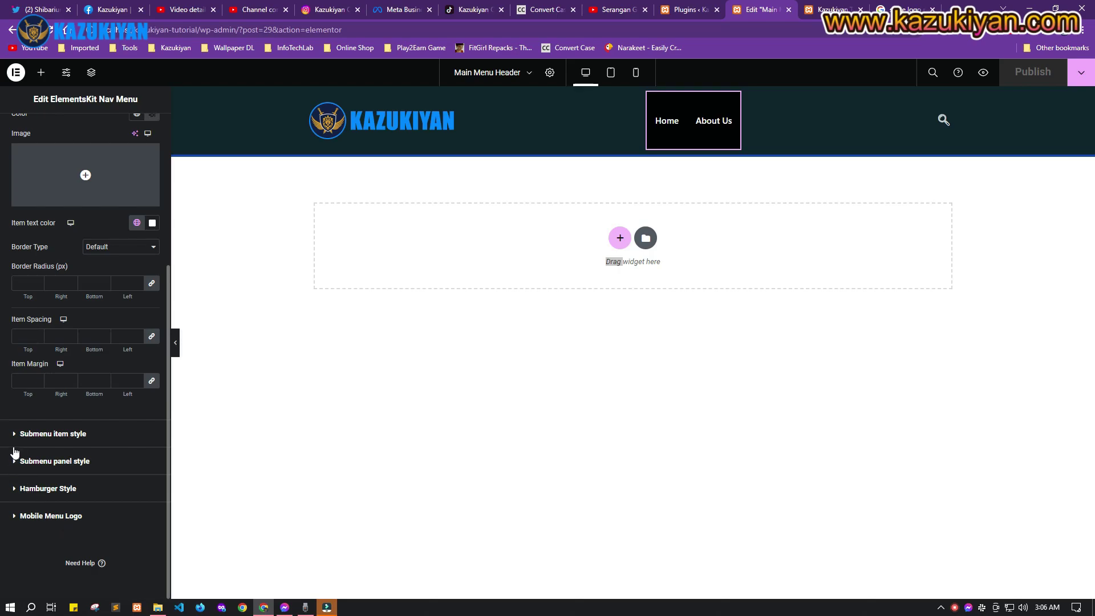
pyautogui.click(19, 436)
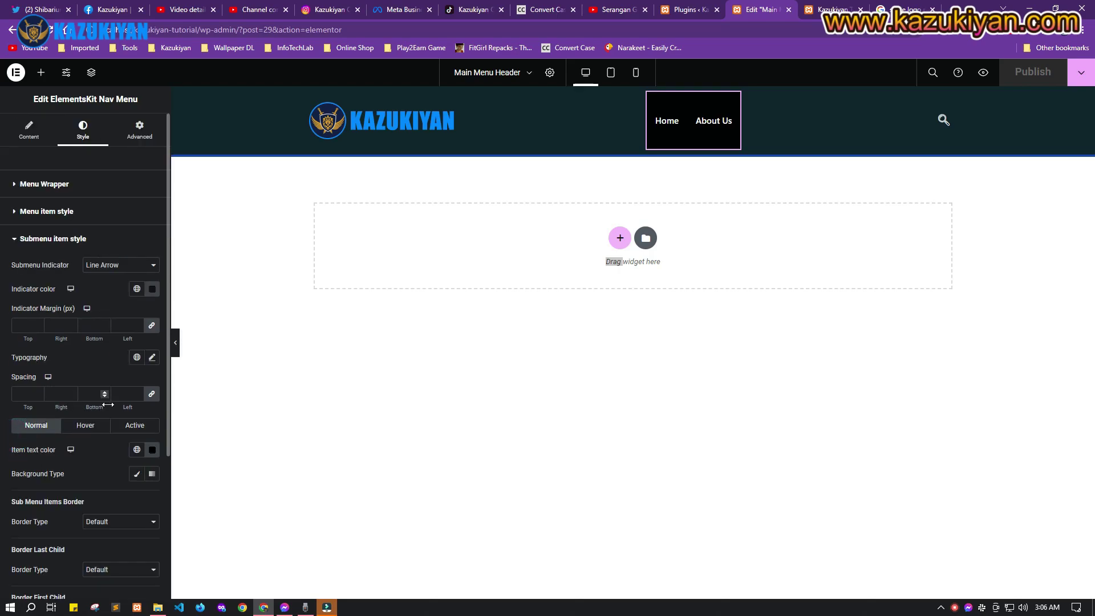
pyautogui.click(152, 449)
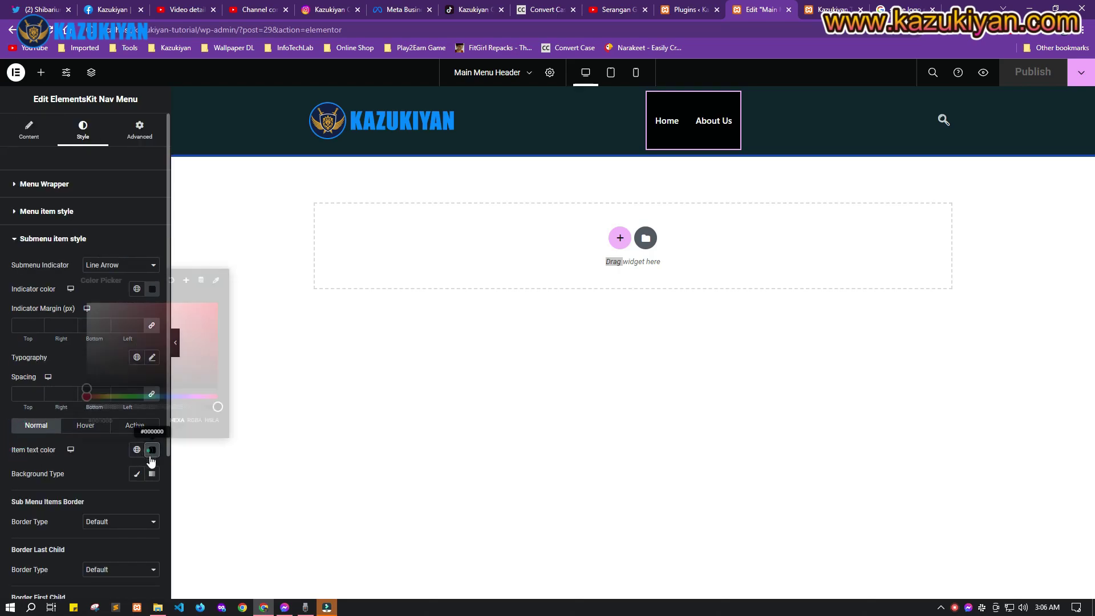
pyautogui.click(171, 280)
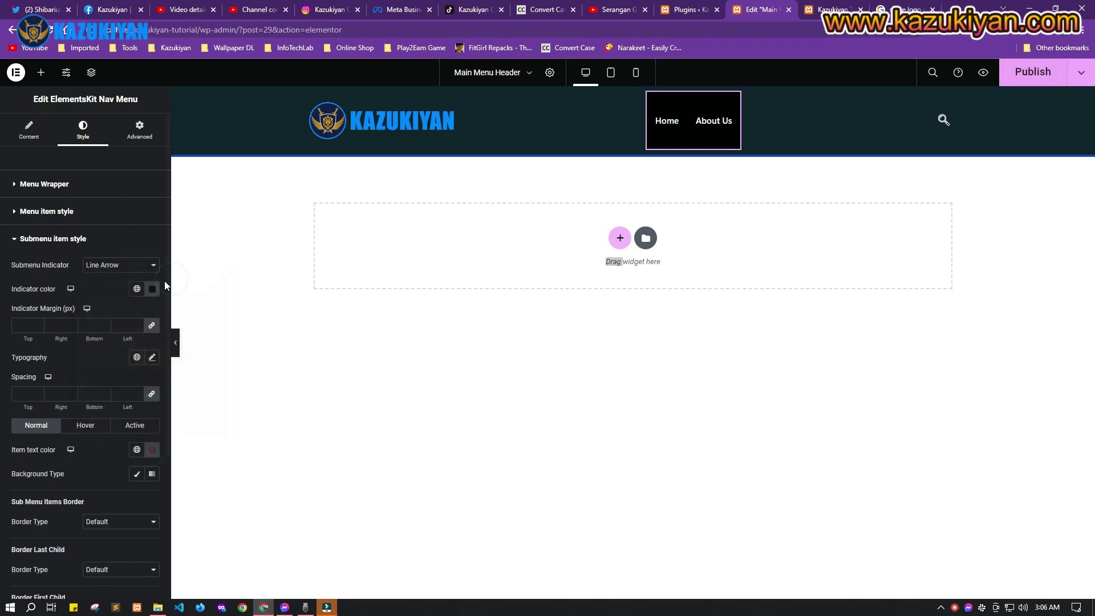
pyautogui.click(136, 288)
pyautogui.click(153, 288)
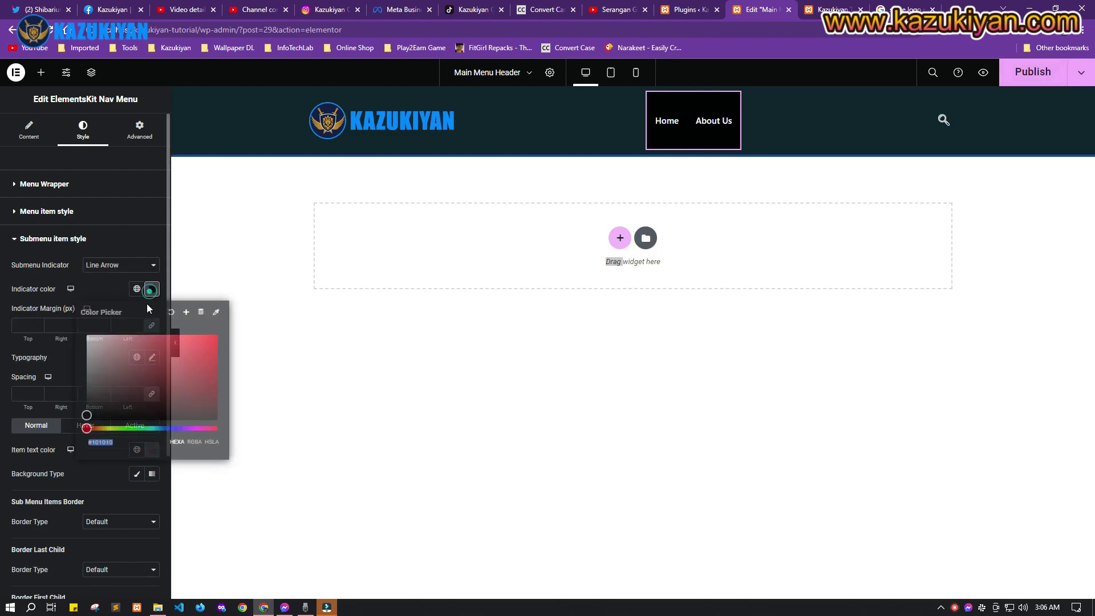
pyautogui.click(166, 311)
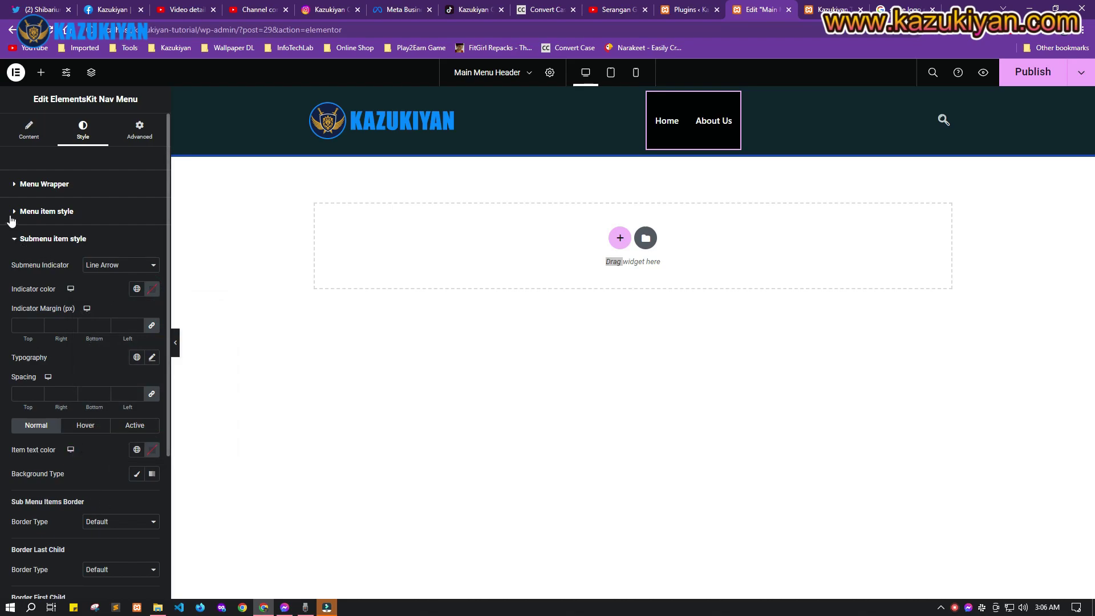
# Clear the menu items' normal background color in the Menu item style settings
pyautogui.click(21, 212)
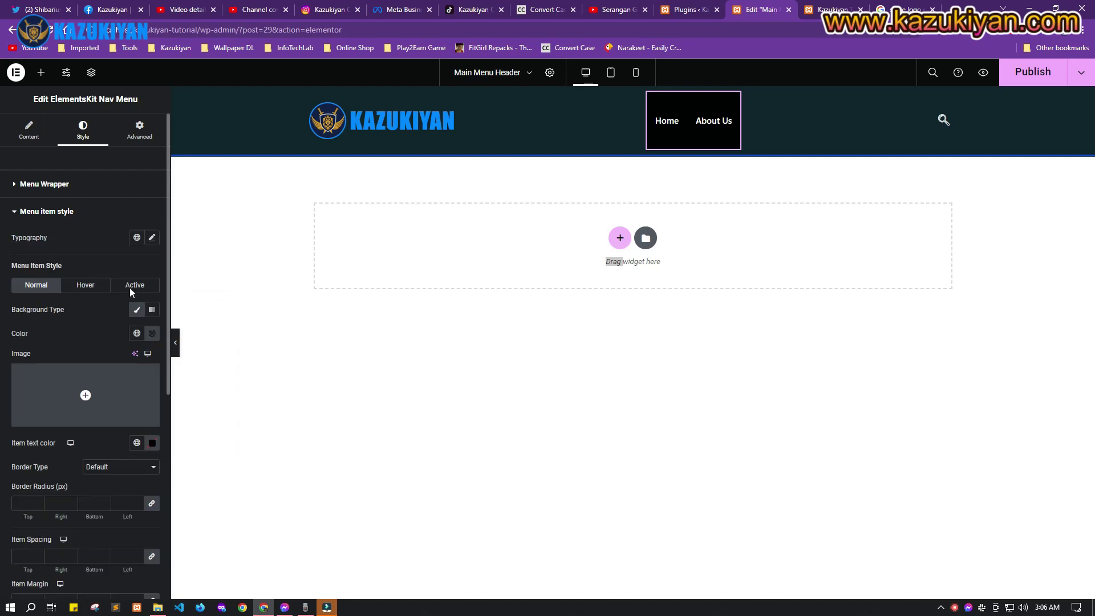
pyautogui.click(137, 334)
pyautogui.click(152, 333)
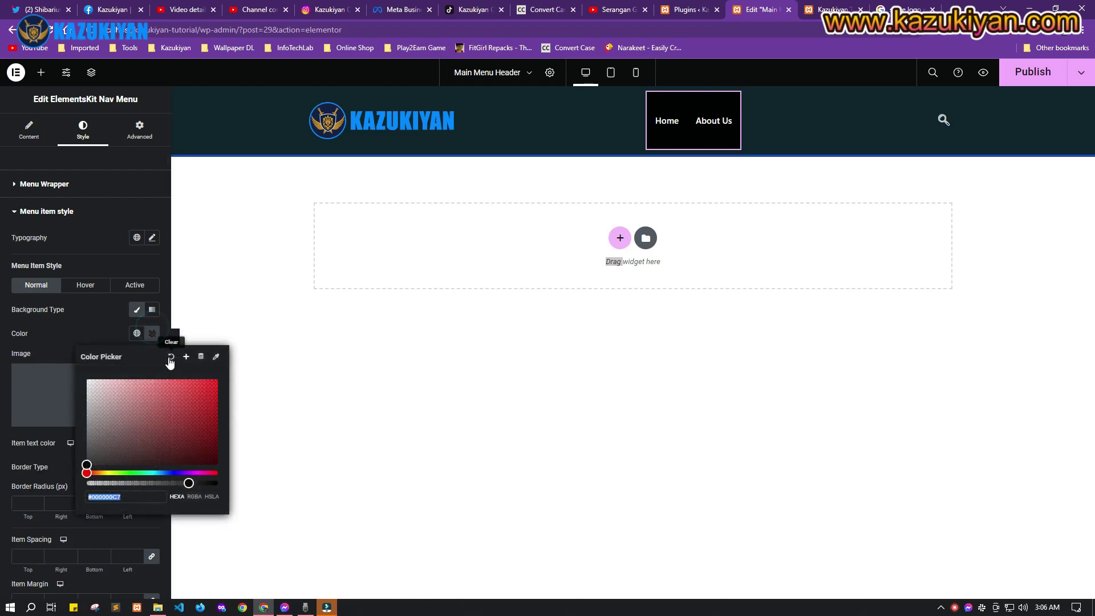
pyautogui.click(170, 358)
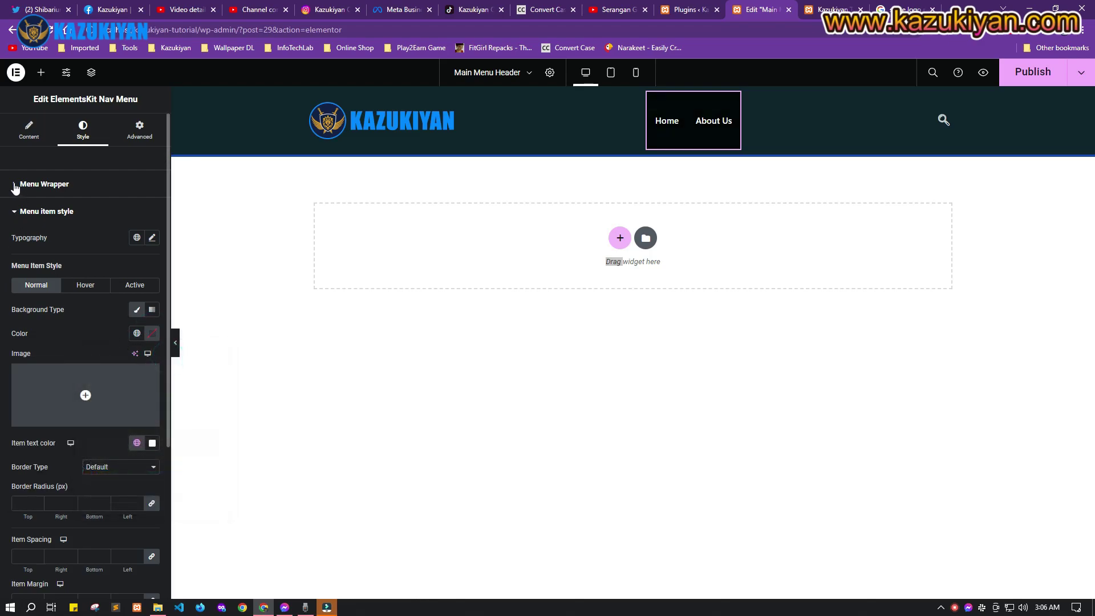
# Clear the Menu Wrapper's background color and publish the header template
pyautogui.click(15, 185)
pyautogui.click(152, 294)
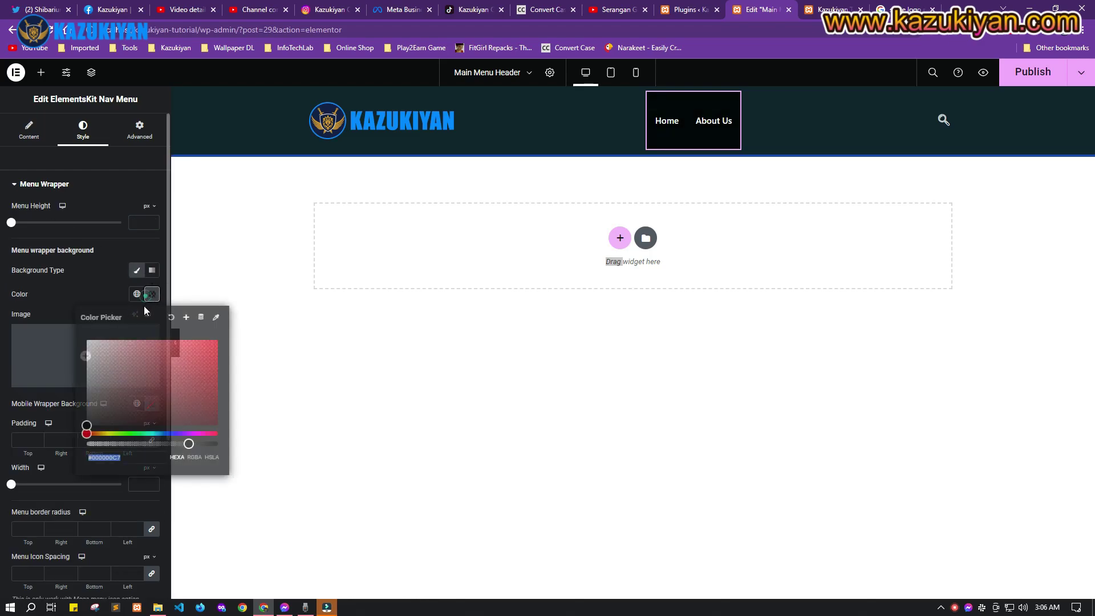
pyautogui.click(171, 324)
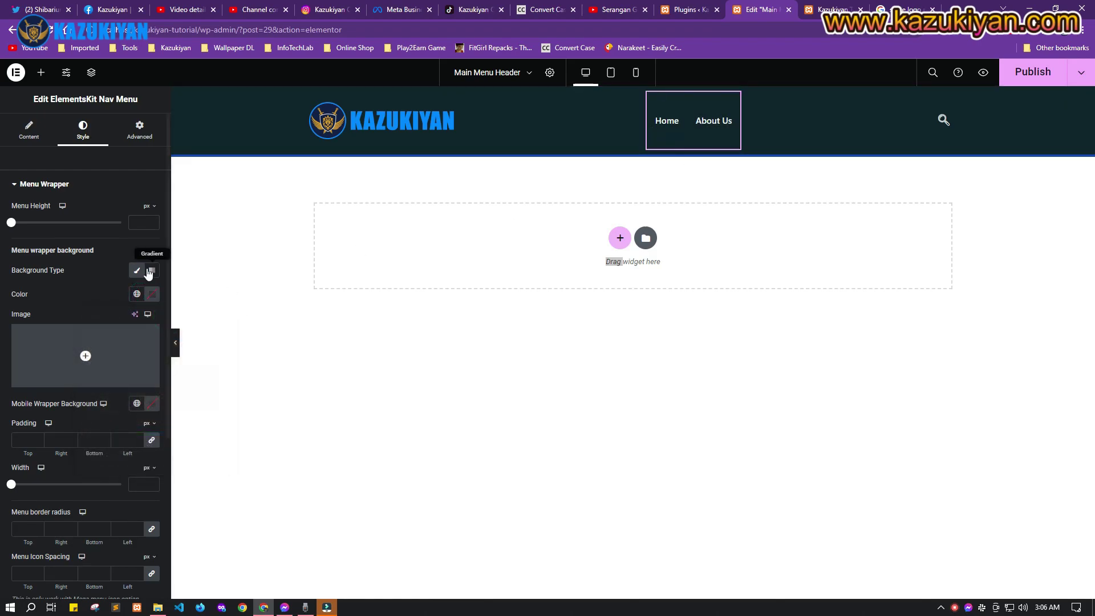
pyautogui.click(1032, 72)
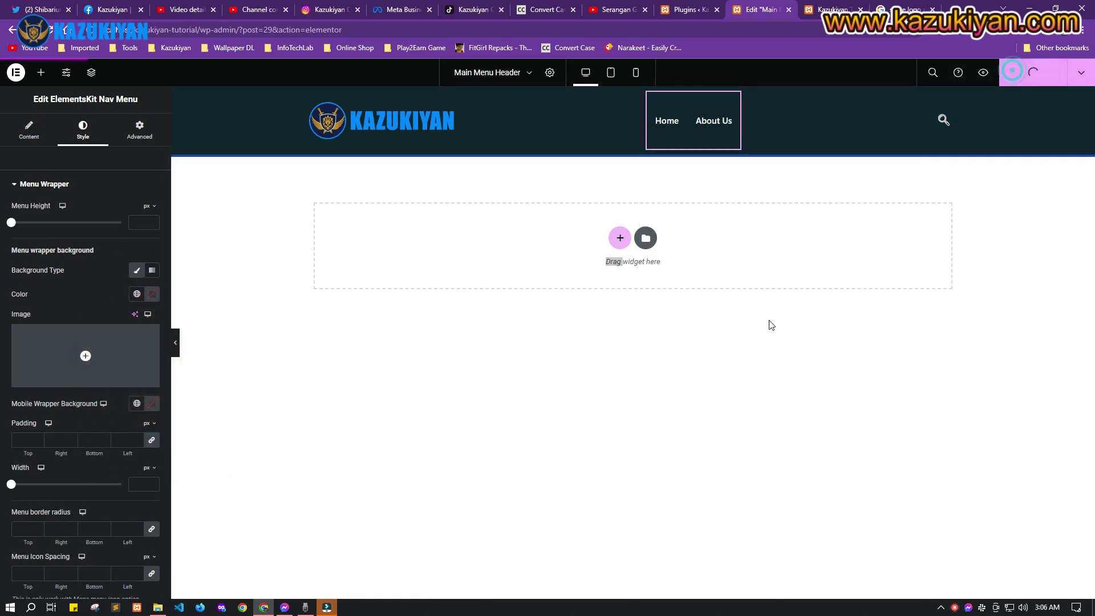
# Switch to the live home page, reload it and scroll through it to check the menu background in the sticky header
pyautogui.click(834, 10)
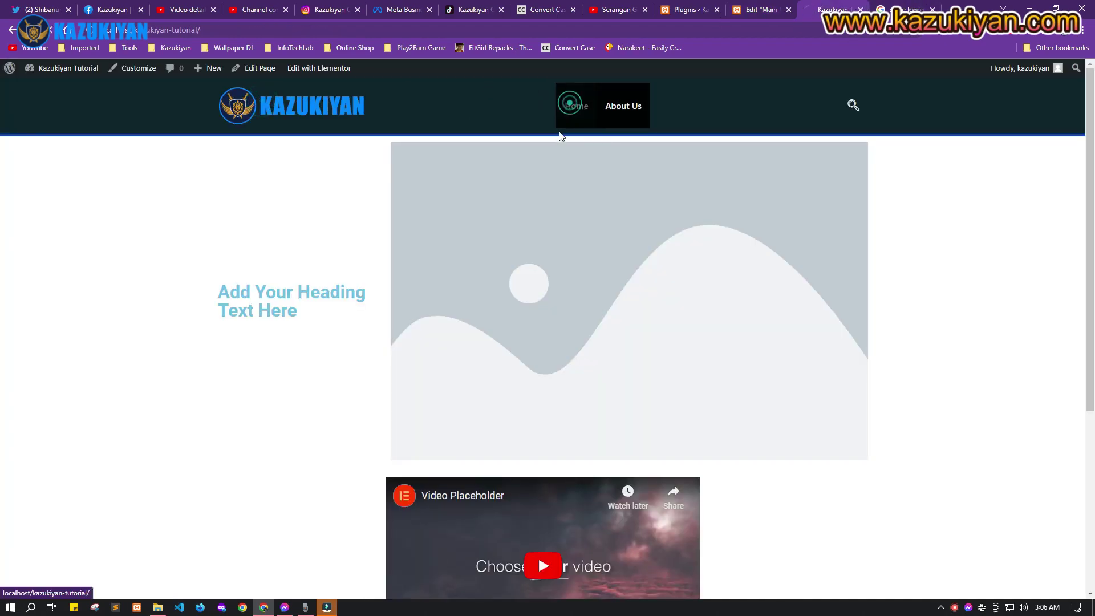
pyautogui.click(619, 113)
pyautogui.scroll(-3, 861, 242)
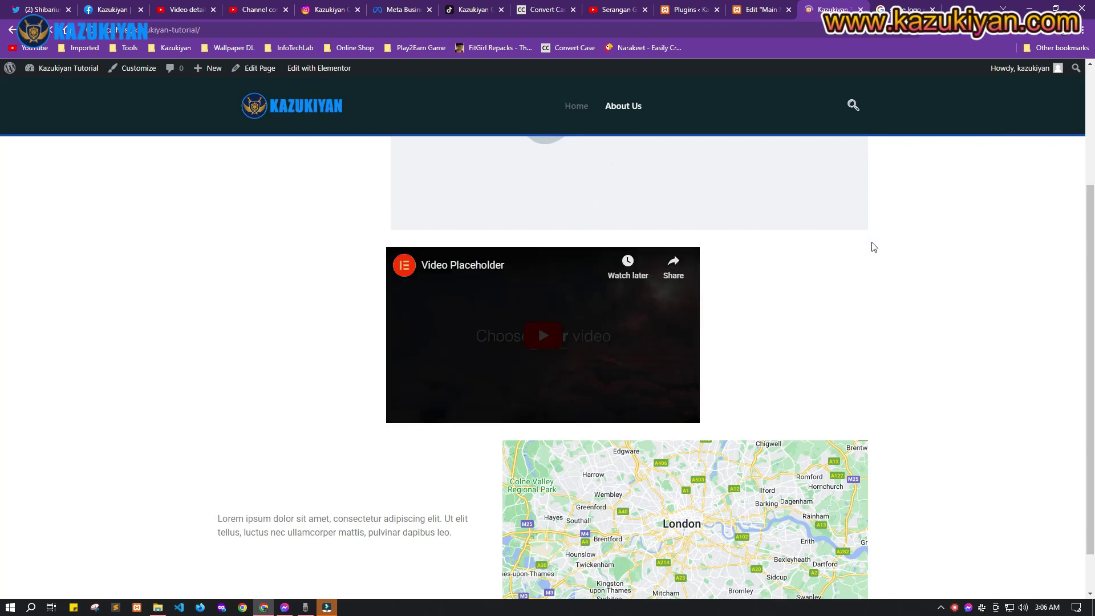
pyautogui.scroll(2, 883, 241)
pyautogui.scroll(-2, 893, 236)
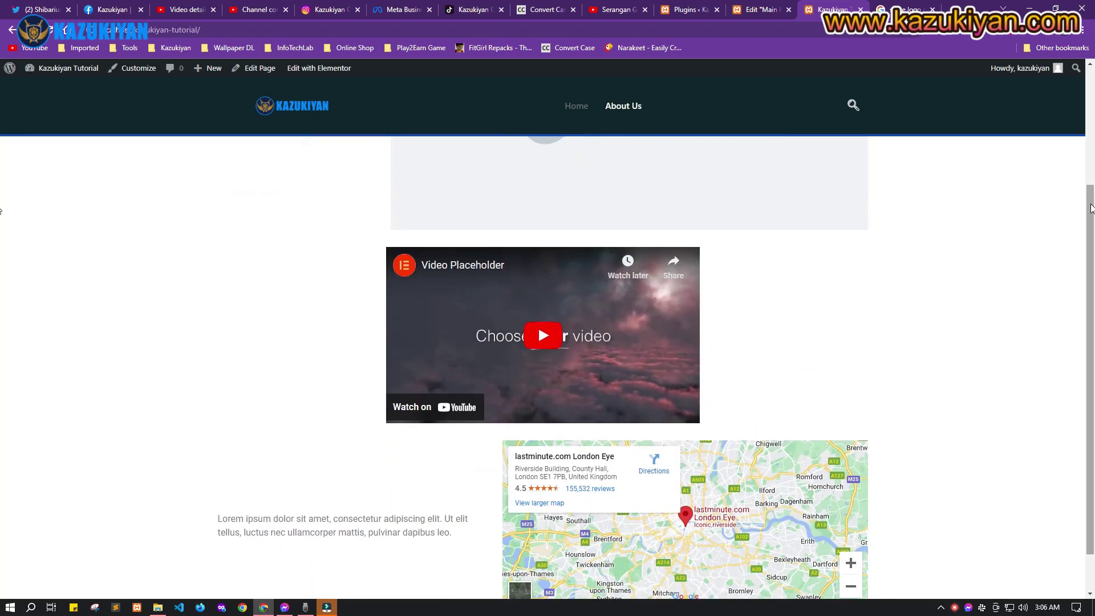
pyautogui.scroll(-1, 1072, 268)
pyautogui.scroll(4, 969, 143)
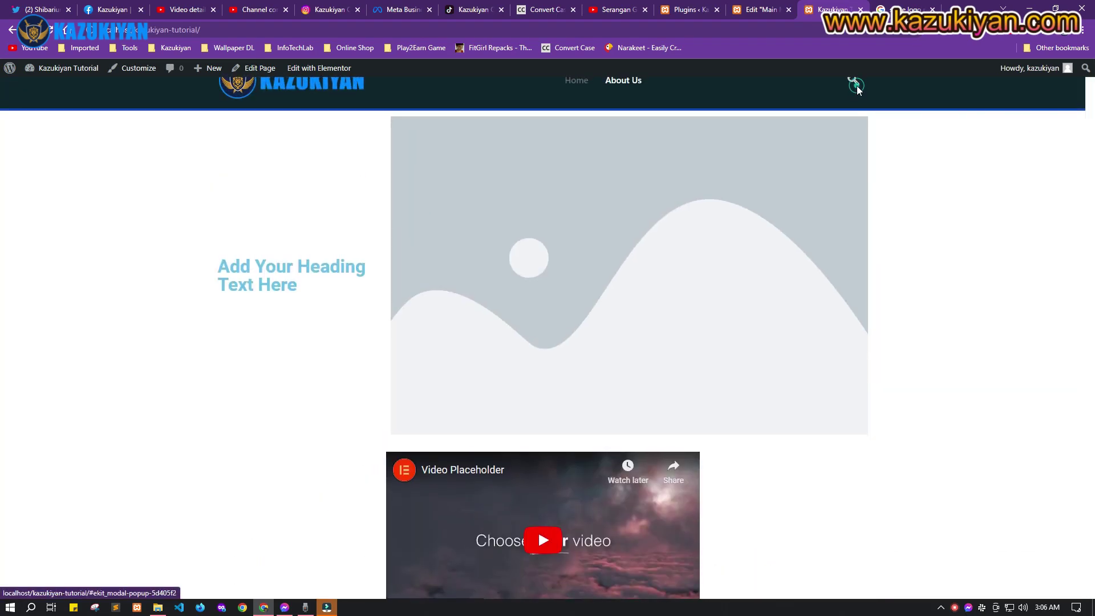
# Test the header's search popup on the live home page by opening and closing it twice
pyautogui.click(854, 82)
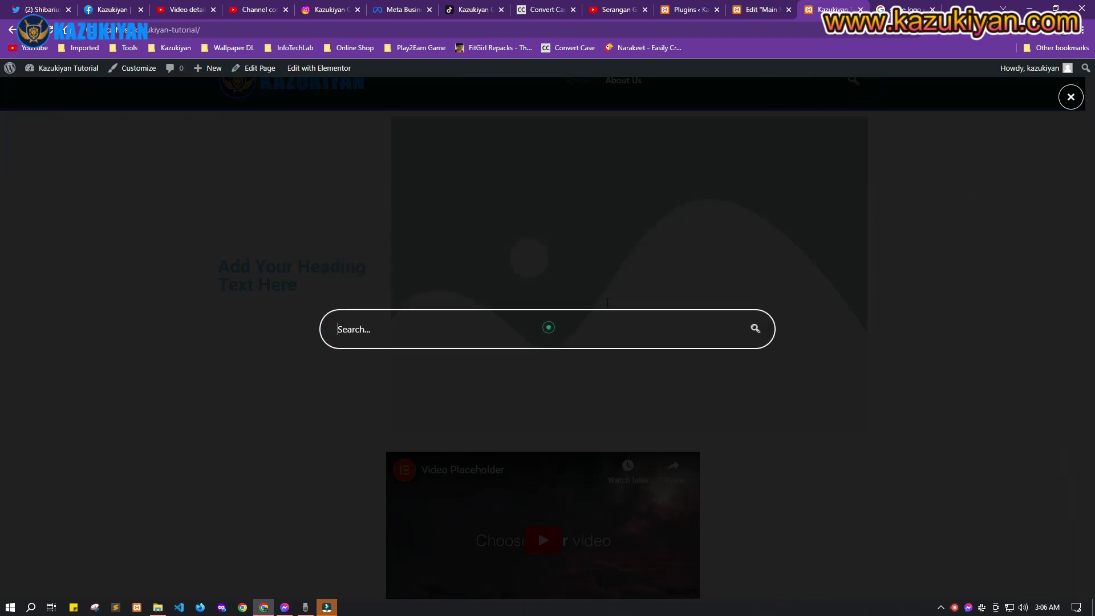
pyautogui.click(1070, 97)
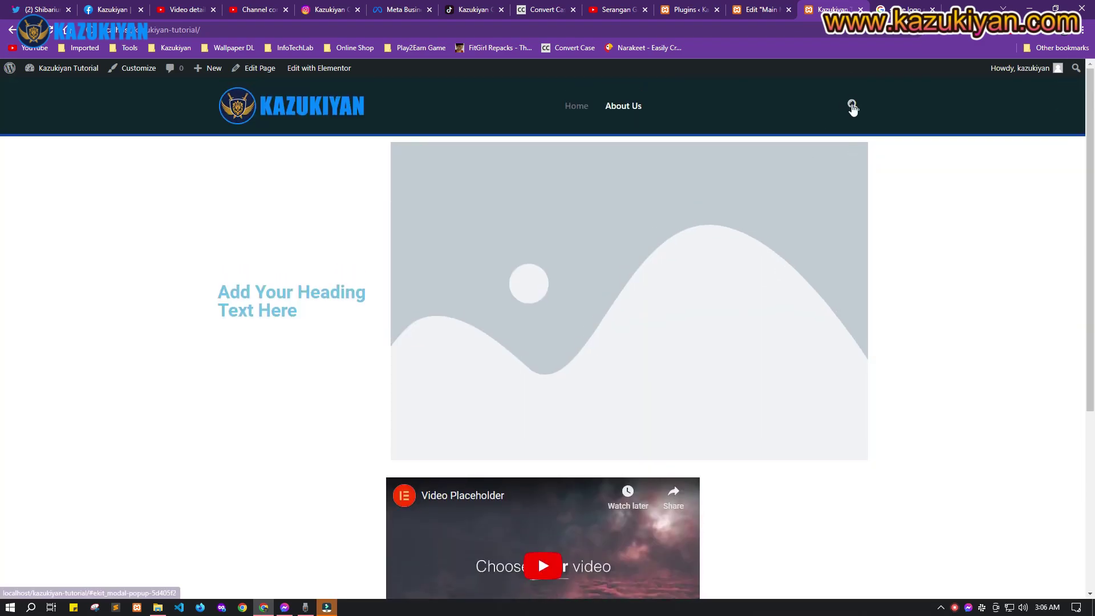
pyautogui.click(852, 105)
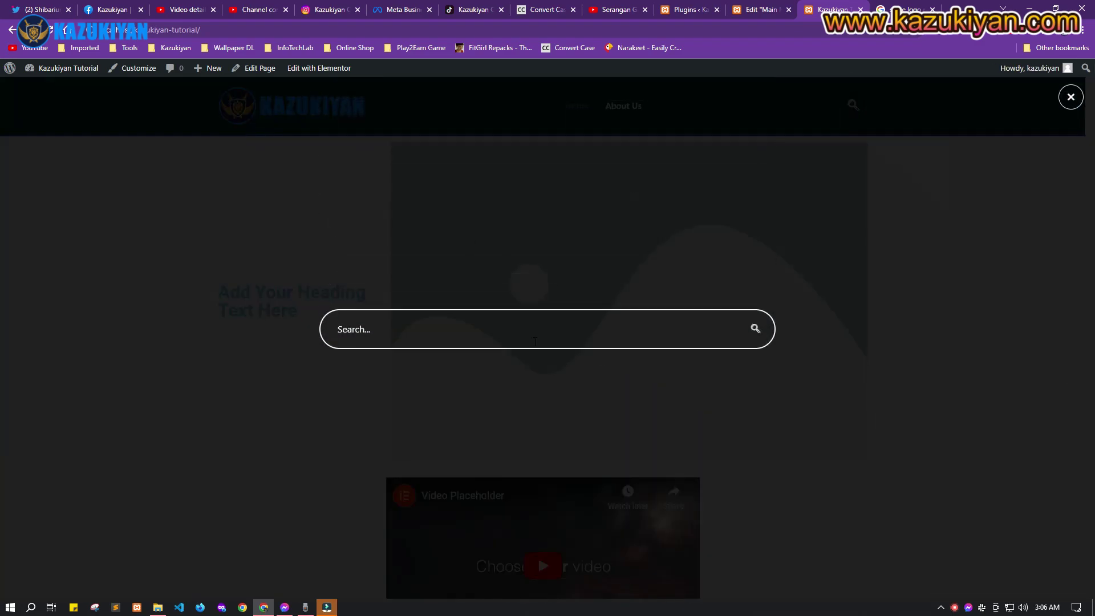
pyautogui.click(533, 342)
pyautogui.click(965, 164)
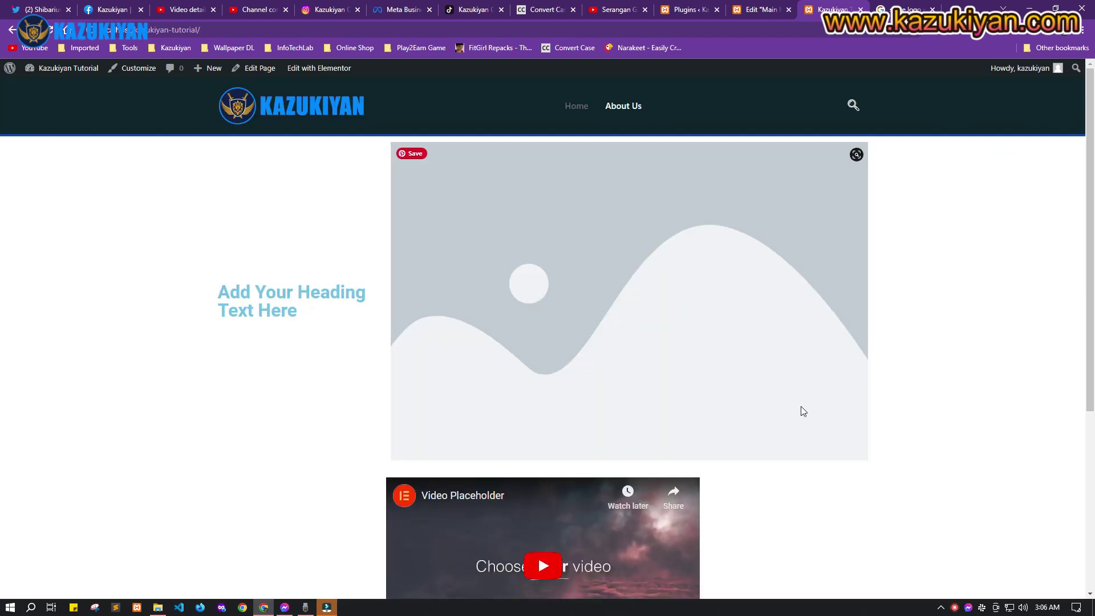